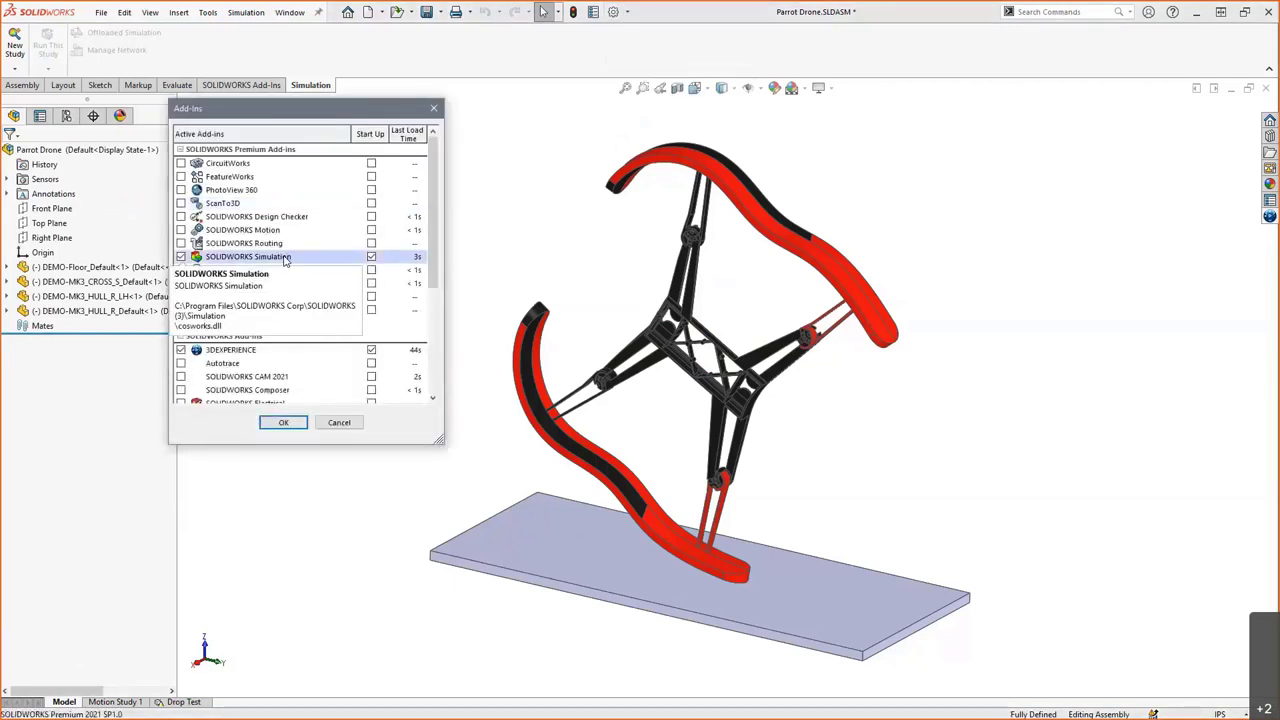
- Switch to the Drop Test study and review the CROSS part's material without changes
left_click(433, 107)
left_click(184, 701)
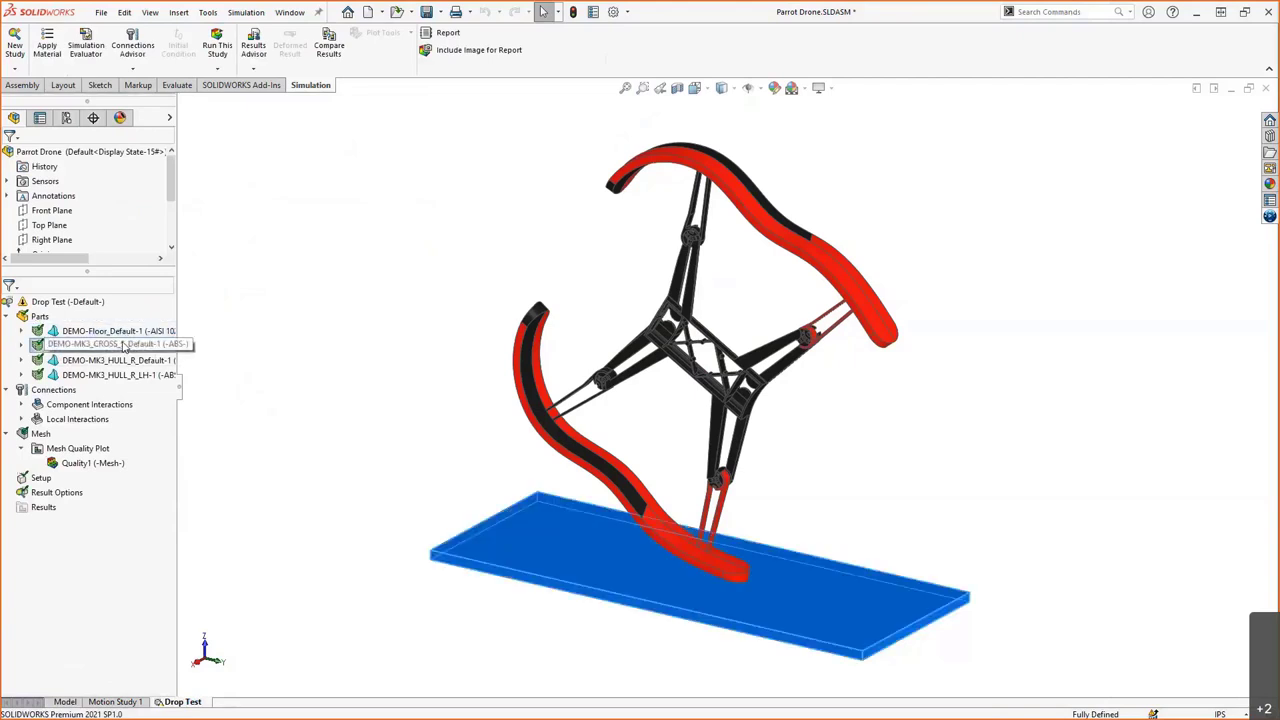
right_click(124, 345)
key("Escape")
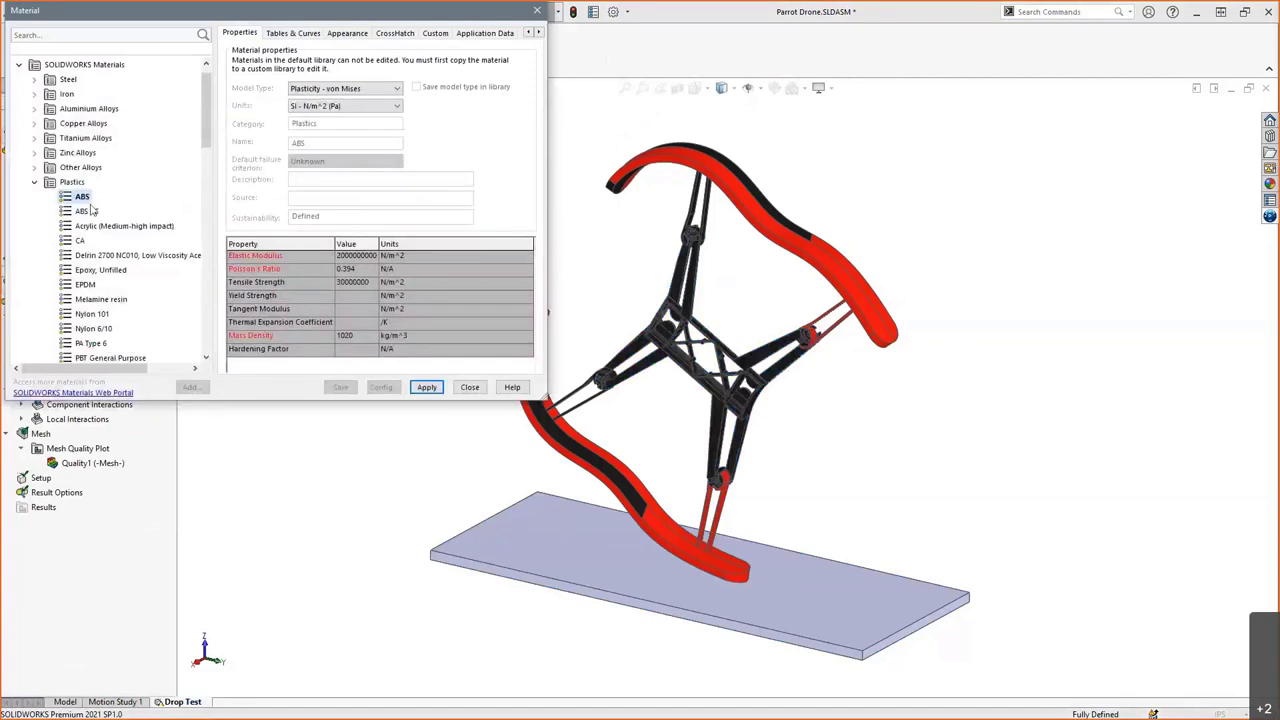
left_click(398, 89)
left_click(398, 90)
left_click(469, 388)
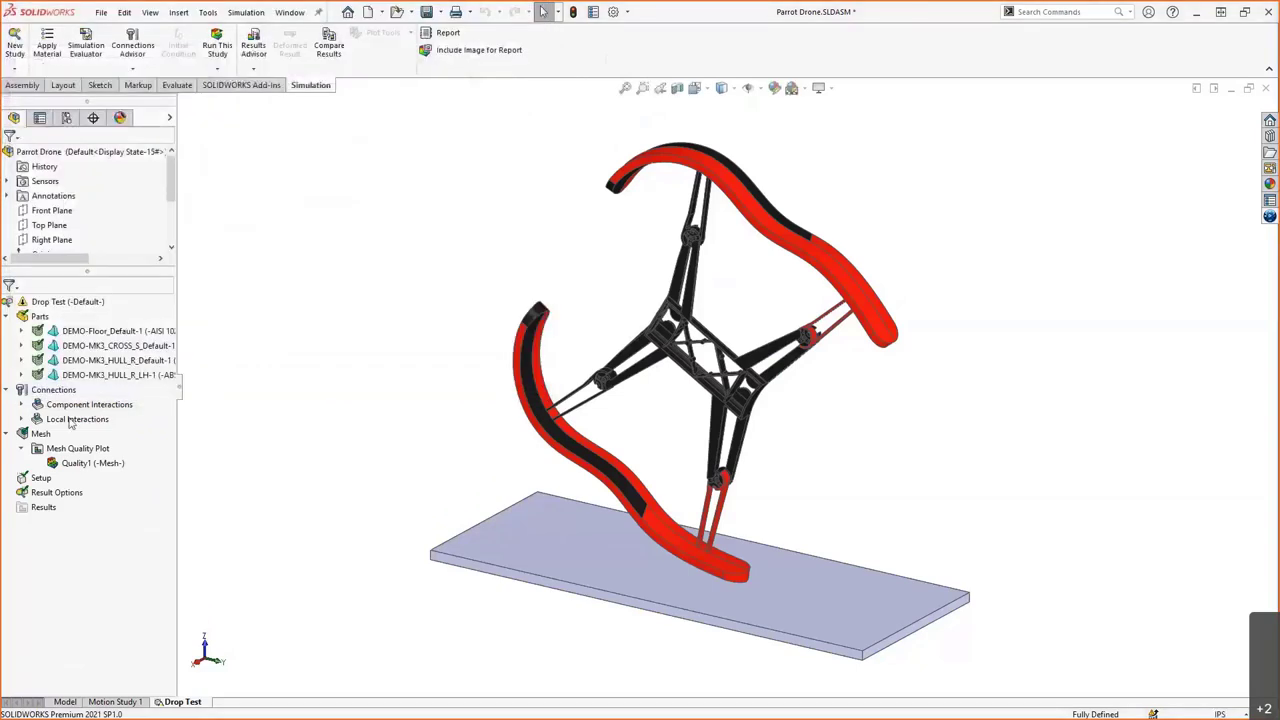
- Inspect each Local Interaction contact in turn, then collapse Connections and fit the drone in view
double_click(72, 420)
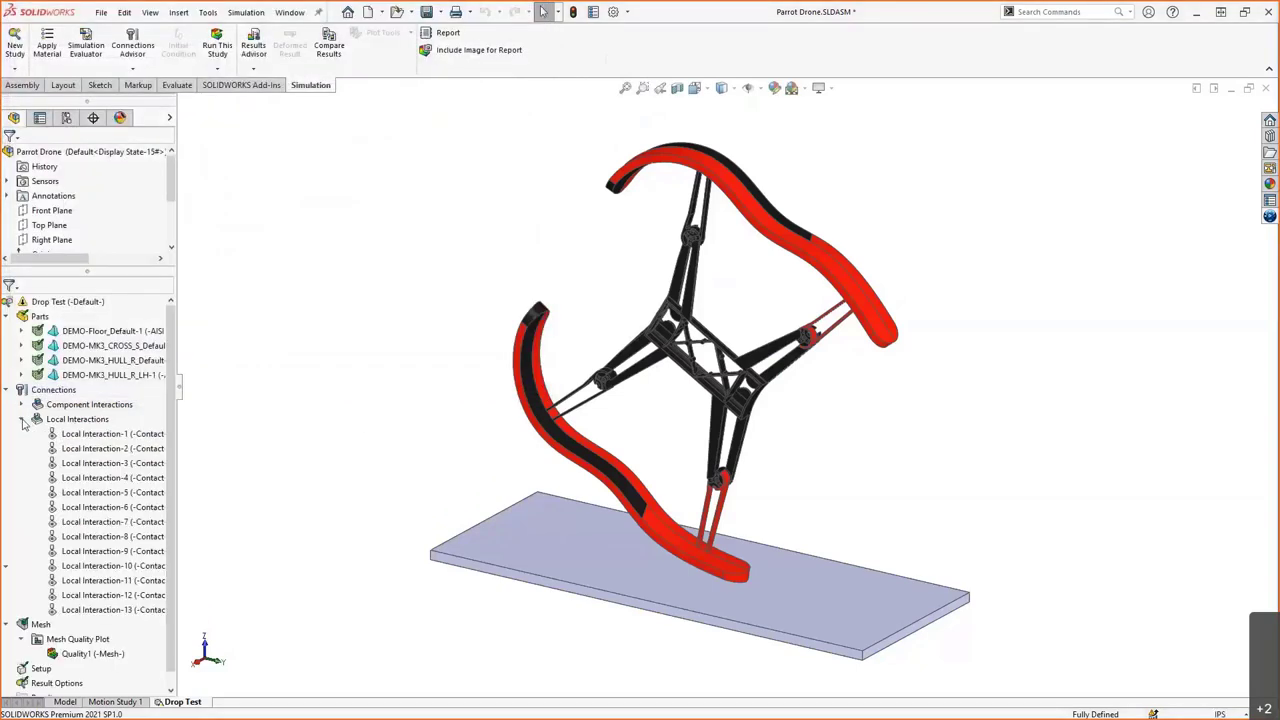
left_click(103, 434)
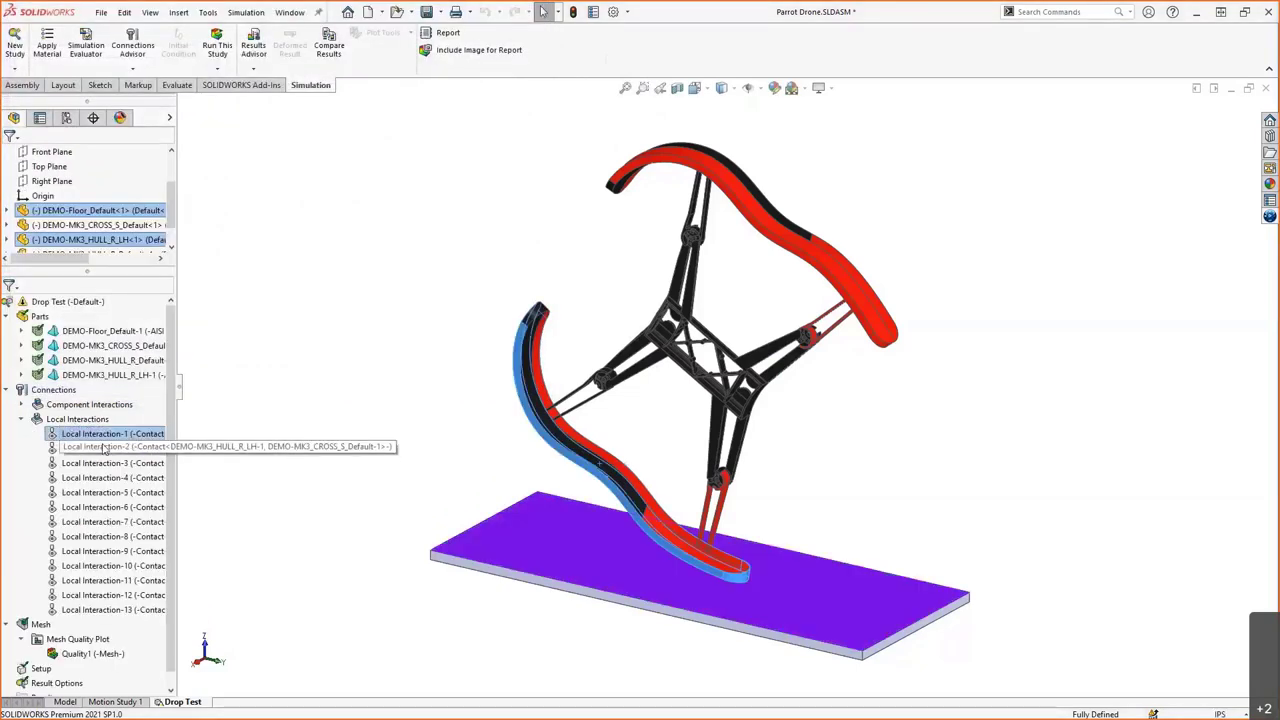
left_click(103, 450)
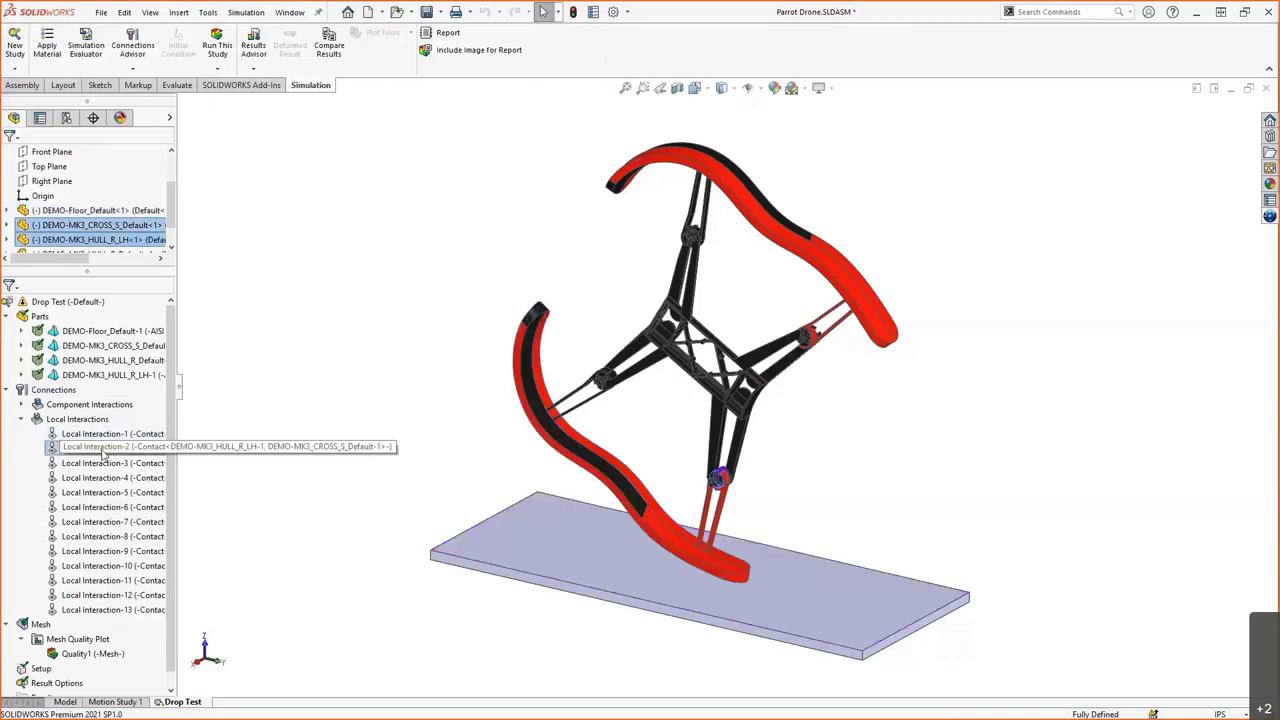
left_click(101, 465)
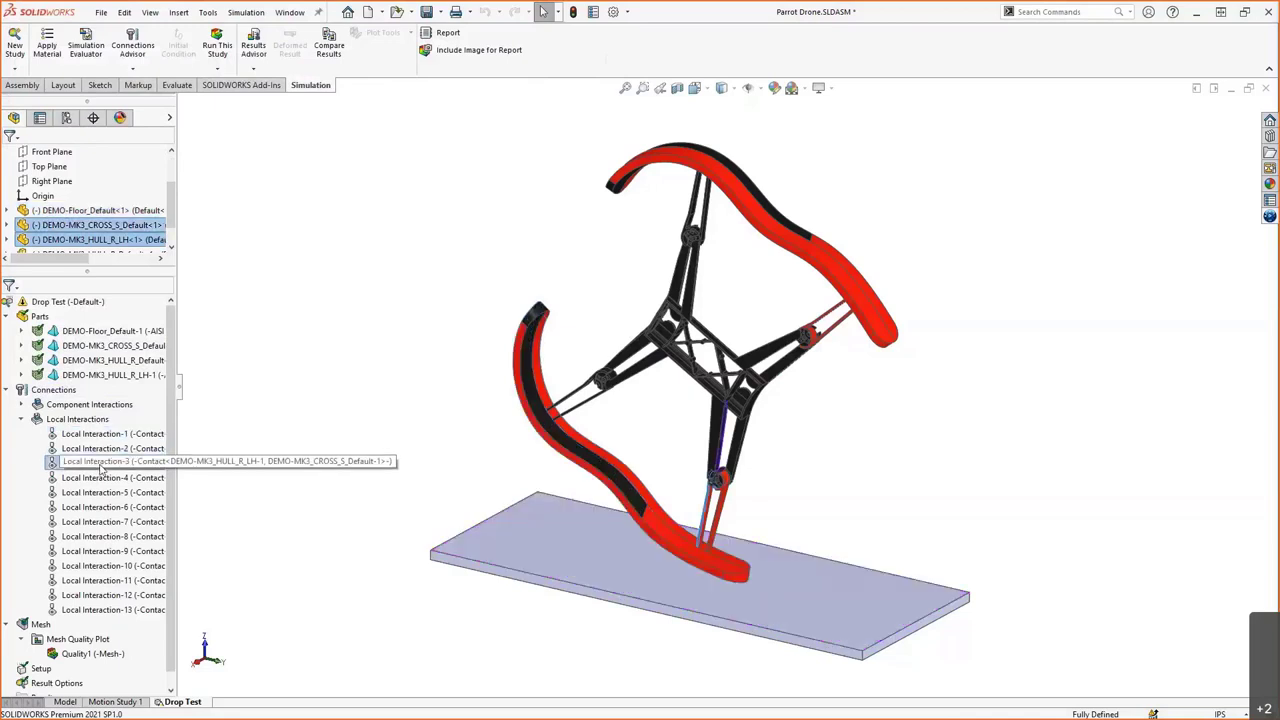
left_click(100, 479)
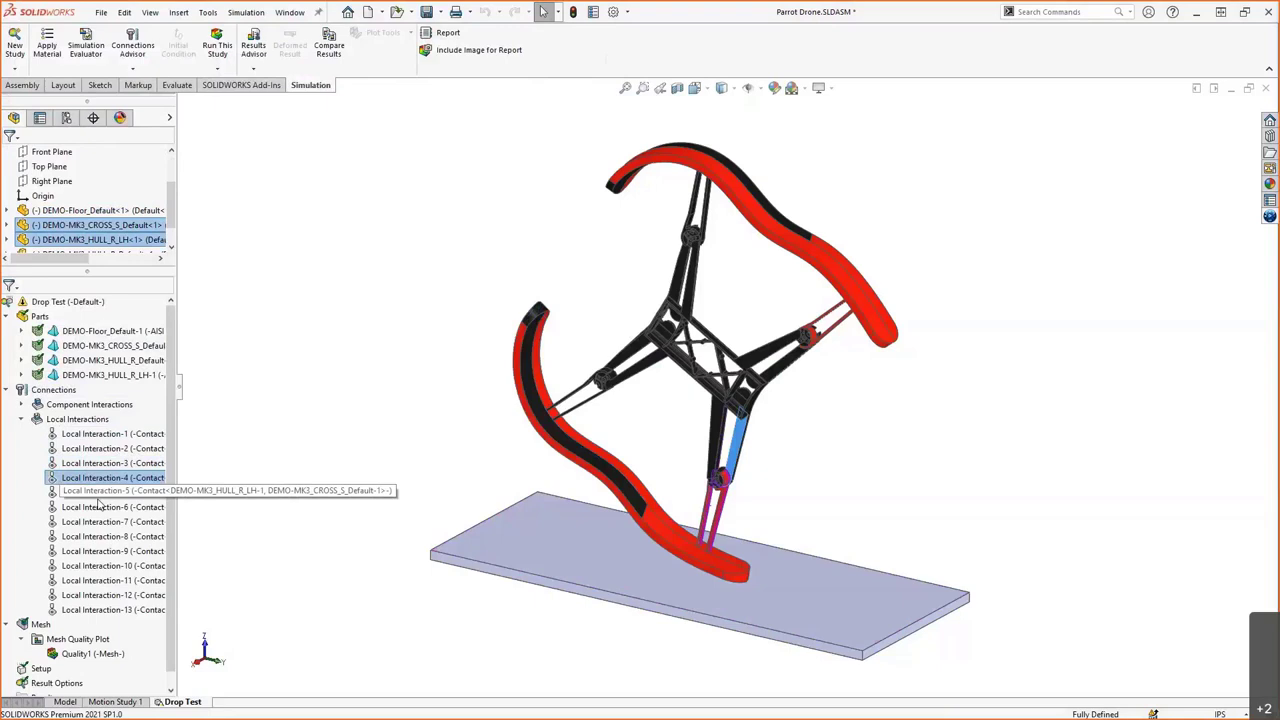
left_click(98, 496)
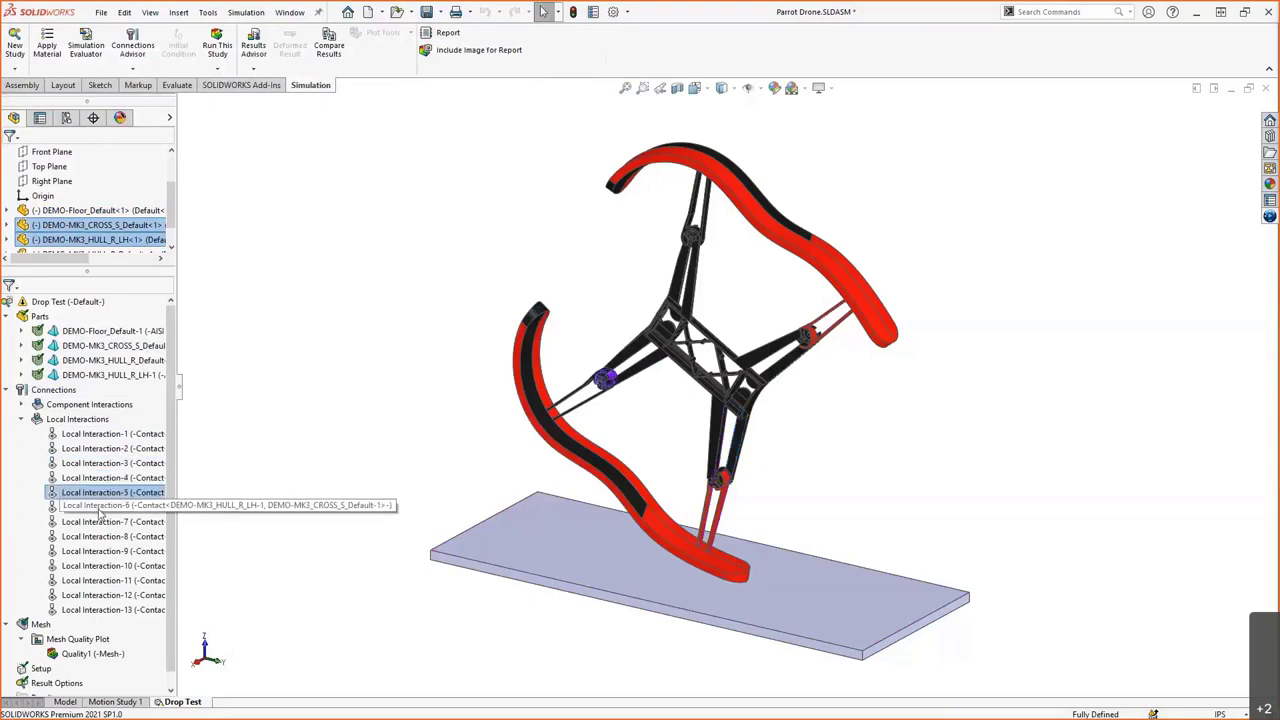
left_click(99, 524, "shift")
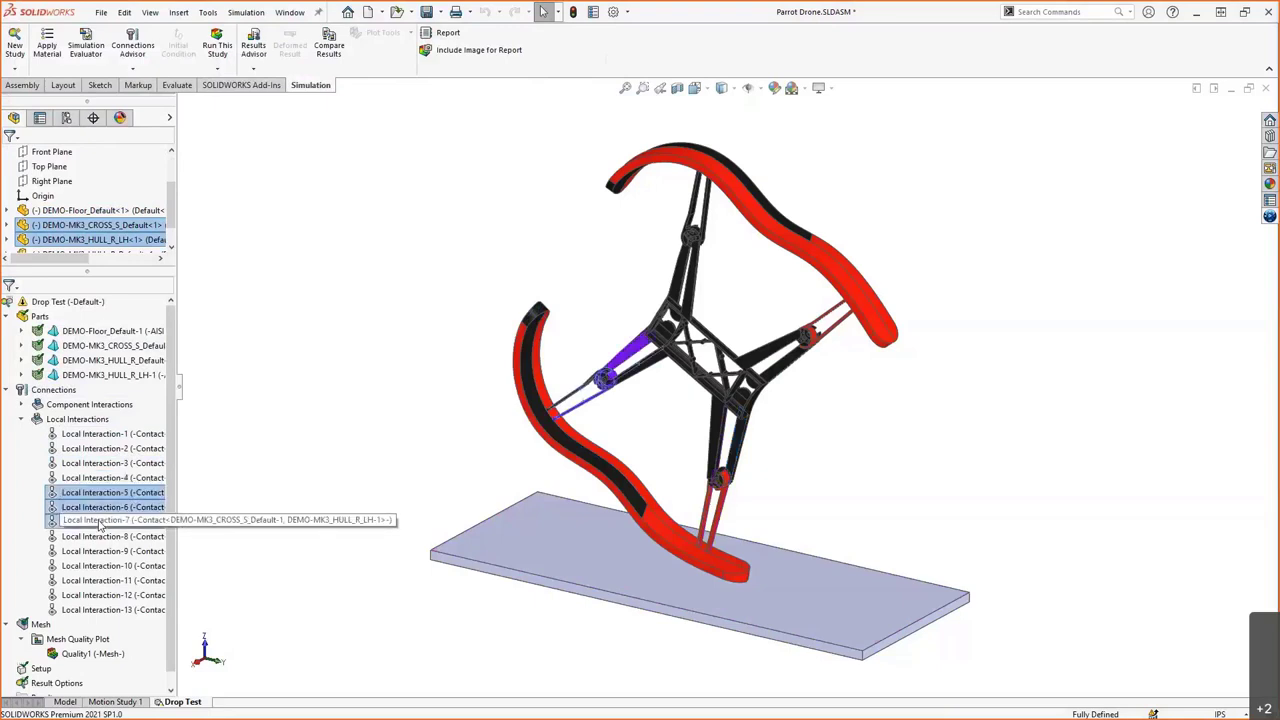
scroll(620, 420, "down", 5)
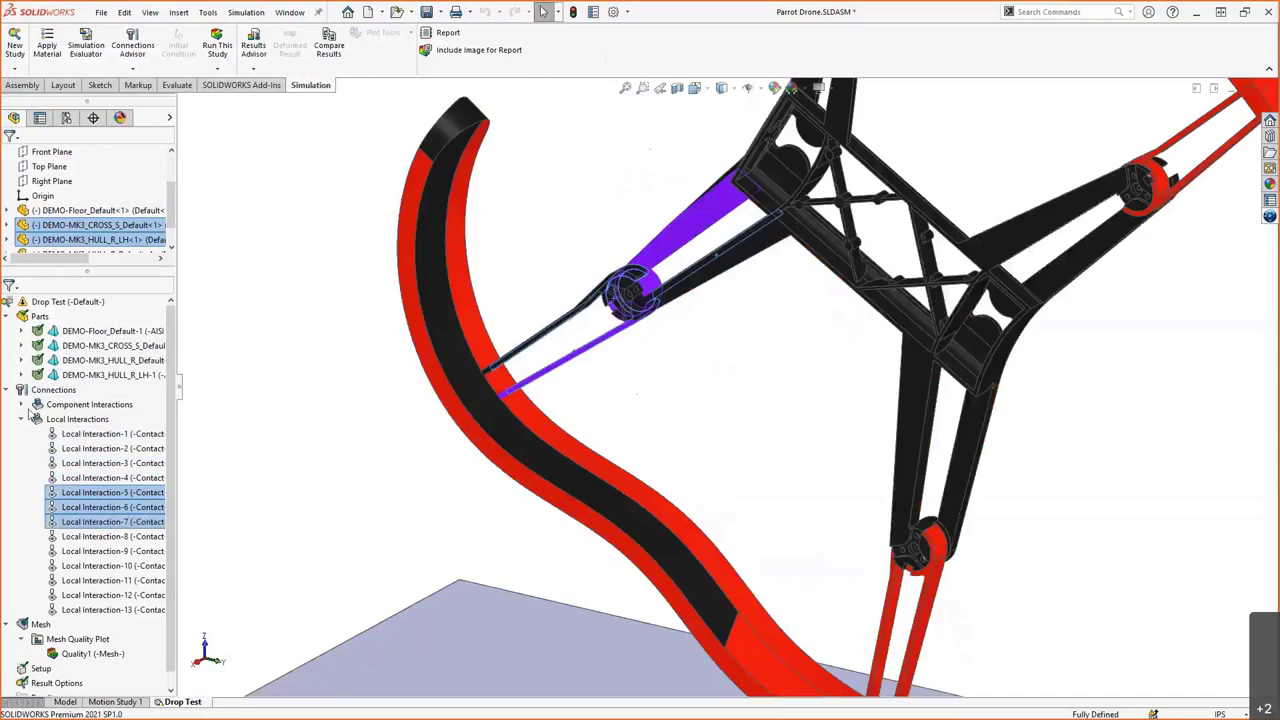
left_click(22, 419)
left_click(8, 389)
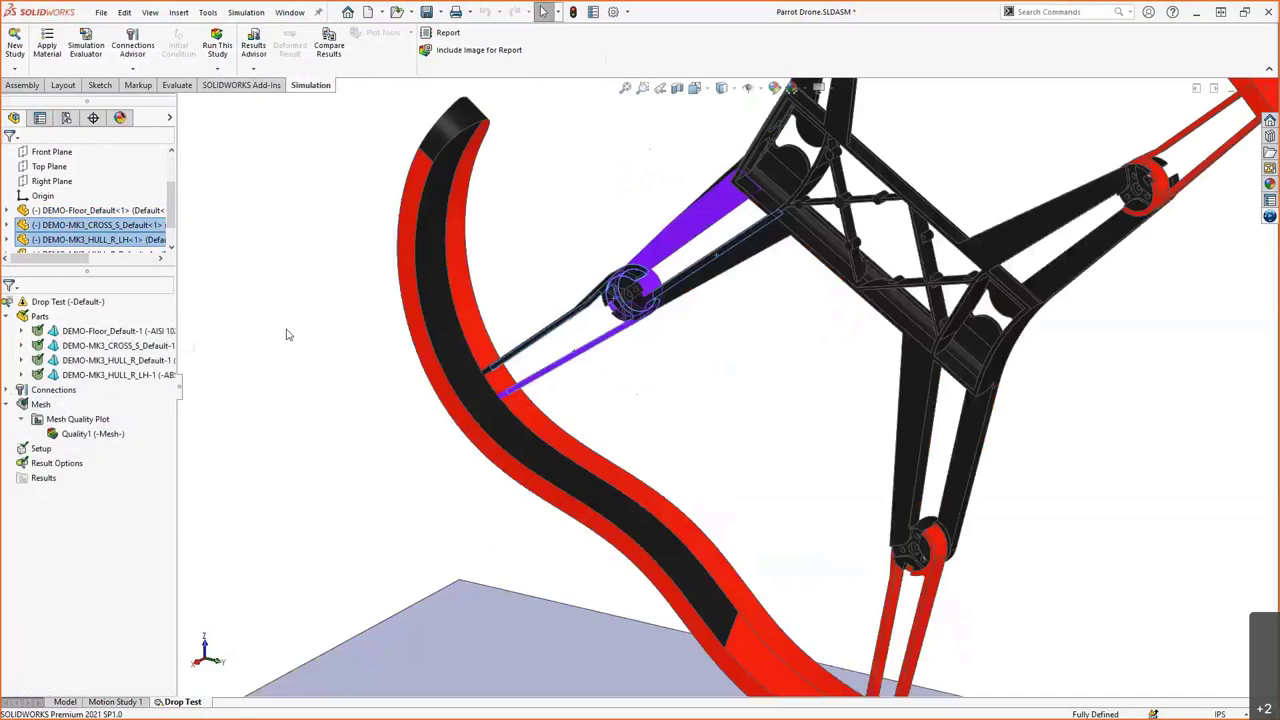
left_click(286, 335)
key("ctrl+7")
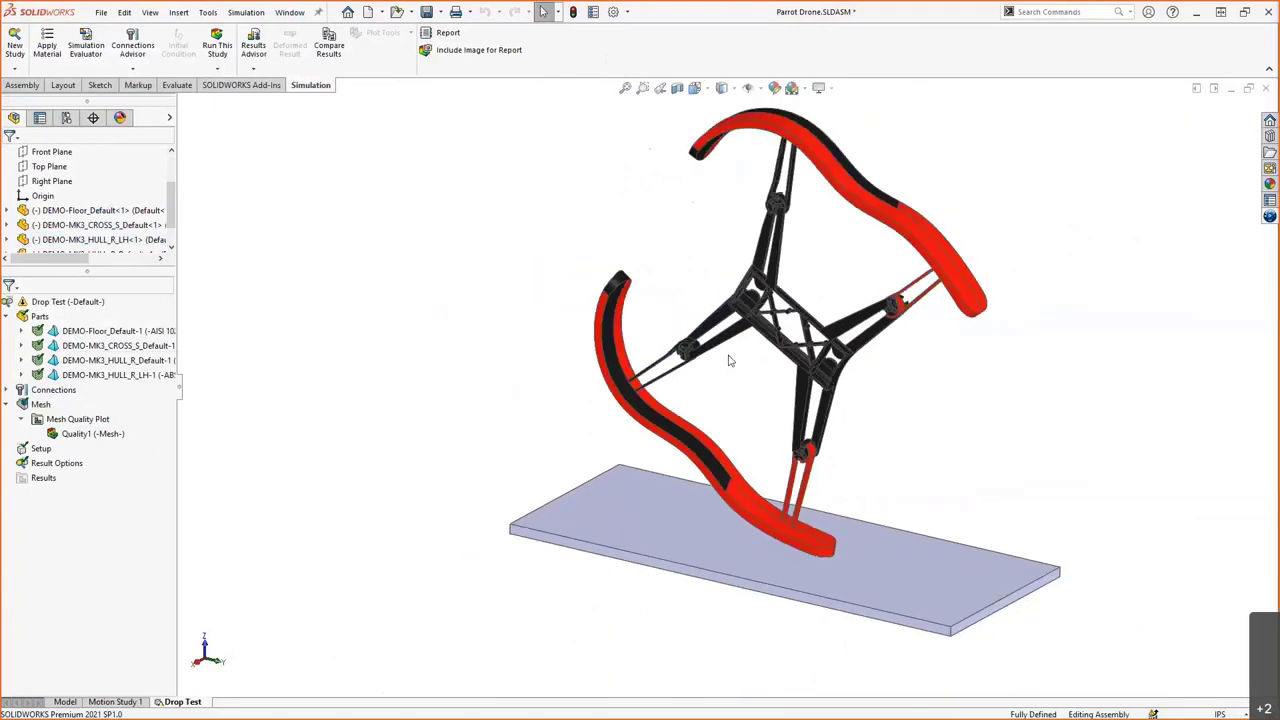
- Set the drop test setup's impact velocity to 5 m/sec
right_click(40, 449)
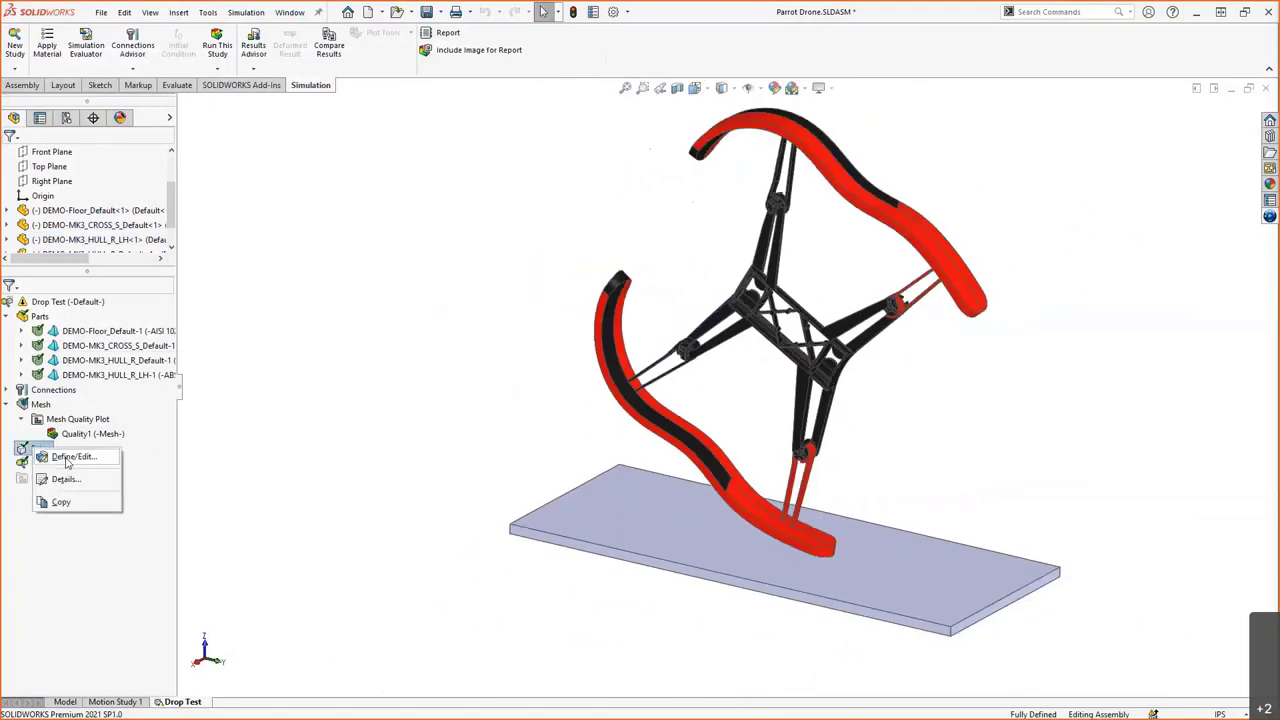
left_click(66, 462)
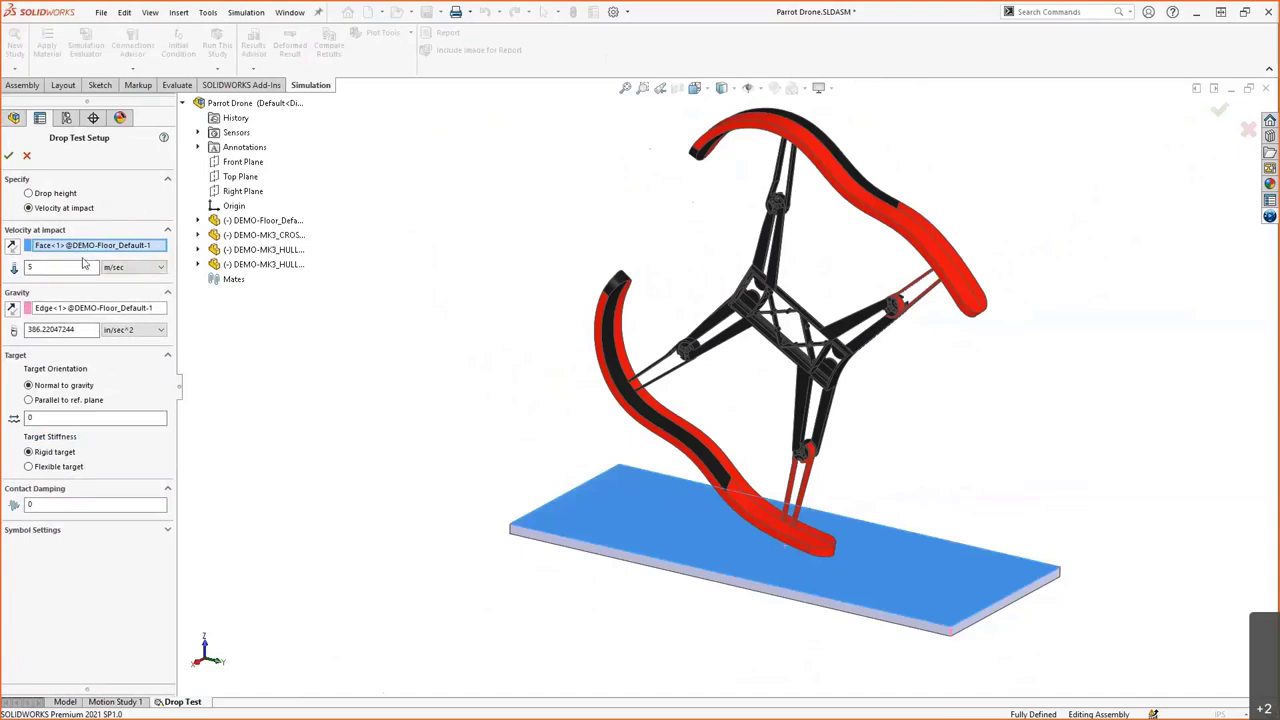
left_click(80, 268)
type("5")
left_click(73, 310)
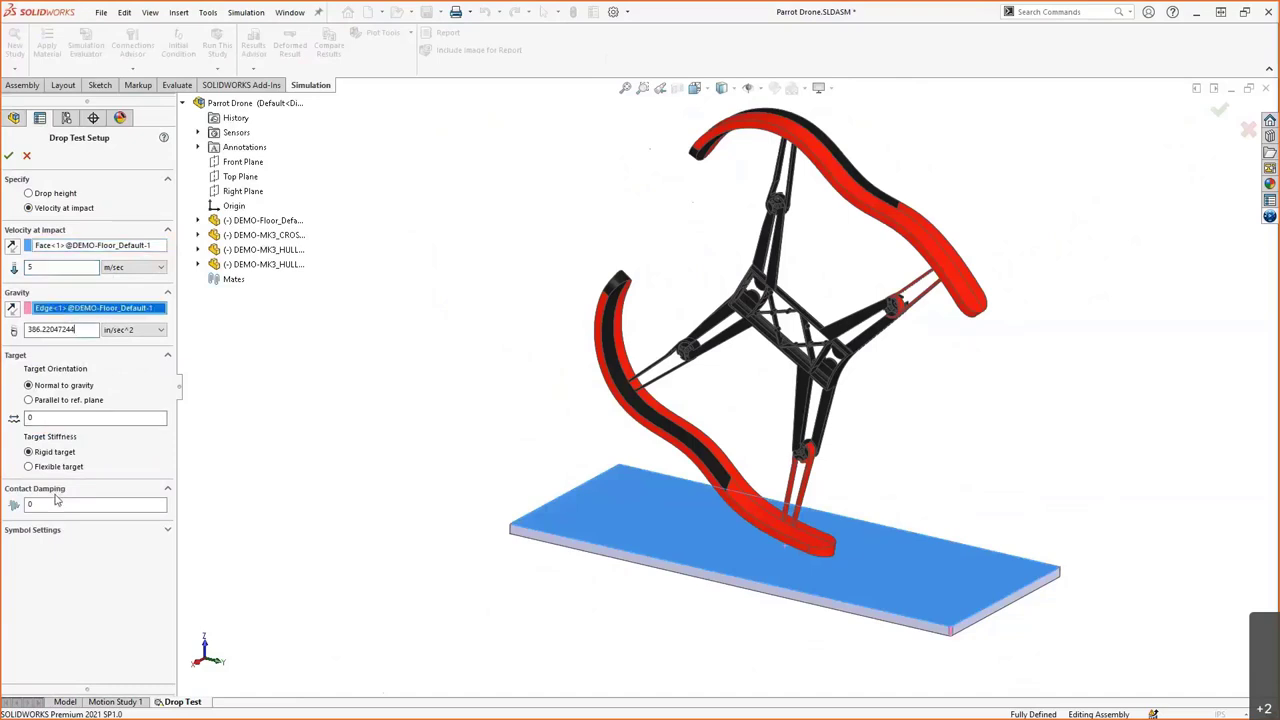
left_click(10, 157)
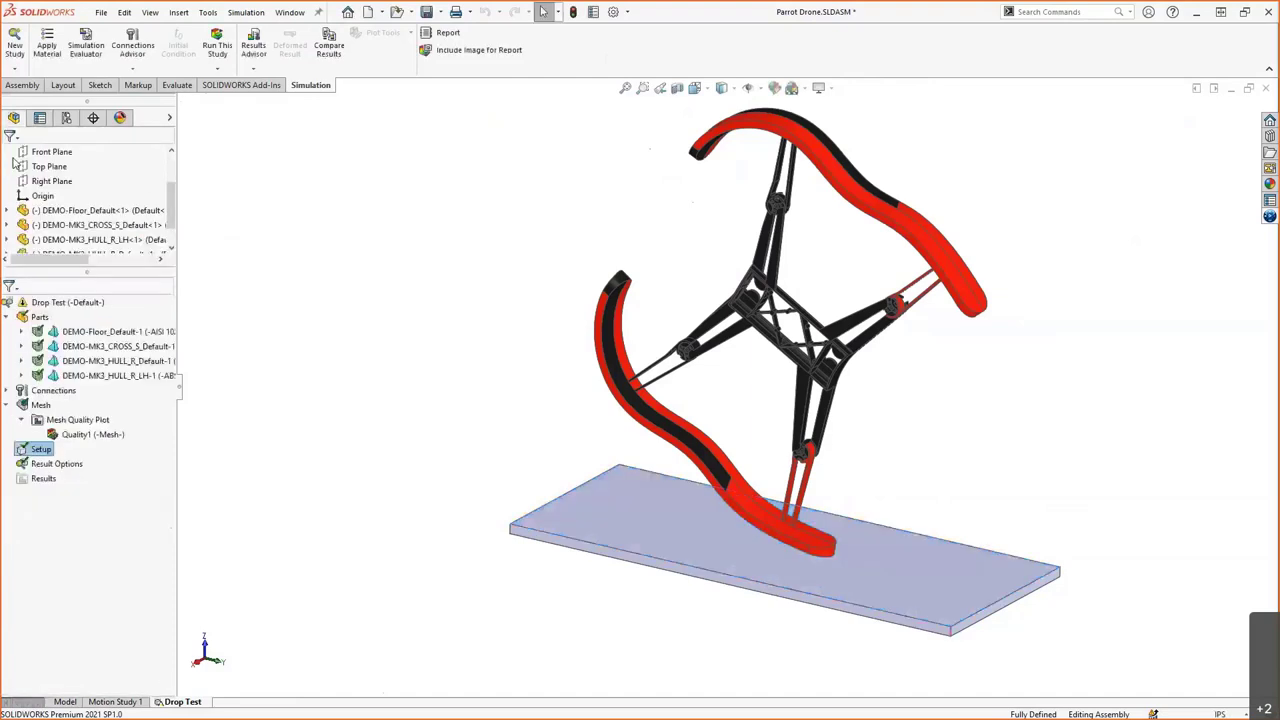
- Review the result options, keeping results saved for 50 microseconds after impact
right_click(60, 466)
left_click(88, 478)
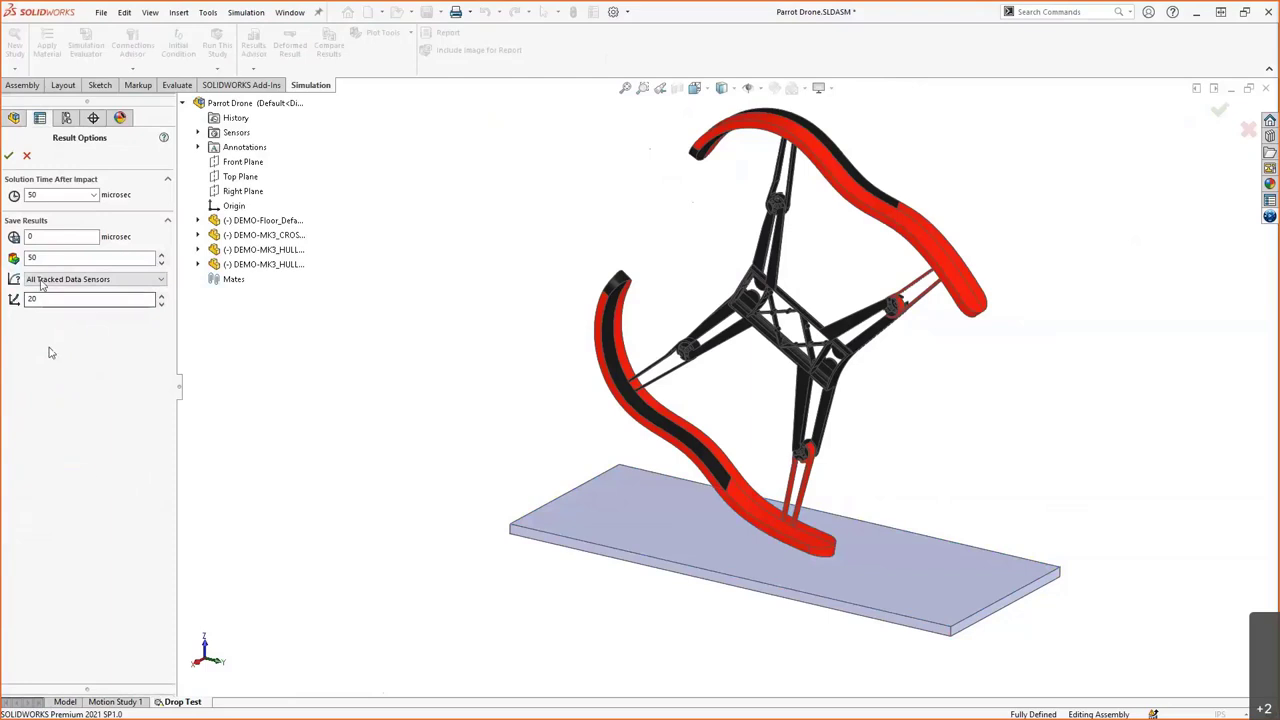
left_click(8, 156)
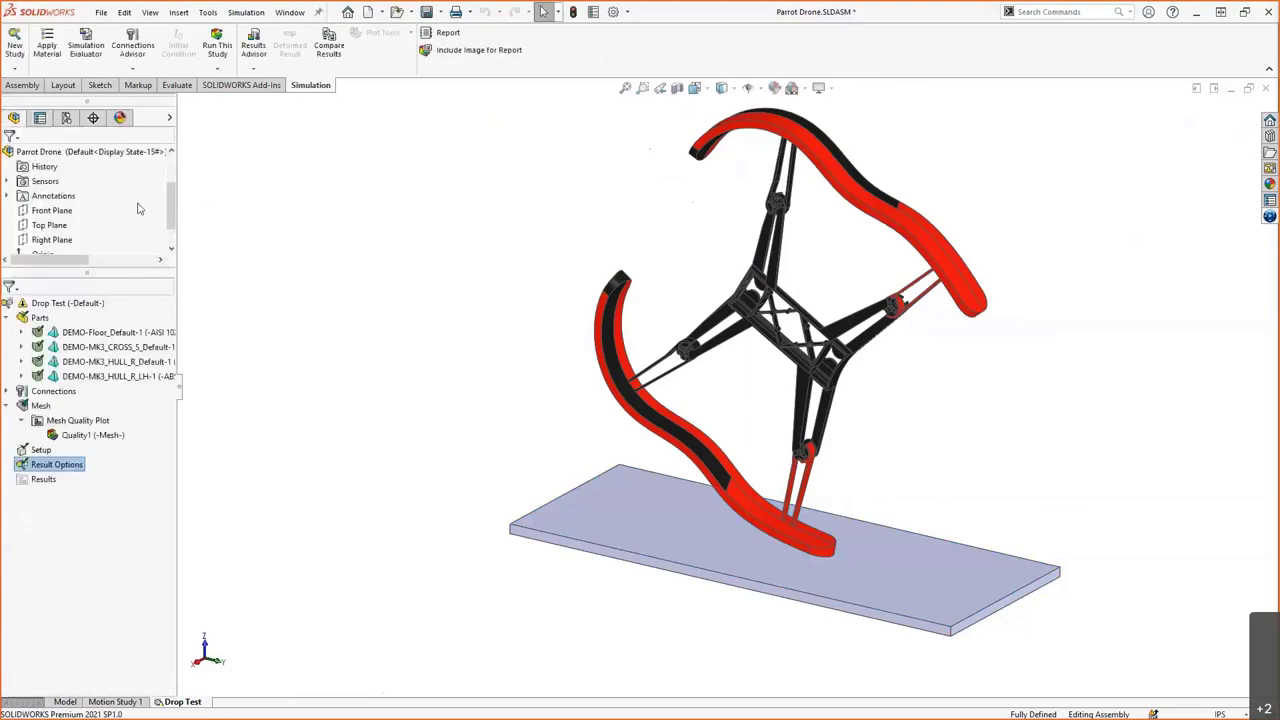
- Confirm the 3DEXPERIENCE add-in is enabled and show the 3DEXPERIENCE session panel
left_click(660, 124)
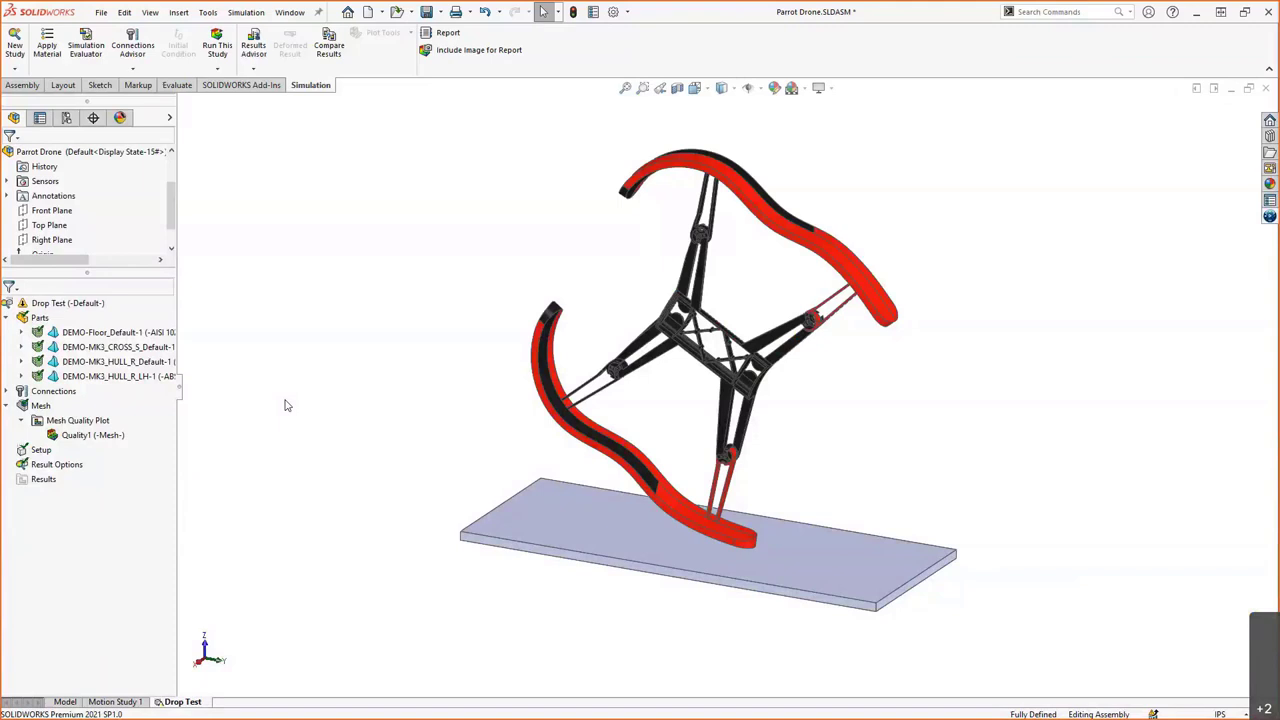
left_click(627, 12)
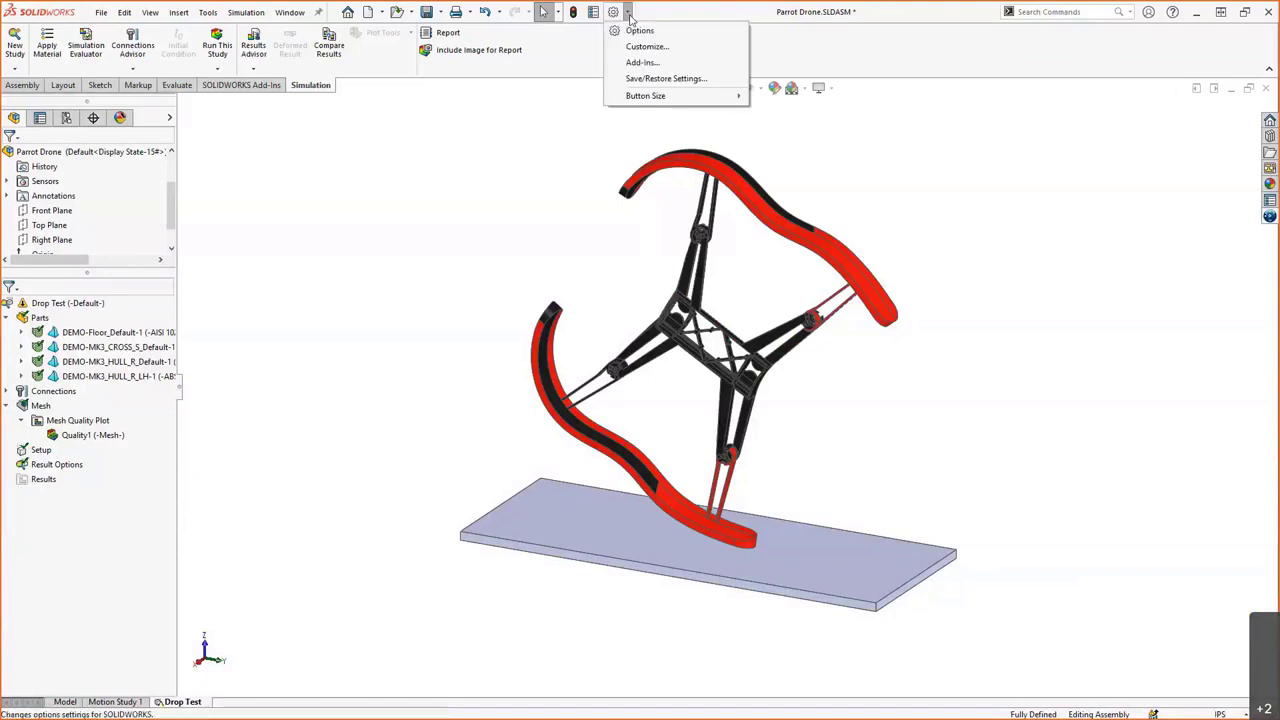
left_click(642, 62)
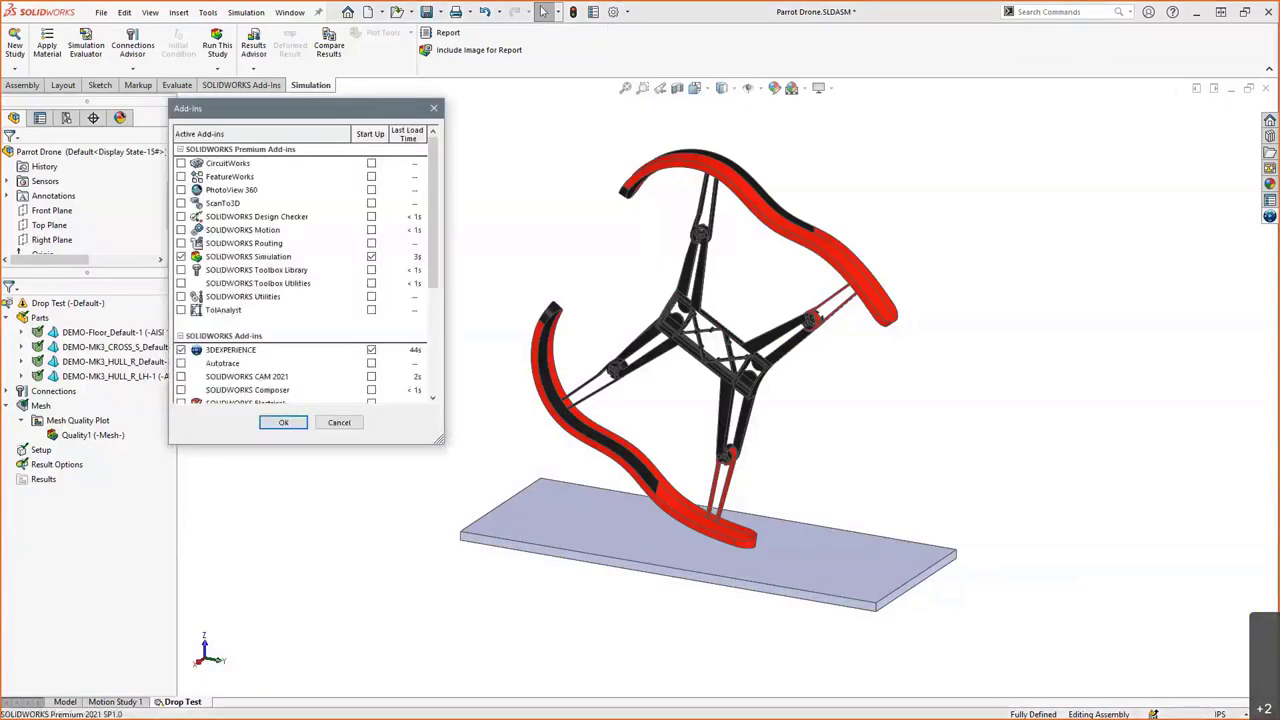
scroll(253, 274, "down", 2)
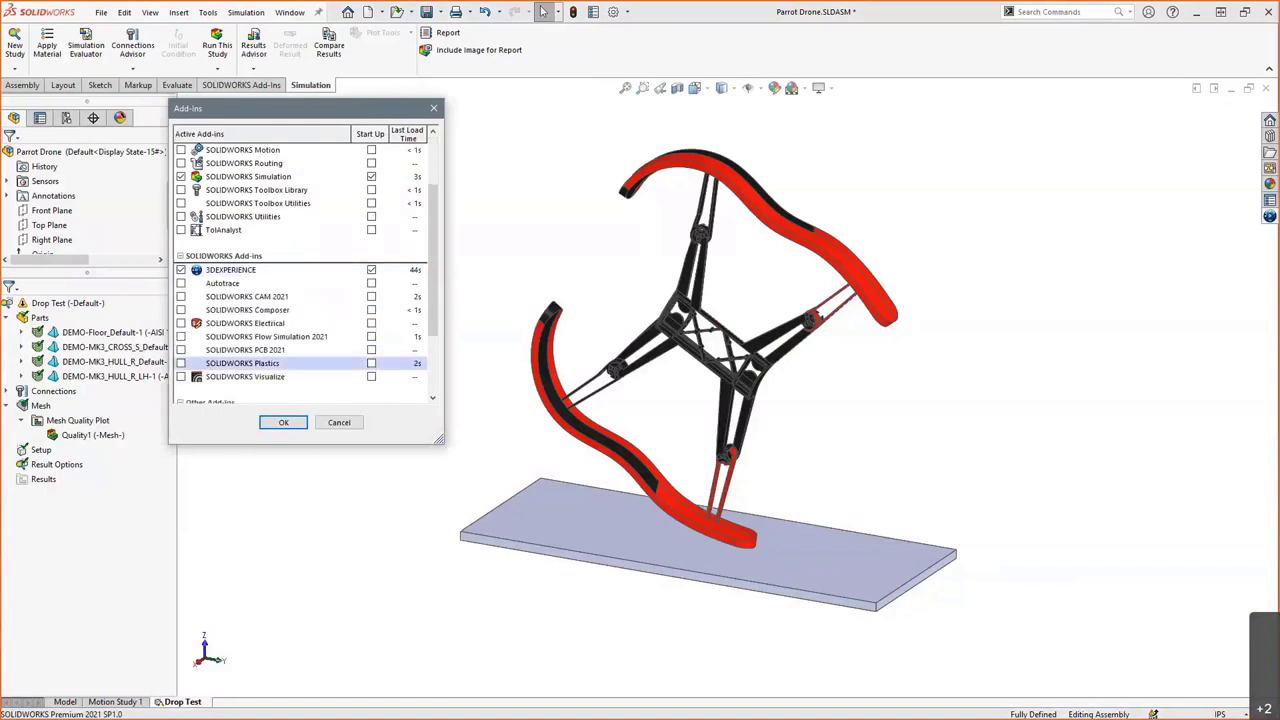
left_click(283, 422)
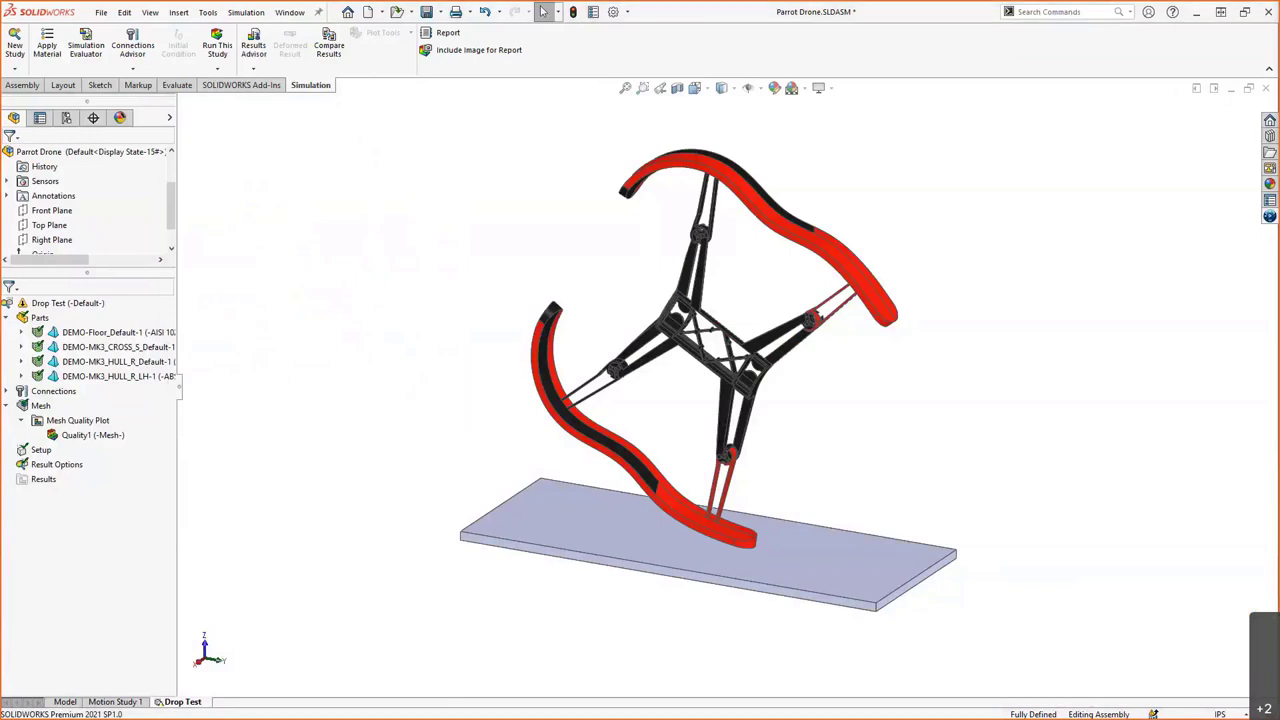
left_click(1267, 218)
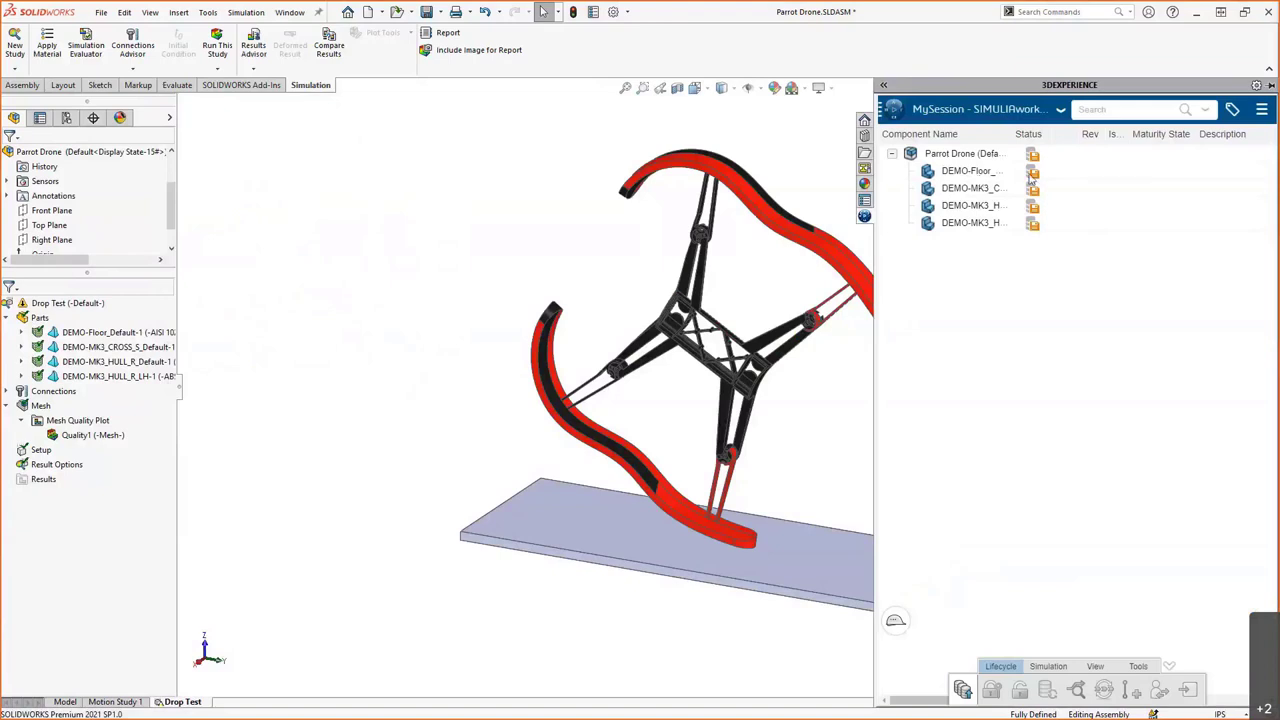
mouse_move(1031, 178)
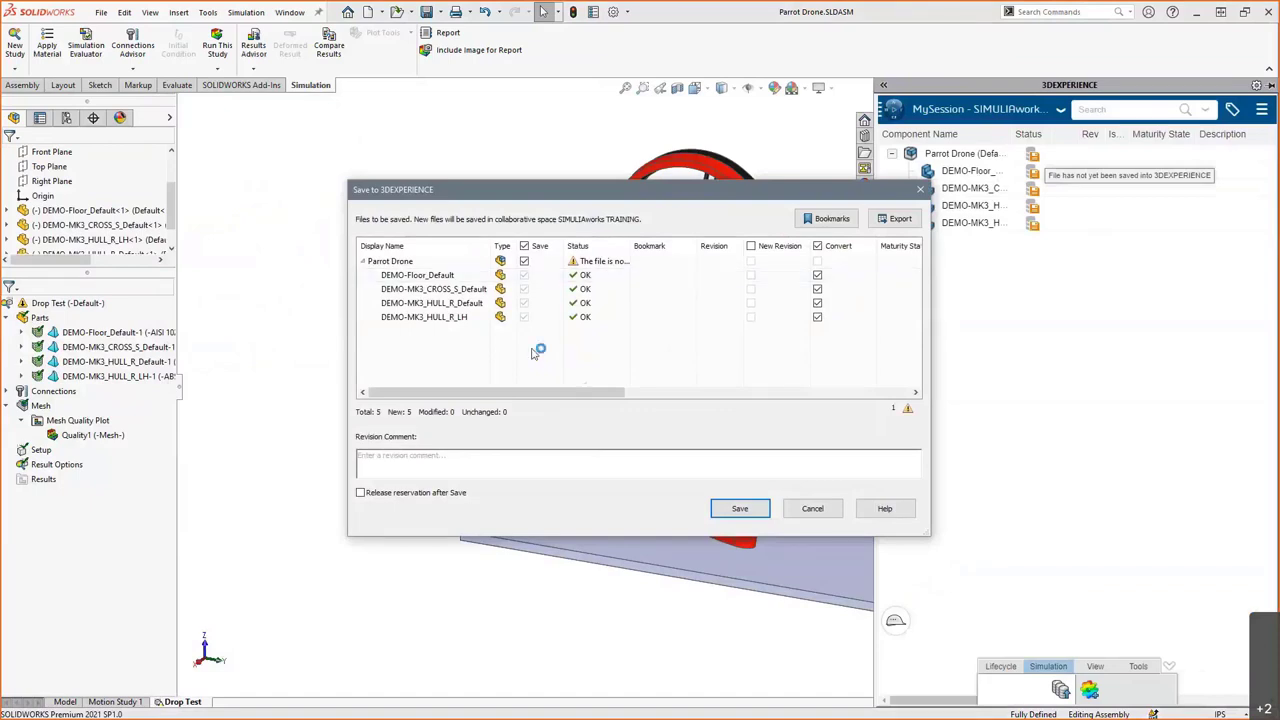
- Save the drone assembly to 3DEXPERIENCE with revision comment 'SME ANALYSIS', releasing the reservation
left_click(455, 454)
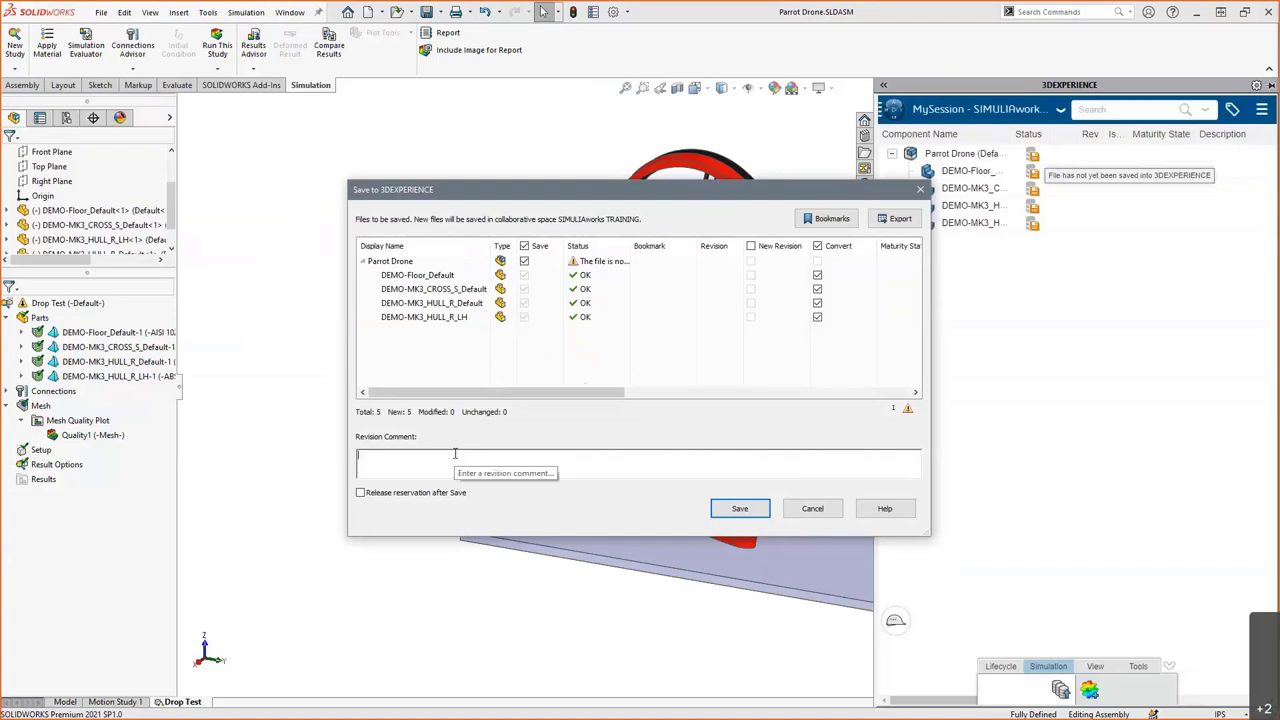
type("SME ANALYSIS")
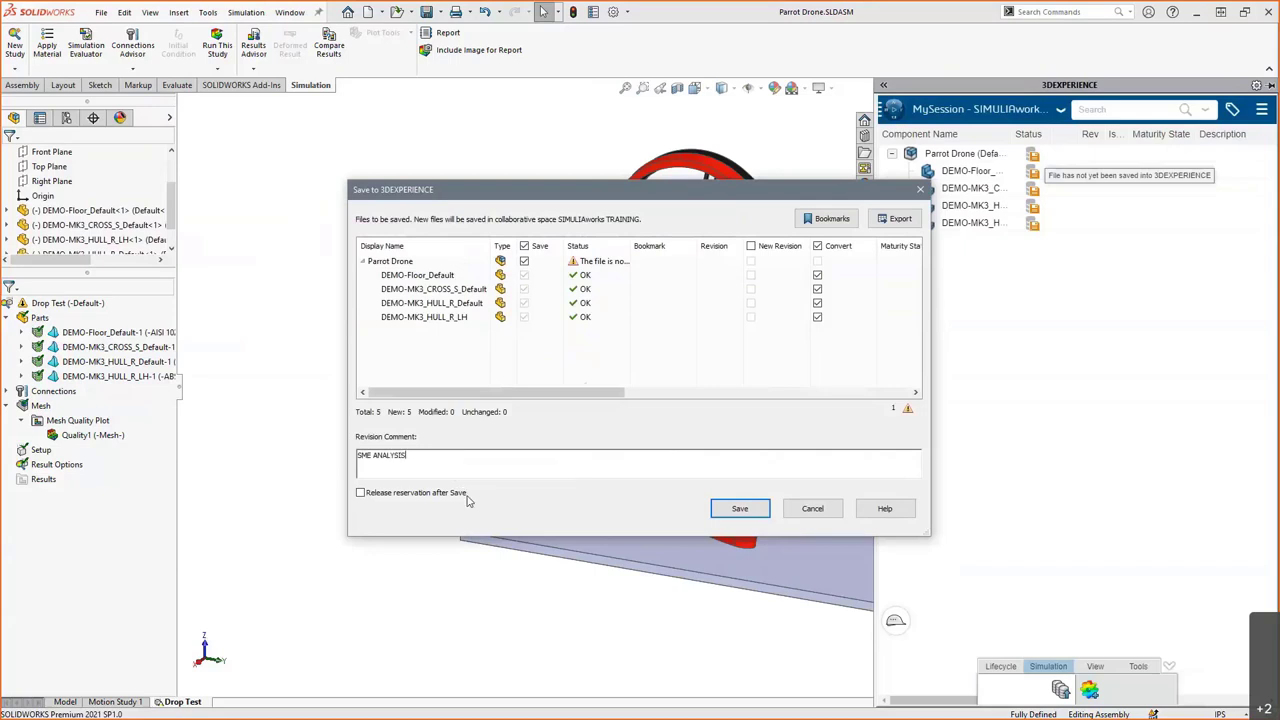
left_click(441, 497)
left_click(739, 510)
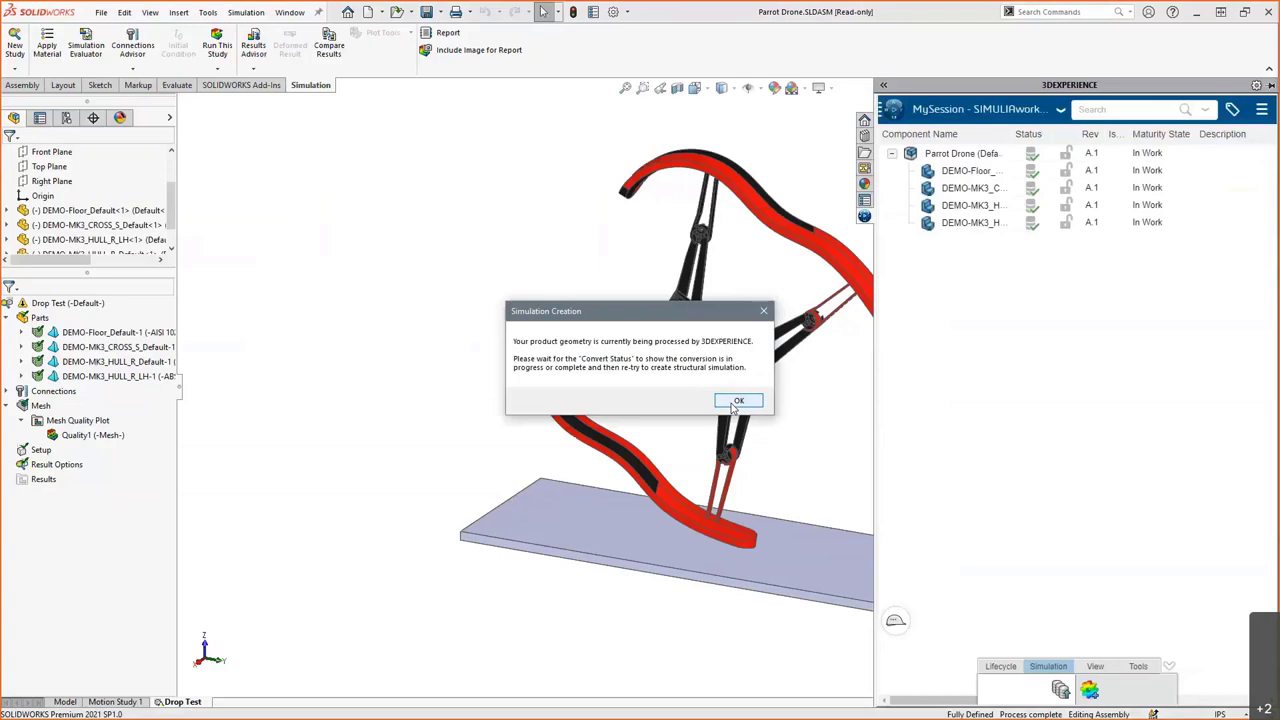
- Dismiss the geometry processing notice and acknowledge the simulation is ready
left_click(734, 403)
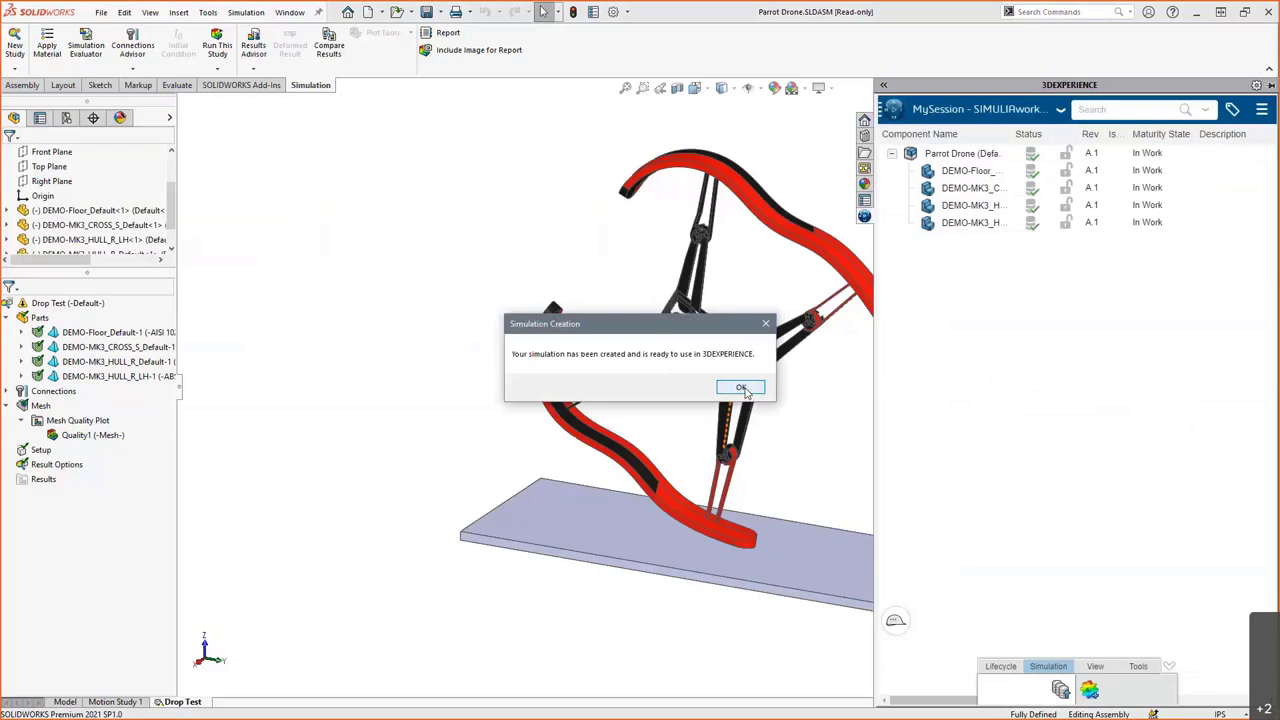
left_click(741, 388)
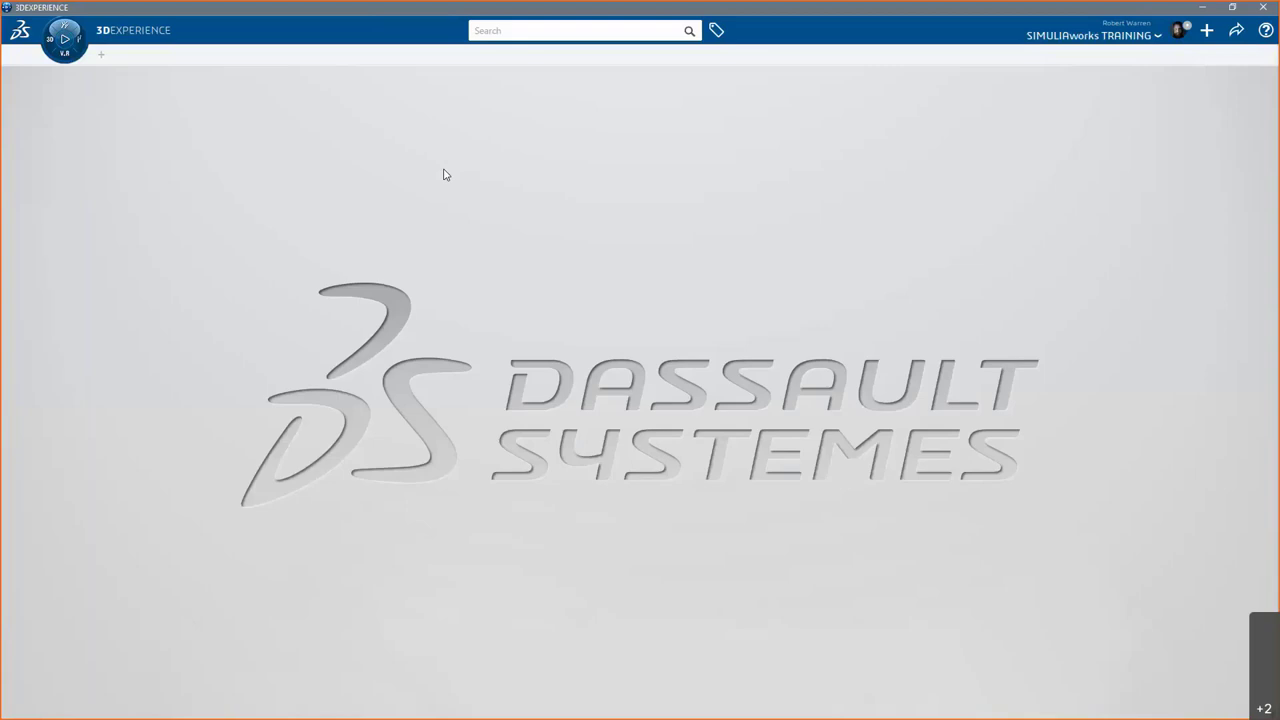
- Start Mechanical Scenario Creation from the compass with a Structural analysis case
left_click(64, 38)
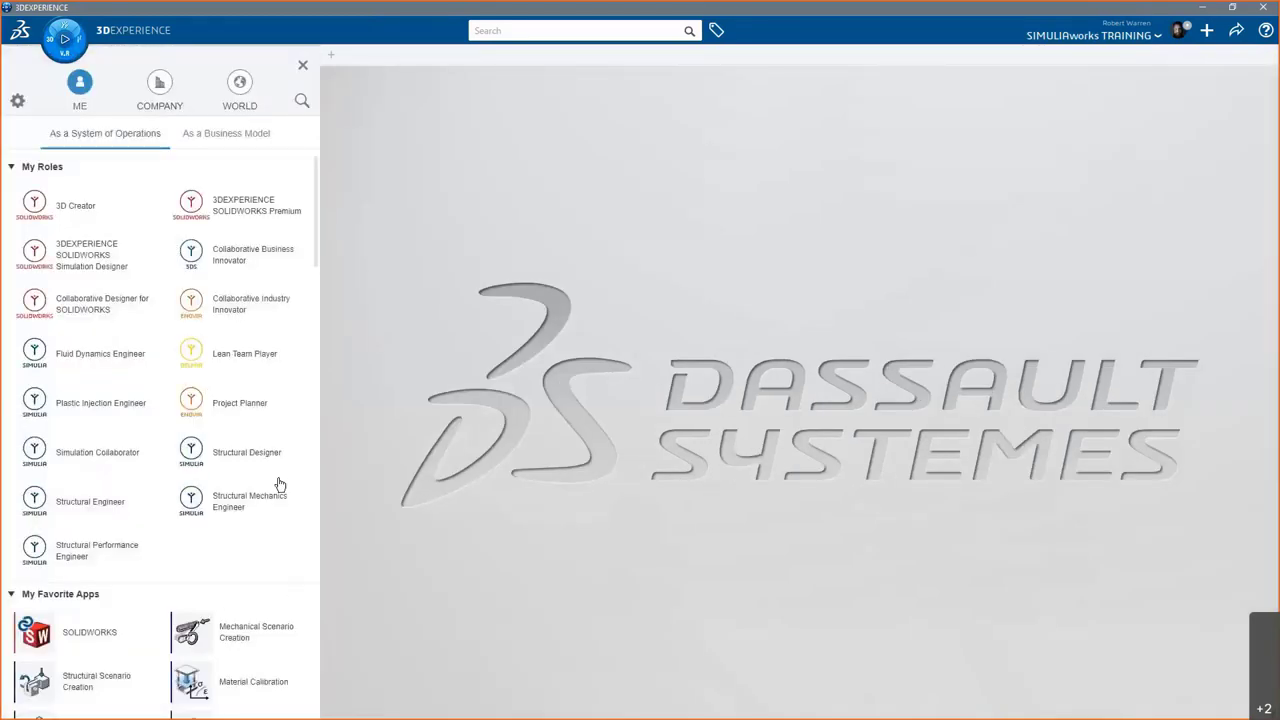
left_click_drag(314, 233, 320, 310)
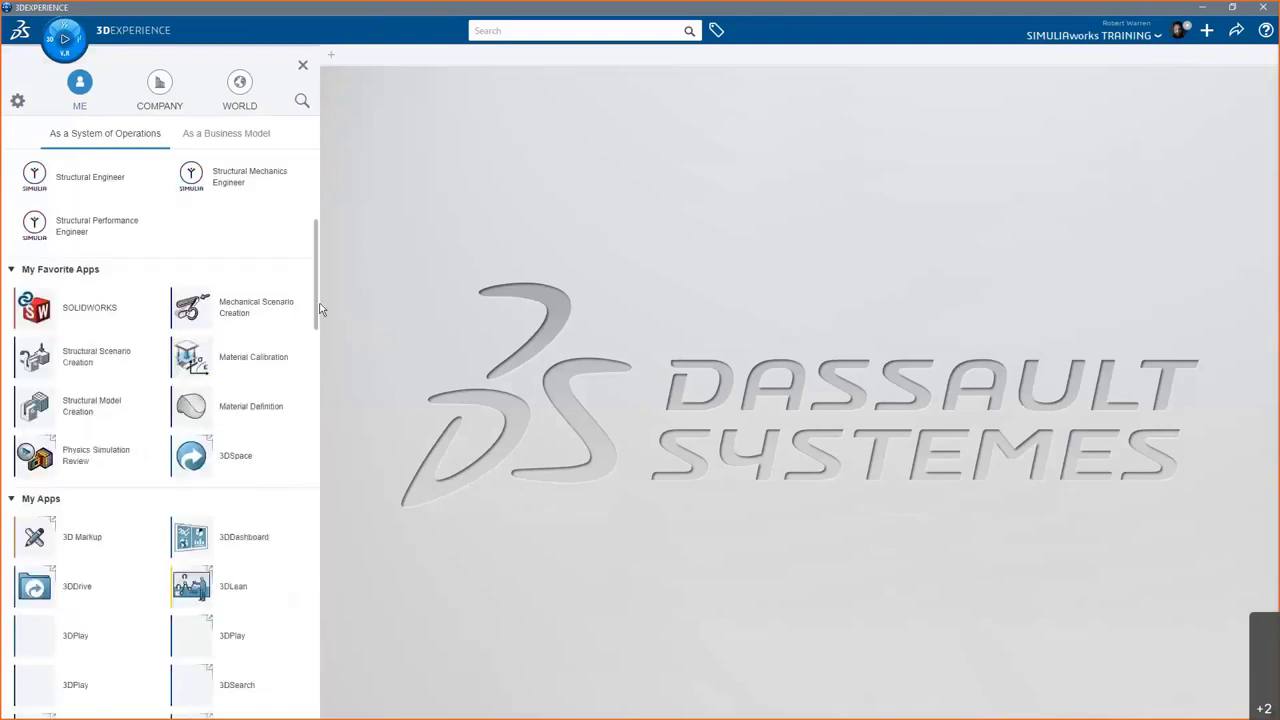
scroll(274, 277, "down", 1)
left_click(234, 244)
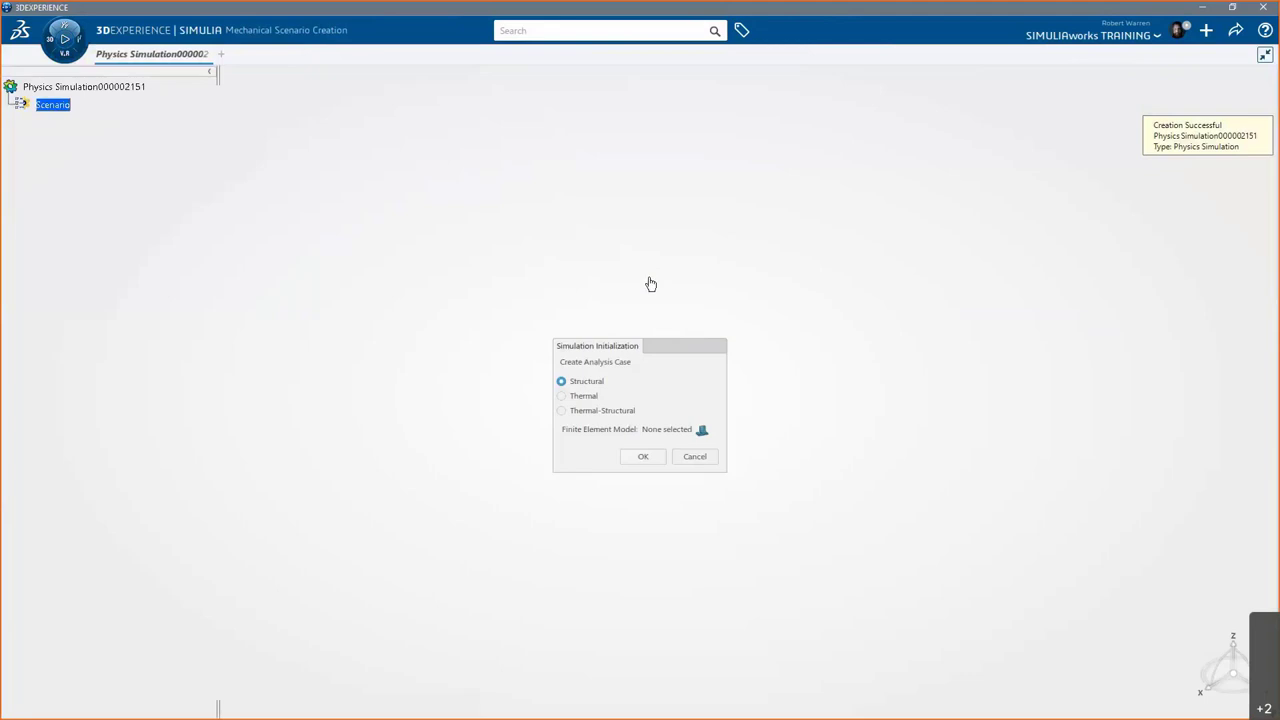
left_click(640, 460)
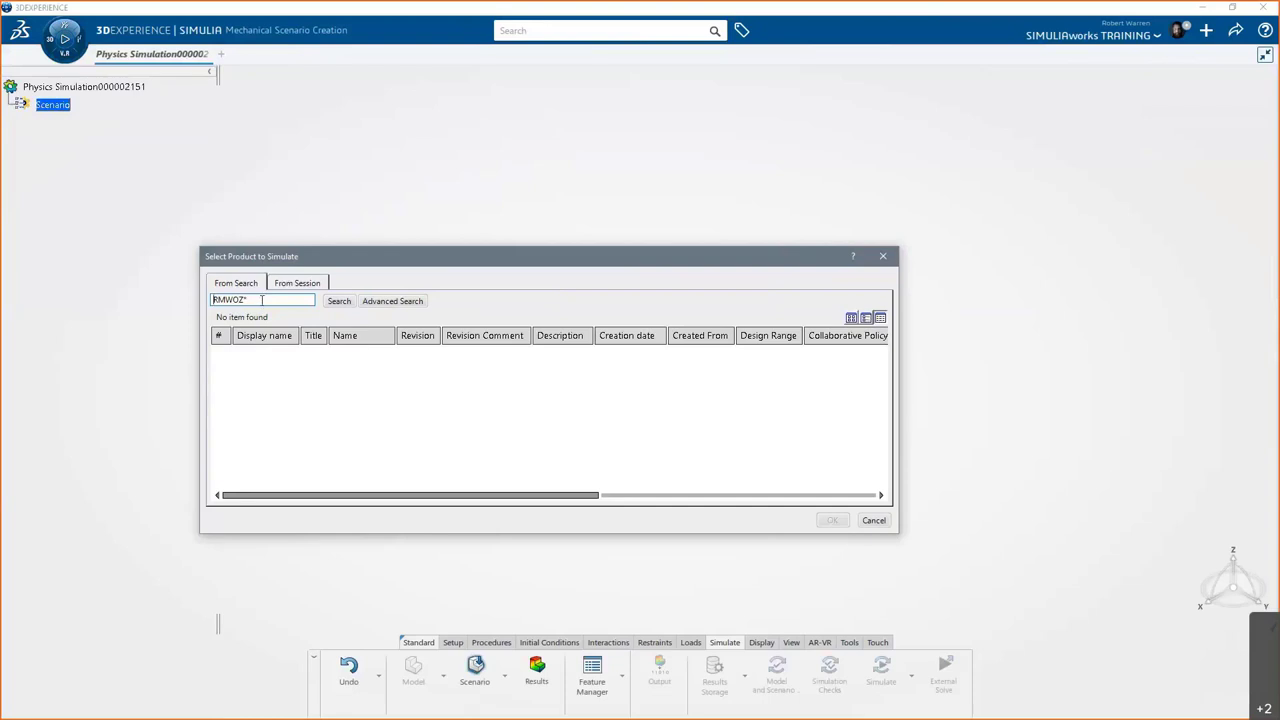
- Search for 'Parrot*' and choose Parrot Drone as the product to simulate
left_click_drag(246, 299, 209, 299)
type("Parrot*")
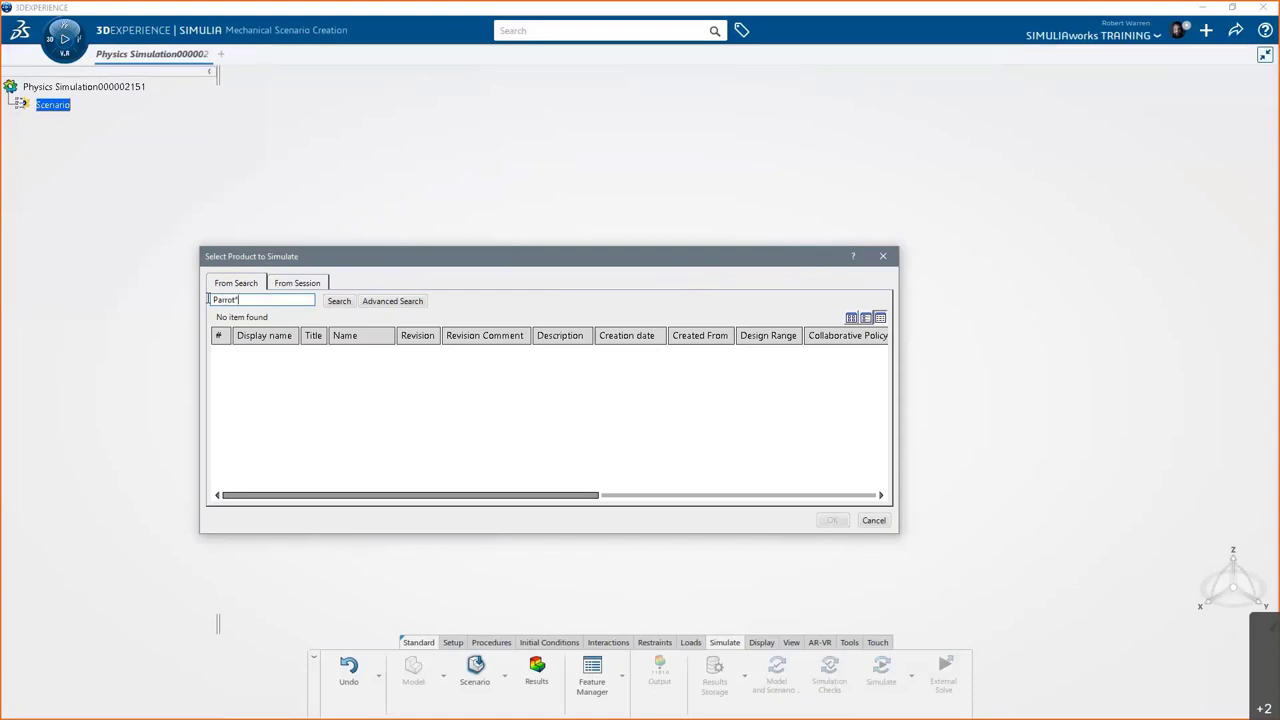
key("Return")
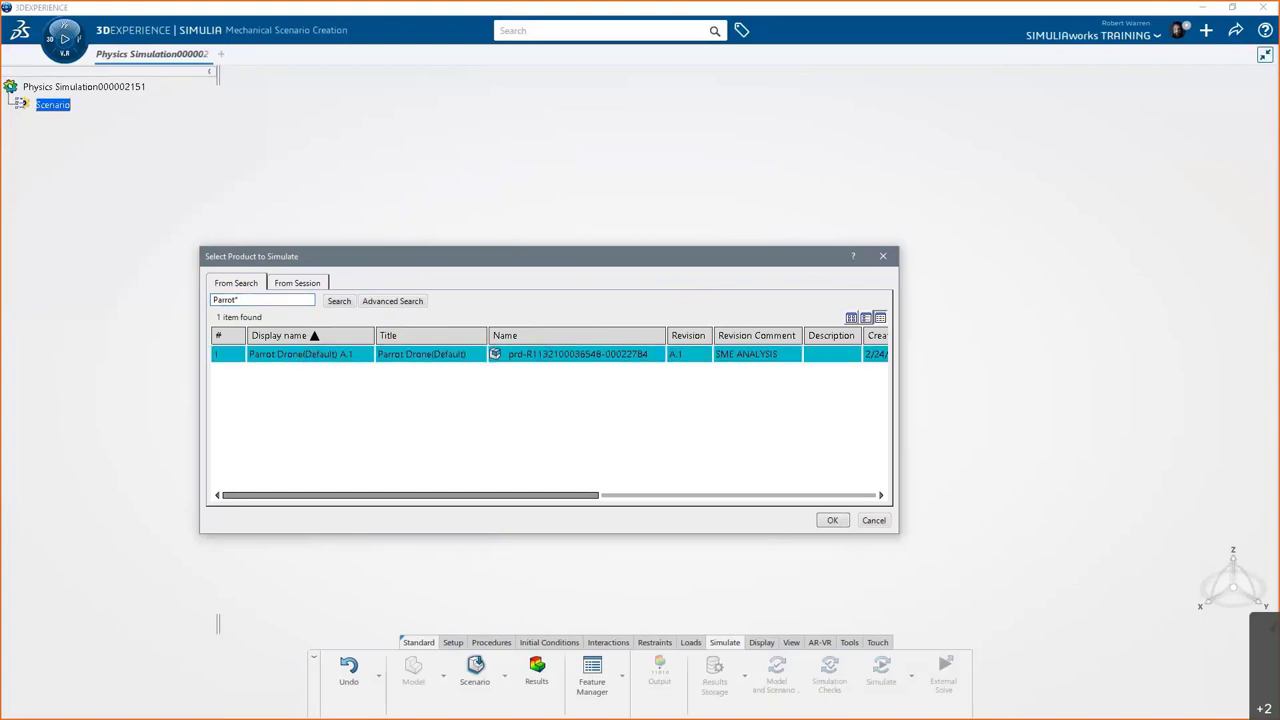
left_click(833, 521)
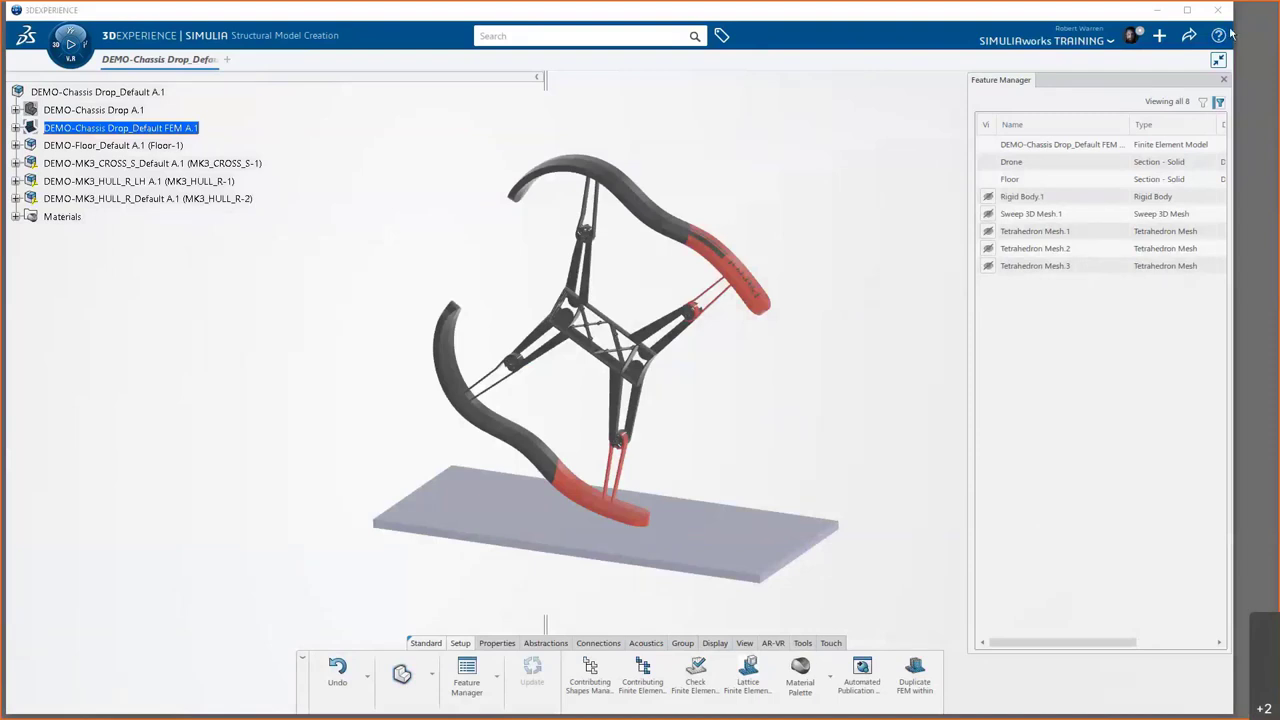
- Maximize the window and expand DEMO-Chassis Drop's finite element model to list its meshes
left_click(1187, 10)
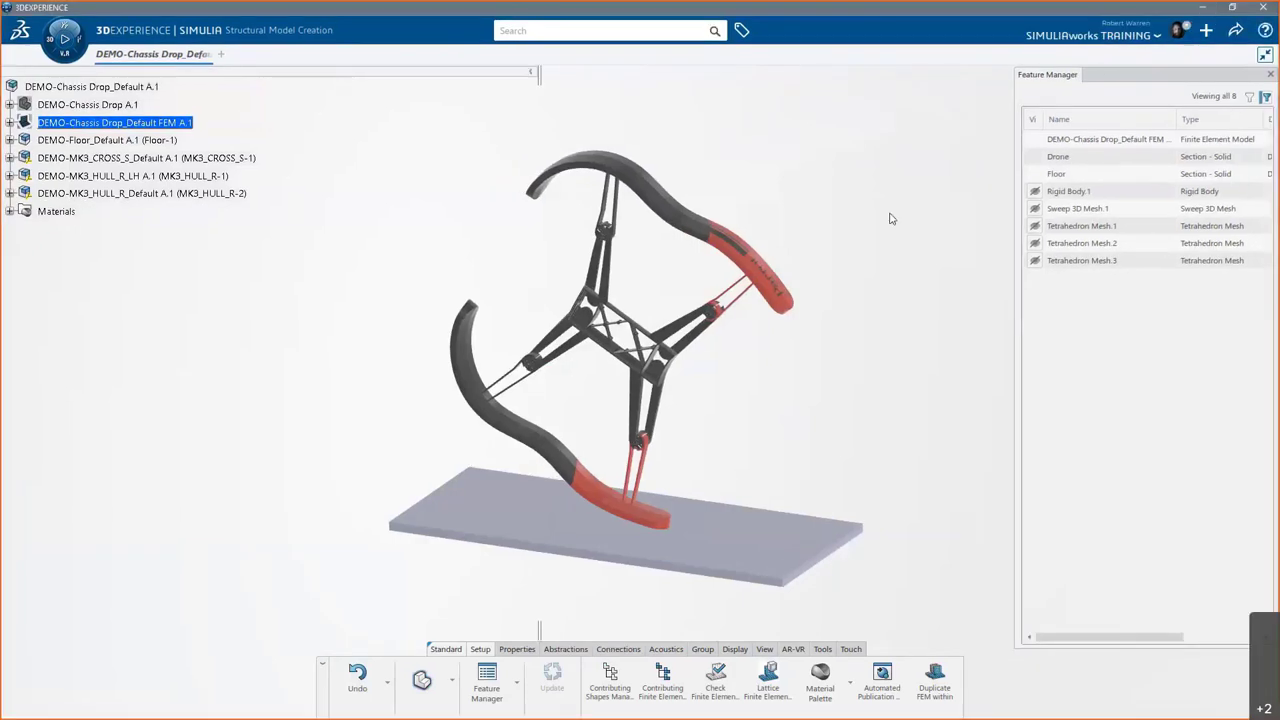
middle_click_drag(860, 314, 860, 354)
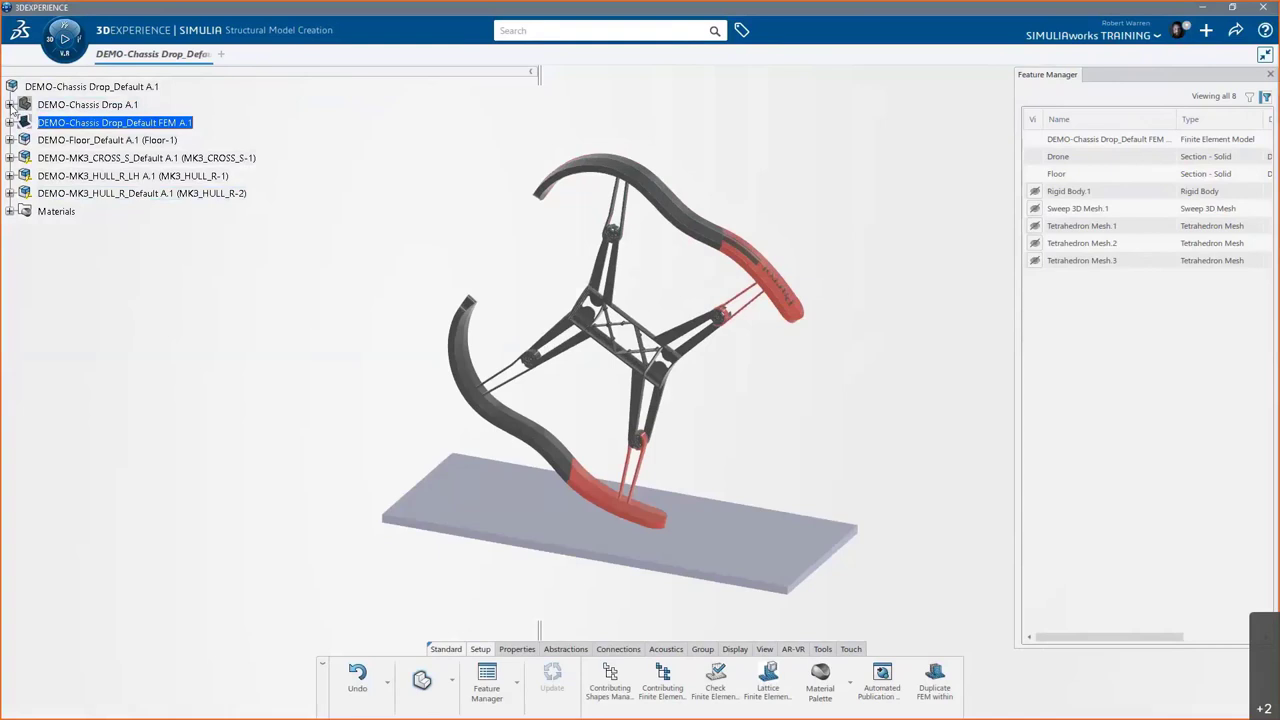
left_click(9, 104)
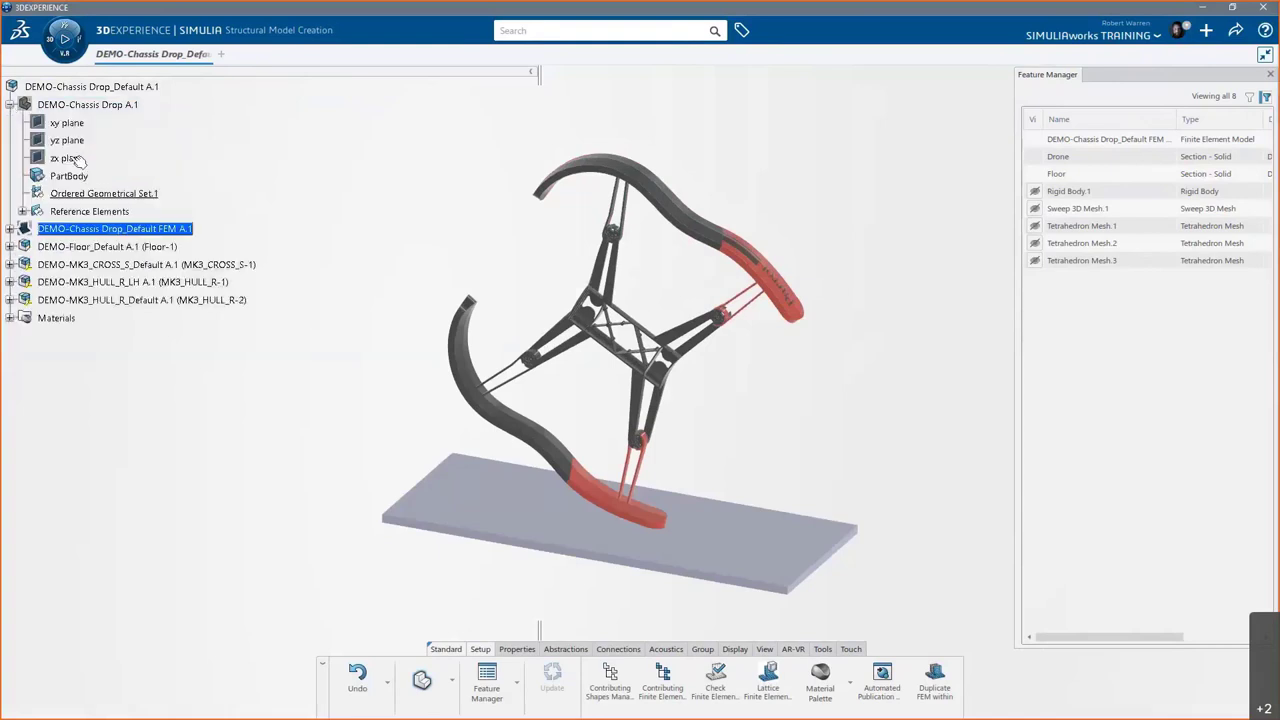
double_click(78, 226)
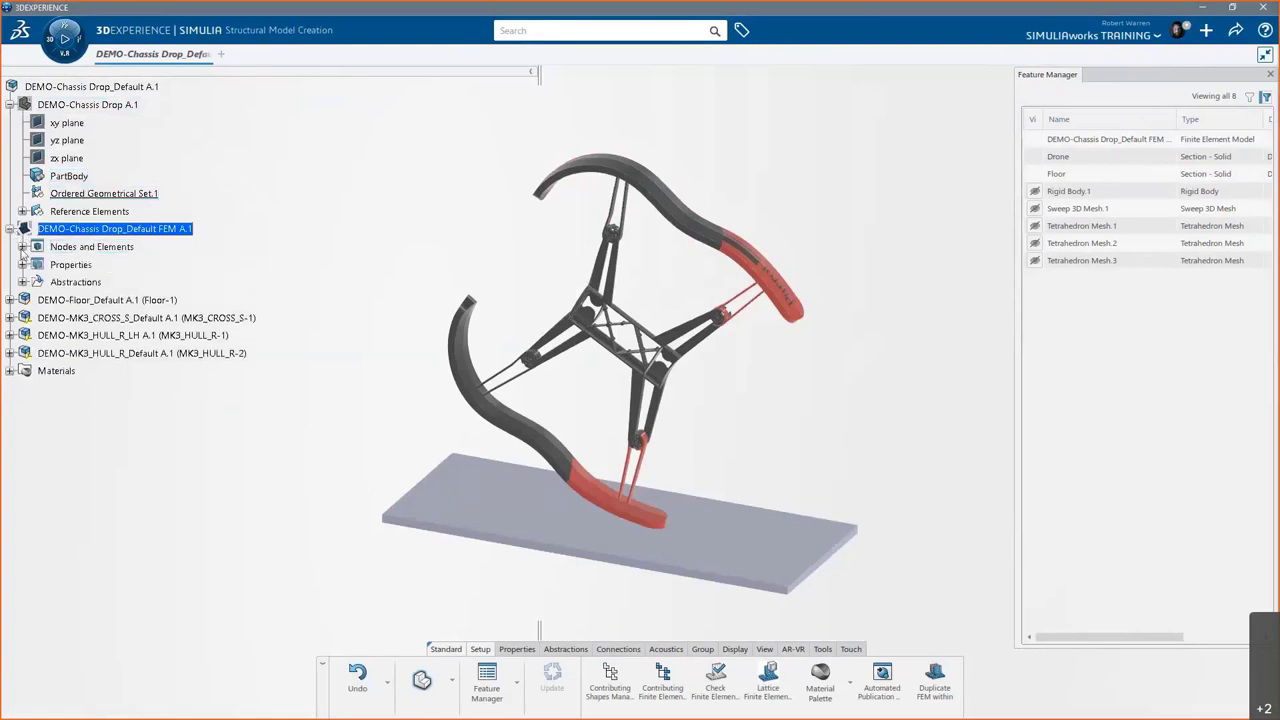
left_click(22, 247)
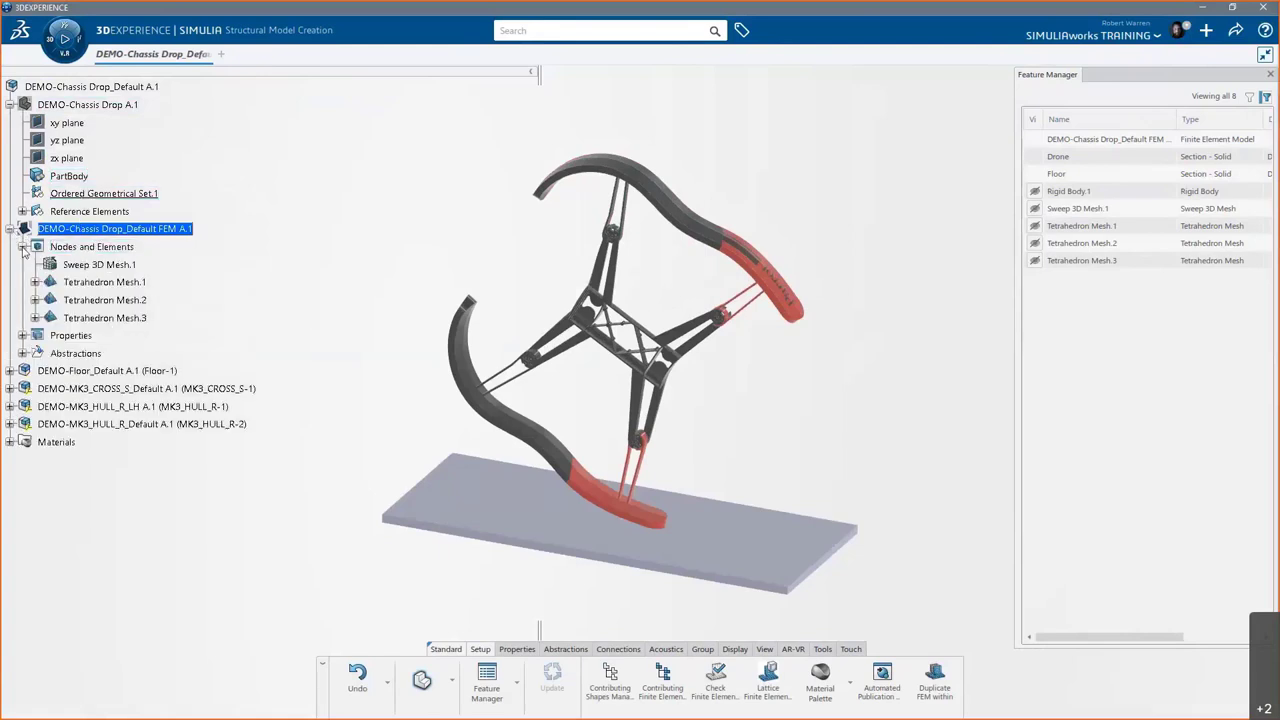
left_click(100, 264)
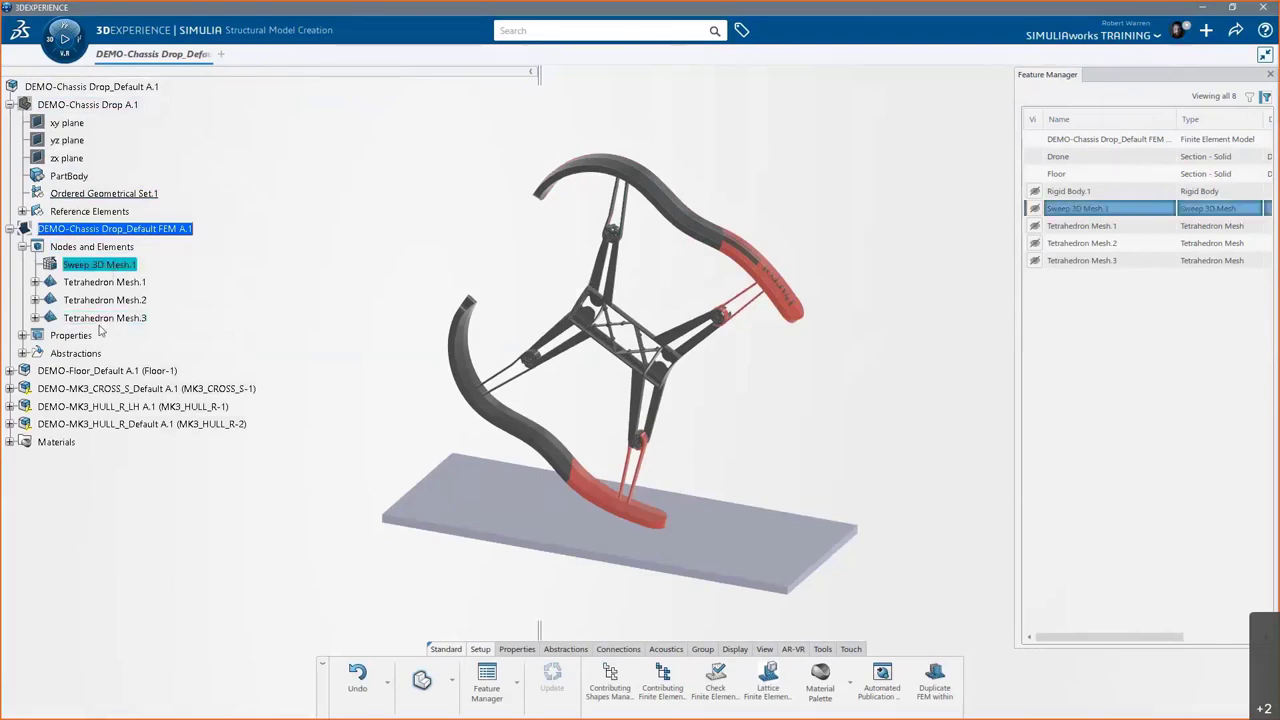
left_click(22, 247)
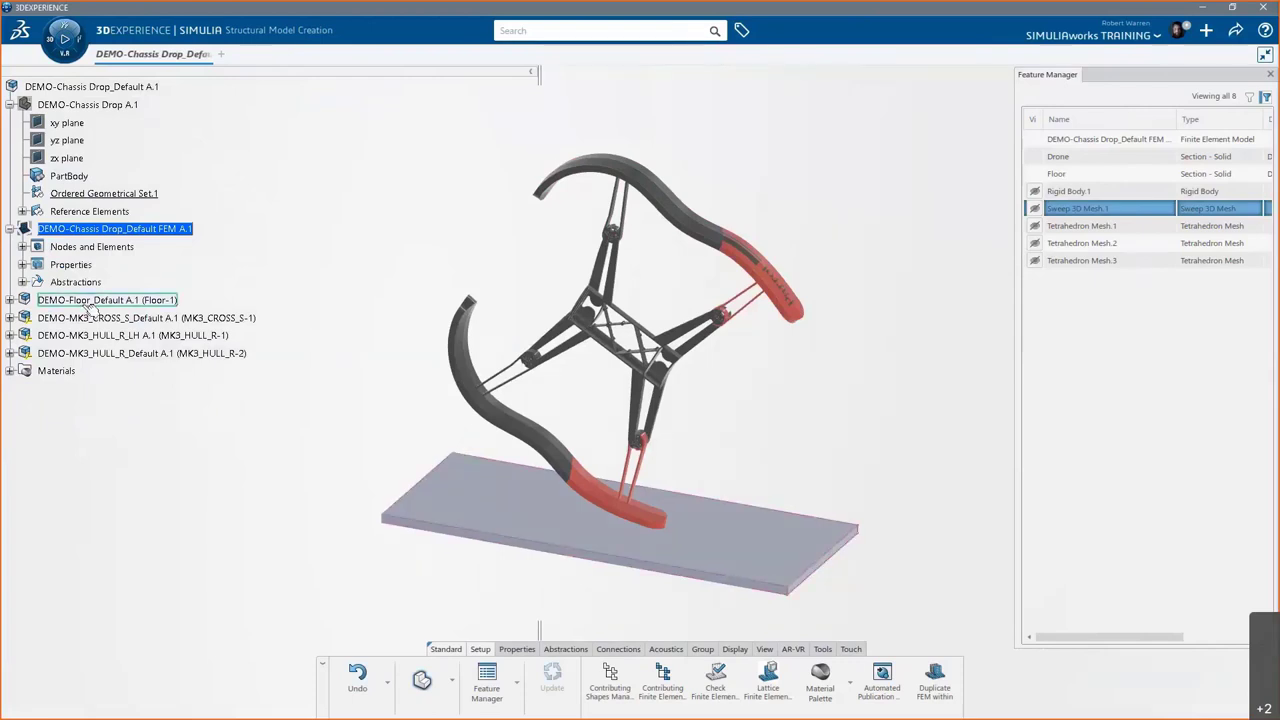
- Expand the Floor, Cross and two hull parts plus Materials, showing DEMO-AISI 1020 and DEMO-ABS
left_click(9, 300)
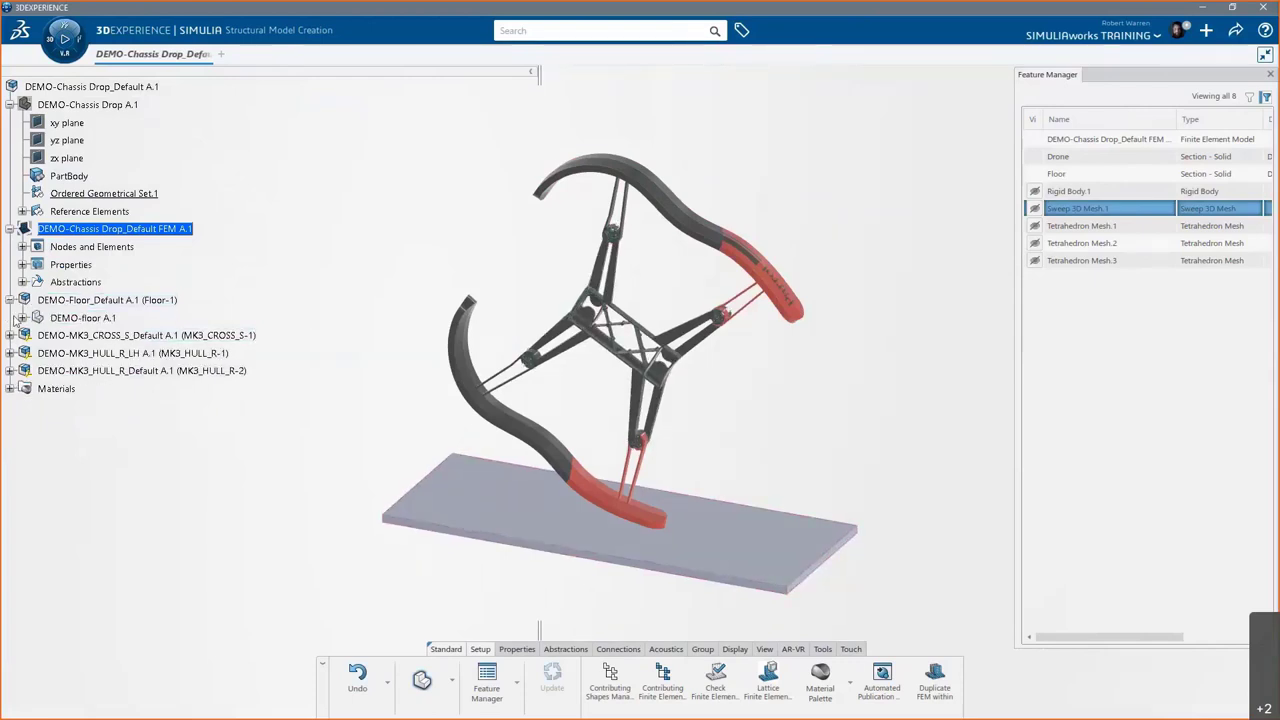
left_click(9, 335)
left_click(9, 370)
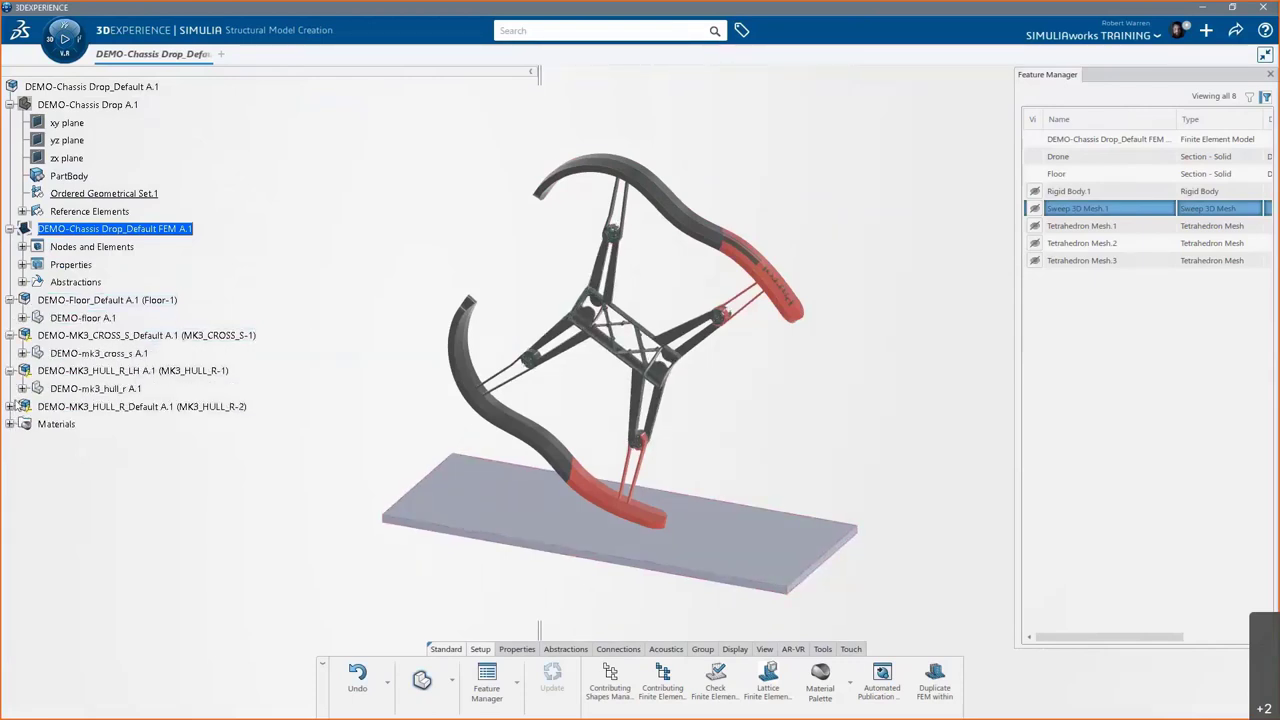
left_click(9, 406)
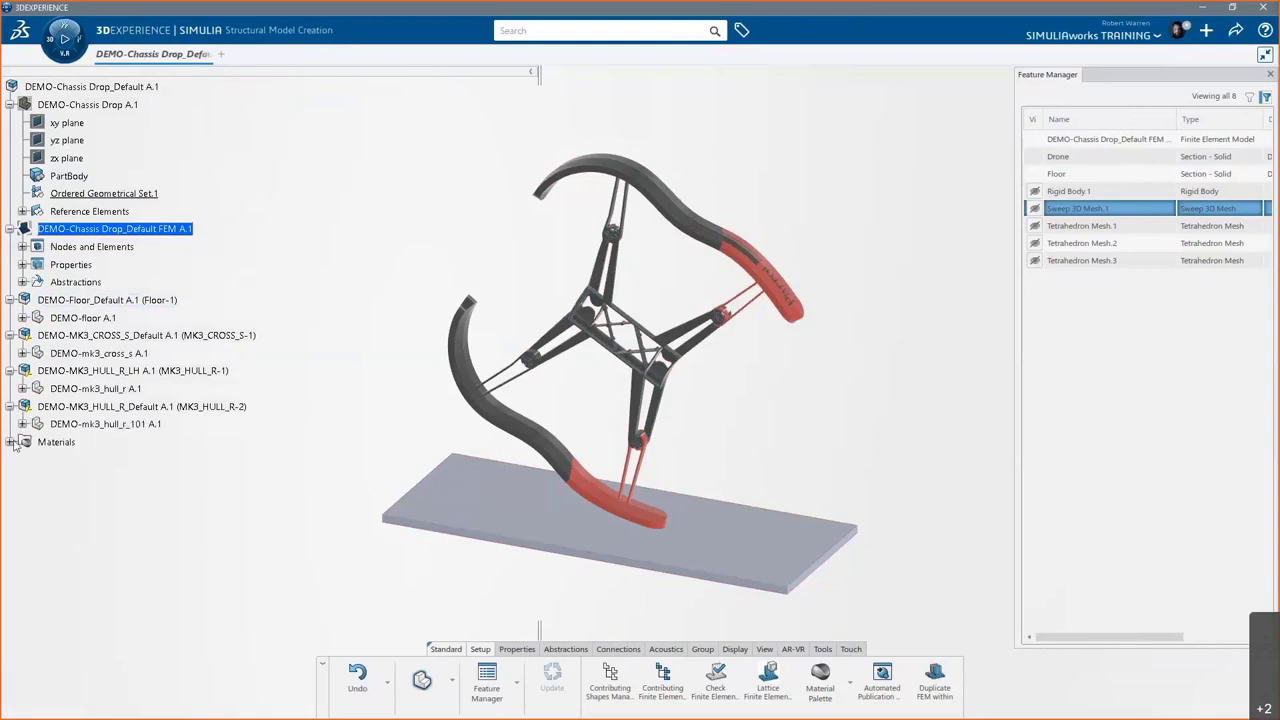
left_click(11, 442)
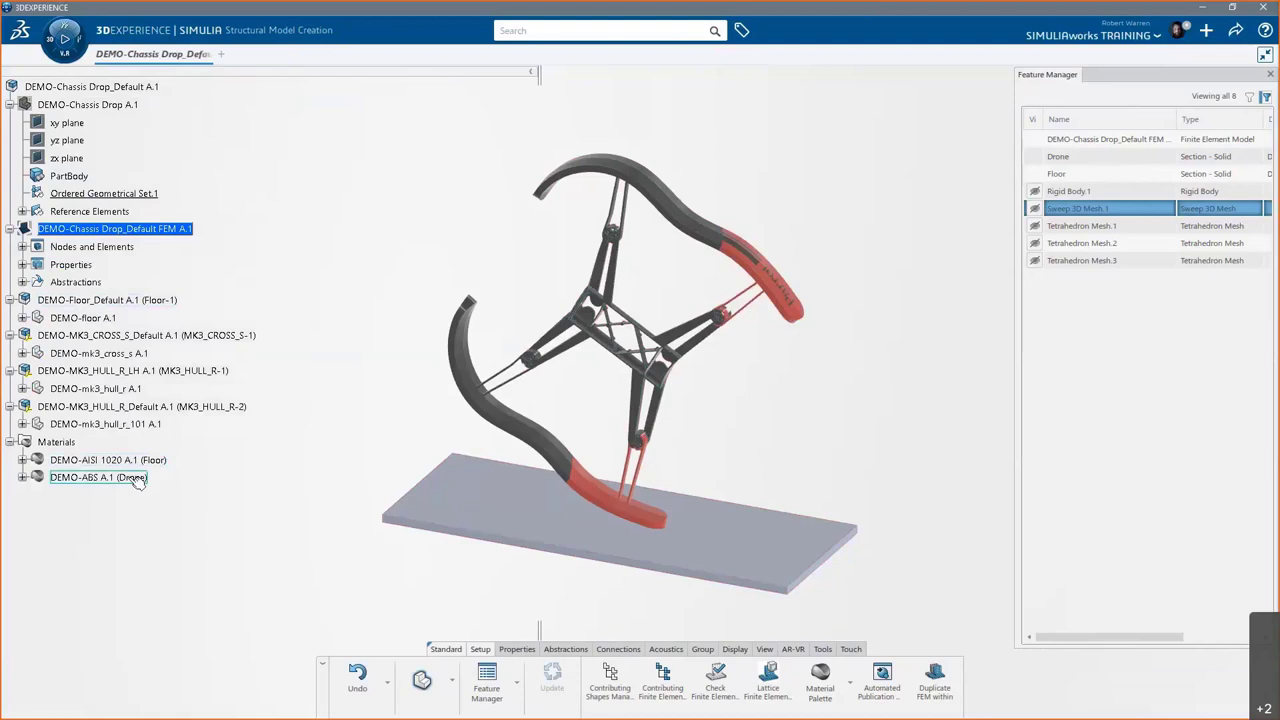
left_click(354, 533)
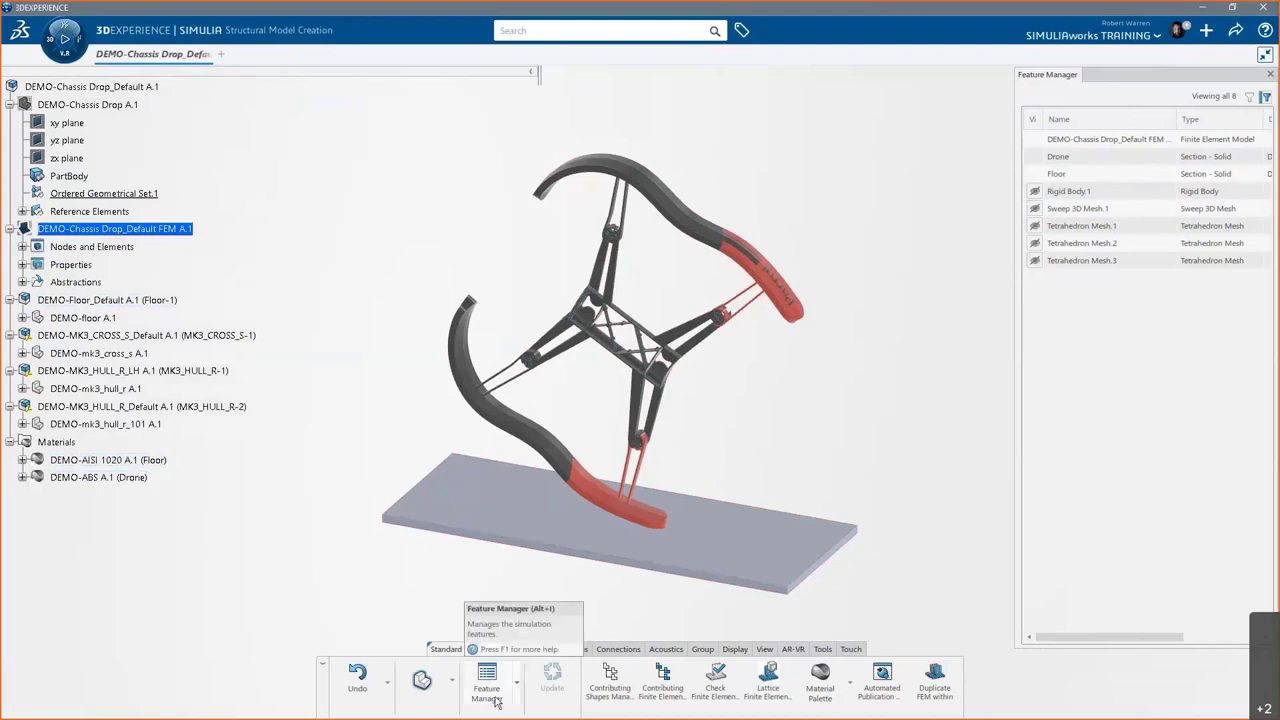
left_click(450, 683)
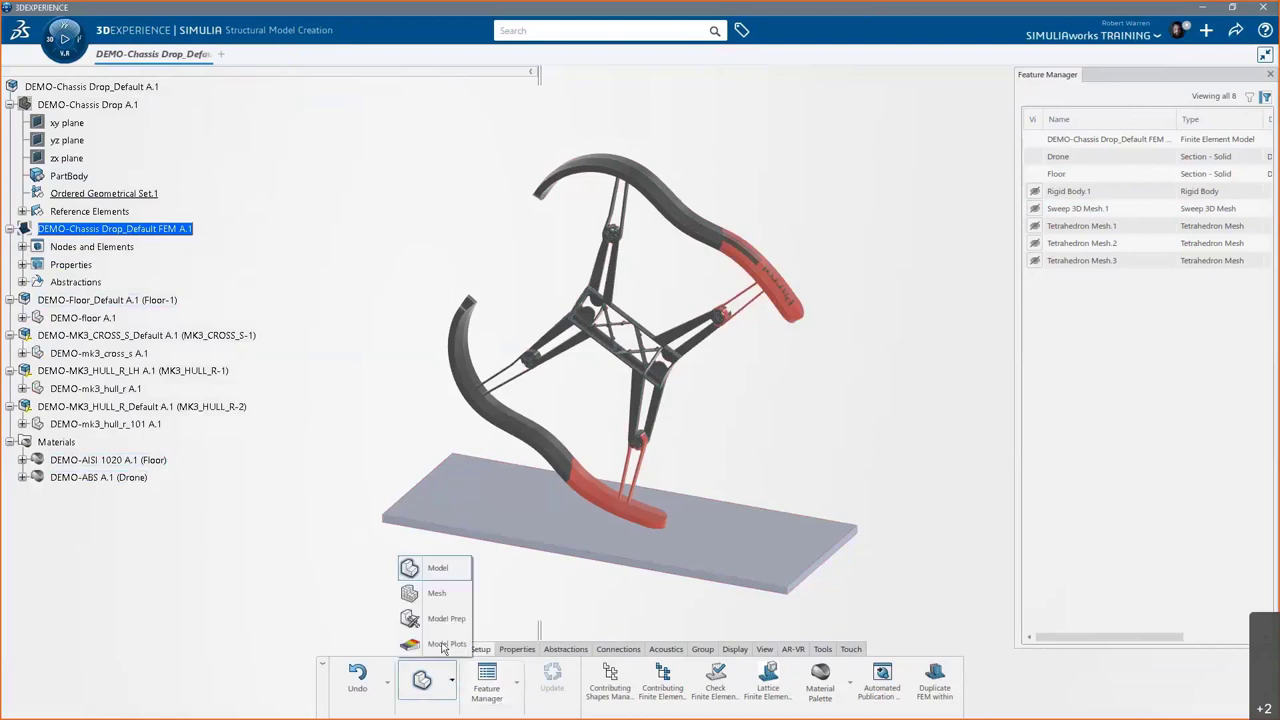
- In Mesh Creation, browse the triangle and tetrahedron mesh options, then hide the drone and floor geometry
left_click(438, 594)
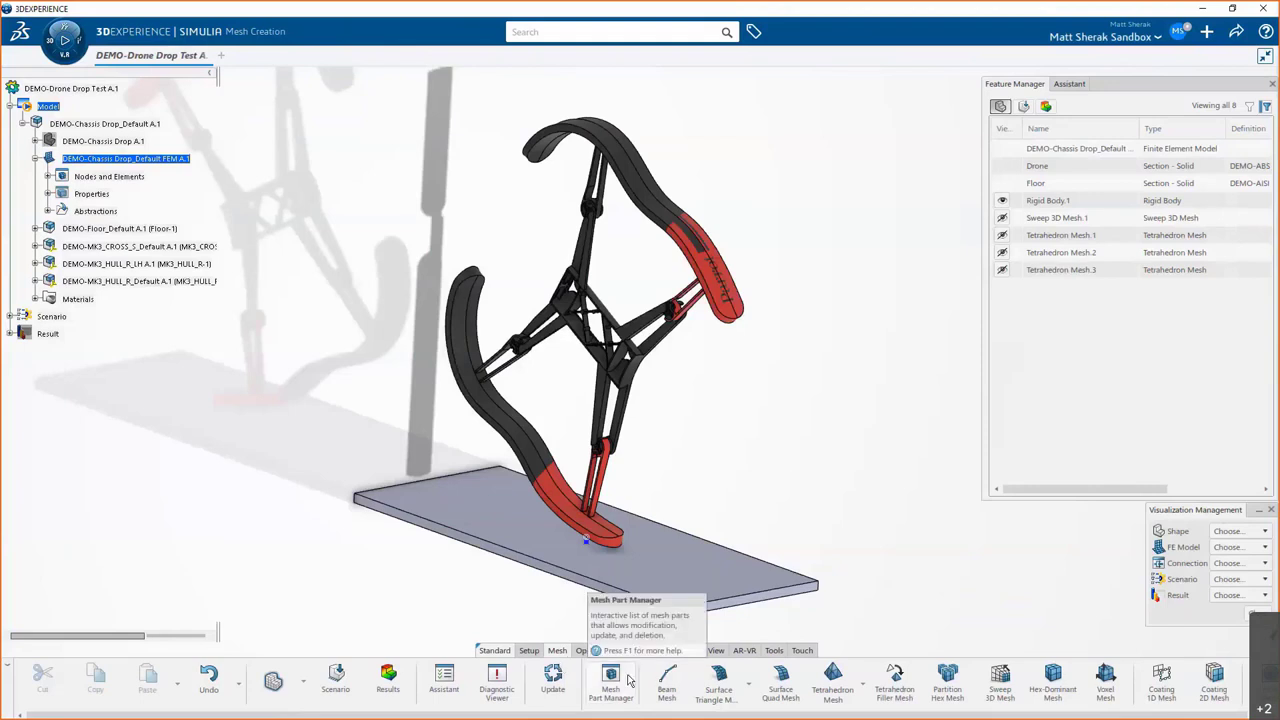
left_click(750, 690)
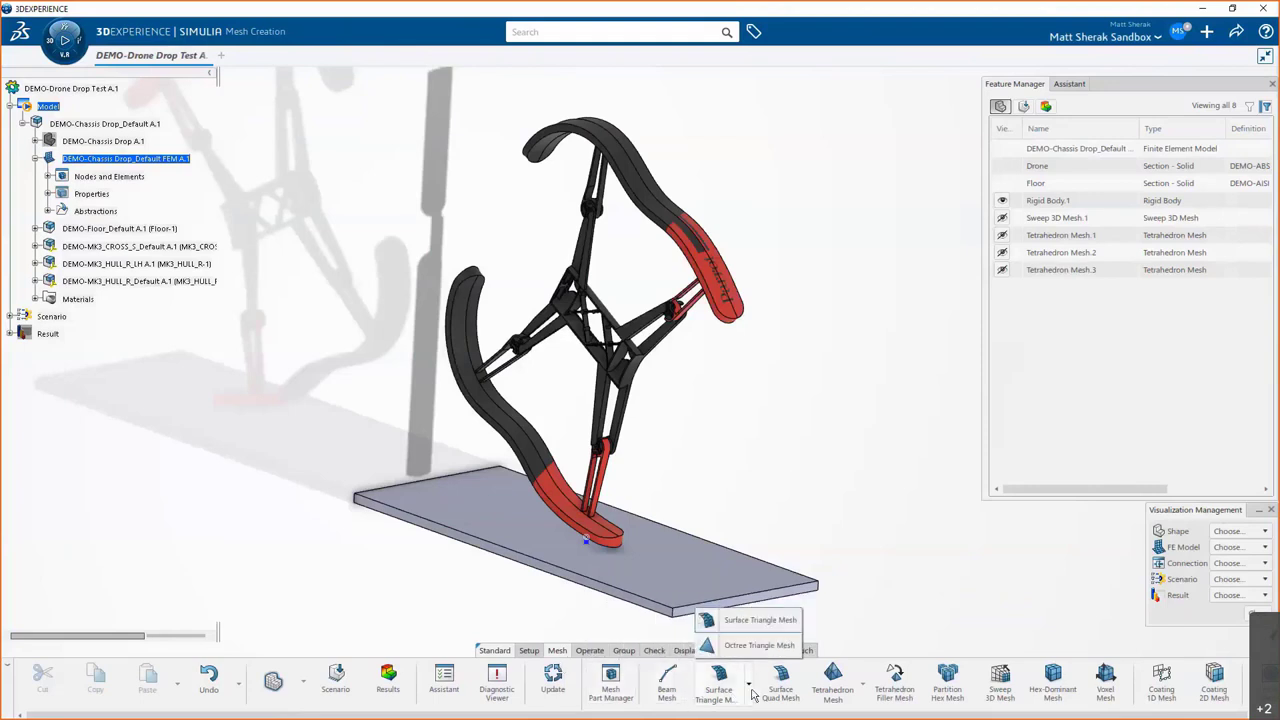
left_click(752, 692)
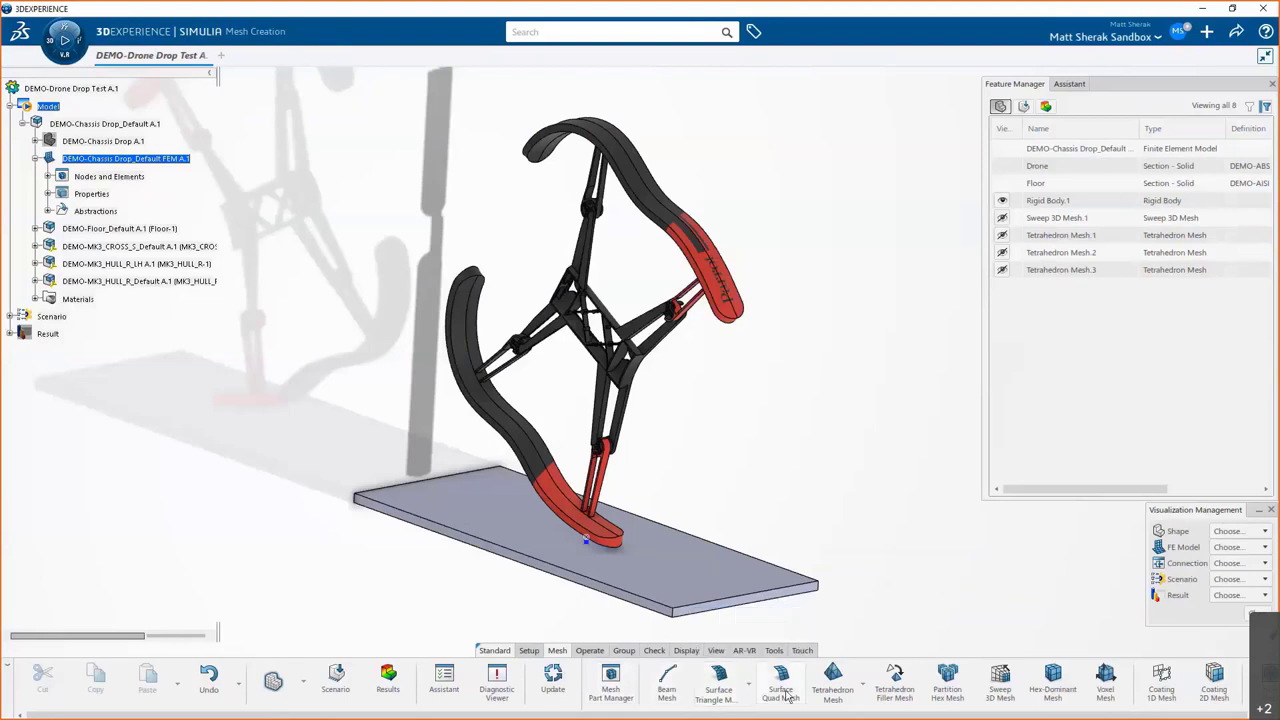
left_click(862, 688)
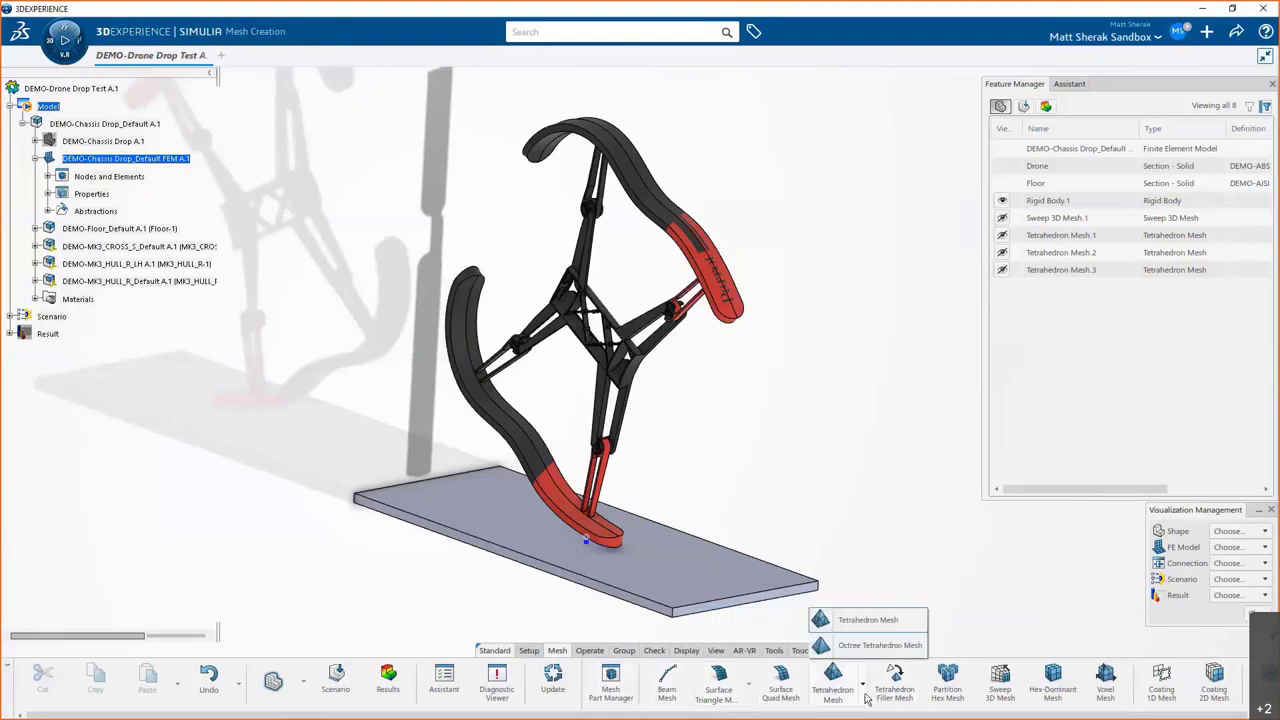
left_click(861, 688)
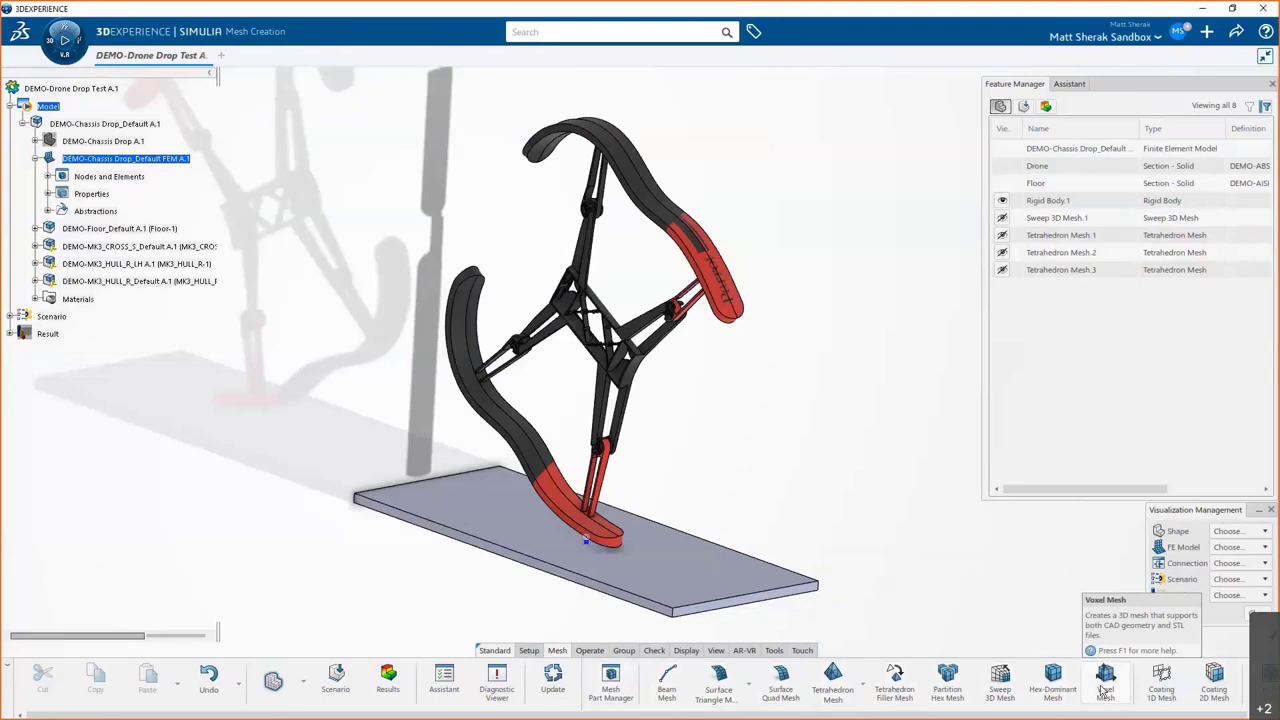
left_click(1238, 531)
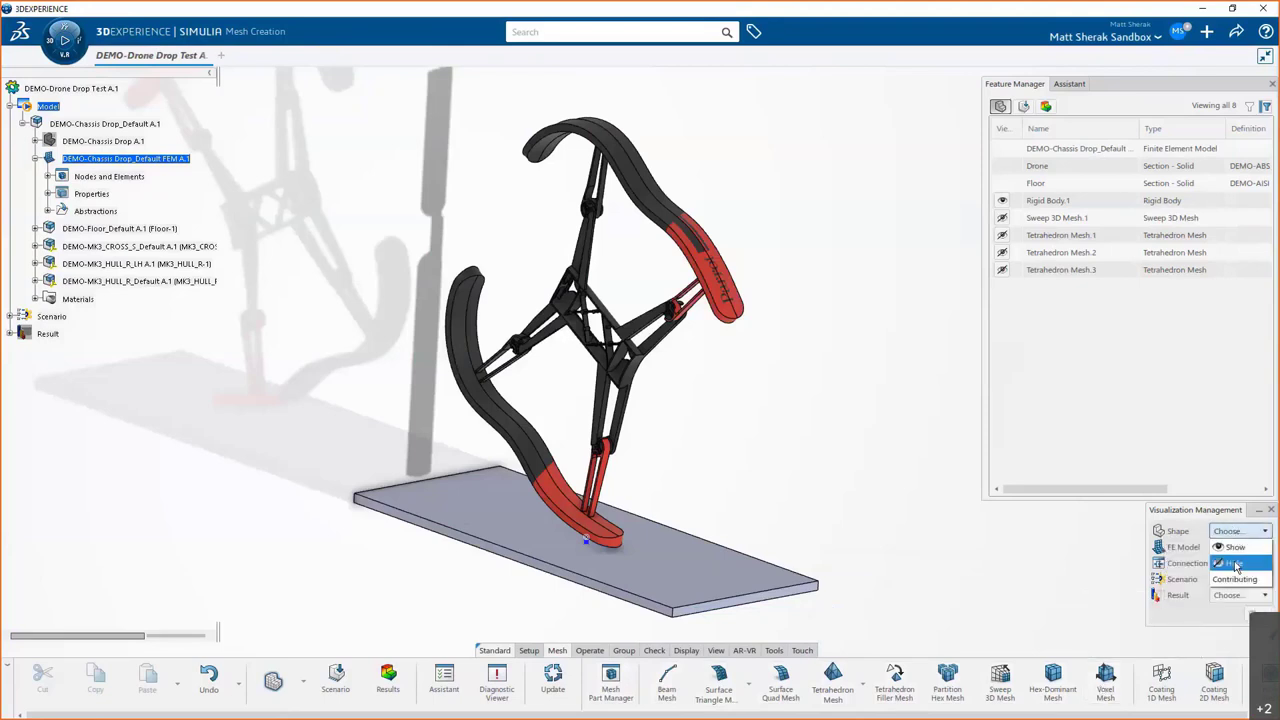
left_click(1236, 564)
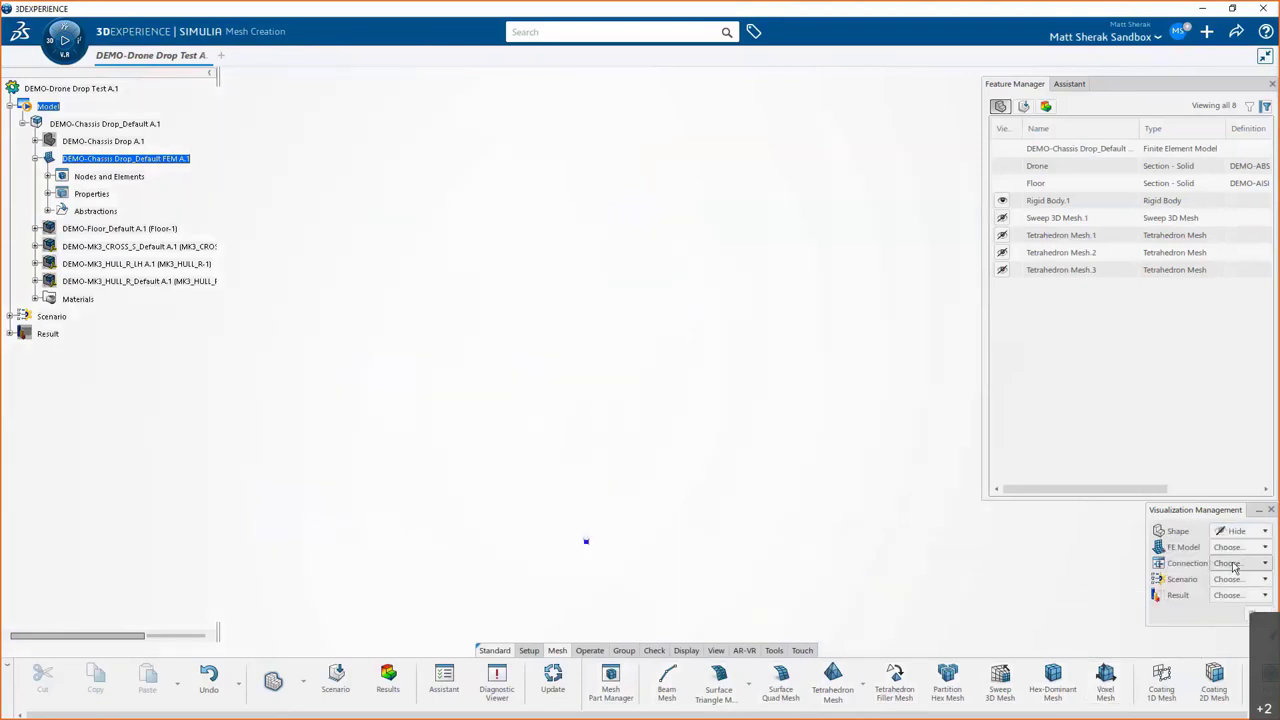
- Show Sweep 3D Mesh.1 and Tetrahedron Meshes 1–3, orbiting to view the plate and drone frame
left_click(1002, 218)
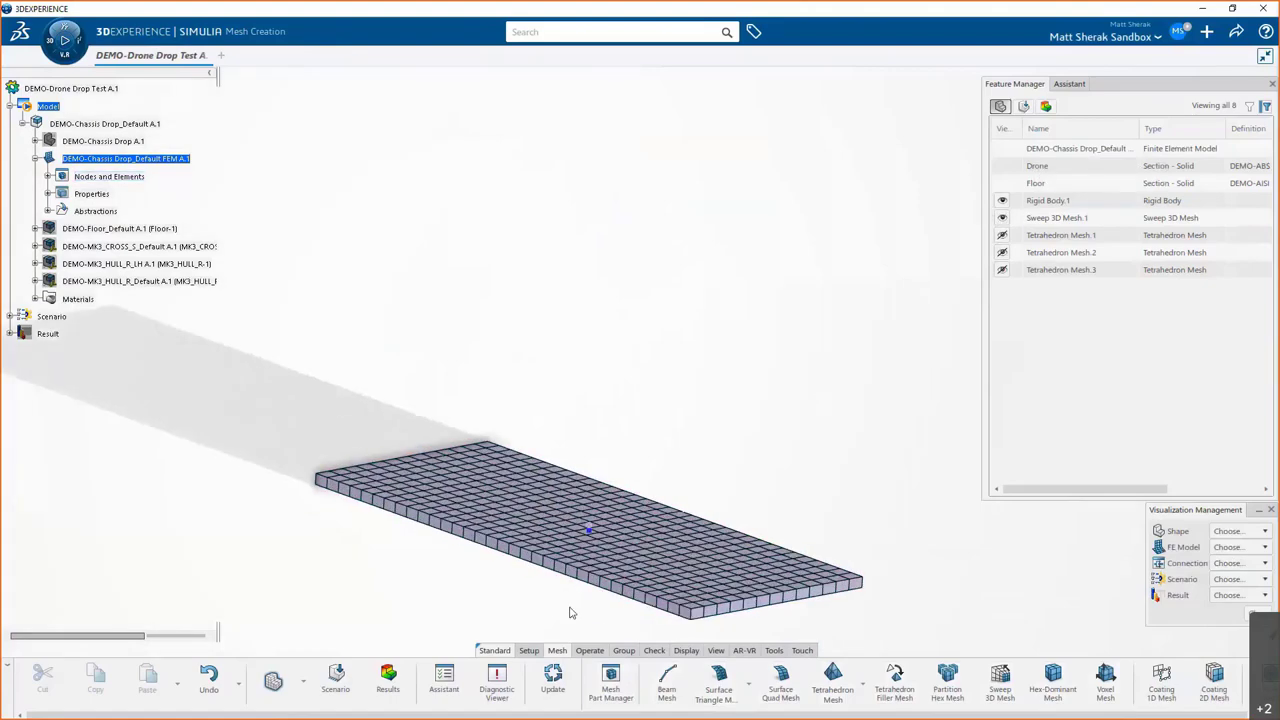
mouse_move(563, 597)
middle_mouse_down()
mouse_move(571, 507)
mouse_move(574, 604)
mouse_move(549, 607)
middle_mouse_up()
left_click(1002, 235)
left_click(1002, 252)
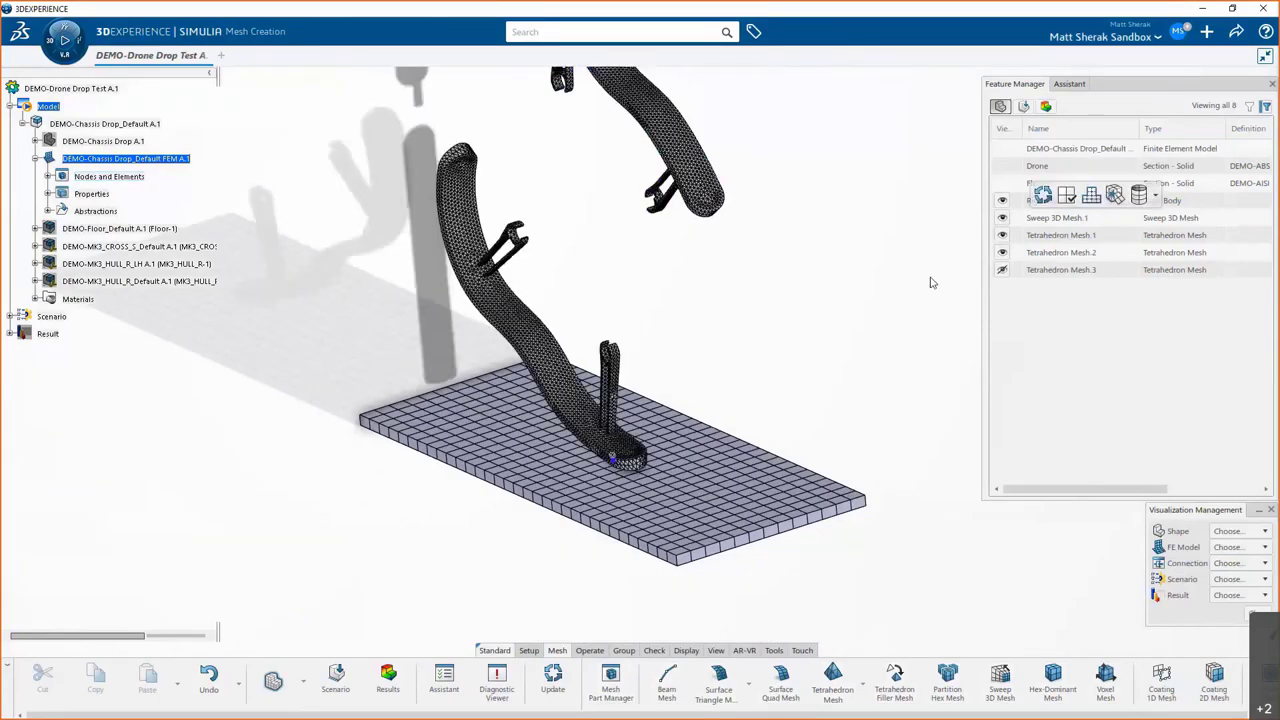
middle_click_drag(929, 280, 780, 551)
left_click(1002, 269)
scroll(608, 414, "up", 10)
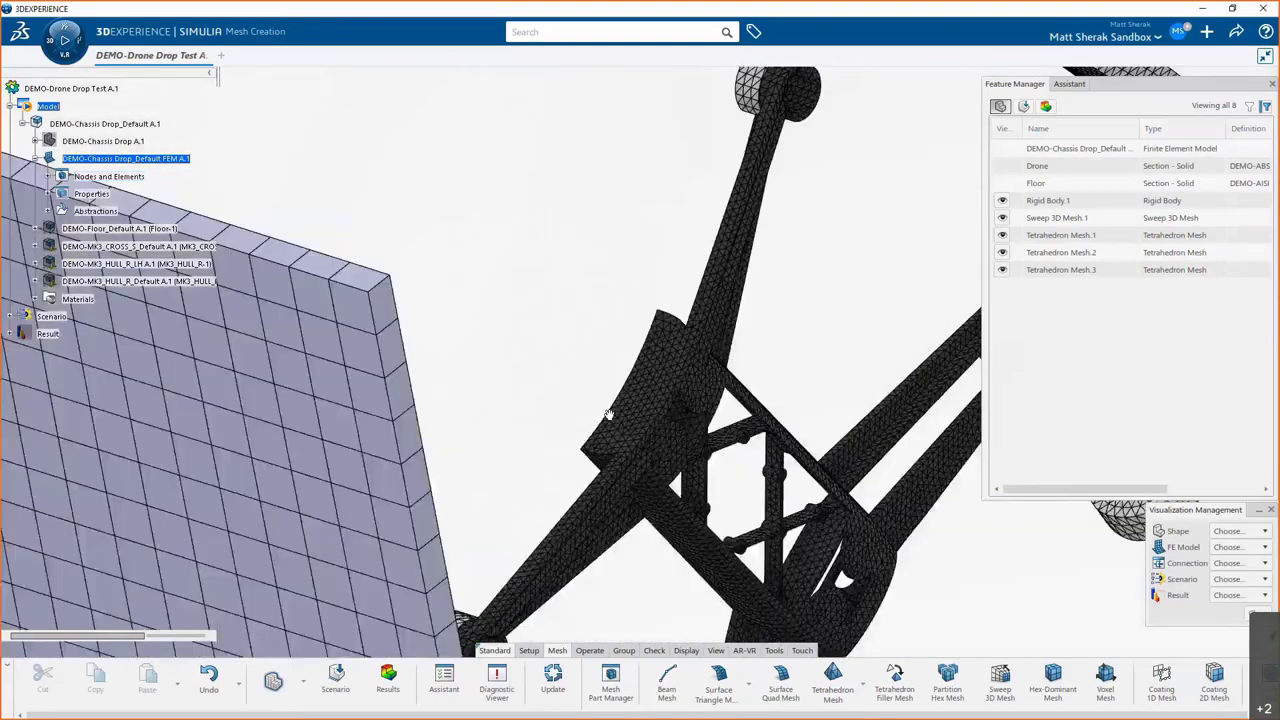
middle_click_drag(608, 414, 748, 597)
scroll(750, 570, "down", 5)
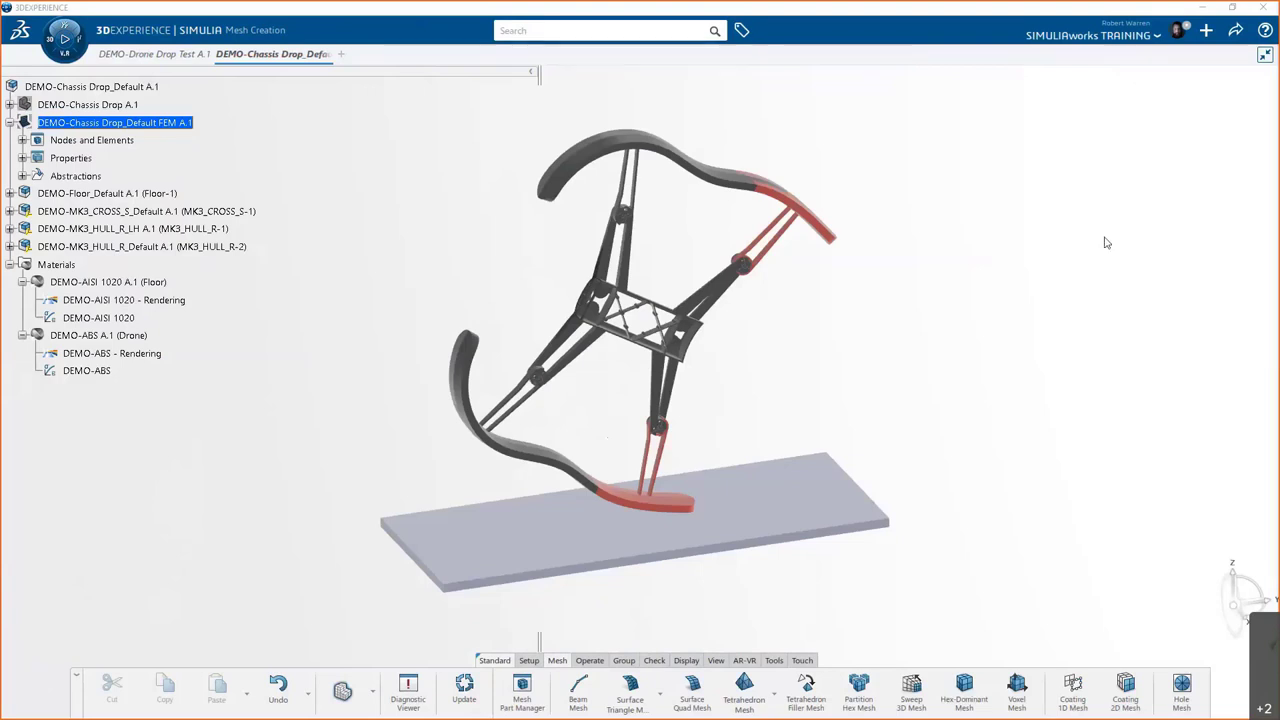
- Open the compass of roles and apps from the DEMO-Chassis Drop tab
left_click(63, 60)
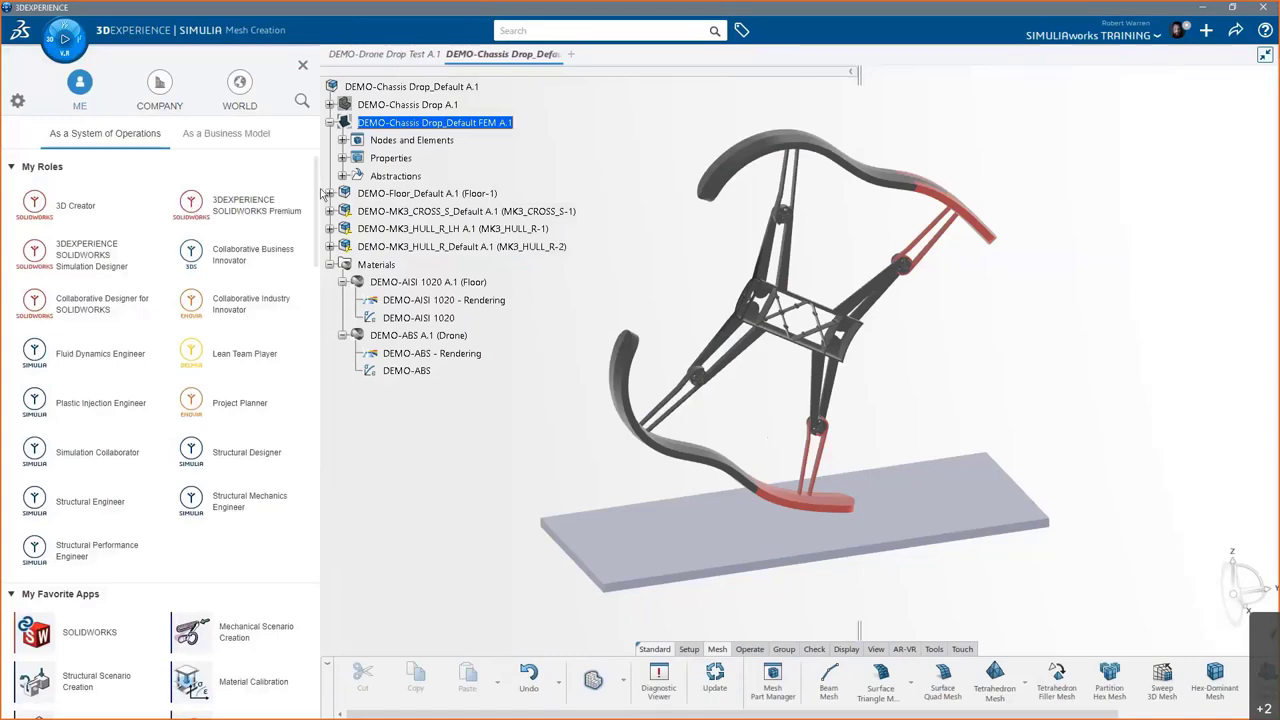
- Open the DEMO-Drone Drop Test in Mechanical Scenario Creation from My Favorite Apps
left_click_drag(316, 196, 292, 280)
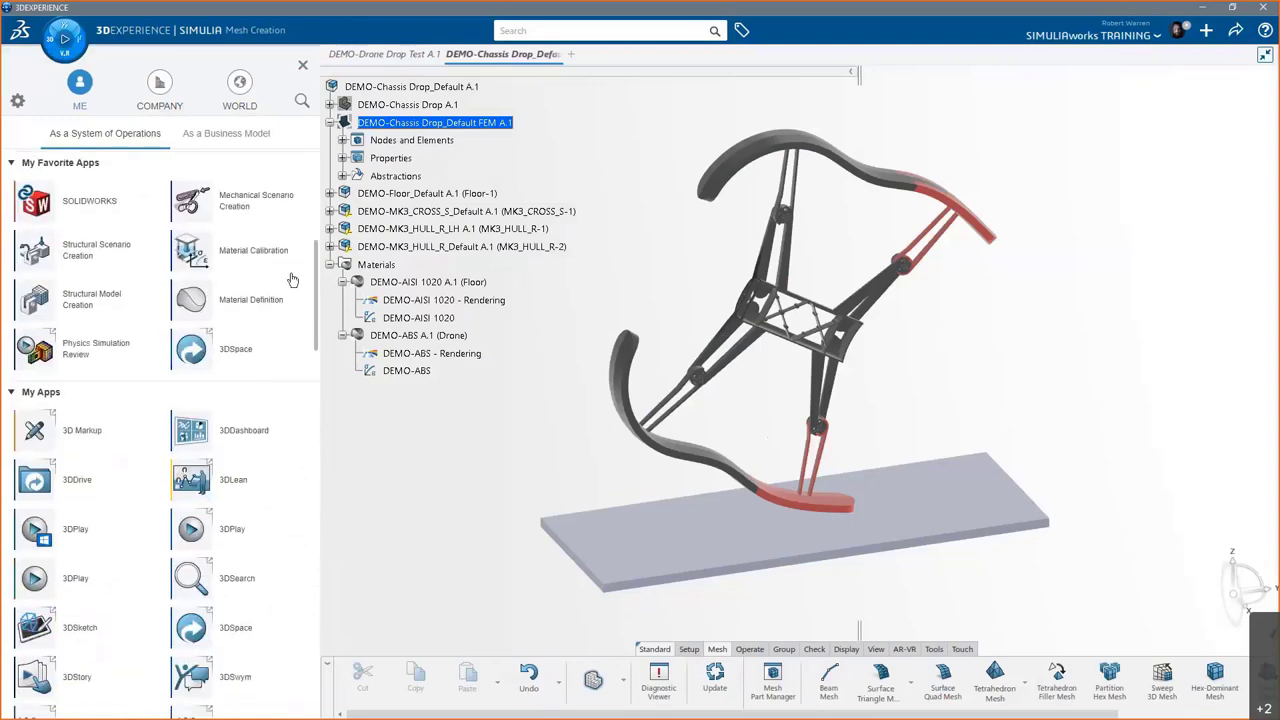
left_click(247, 205)
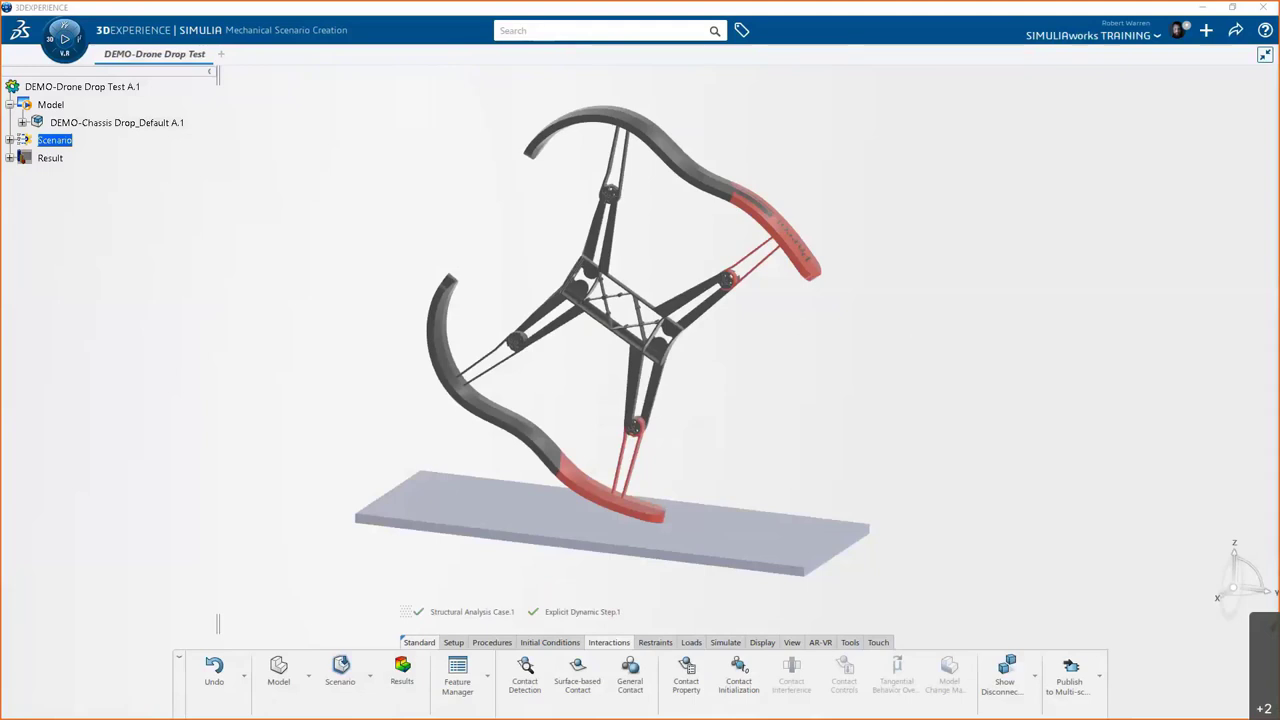
- Add the Assistant panel and show its checklist: Setup complete, Interactions (1), Restraints (1), Loads (2), Mesh (4/4)
left_click(488, 675)
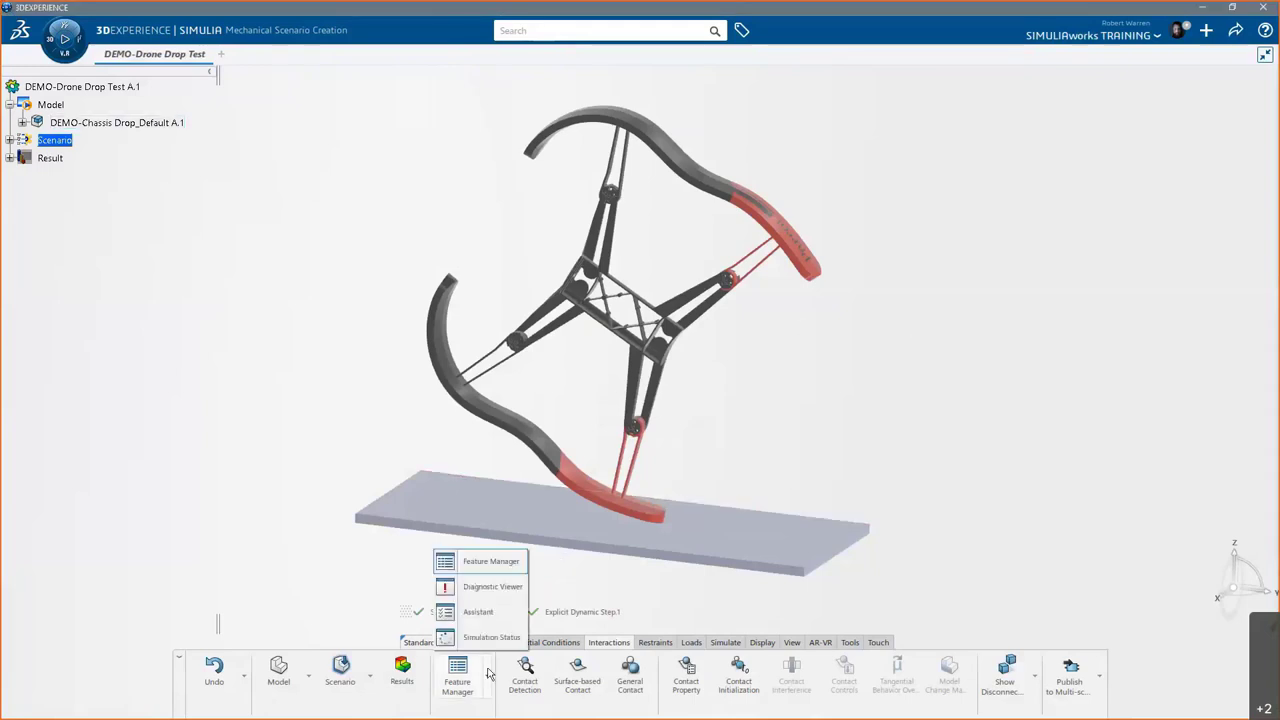
left_click(481, 568)
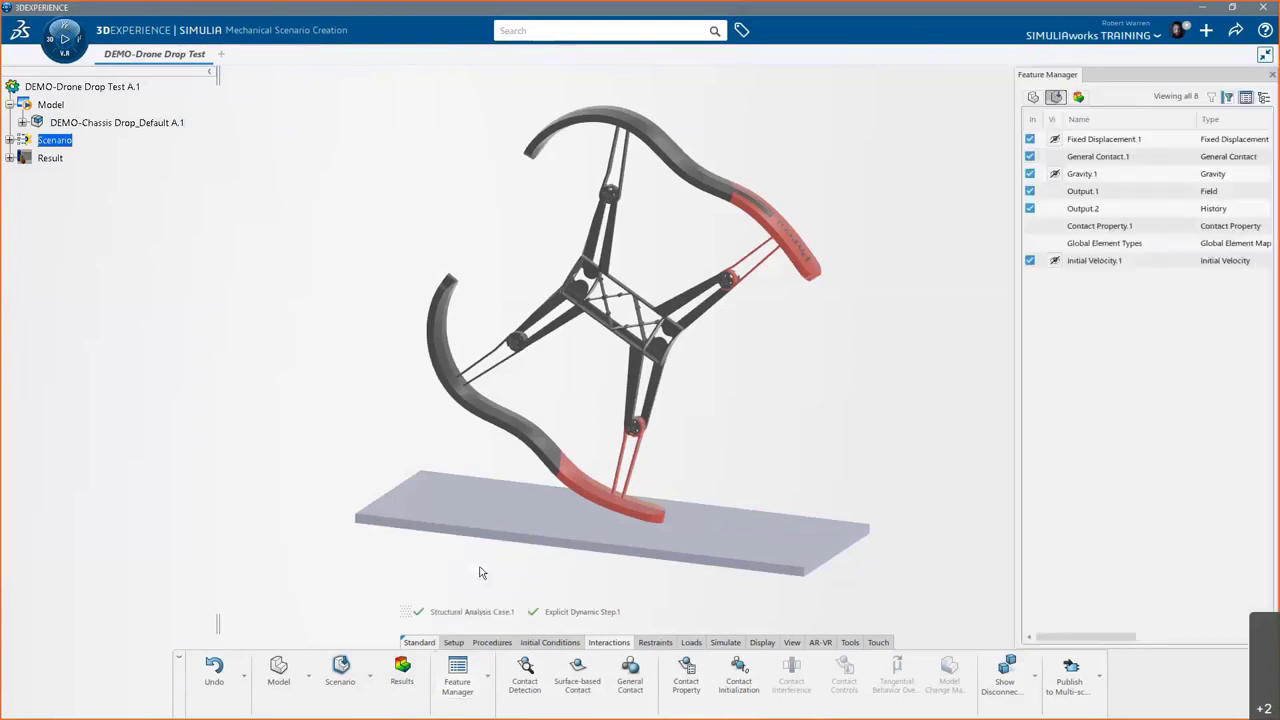
left_click(488, 675)
left_click(487, 620)
left_click(1031, 75)
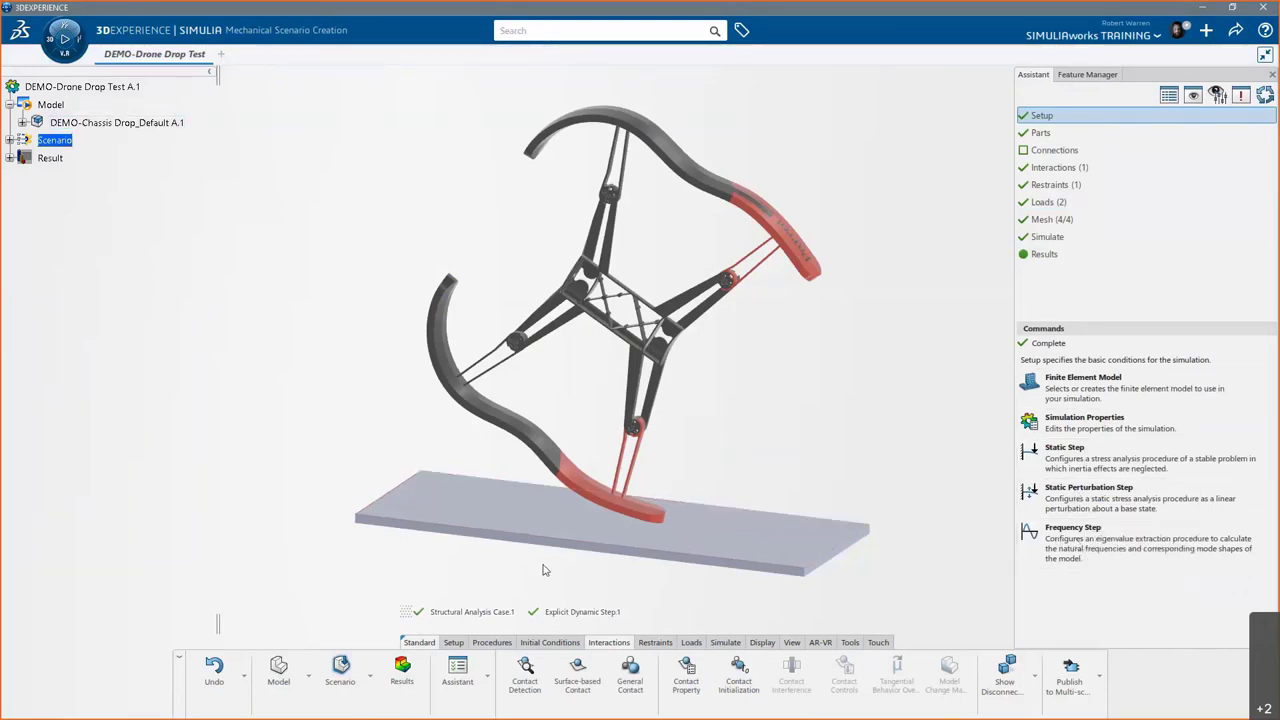
- Create a new Explicit Dynamic Step and expand its Advanced settings
left_click(454, 643)
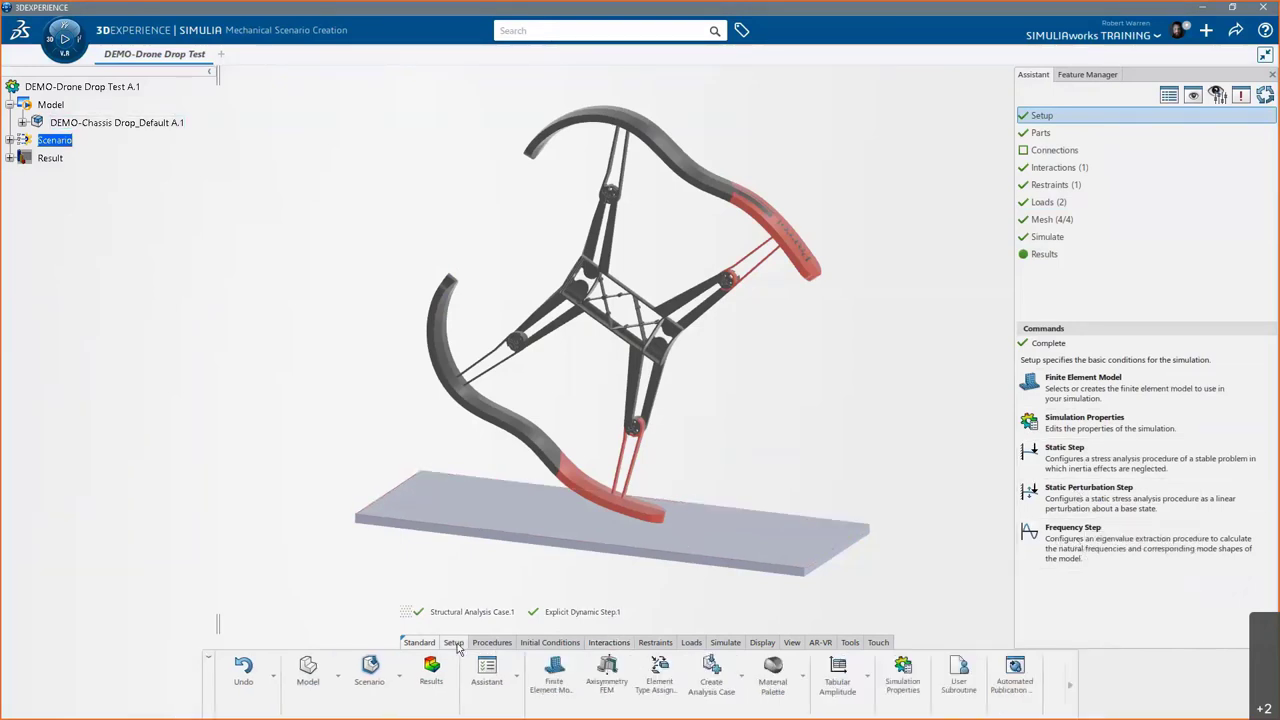
left_click(490, 644)
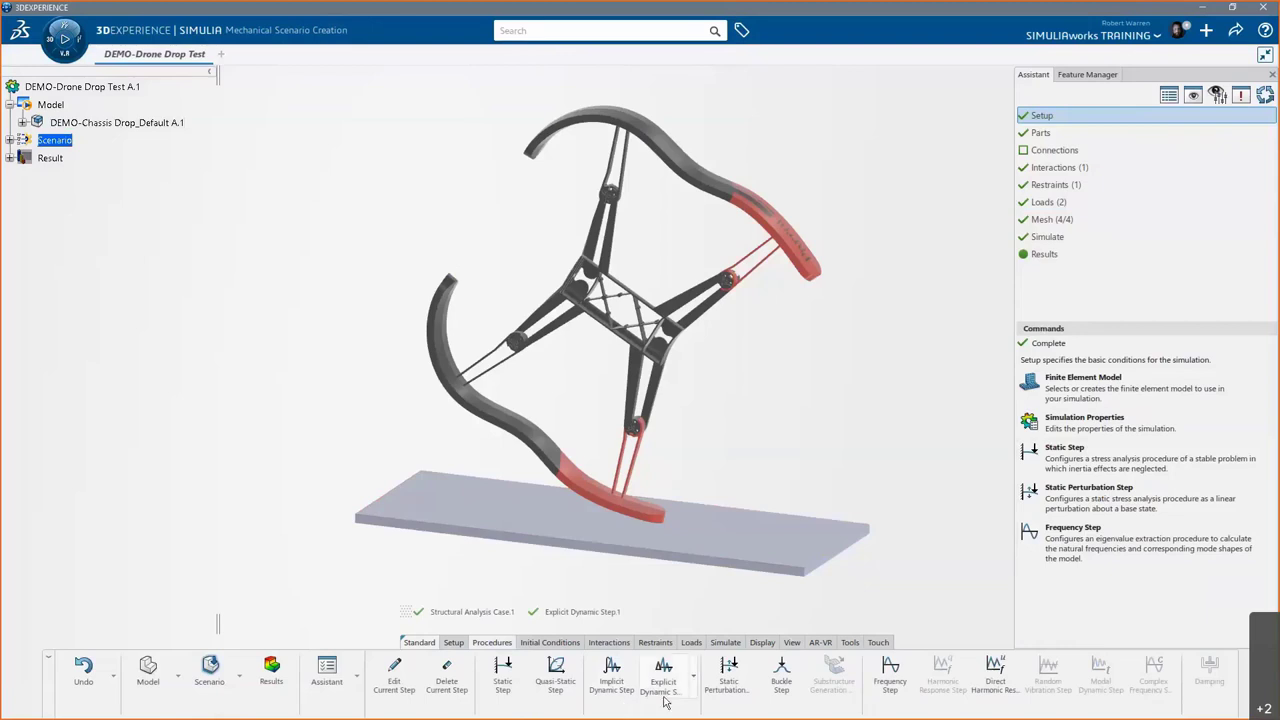
left_click(693, 679)
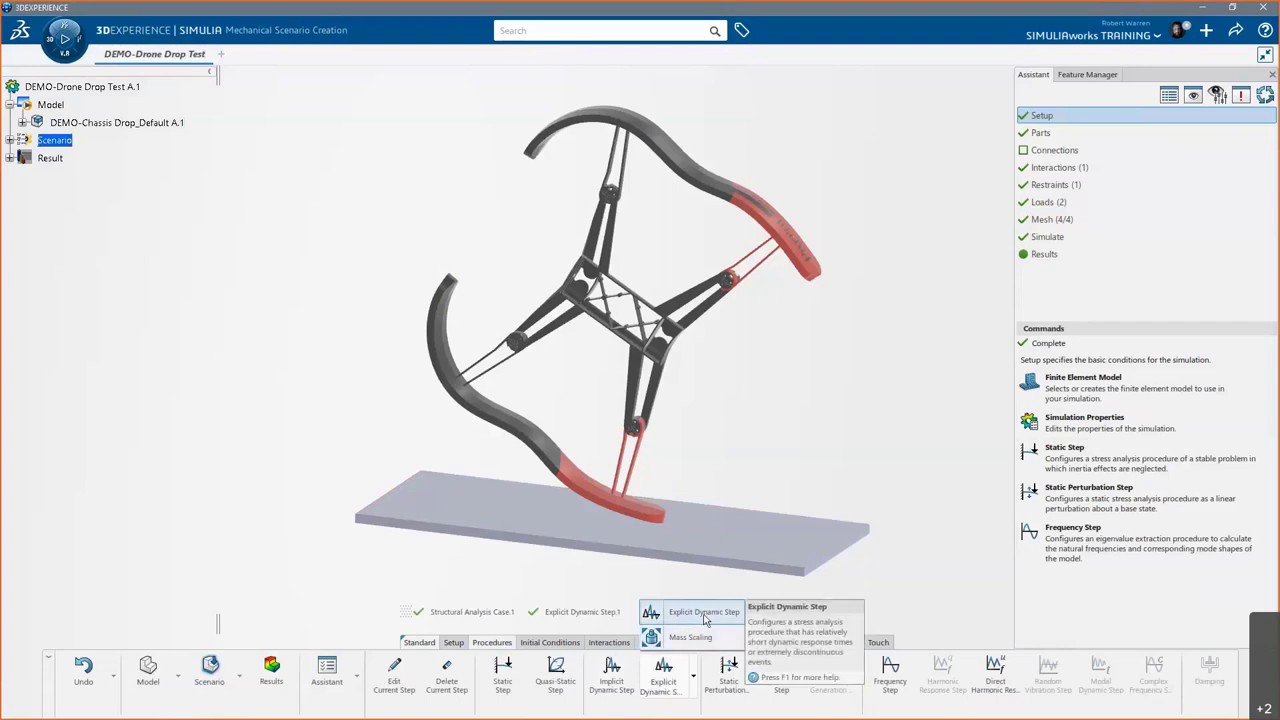
left_click(704, 612)
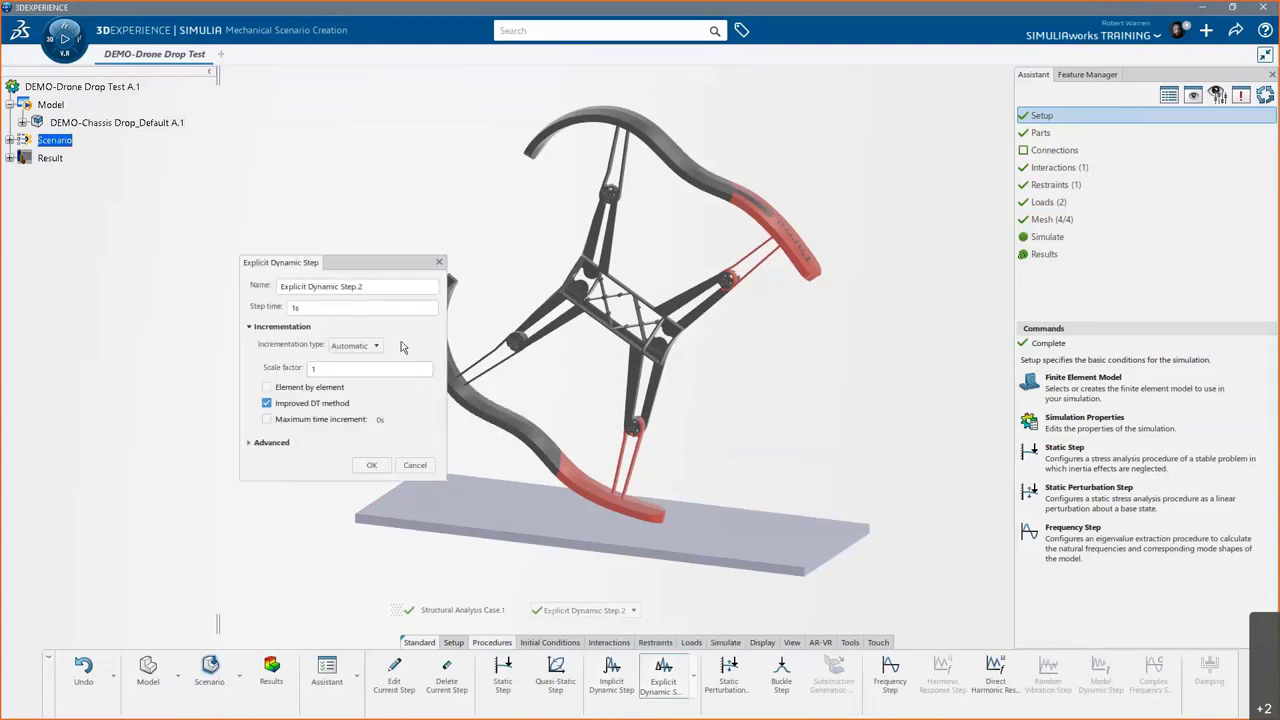
left_click(250, 443)
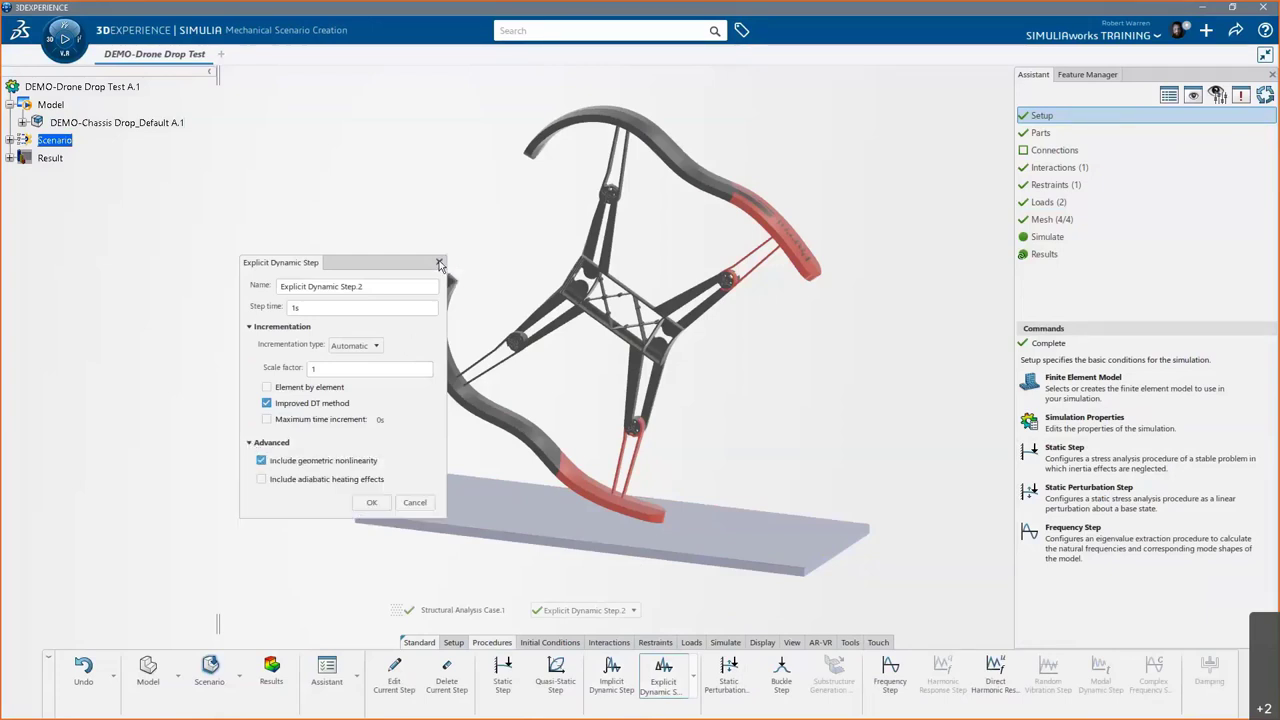
- Discard the new step and open the drone's Parts step in Structural Model Creation
left_click(439, 264)
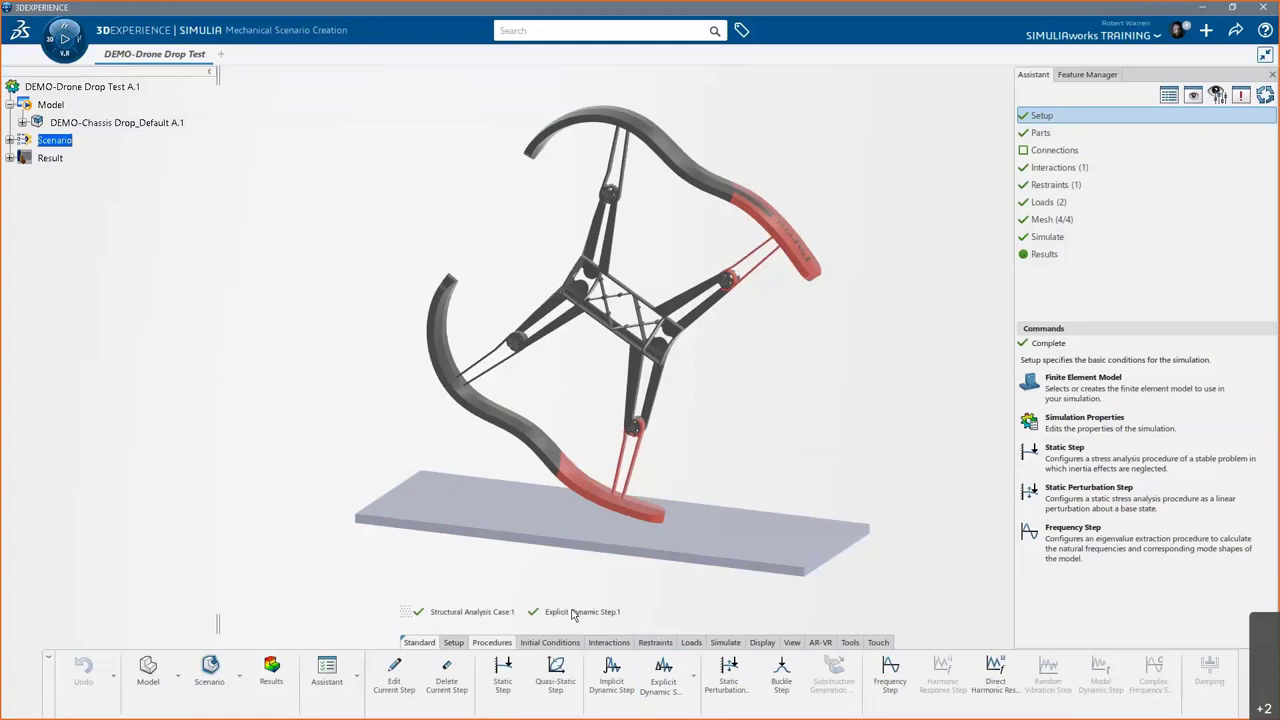
left_click(1046, 136)
double_click(1048, 138)
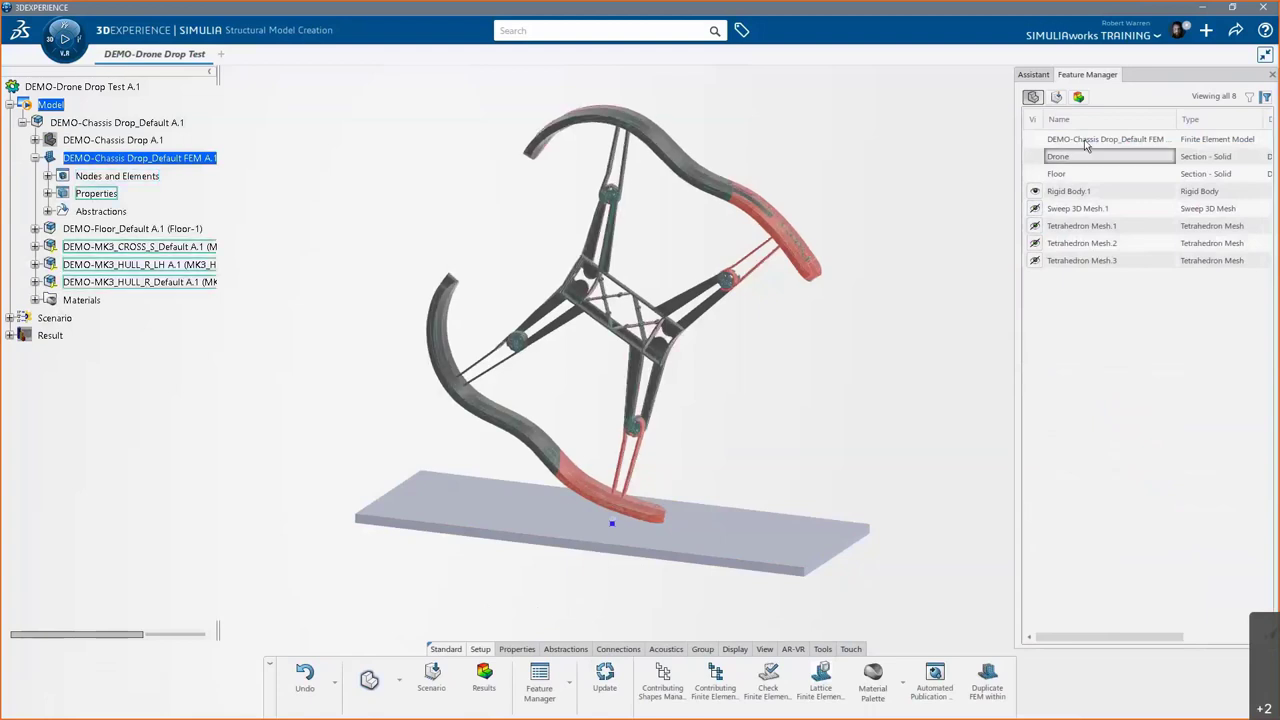
- Check the Connections step tools without adding any, then return to Interactions in Mechanical Scenario Creation
left_click(1034, 76)
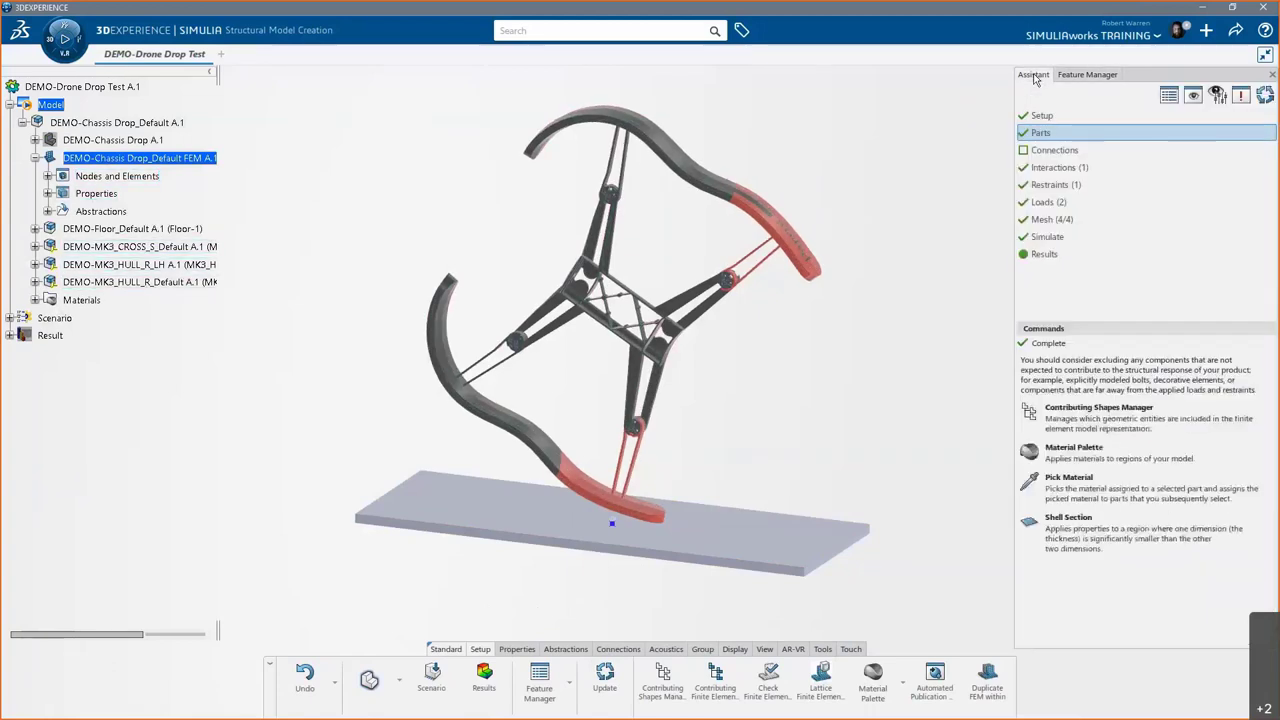
left_click(1066, 152)
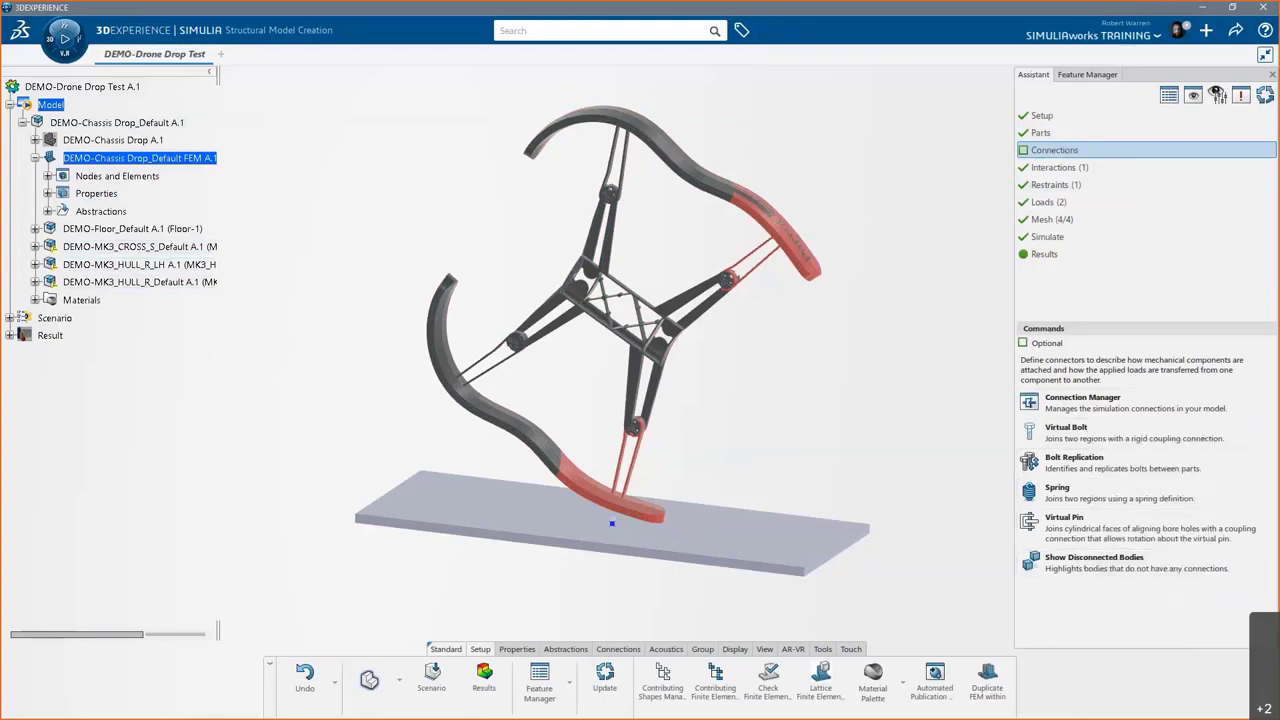
left_click(630, 650)
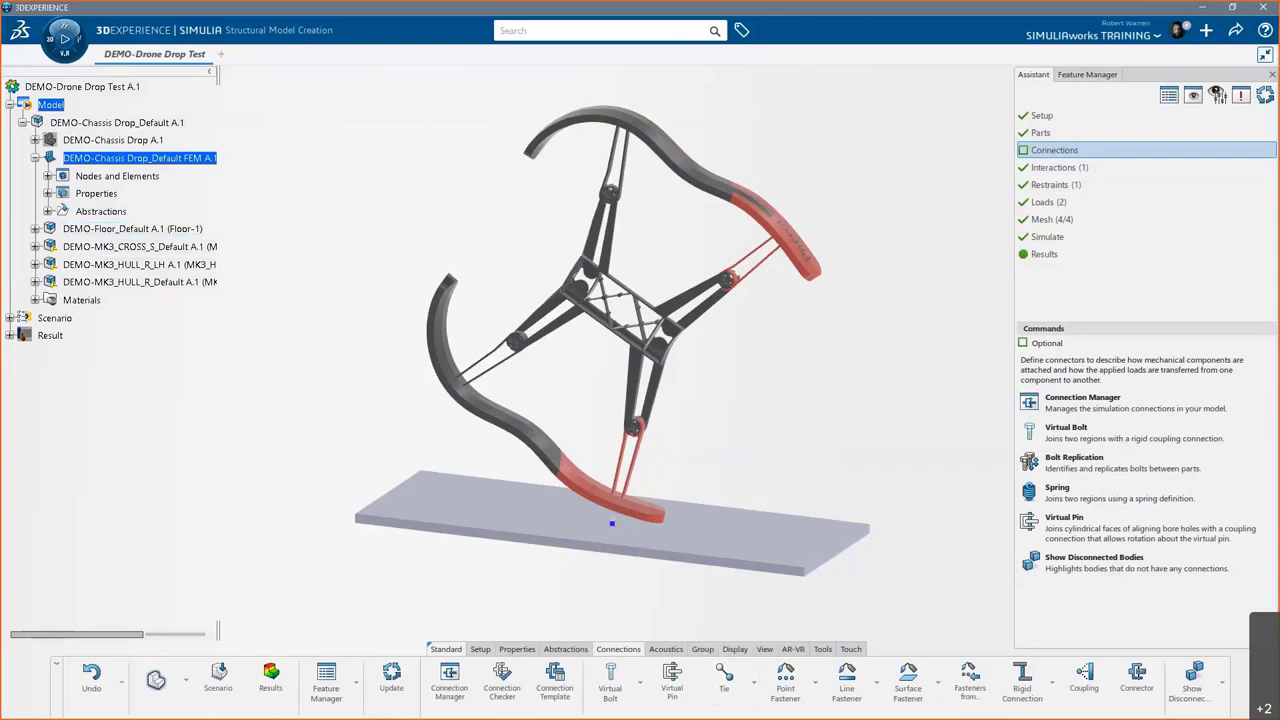
left_click(1067, 170)
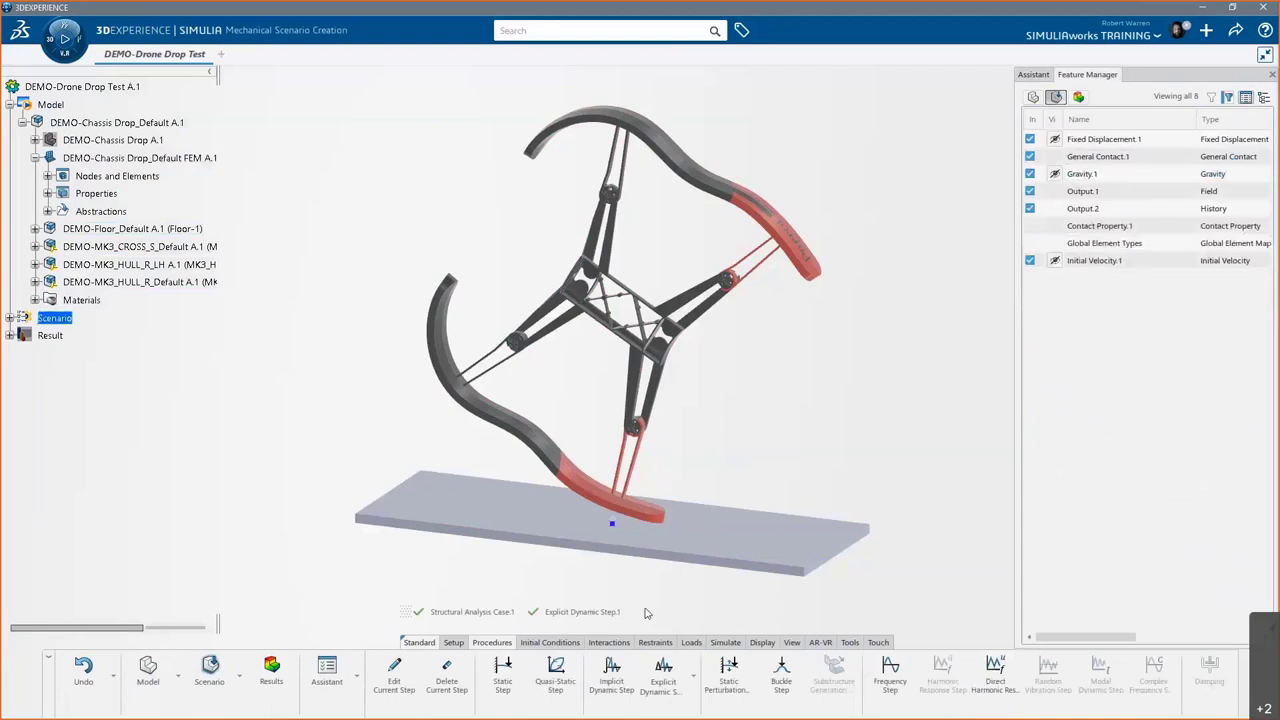
- Review General Contact.1, all surfaces with Contact Property.1, and confirm it unchanged
left_click(614, 643)
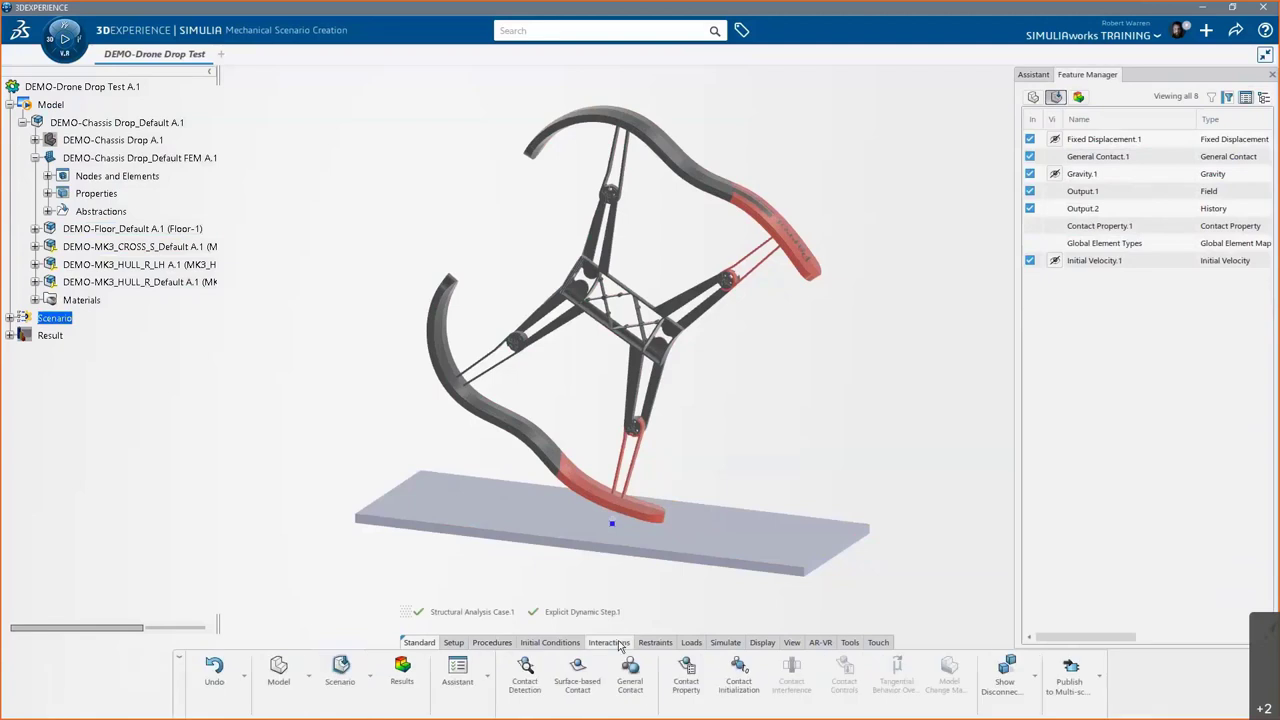
left_click(1036, 678)
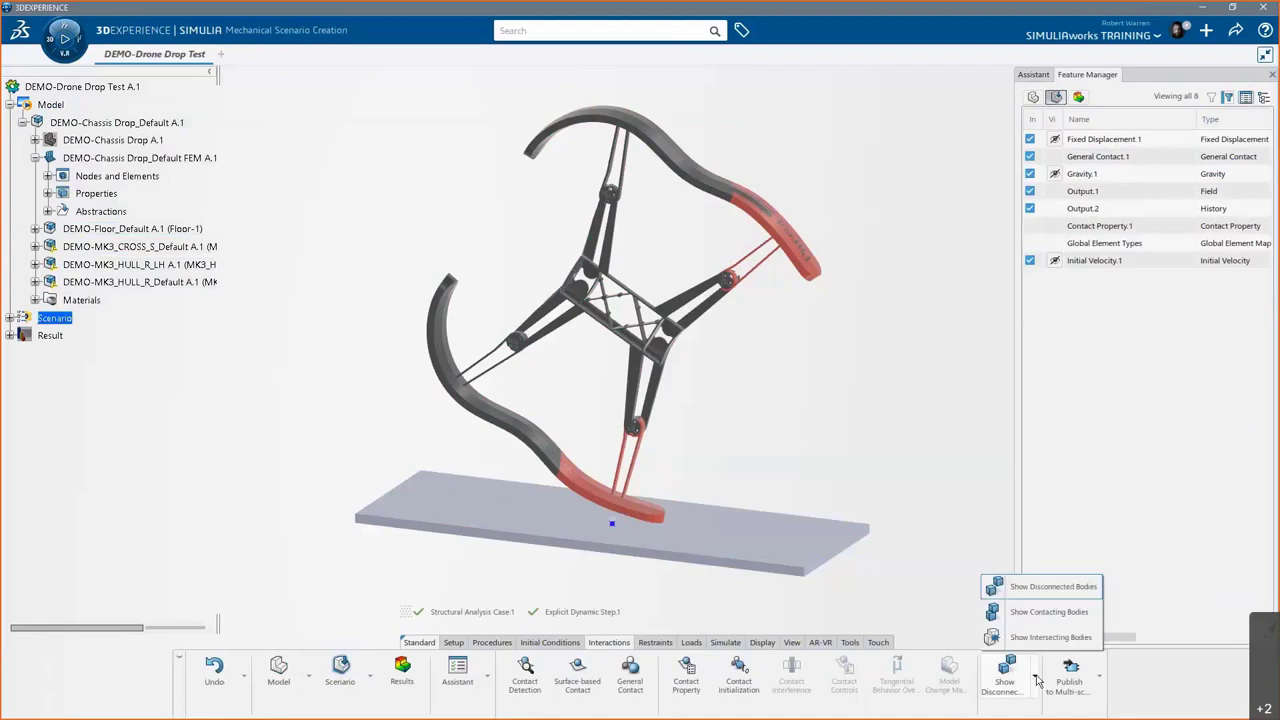
left_click(963, 514)
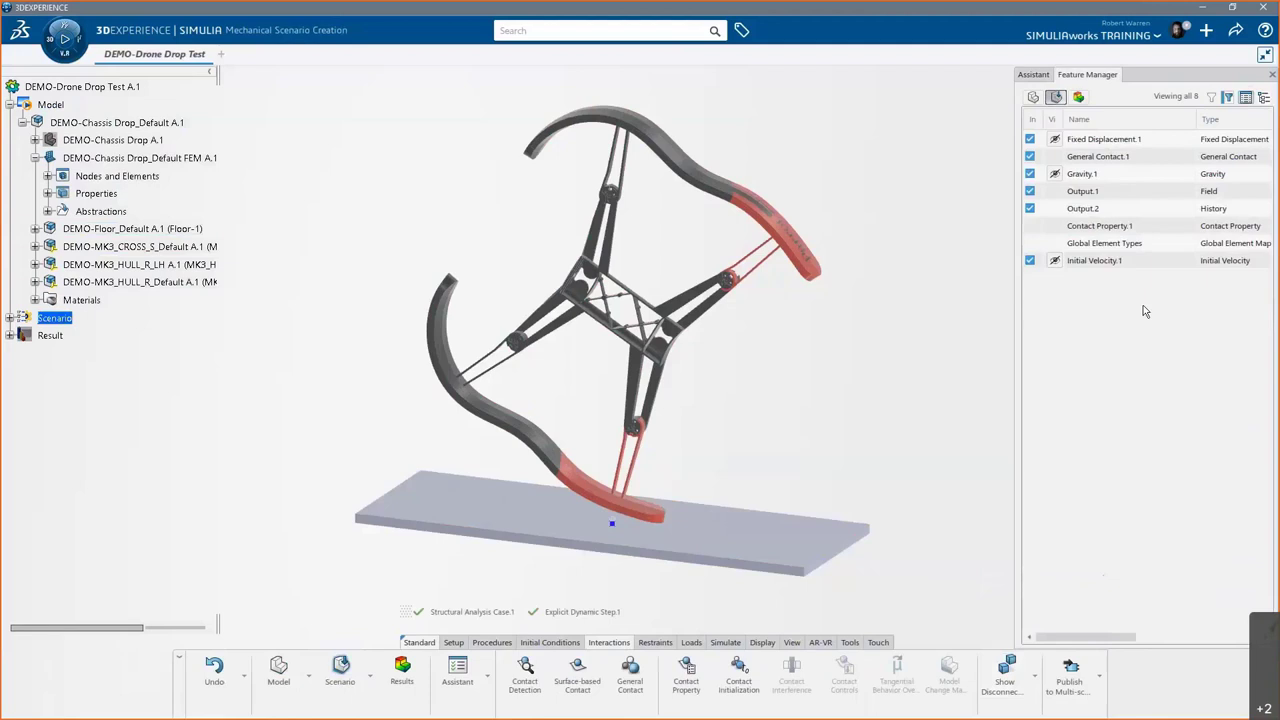
double_click(1118, 160)
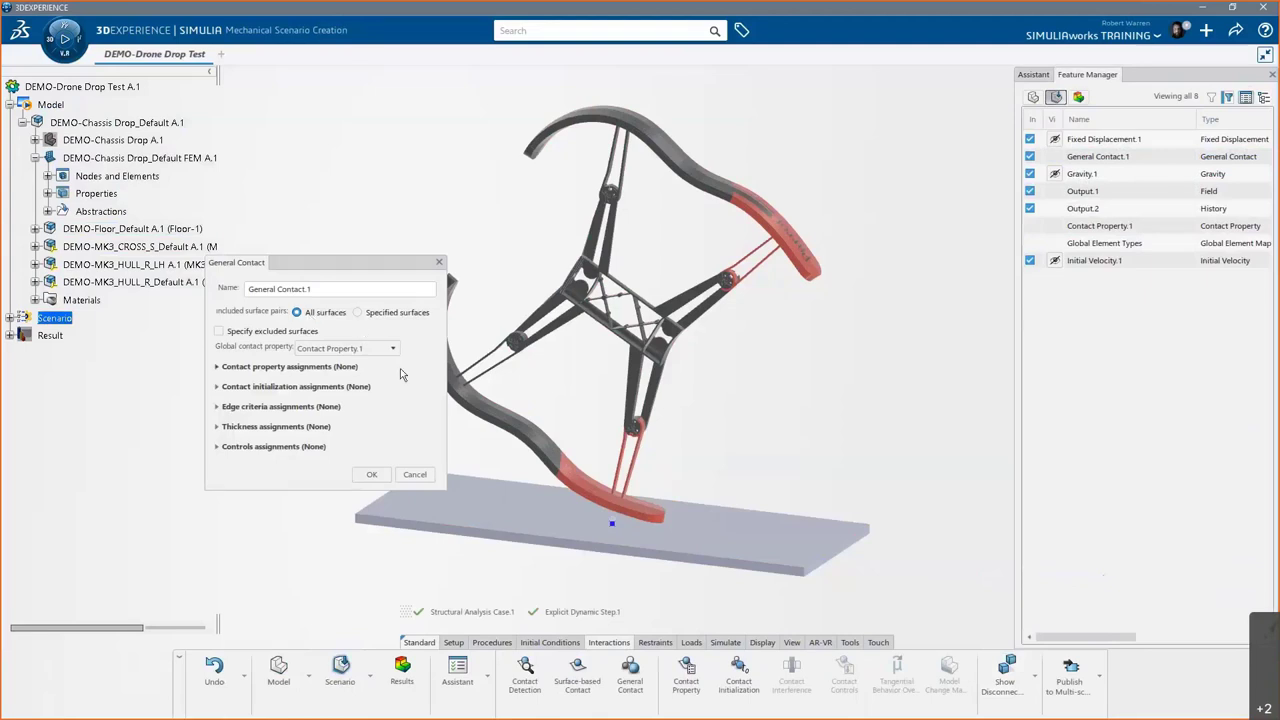
left_click(371, 474)
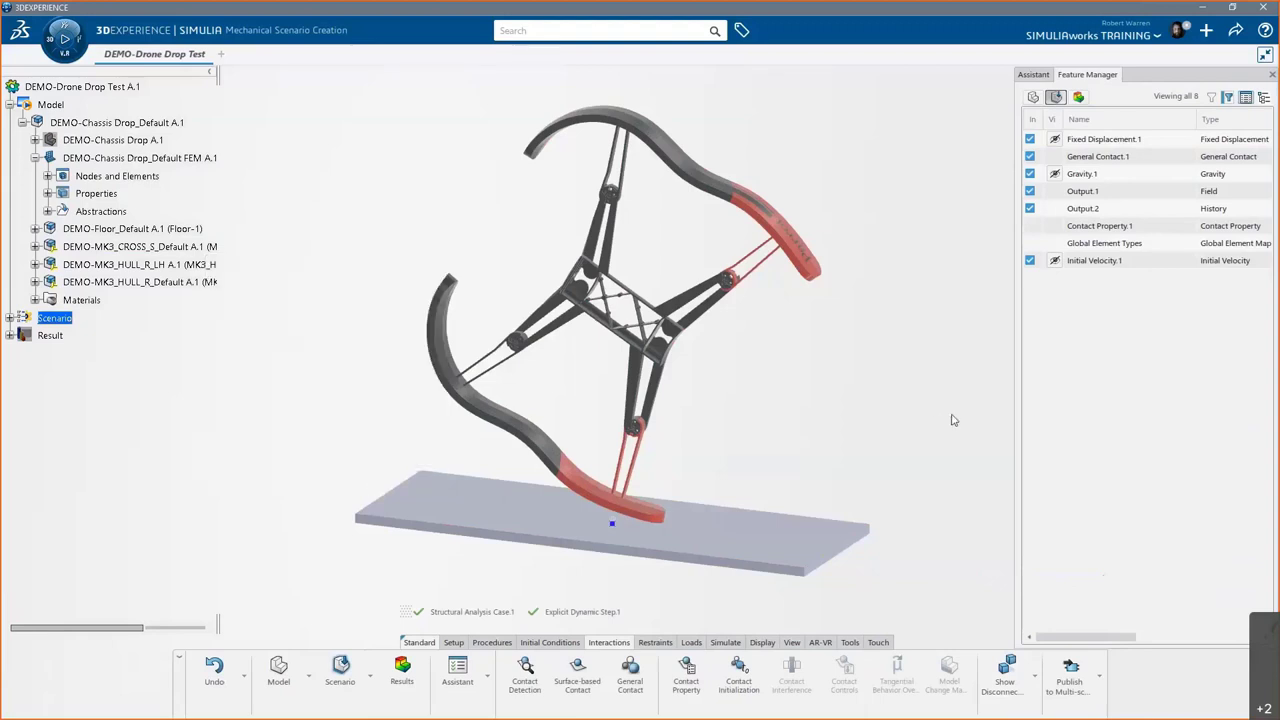
- Browse the Restraints and Loads guidance and their commands, then list all scenario features
left_click(1036, 75)
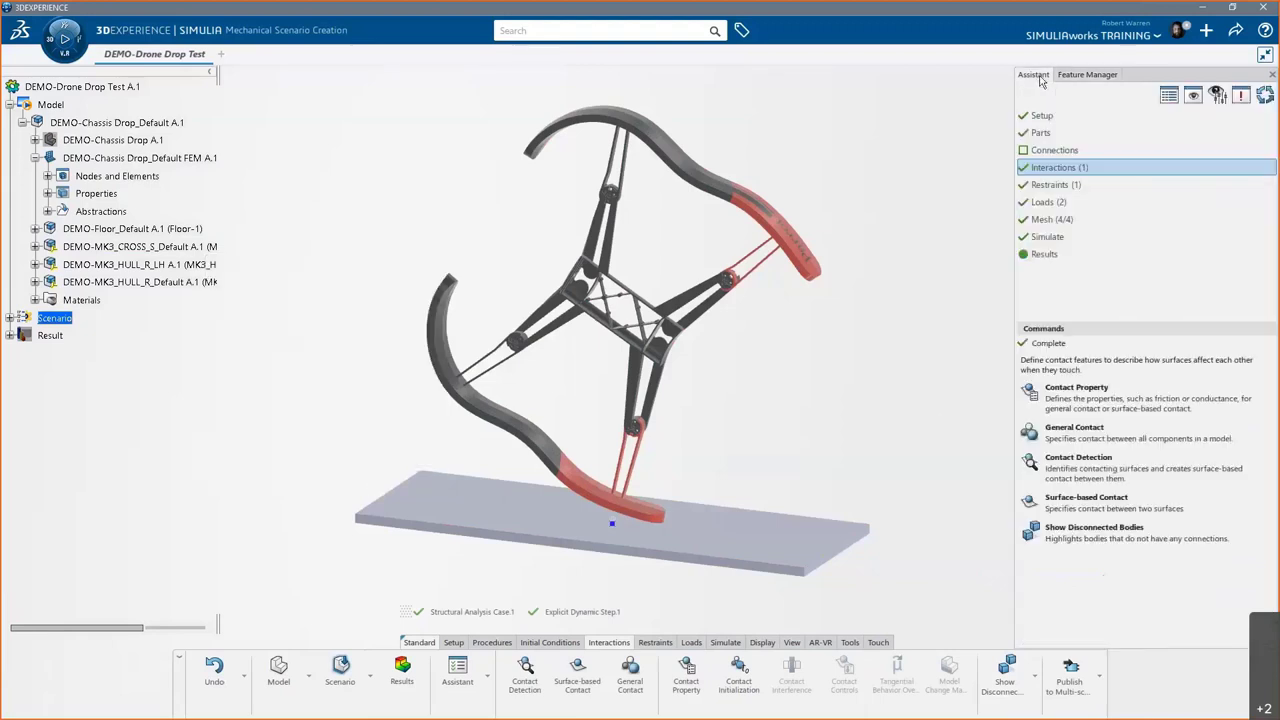
left_click(1064, 187)
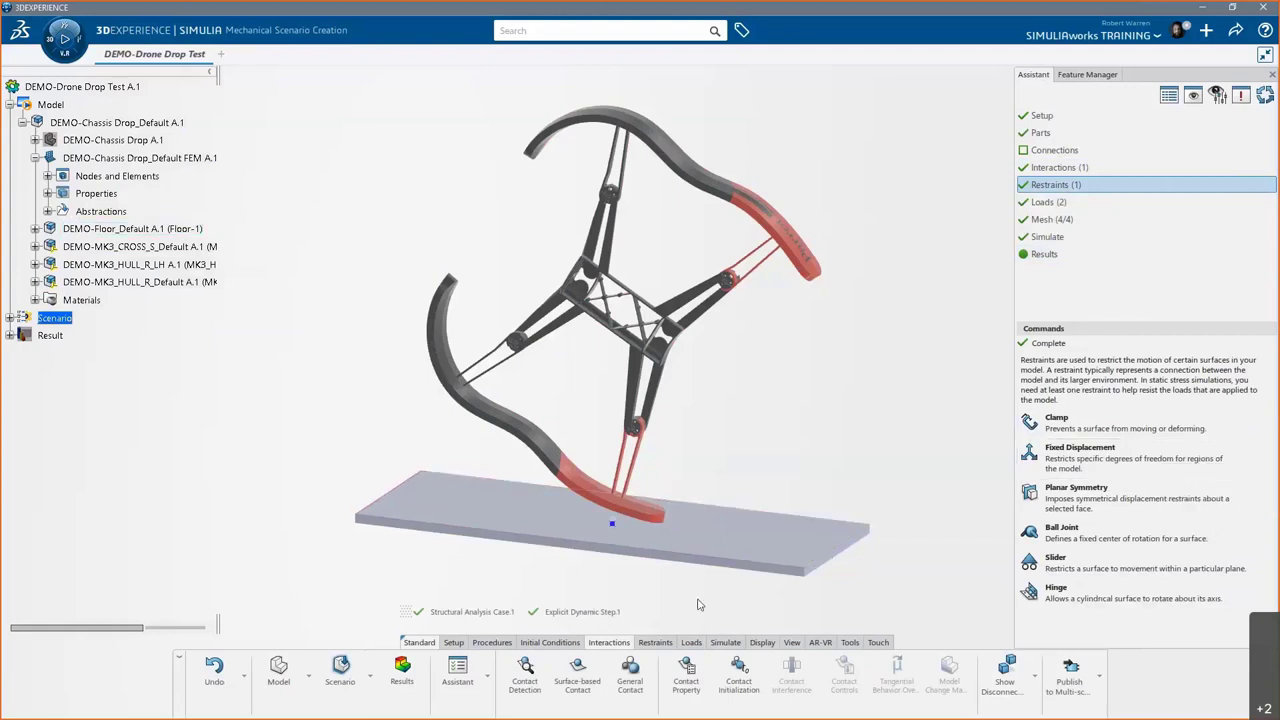
left_click(658, 643)
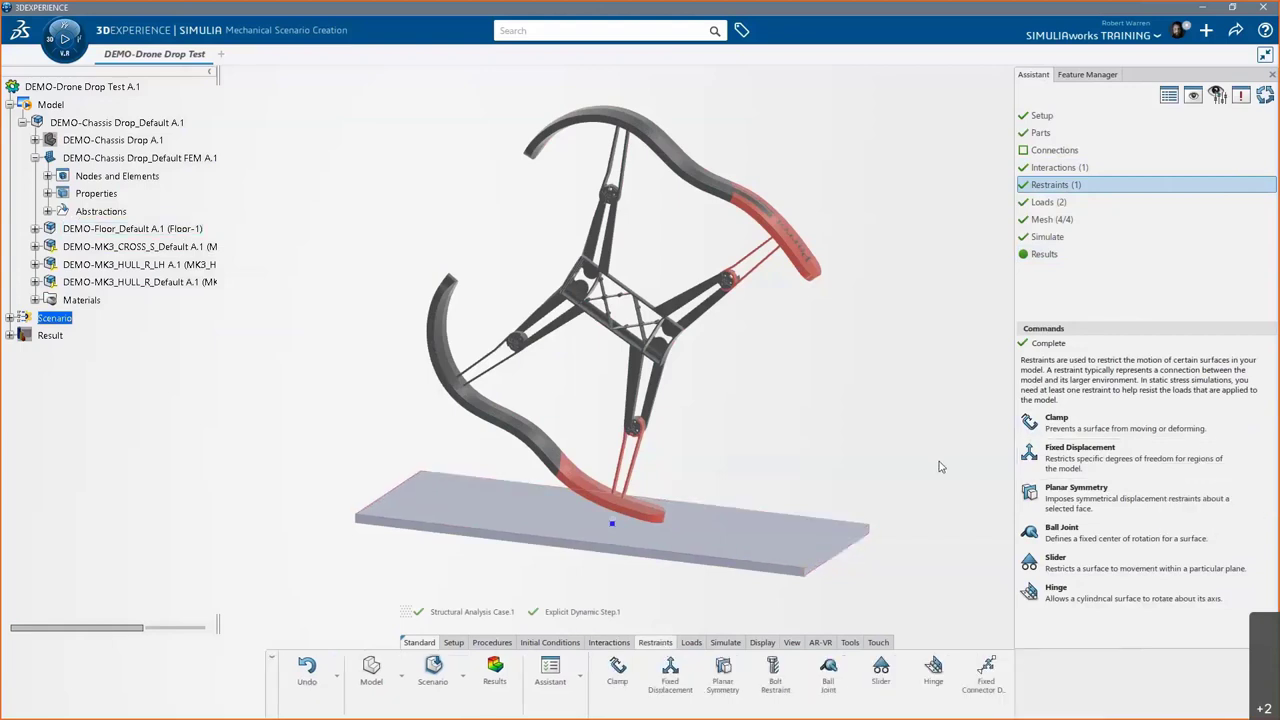
left_click(1078, 80)
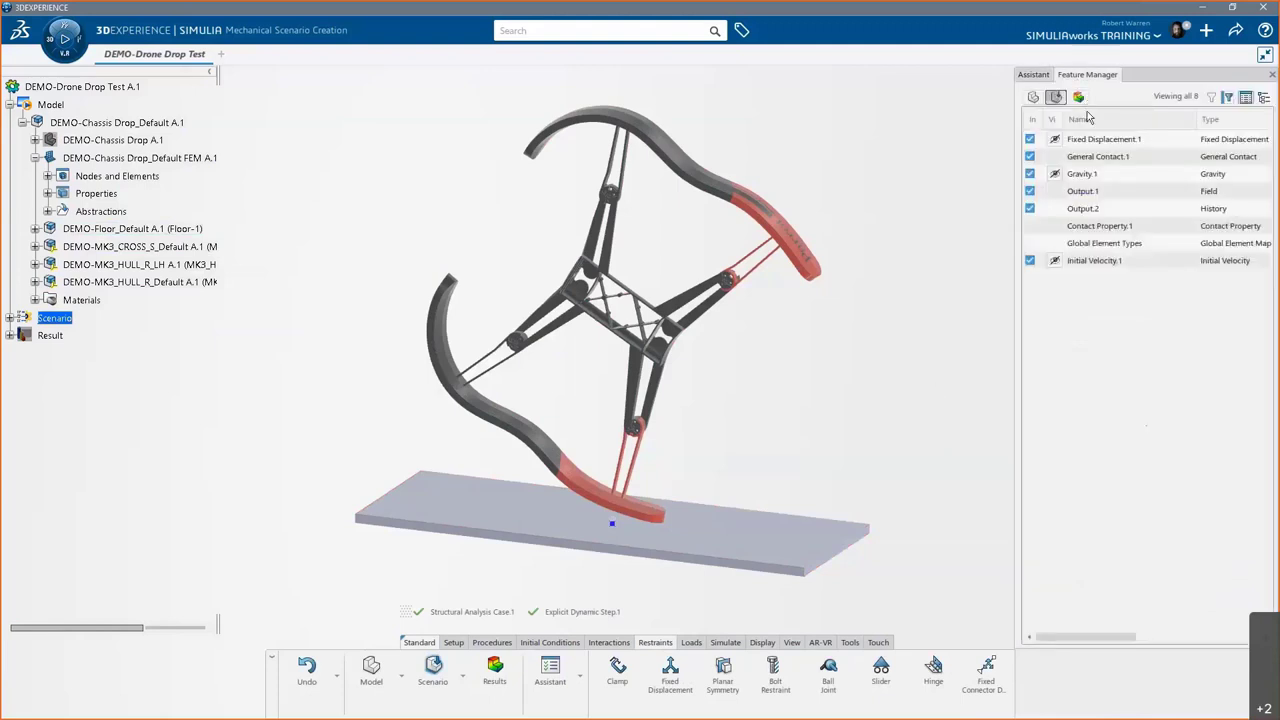
left_click(1040, 79)
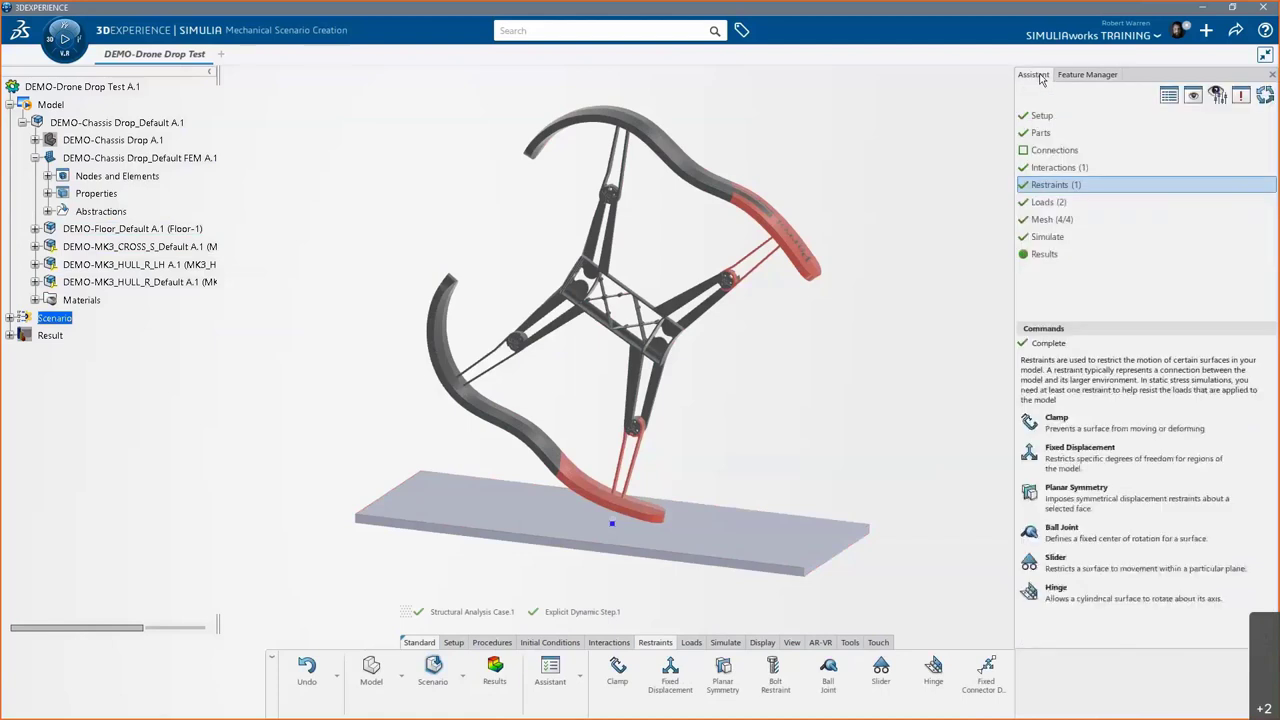
left_click(1053, 203)
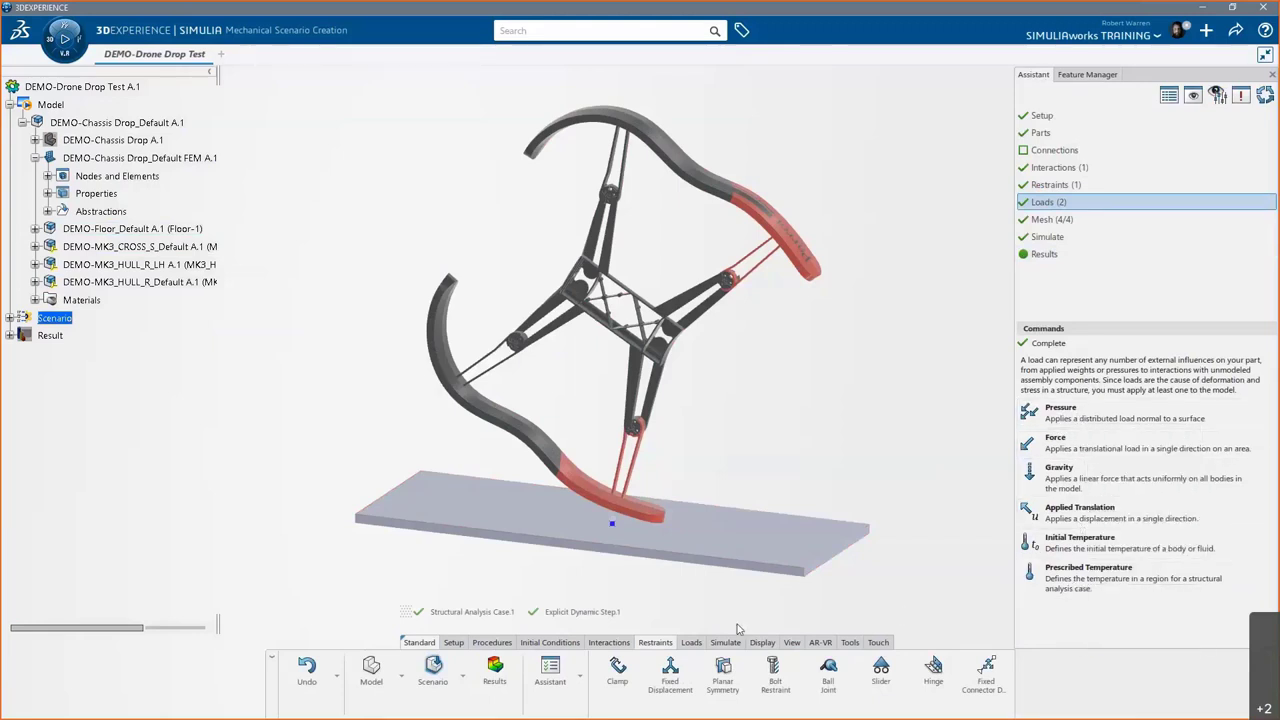
left_click(691, 643)
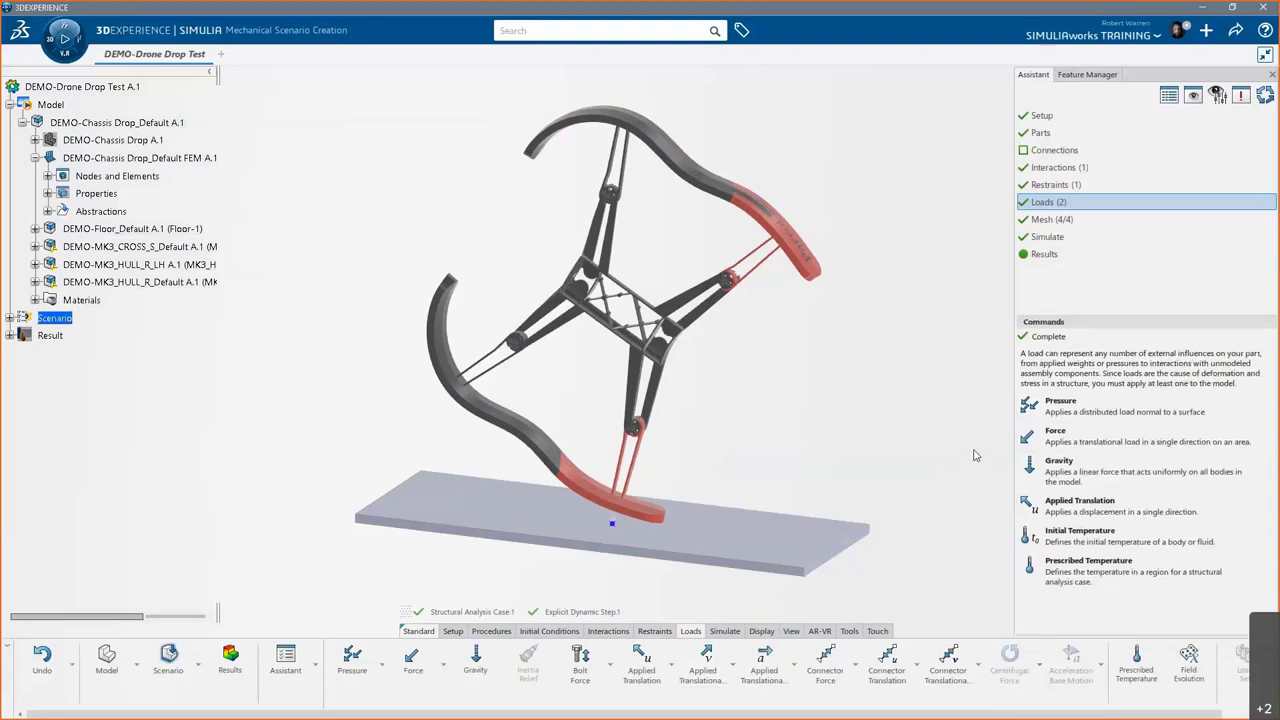
left_click(1090, 75)
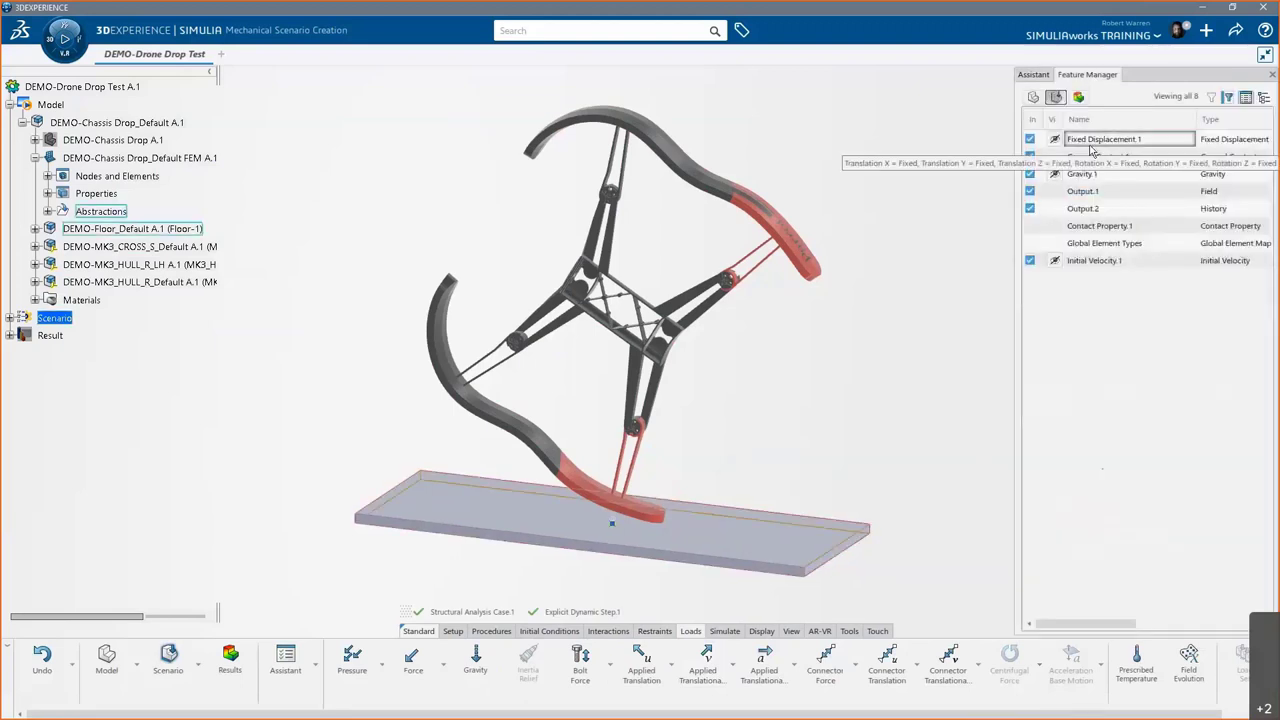
- Review Fixed Displacement.1, Gravity.1 at -9.81 m/s² and Initial Velocity.1 at -5 m/s along Z
double_click(1122, 141)
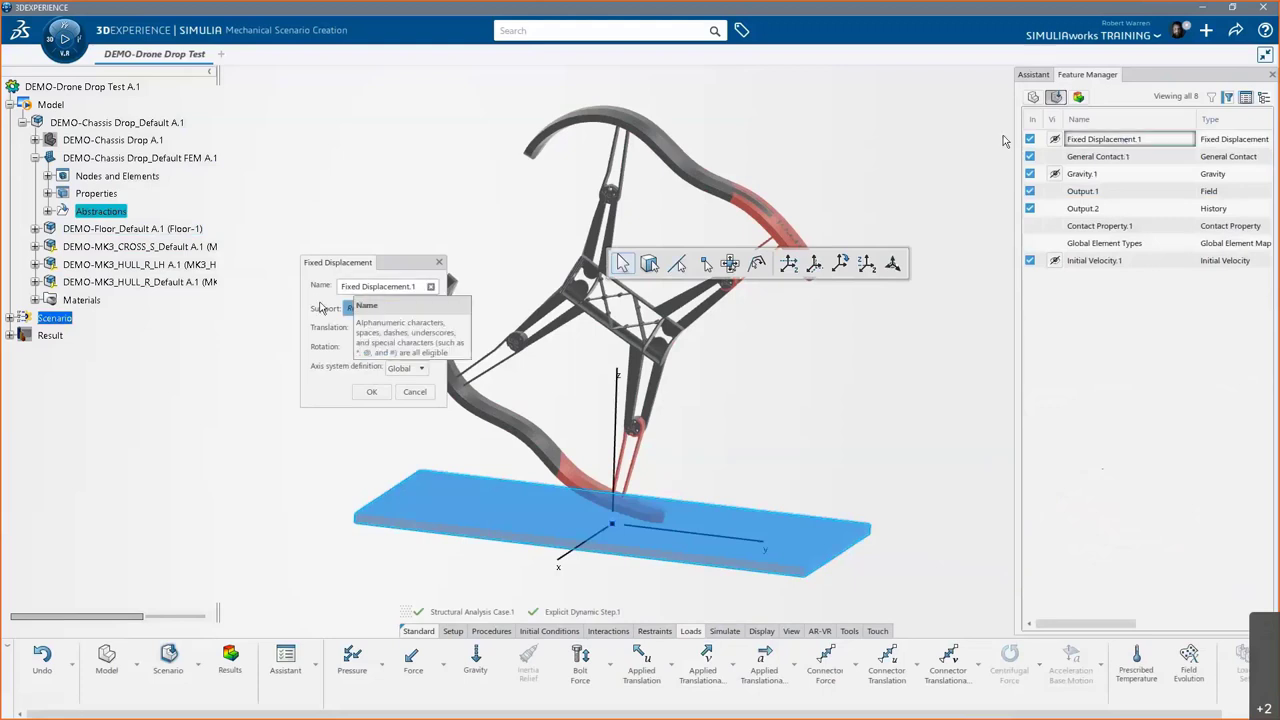
left_click(370, 393)
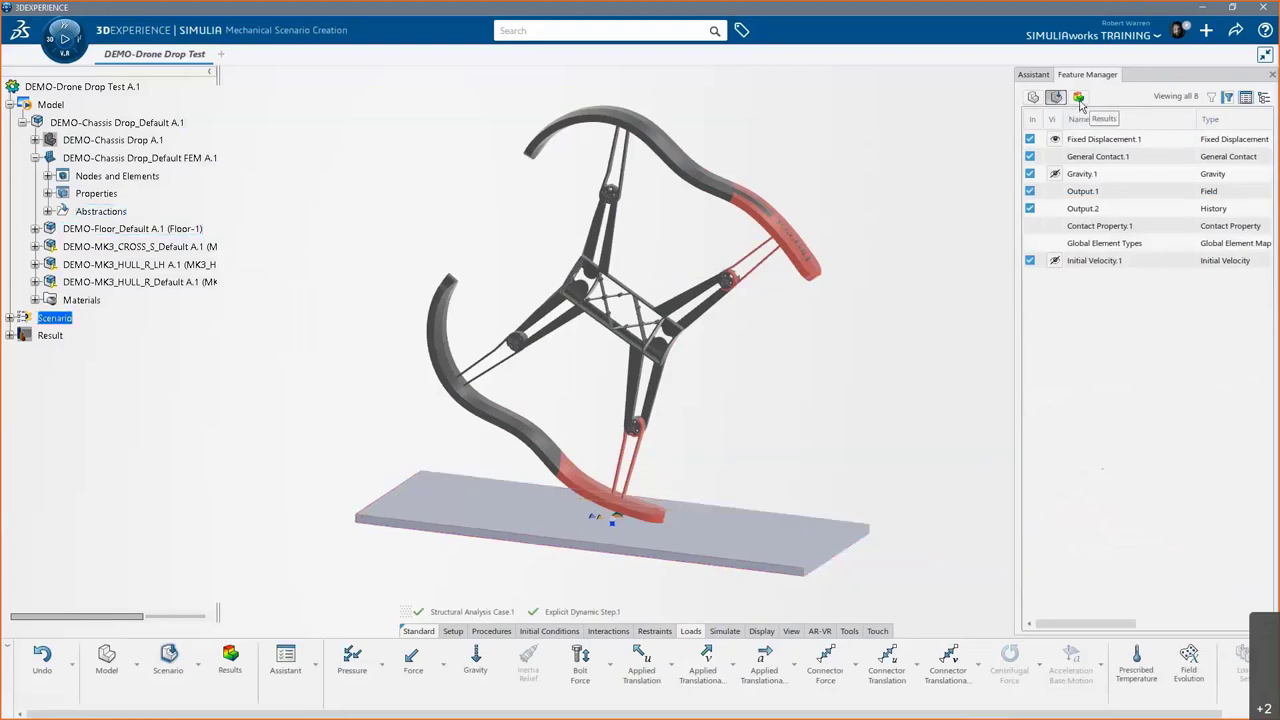
double_click(1094, 176)
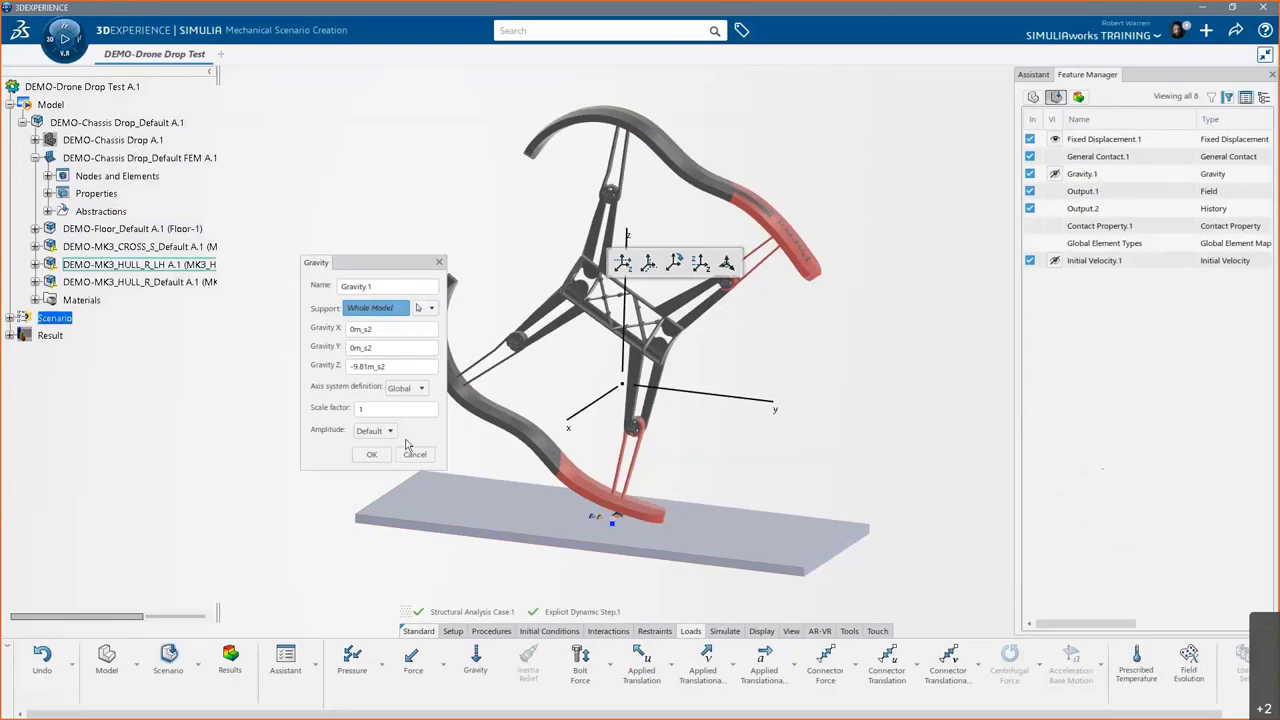
left_click(371, 454)
left_click(1125, 210)
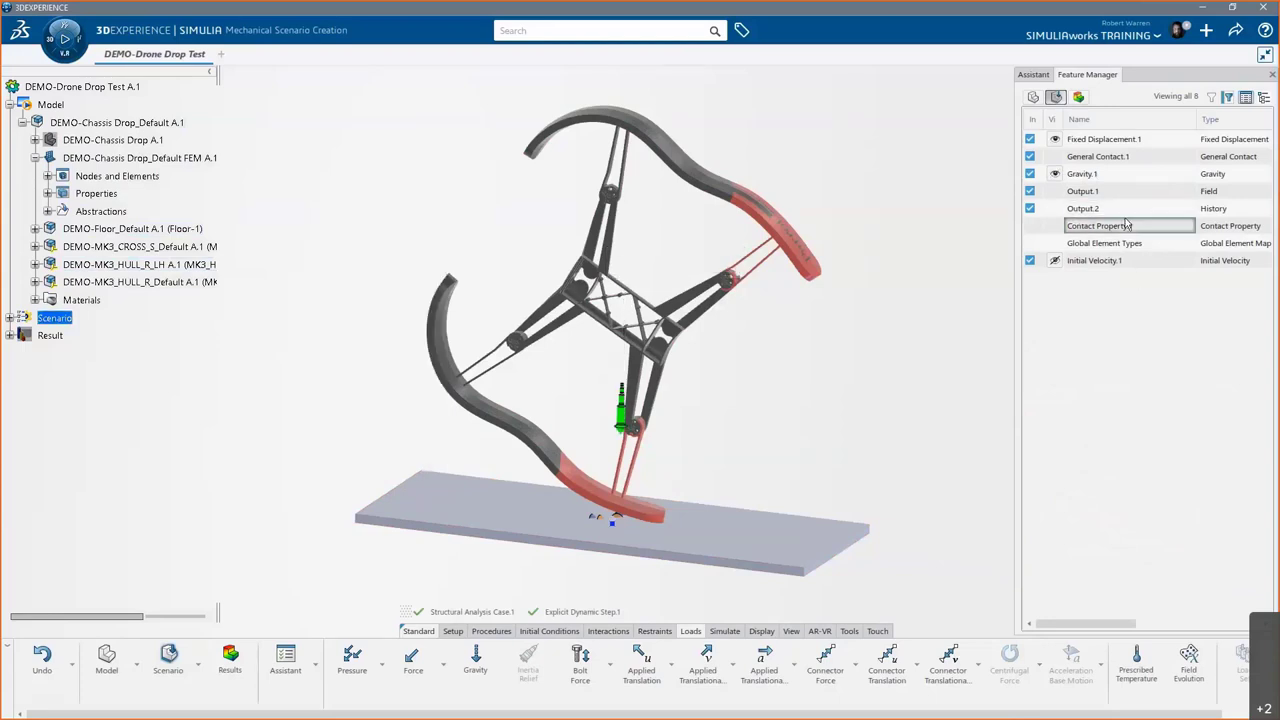
left_click(1127, 261)
double_click(1127, 261)
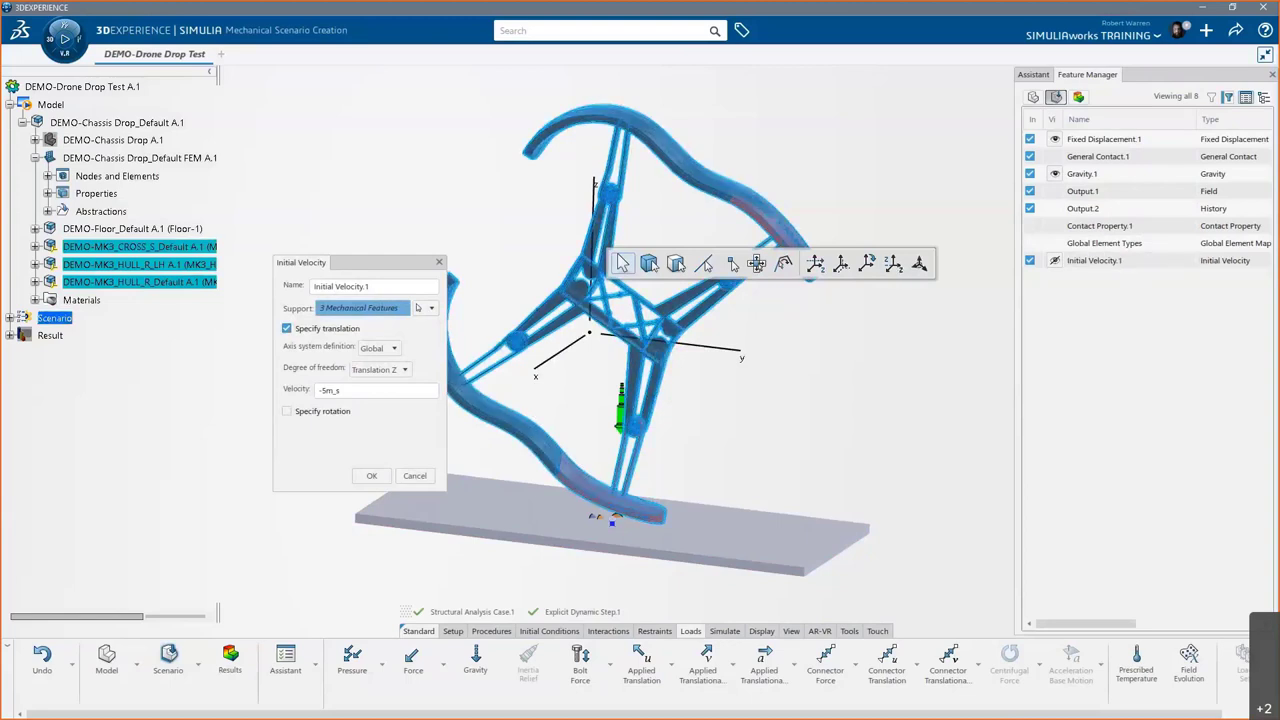
left_click(370, 477)
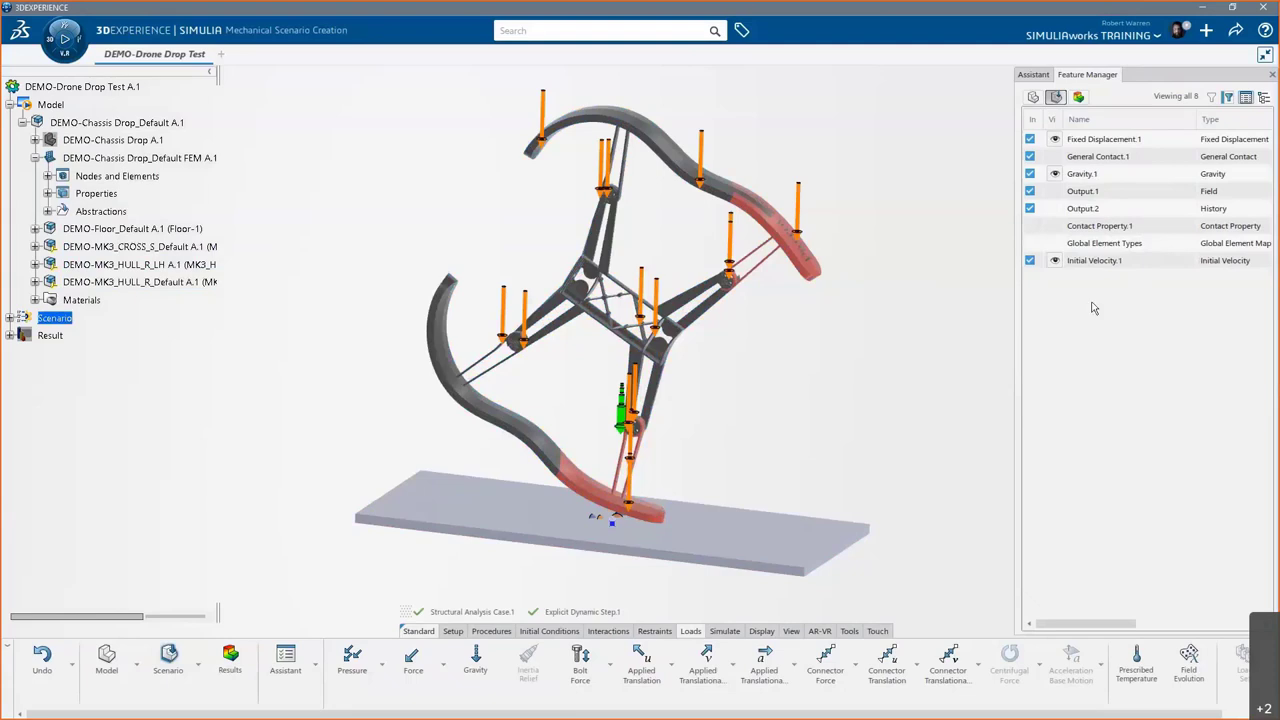
- Hide the initial velocity, gravity and fixed displacement symbols, then return to the Assistant
left_click(1054, 260)
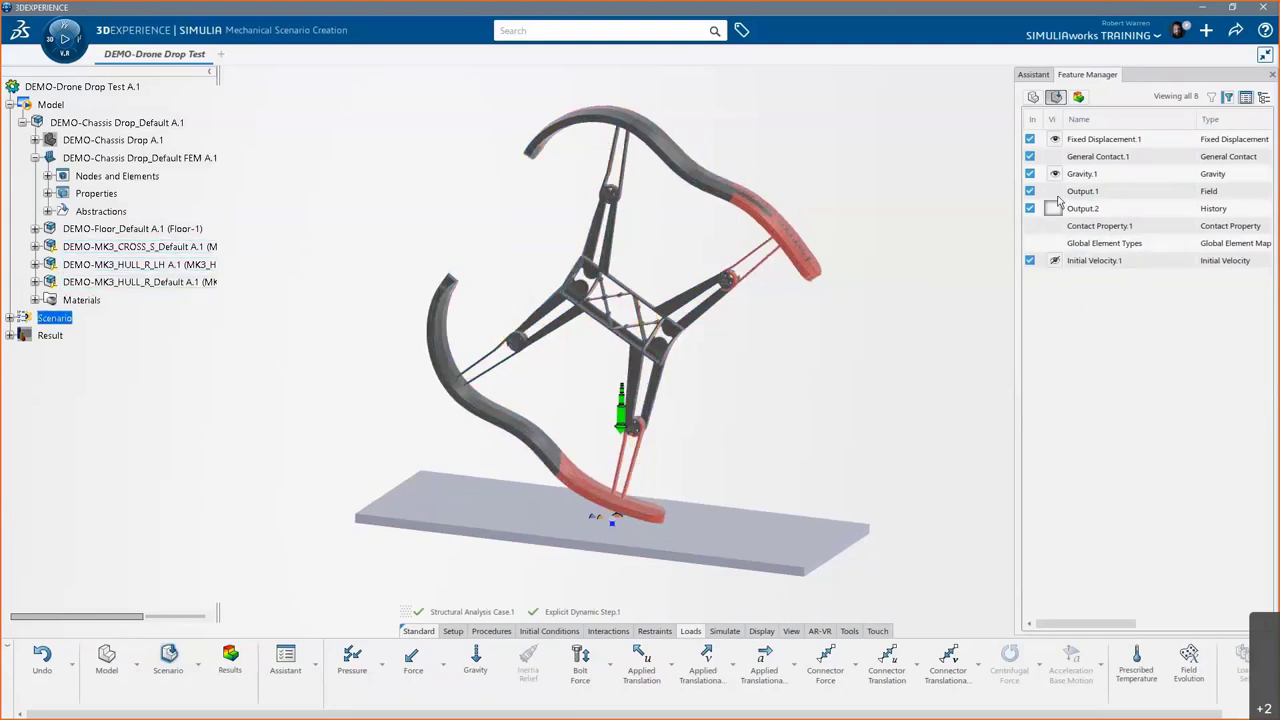
left_click(1054, 173)
left_click(1054, 139)
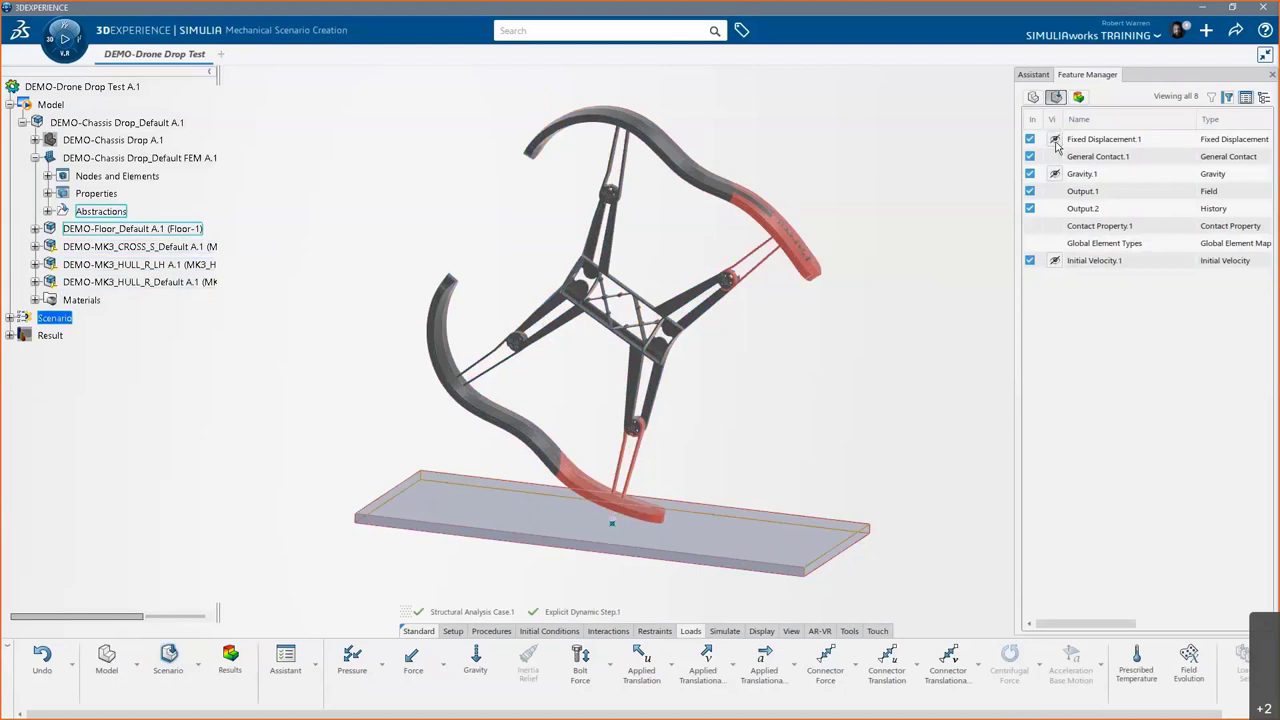
left_click(1034, 76)
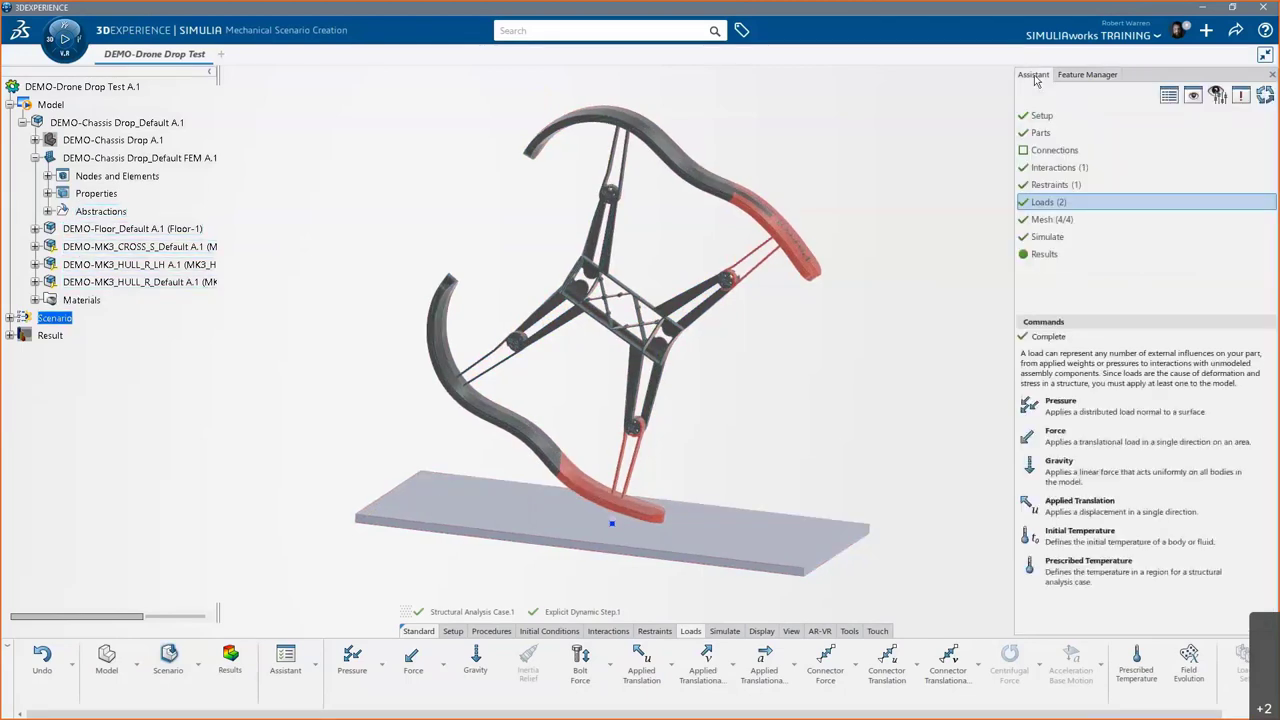
- Review the four mesh parts in Mesh Part Manager: tetrahedron sizes 3.5, 3.5 and 2.5 mm
left_click(1068, 220)
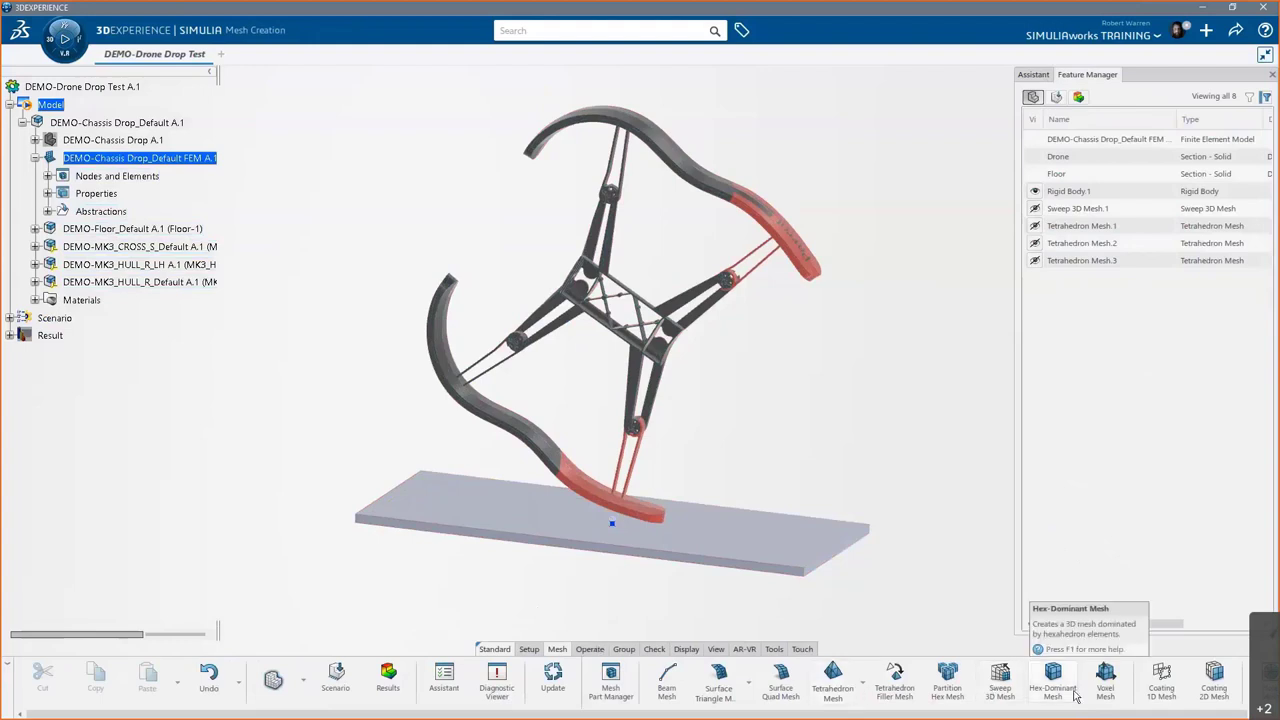
left_click_drag(1079, 712, 1117, 714)
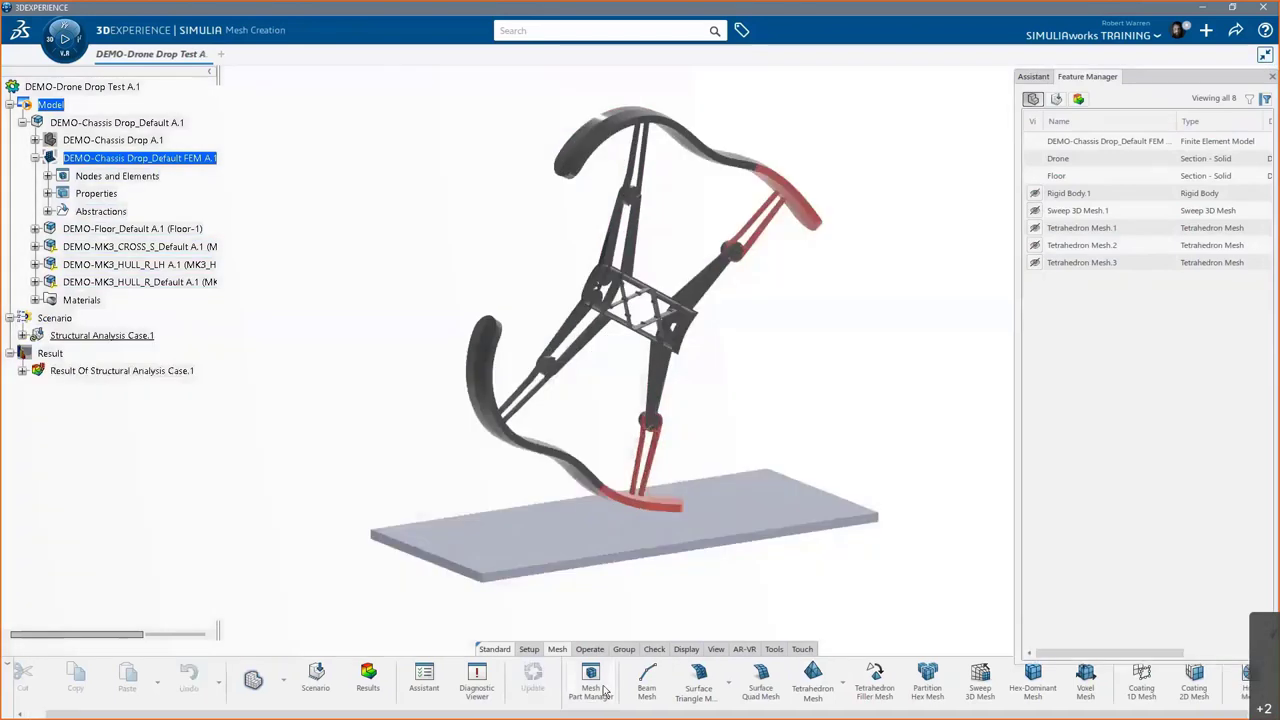
left_click(591, 682)
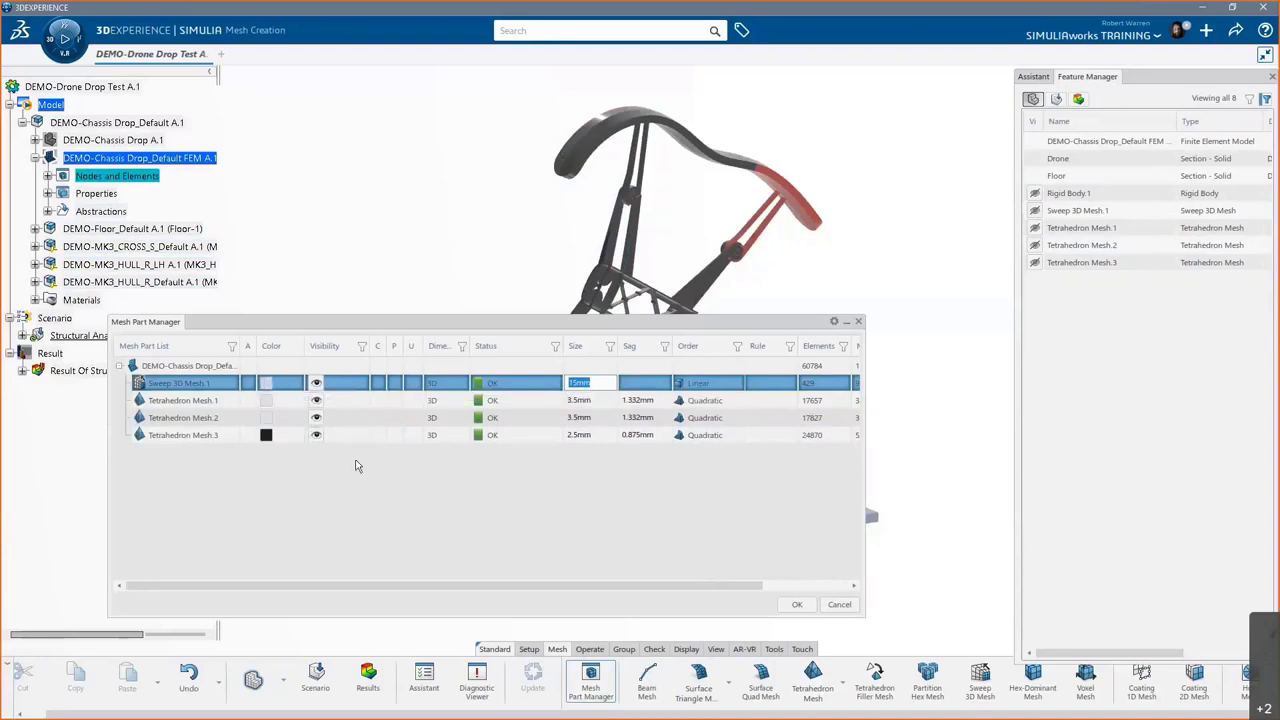
left_click(795, 605)
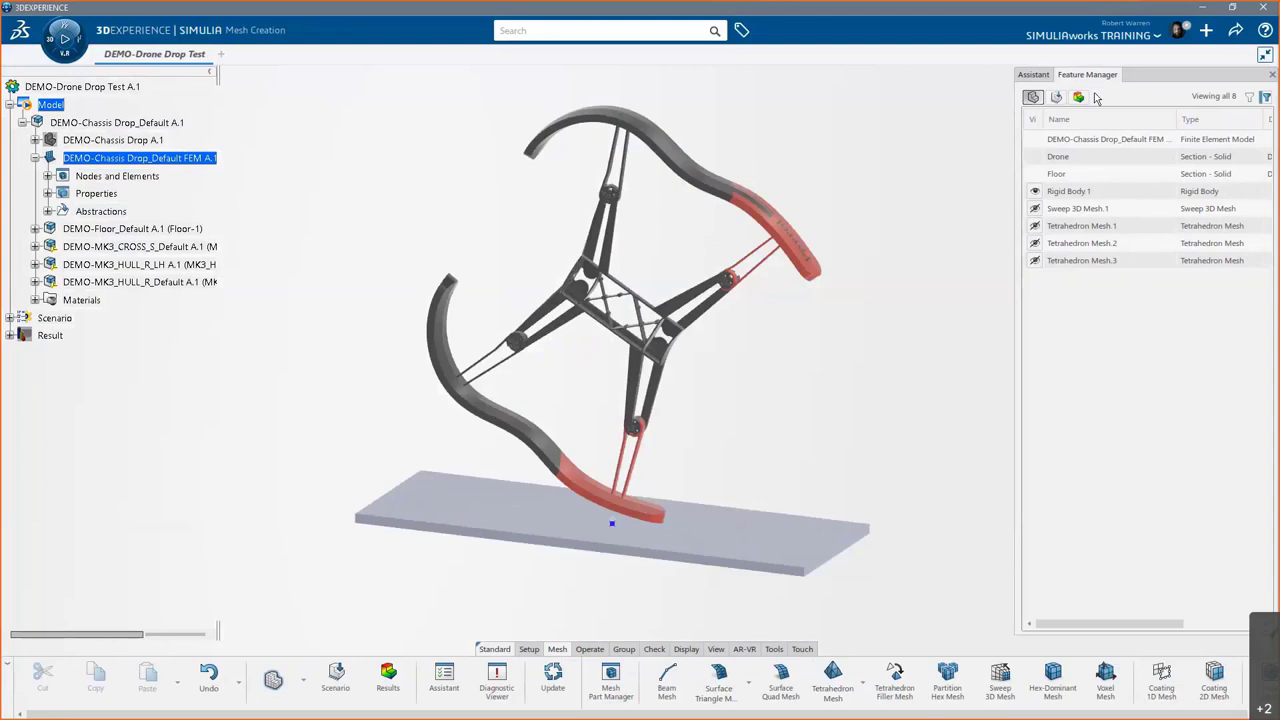
left_click(1045, 76)
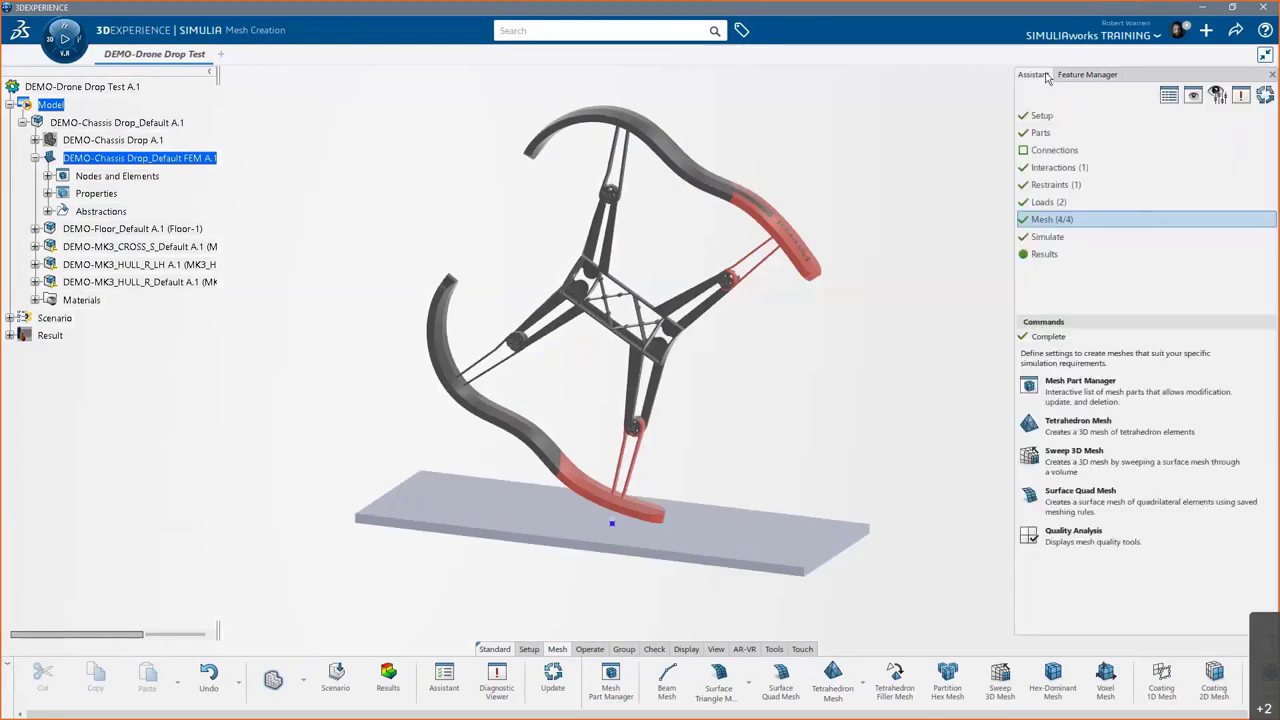
- Select the Simulate step and confirm the simulation status reads complete
left_click(1052, 240)
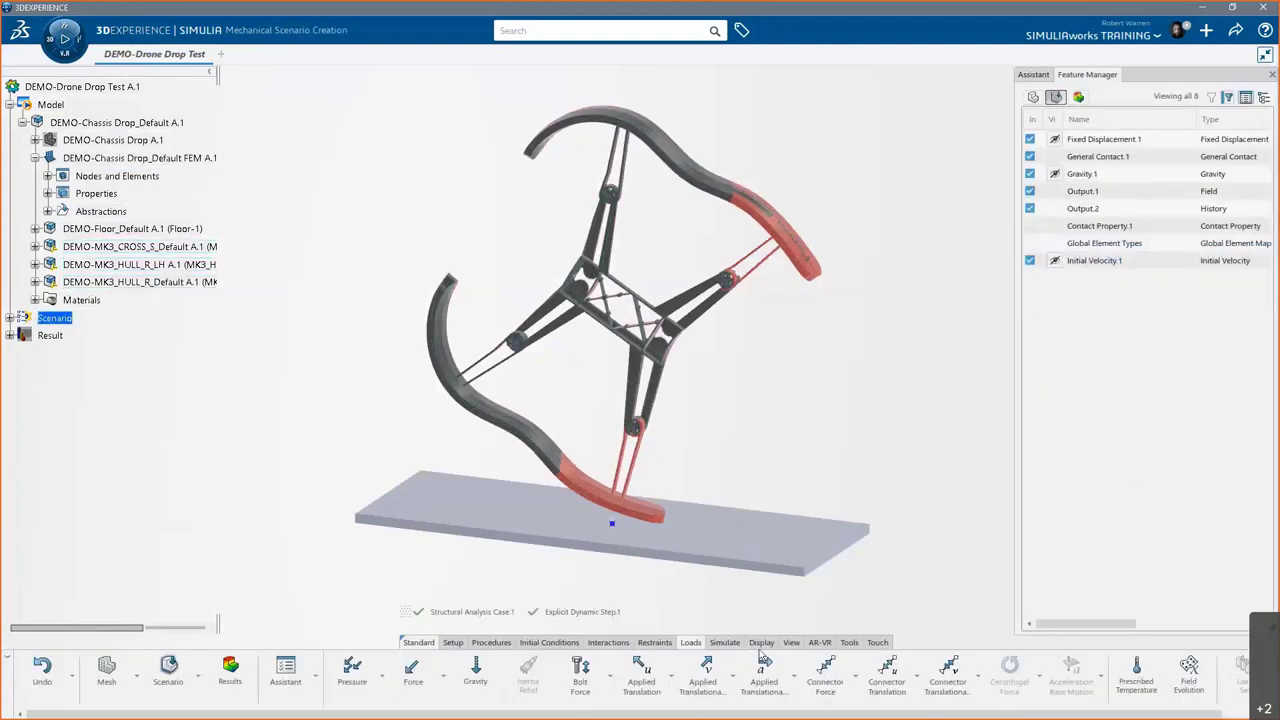
left_click(724, 642)
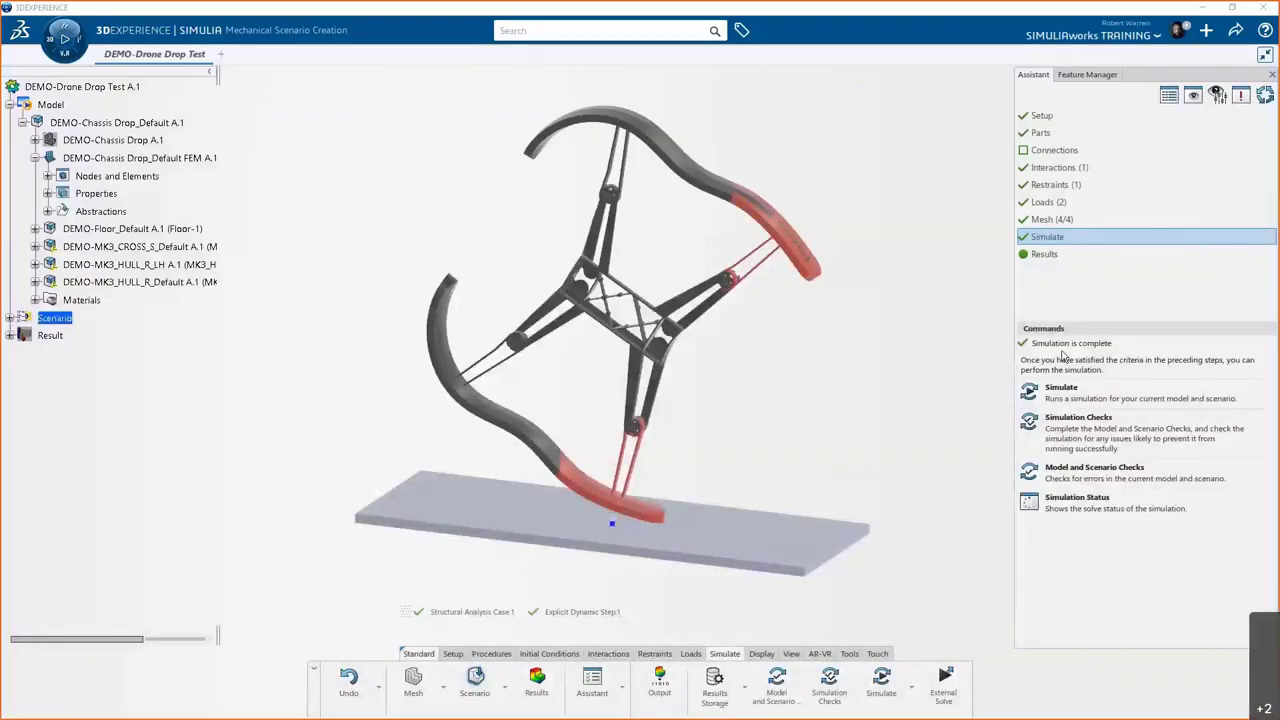
- Open the drop results and step Deformation.1 through frames 11–18 and 21, then back to frame 1
left_click(1045, 255)
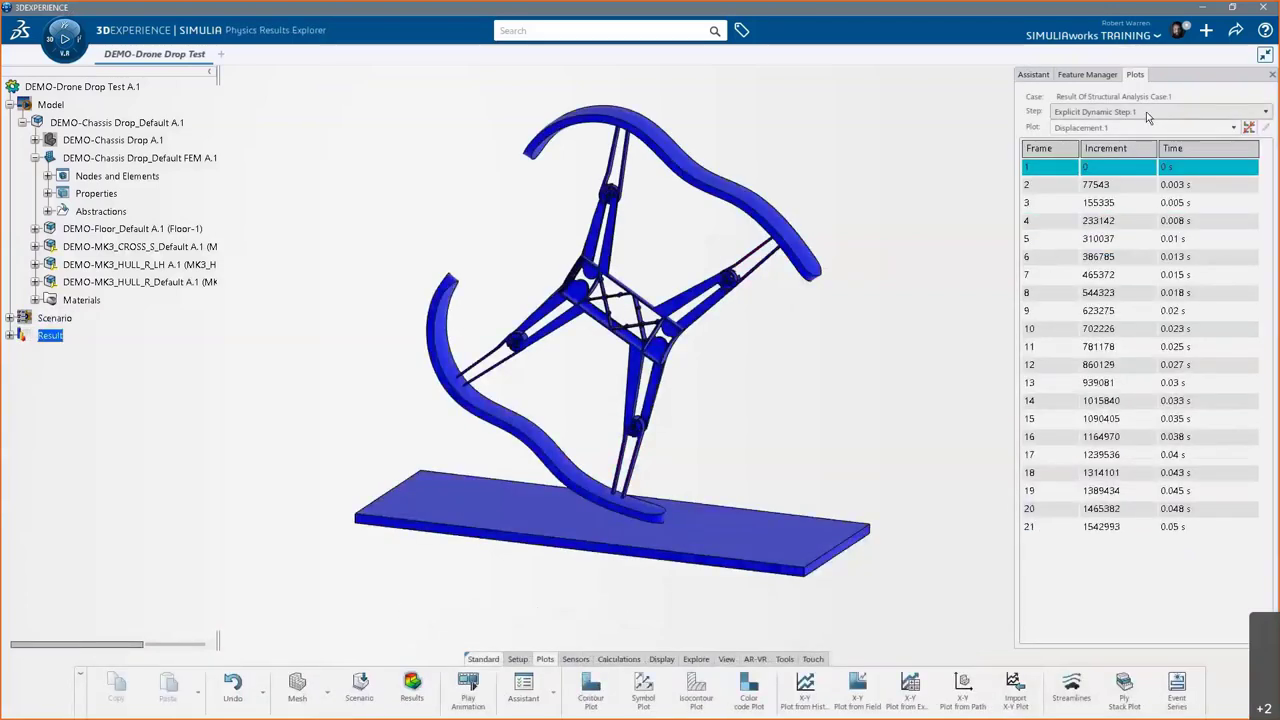
left_click(1225, 130)
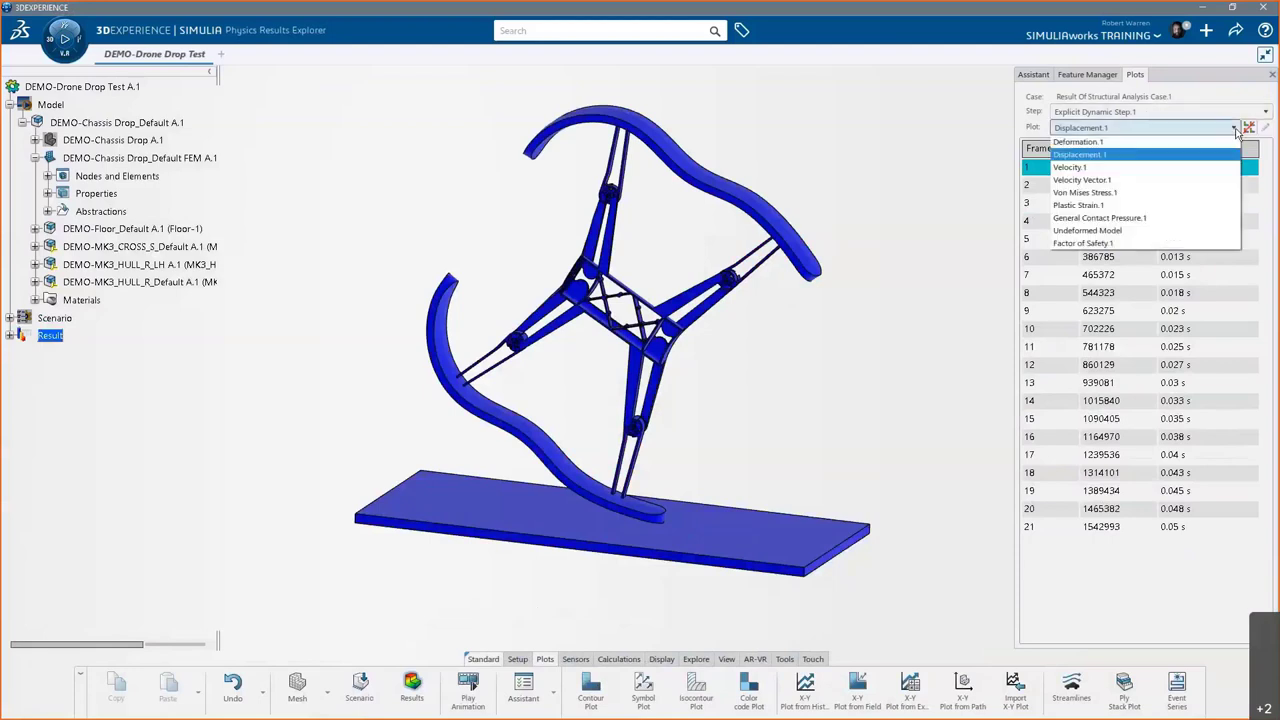
left_click(1196, 145)
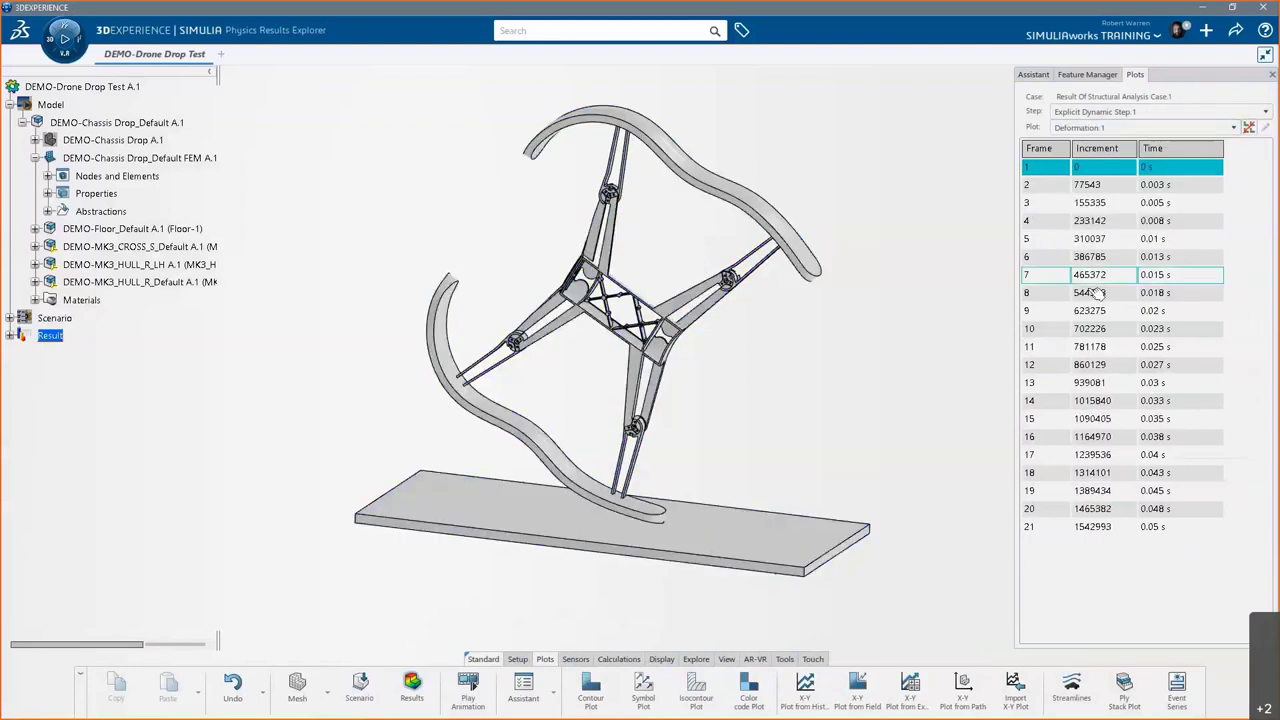
left_click(1050, 348)
left_click(1052, 366)
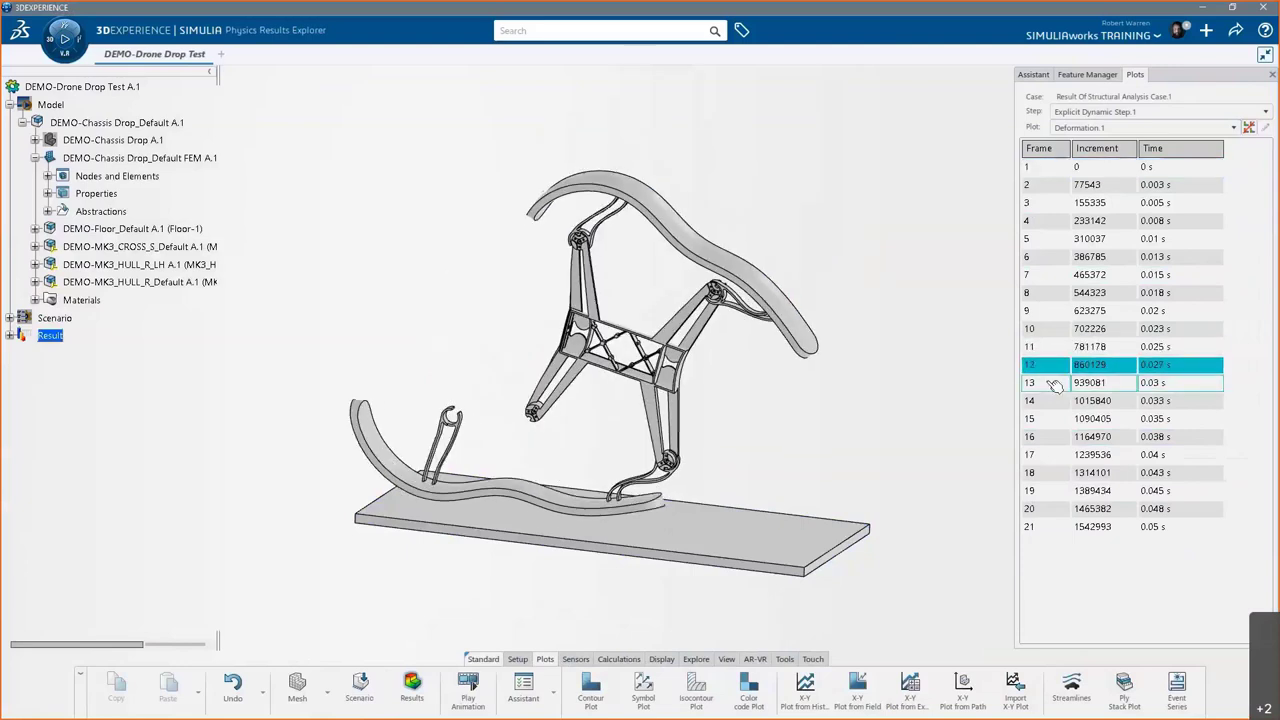
left_click(1054, 384)
left_click(1054, 402)
left_click(1056, 420)
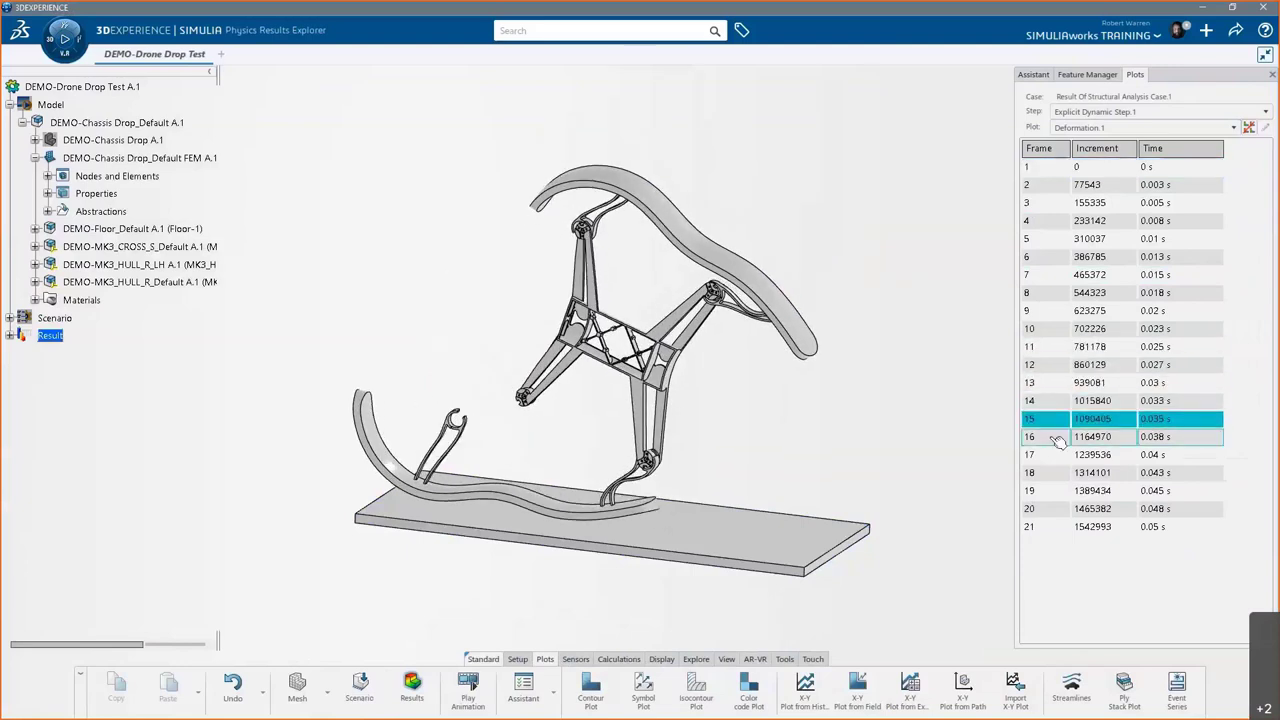
left_click(1058, 438)
left_click(1064, 456)
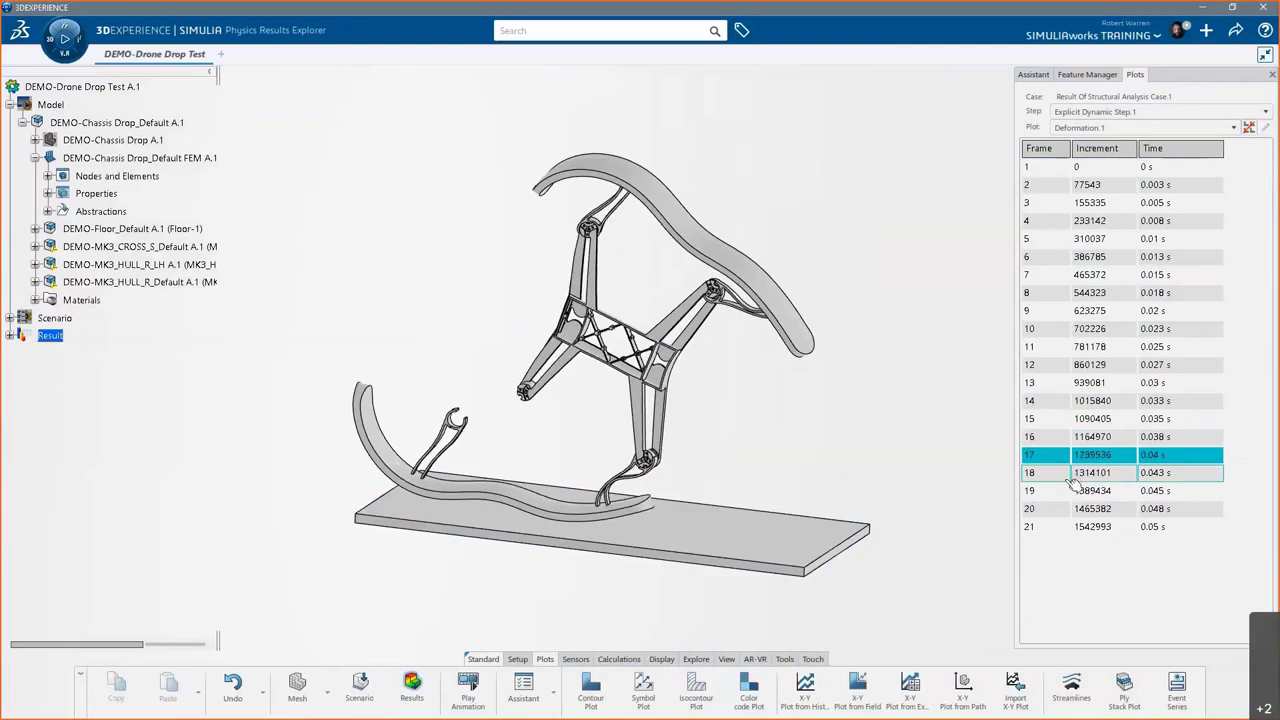
left_click(1068, 476)
left_click(1068, 527)
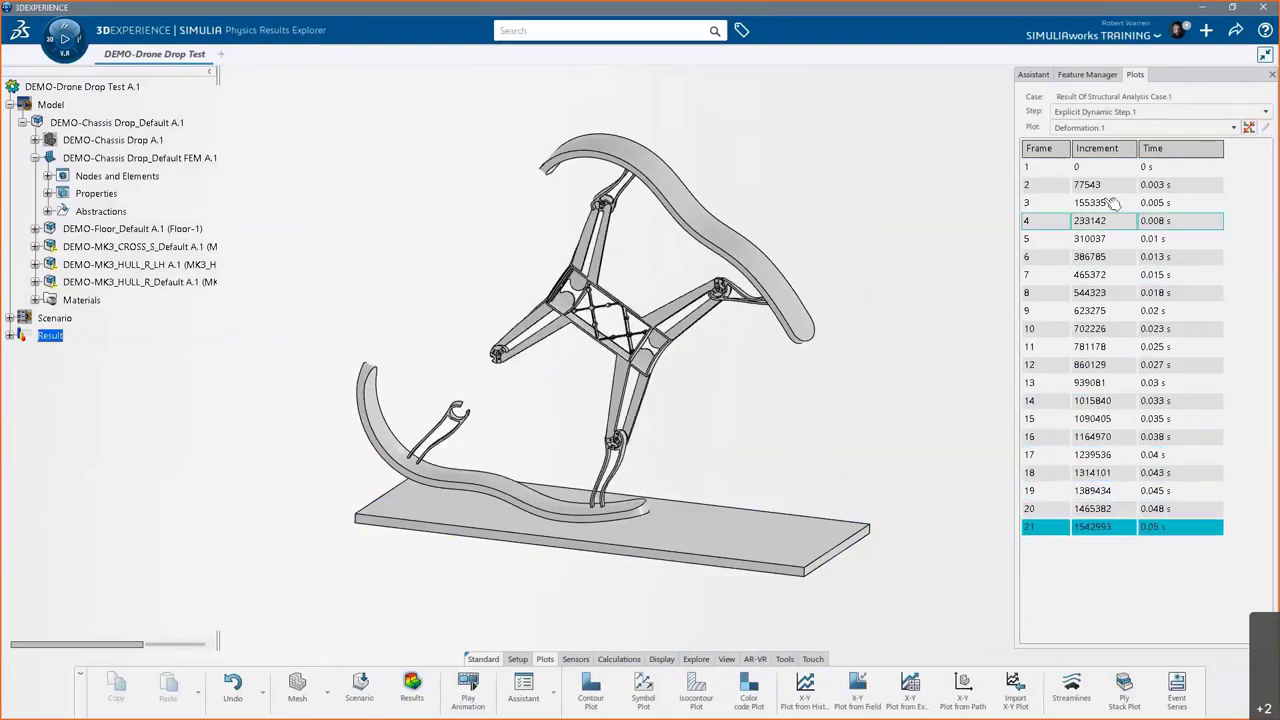
left_click(1077, 170)
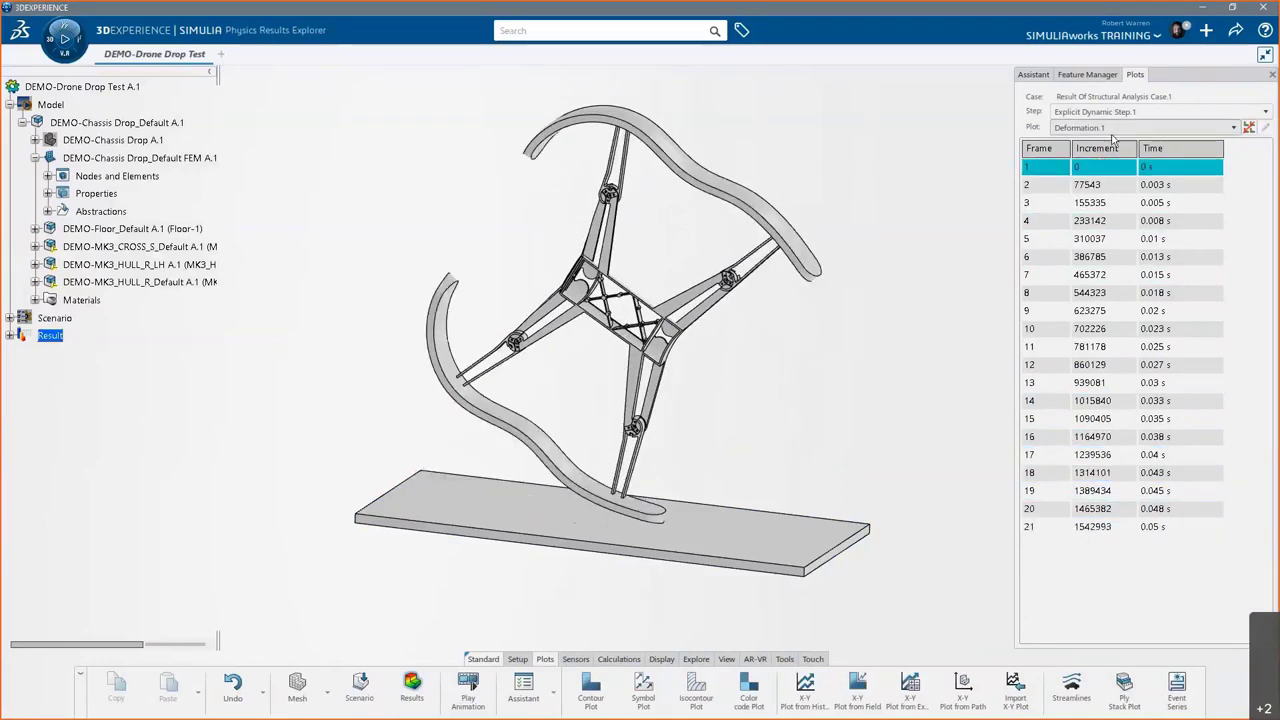
- Switch the plot to Displacement.1, play the drop animation, then orbit and zoom the view
left_click(1112, 128)
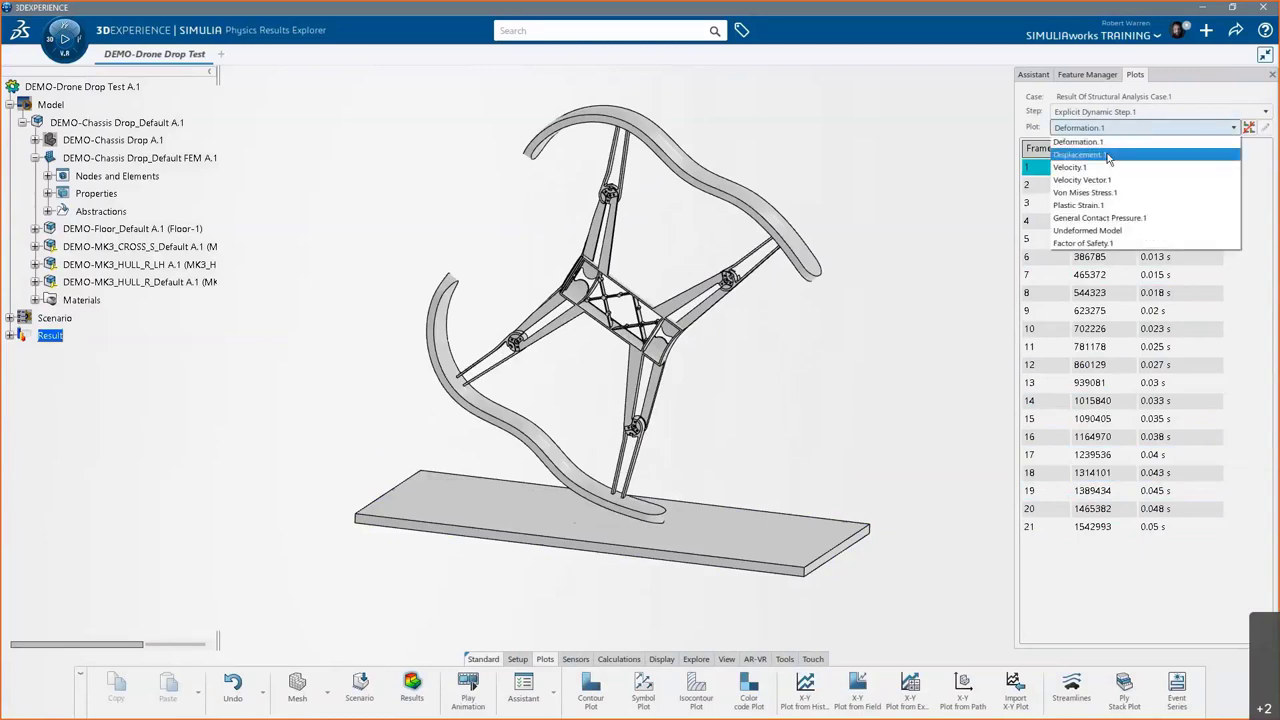
left_click(1108, 156)
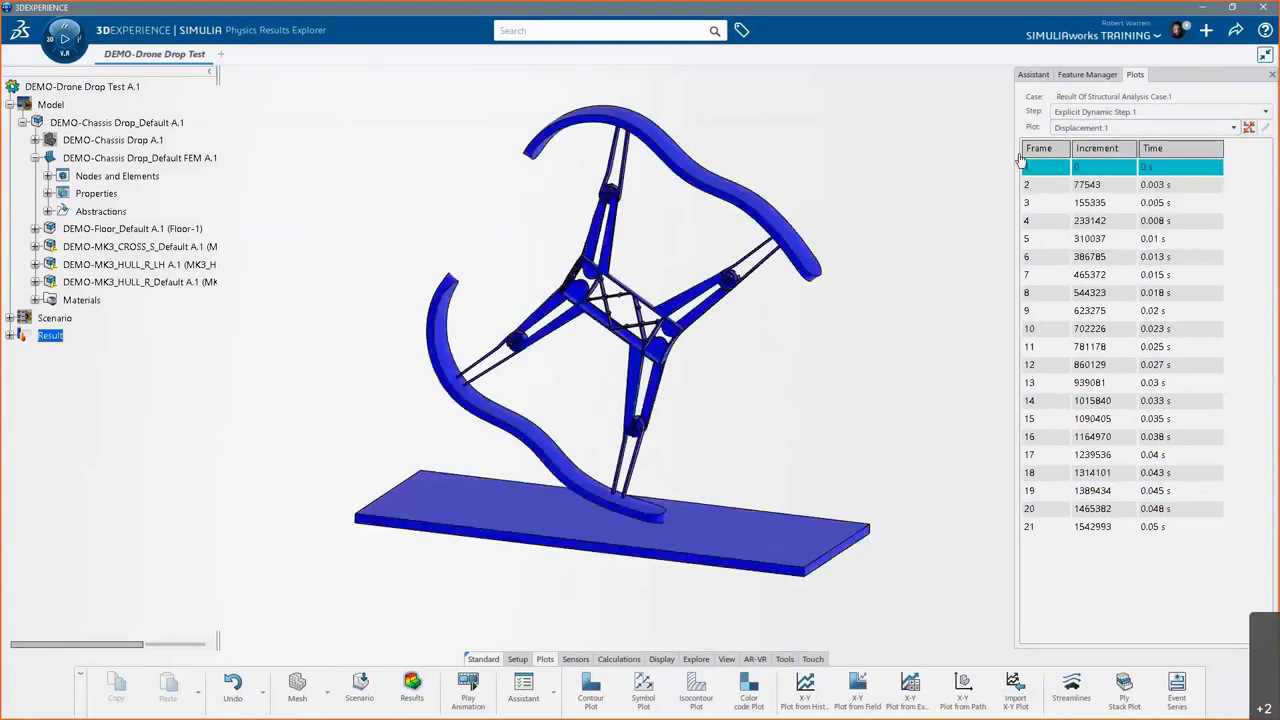
left_click(63, 40)
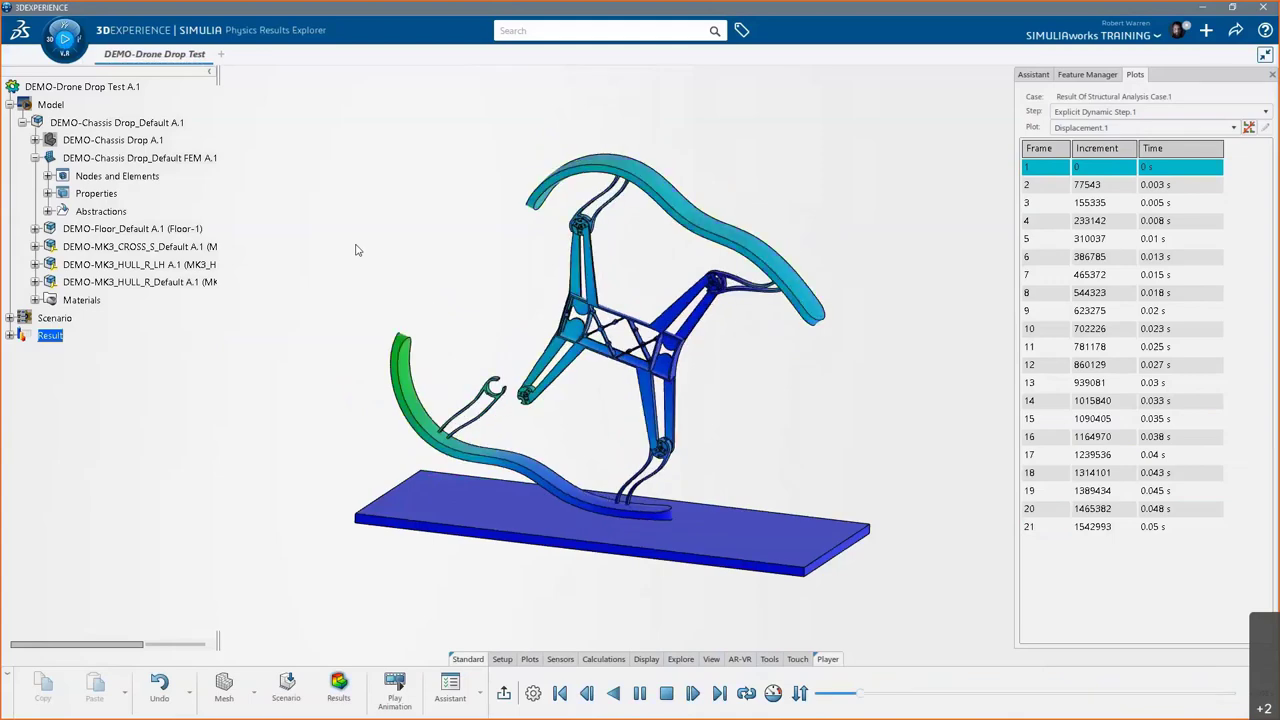
middle_click_drag(720, 386, 638, 518)
scroll(638, 518, "up", 5)
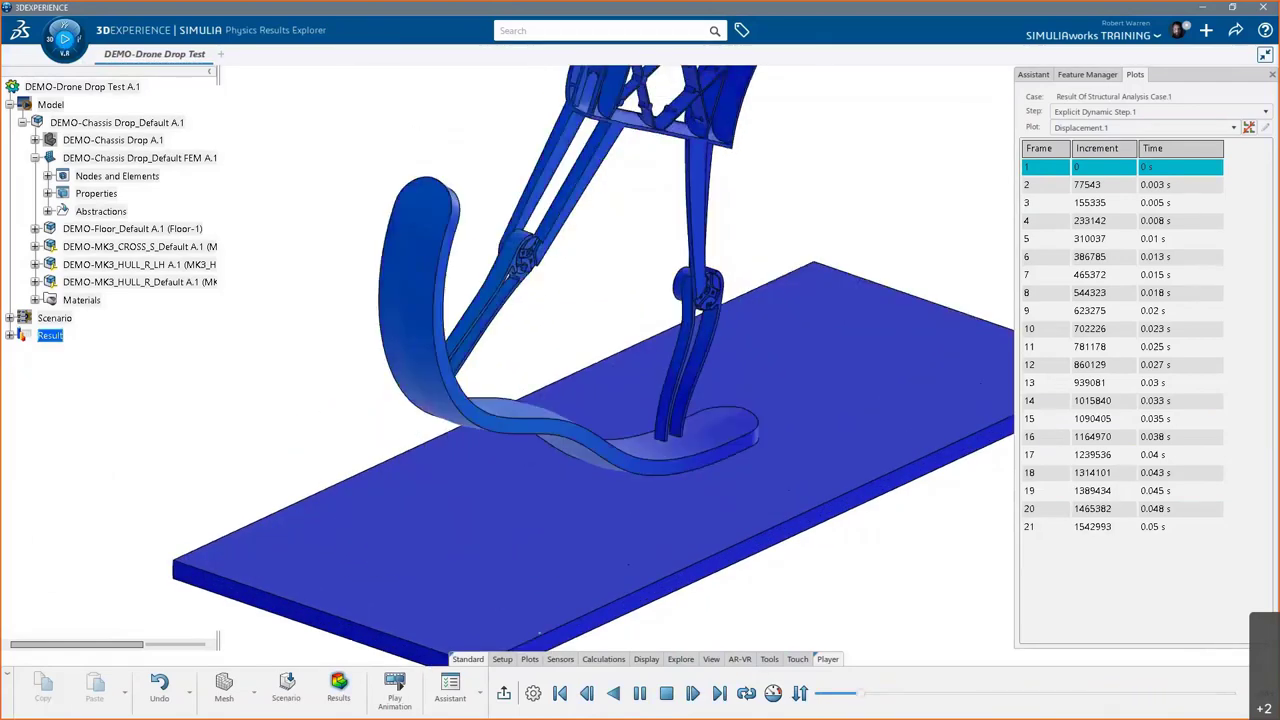
- Plot Von Mises Stress.1, move the stress legend to the upper left and redock the Plots panel
left_click(1095, 166)
left_click(1100, 127)
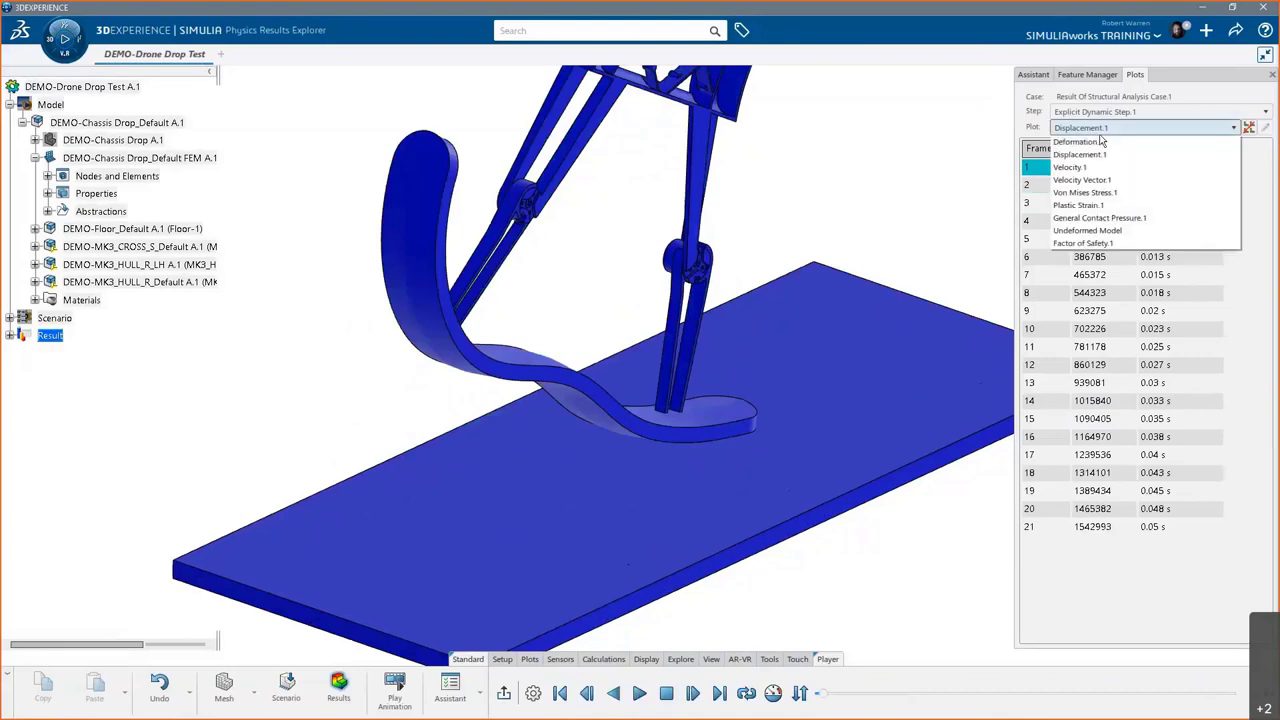
left_click(1114, 192)
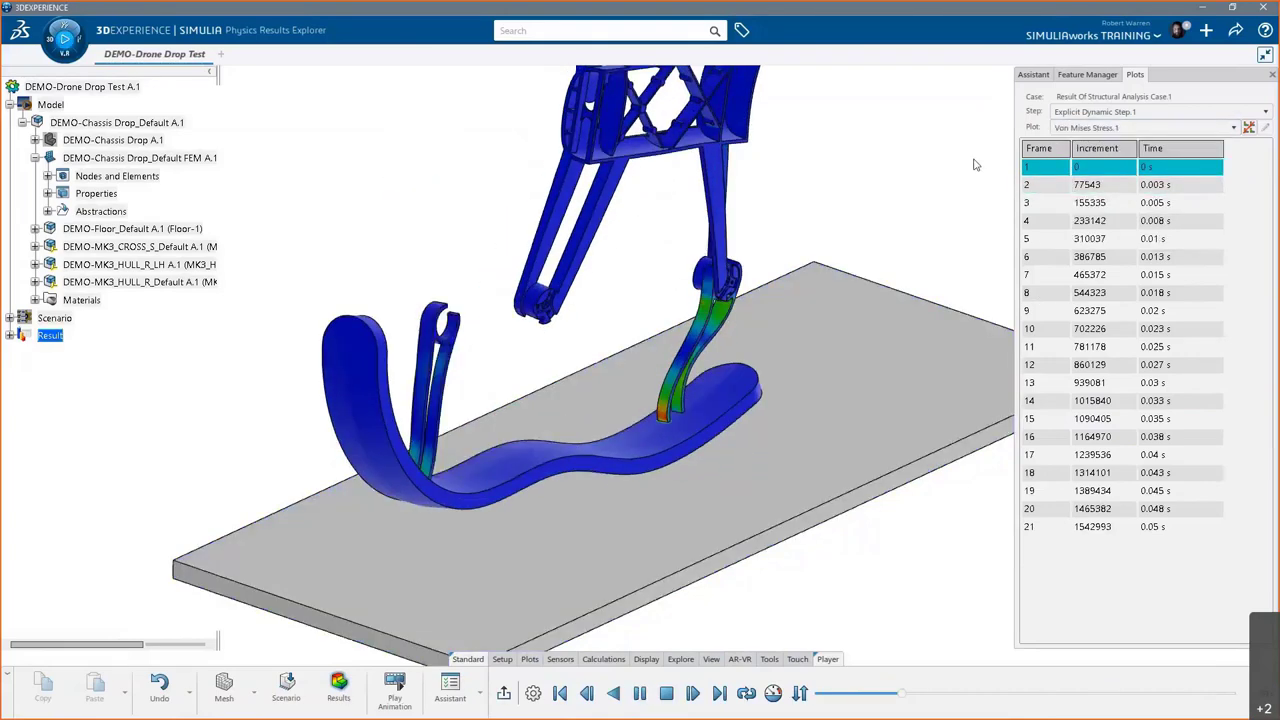
left_click_drag(1094, 77, 864, 147)
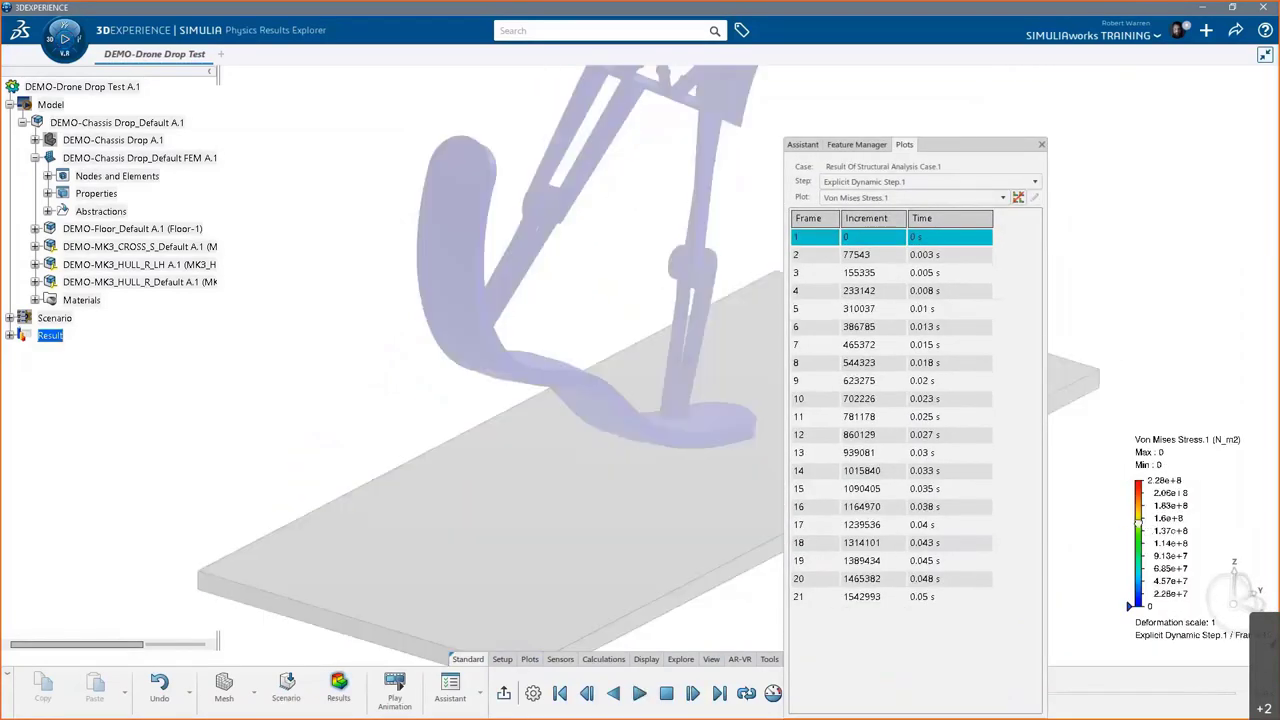
left_click_drag(1138, 510, 267, 148)
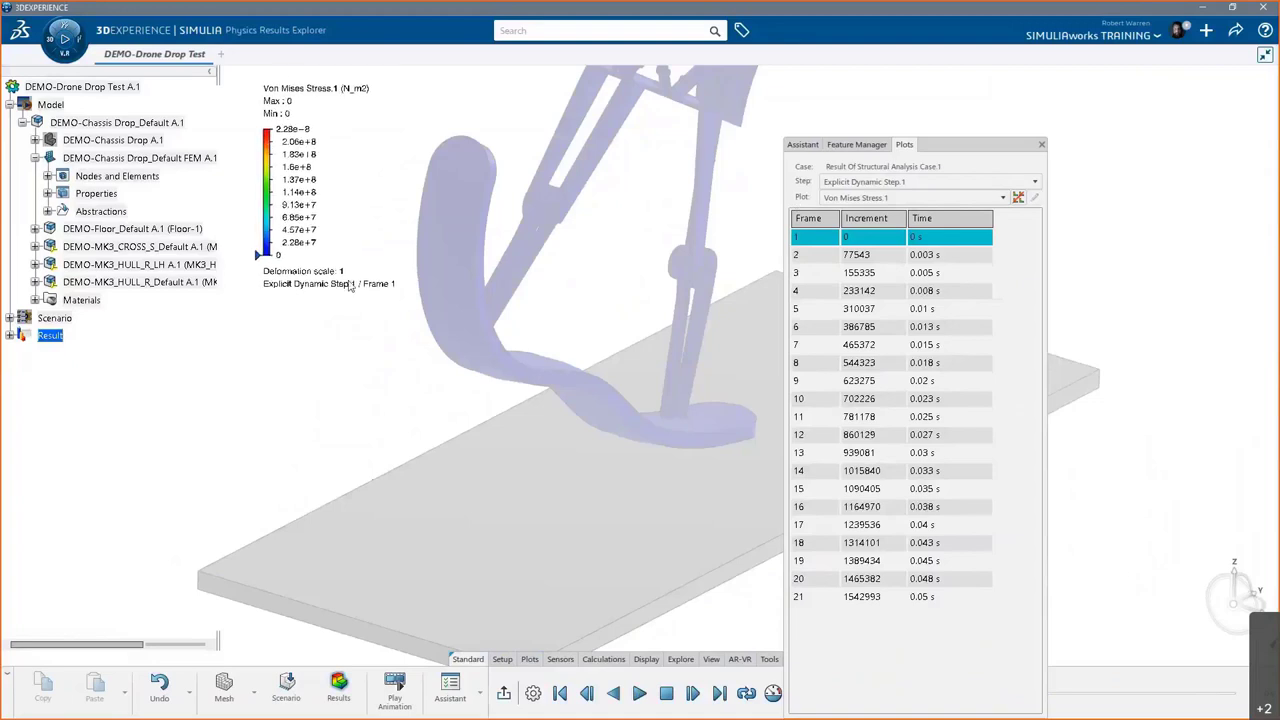
left_click_drag(1003, 146, 1040, 141)
left_click(639, 694)
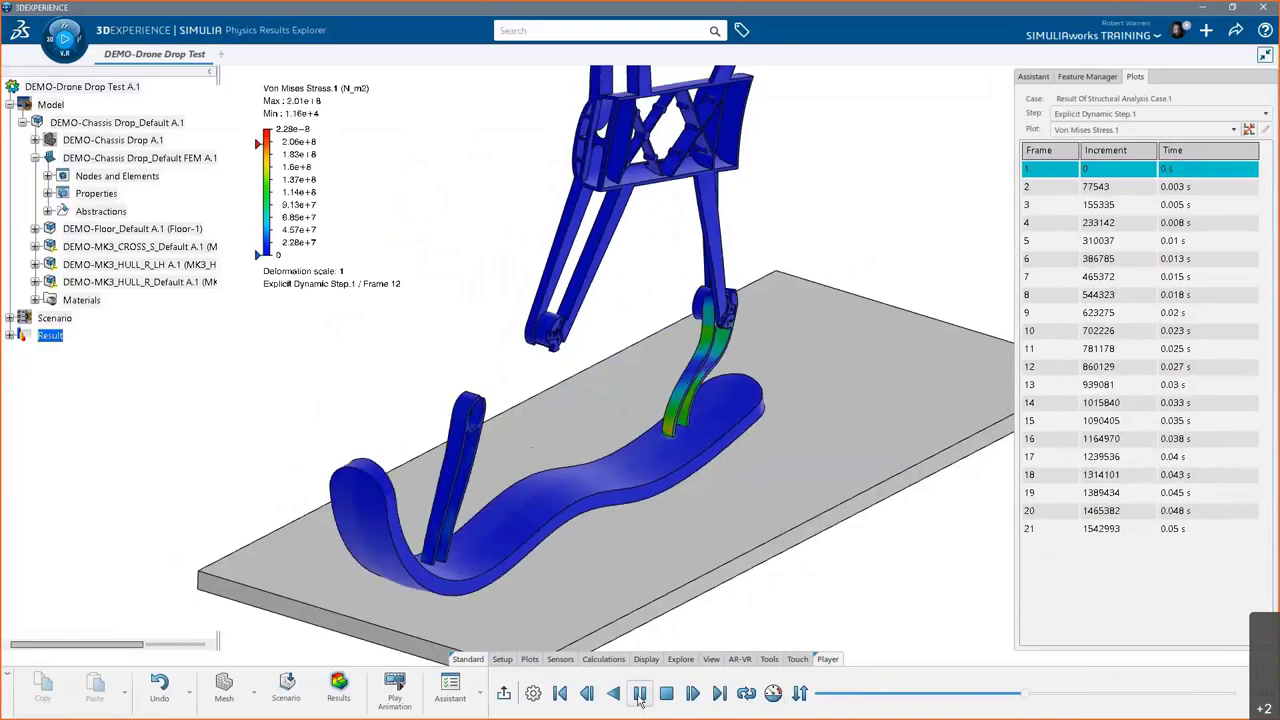
- View the stress at frame 21, then frame 11 (max 2.03e+8 N/m²), orbiting and zooming the model
scroll(700, 500, "up", 6)
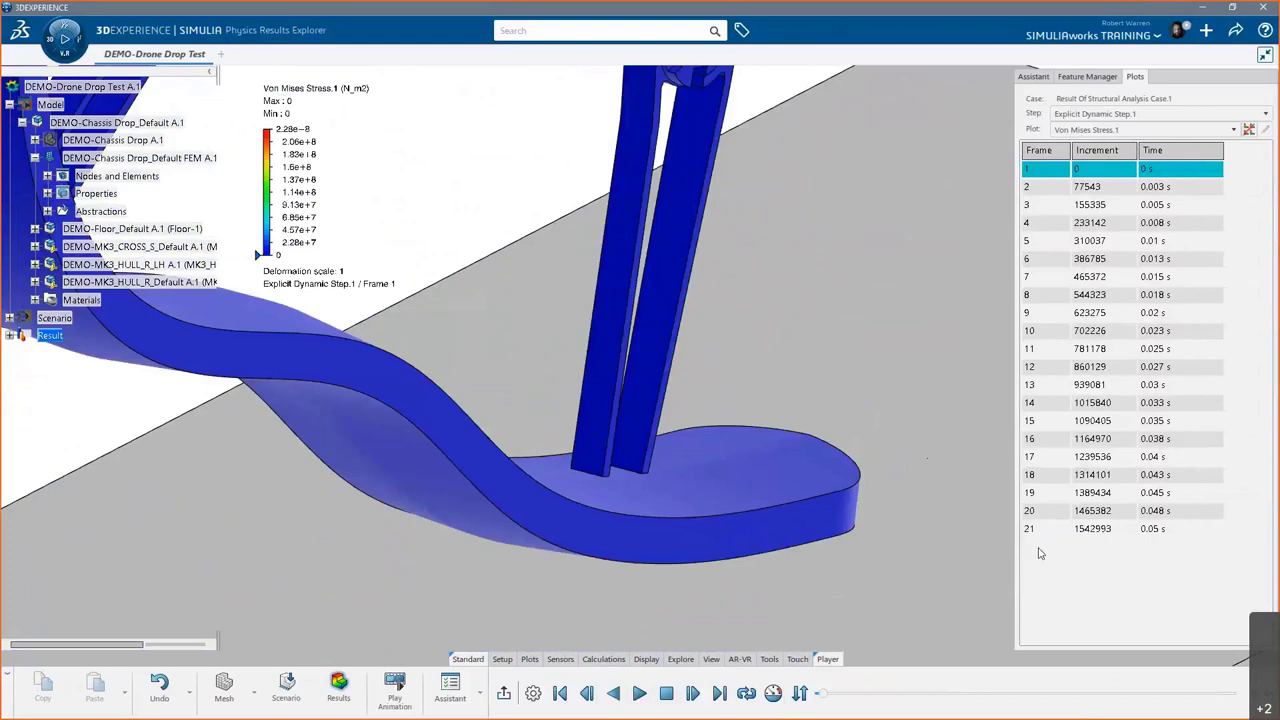
left_click(1050, 530)
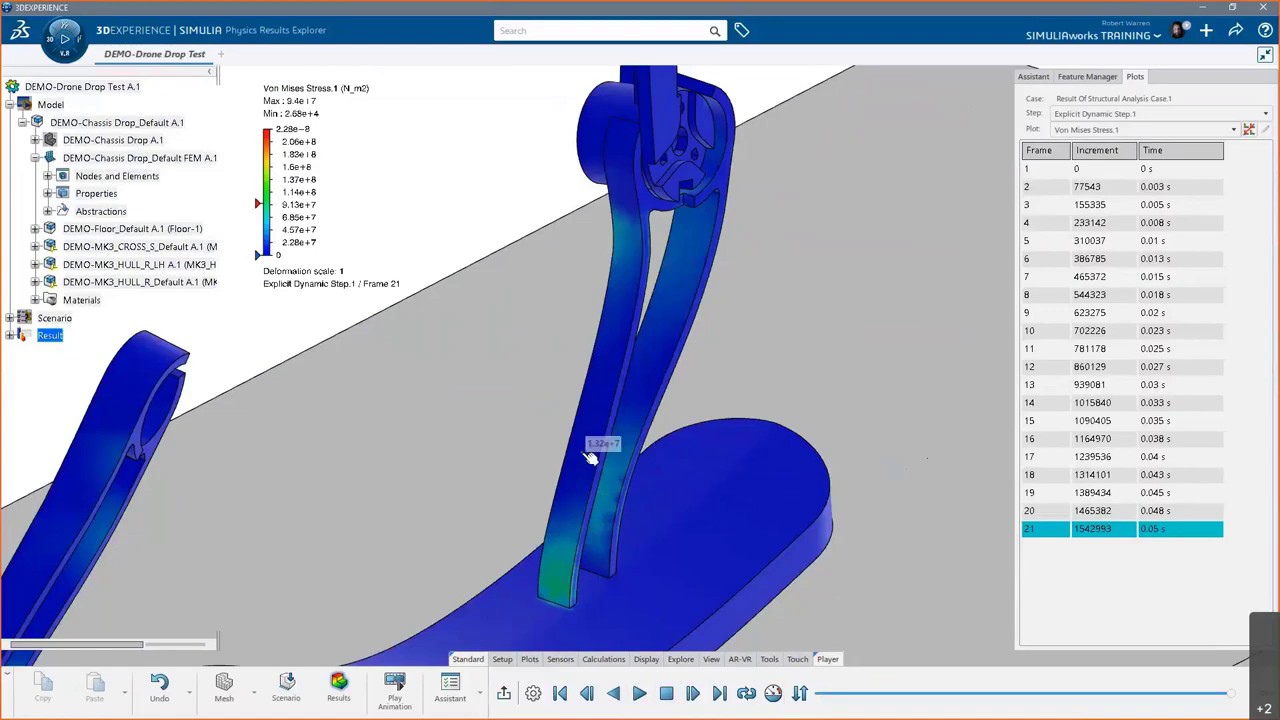
scroll(590, 490, "down", 3)
scroll(585, 512, "down", 3)
middle_click_drag(586, 430, 420, 517)
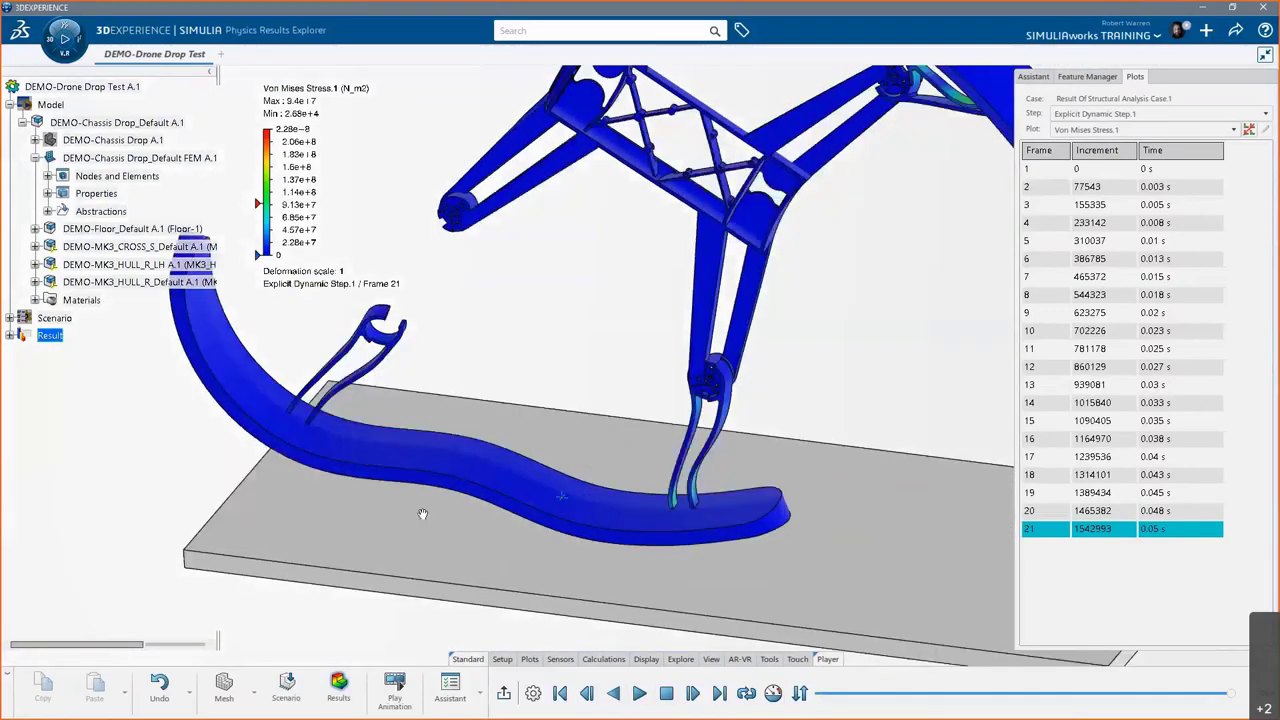
left_click(1050, 354)
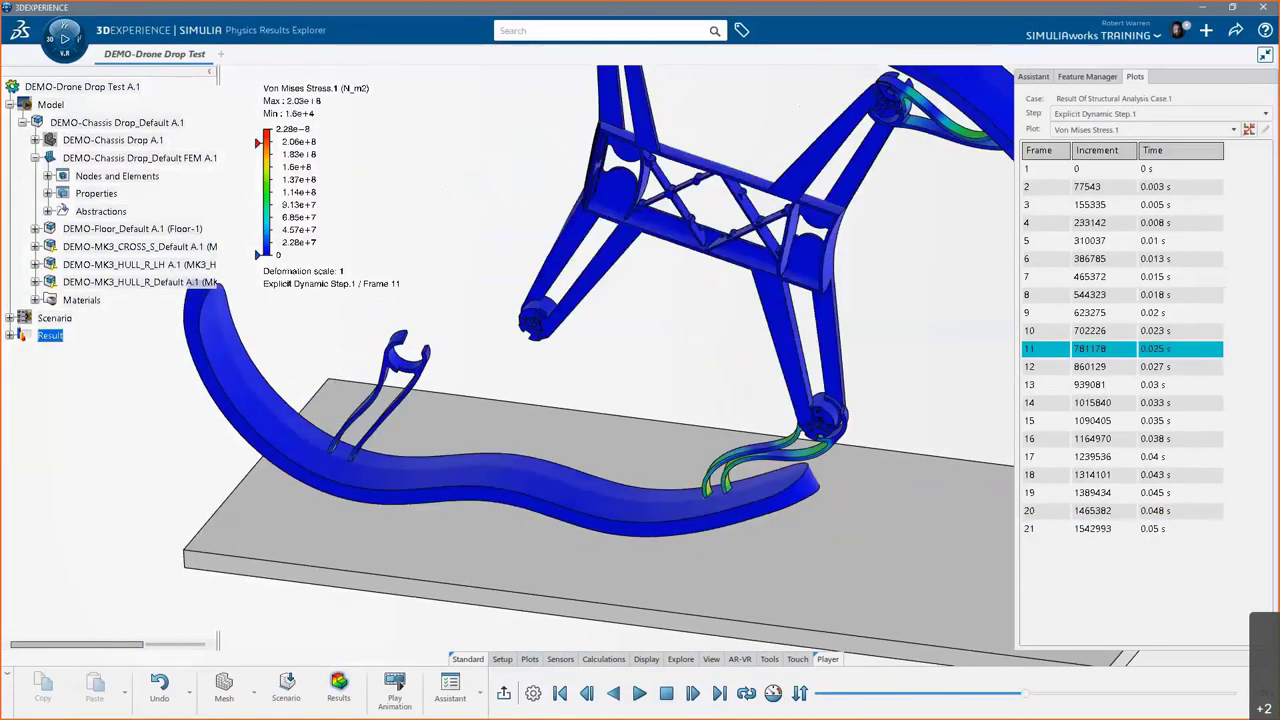
scroll(730, 481, "up", 5)
scroll(730, 481, "up", 2)
middle_click_drag(729, 480, 709, 418)
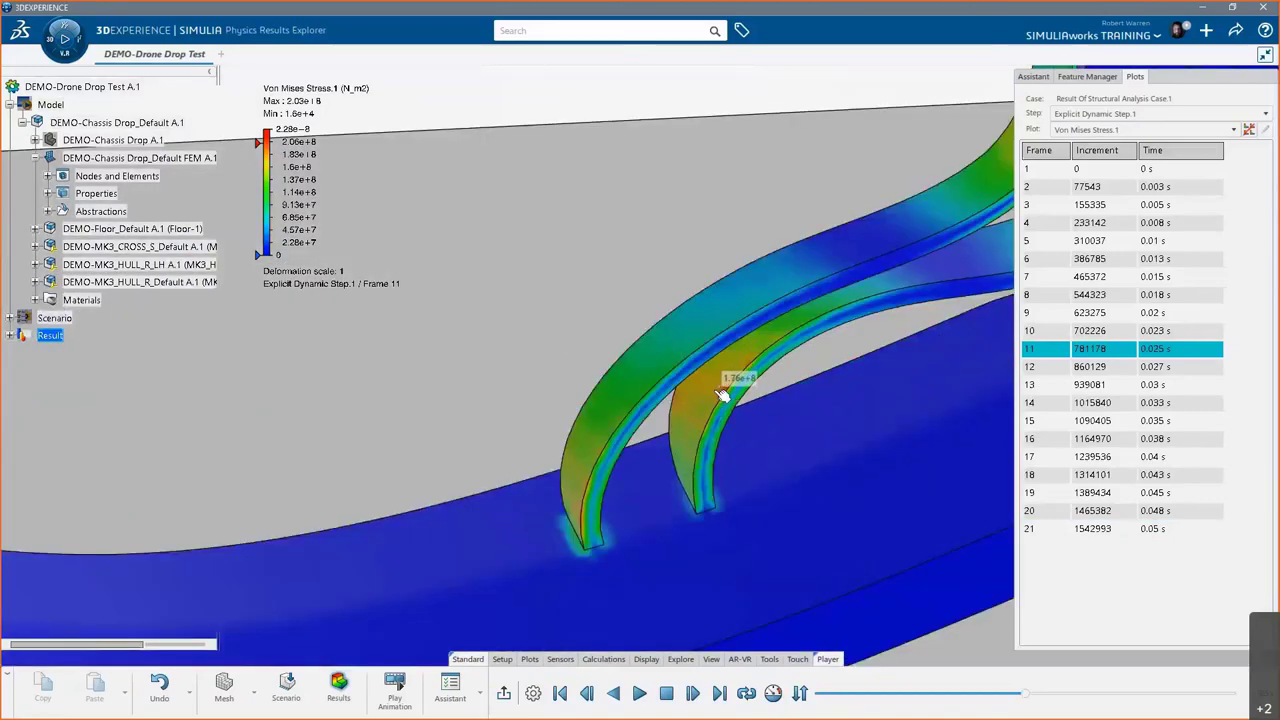
- Switch the plot to Plastic Strain.1, stop the animation and view frame 19
left_click(1140, 130)
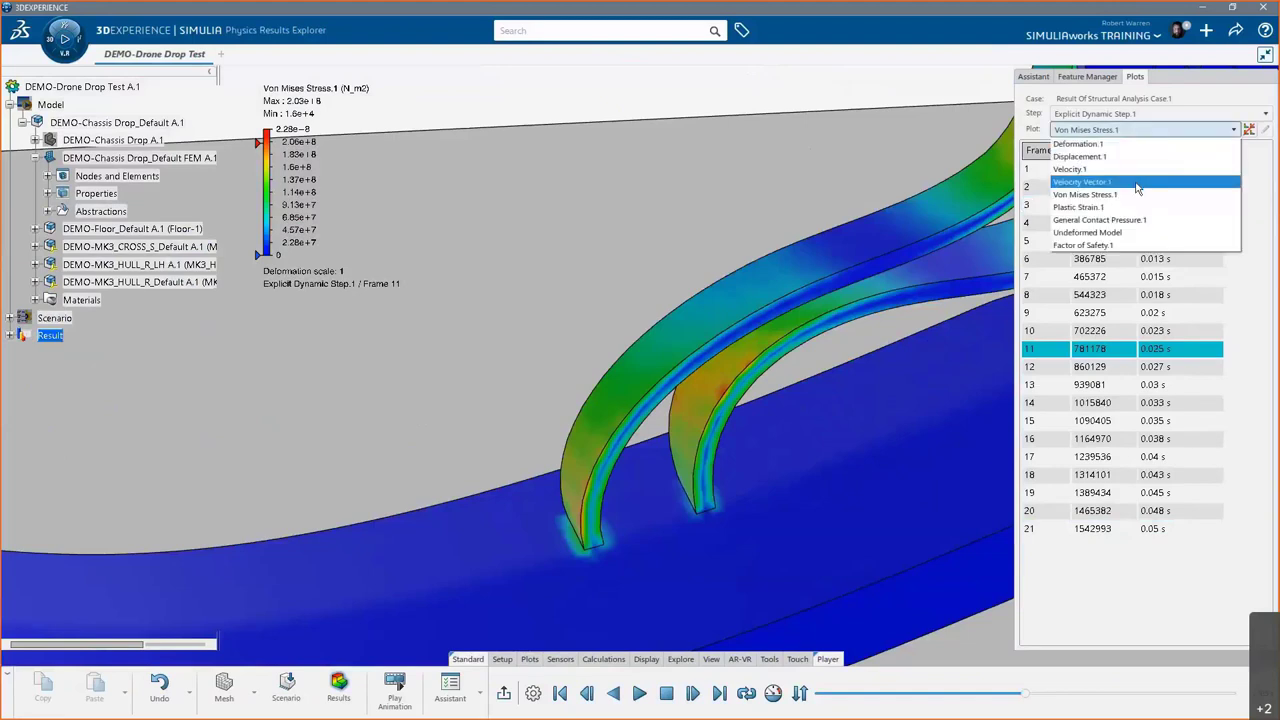
left_click(1136, 187)
left_click(1140, 130)
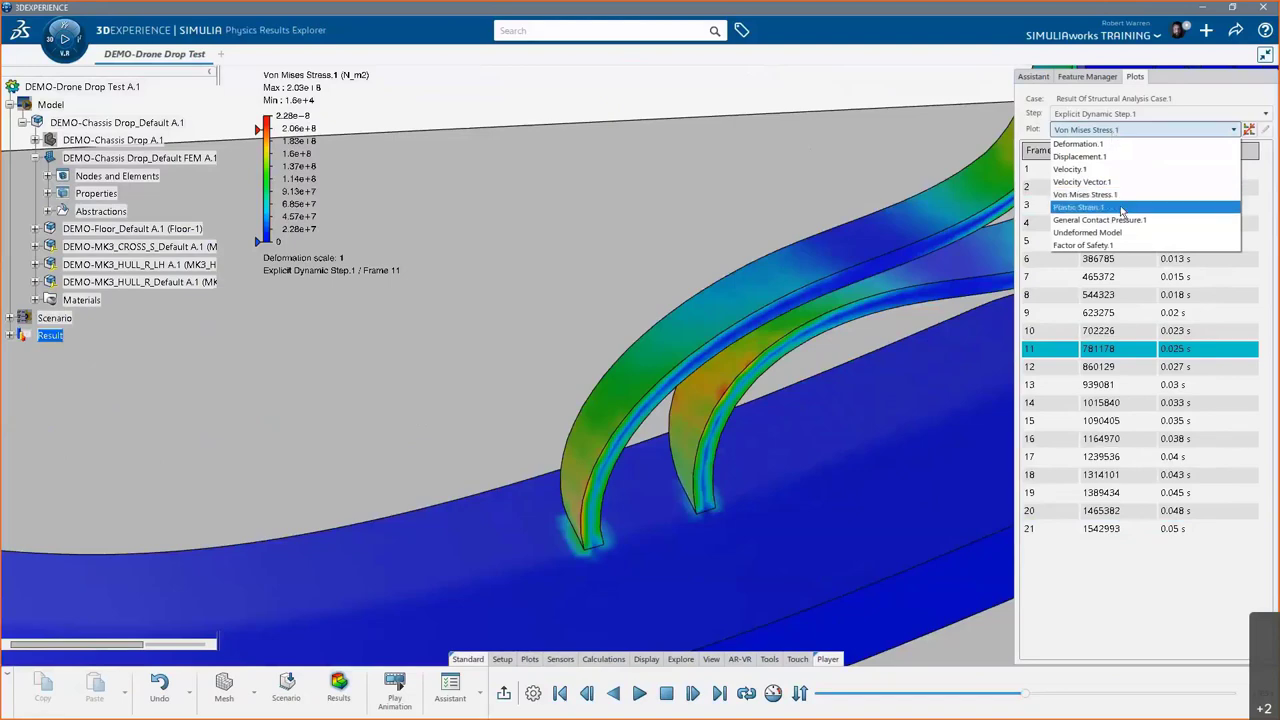
left_click(1120, 208)
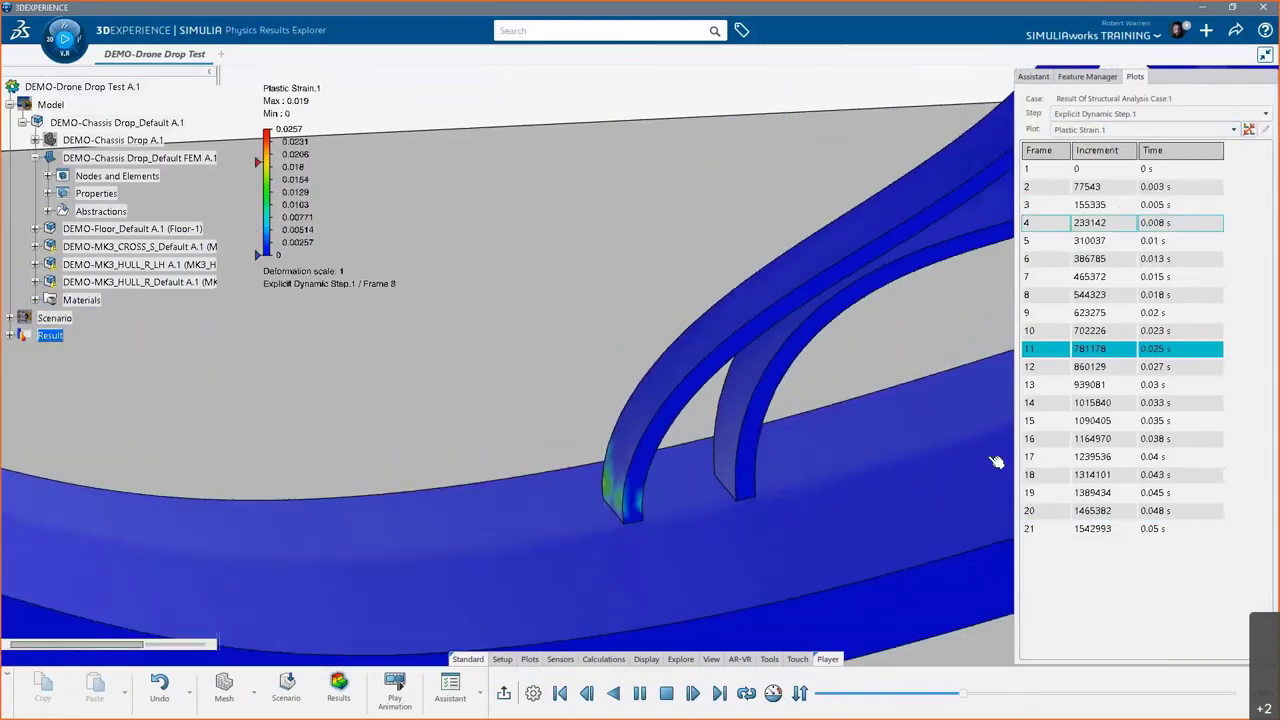
left_click(667, 693)
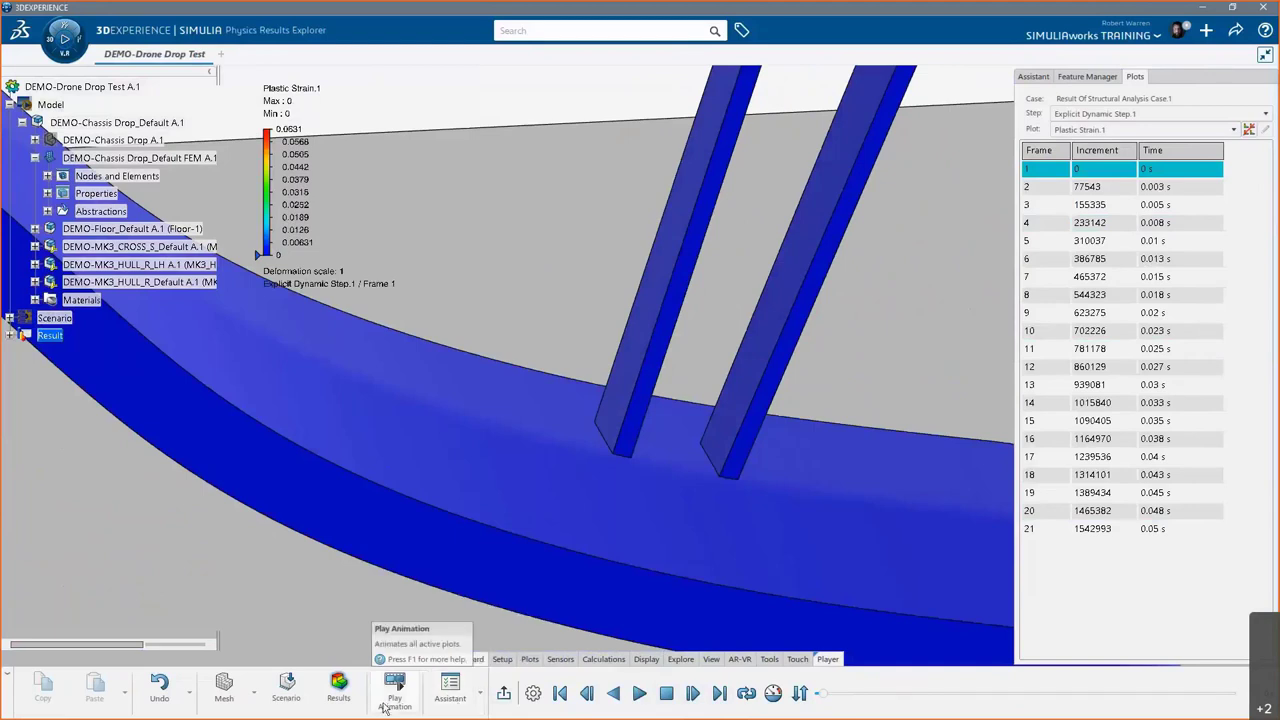
left_click(530, 660)
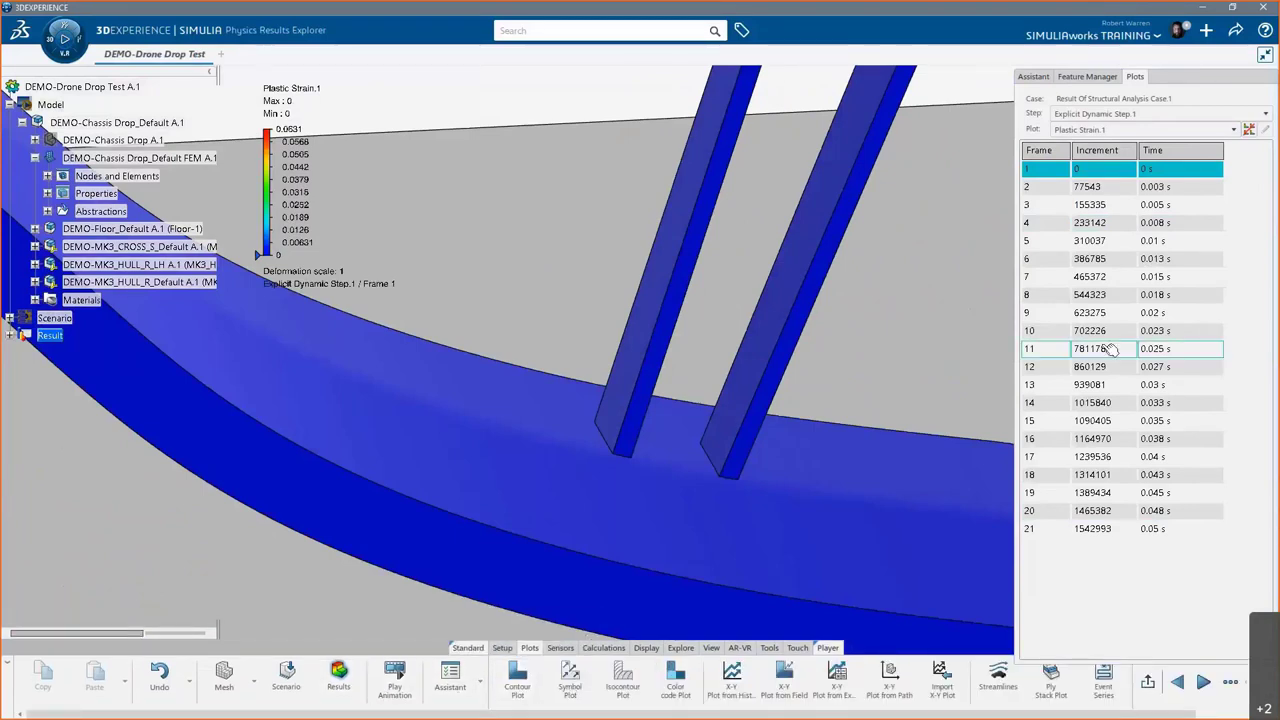
left_click(1045, 496)
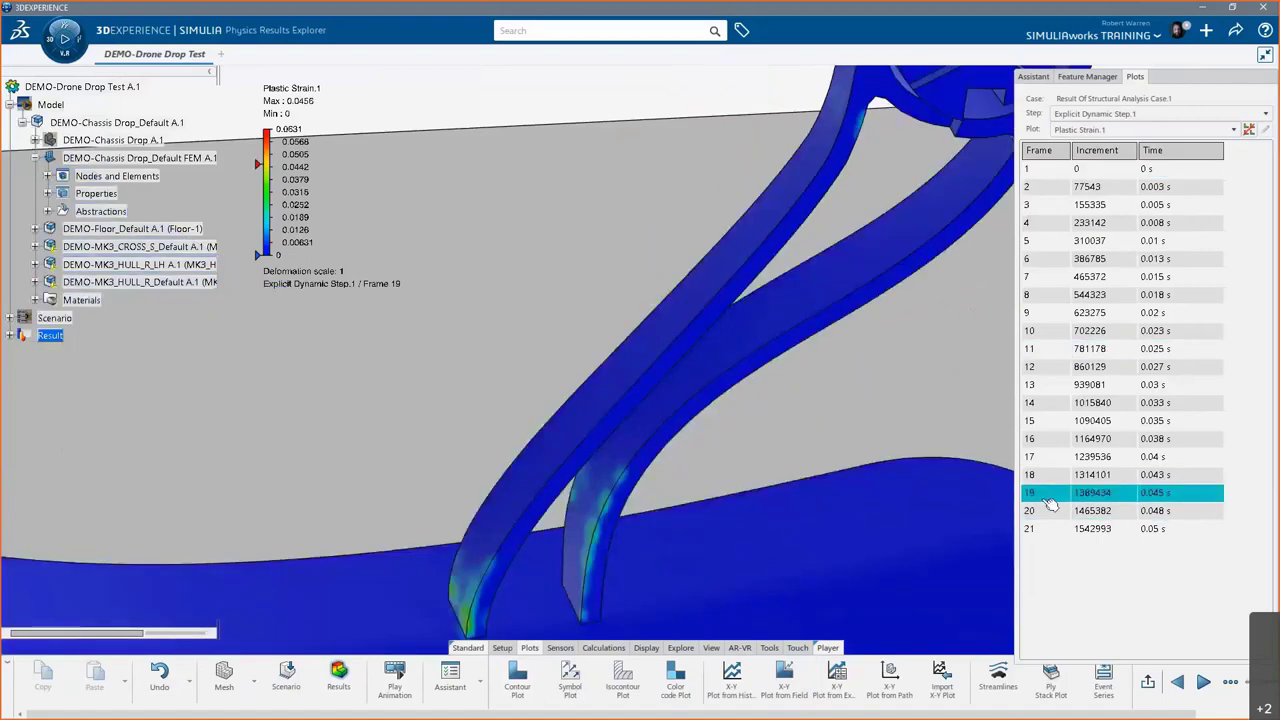
- Plot Factor of Safety.1 at frame 21 (minimum 0.967), orbiting and zooming the model
left_click(1120, 130)
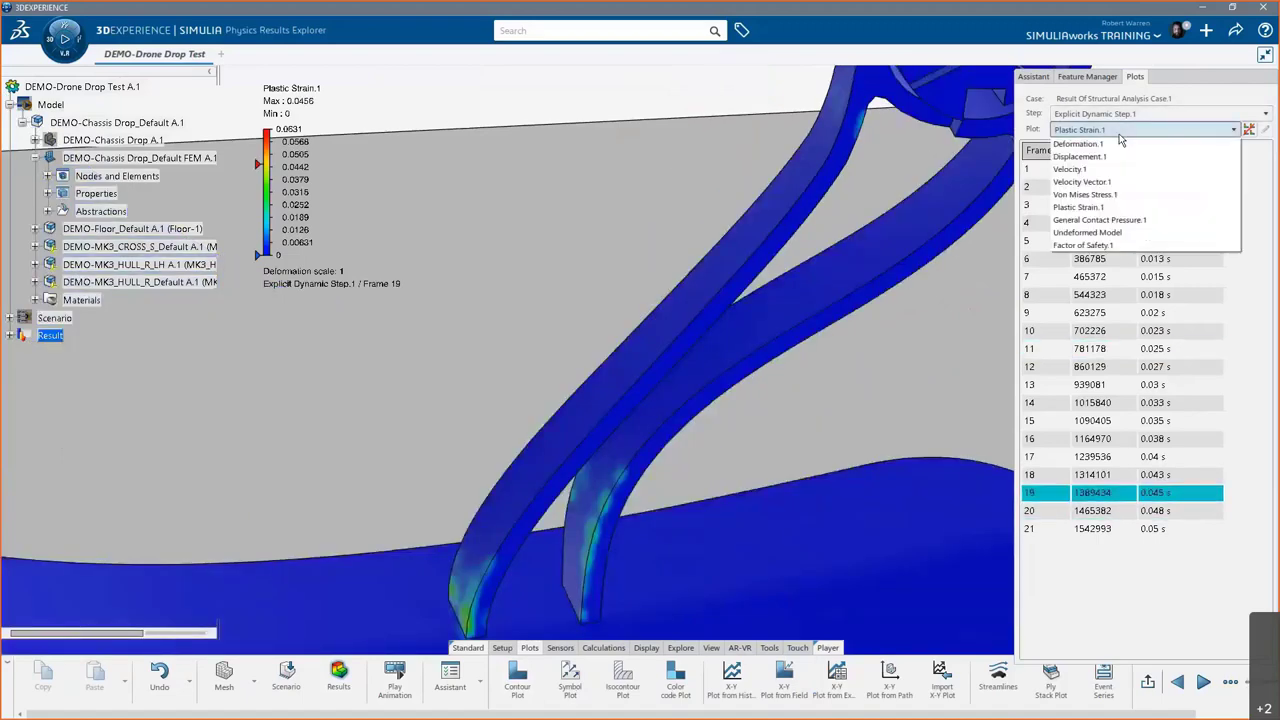
left_click(1100, 249)
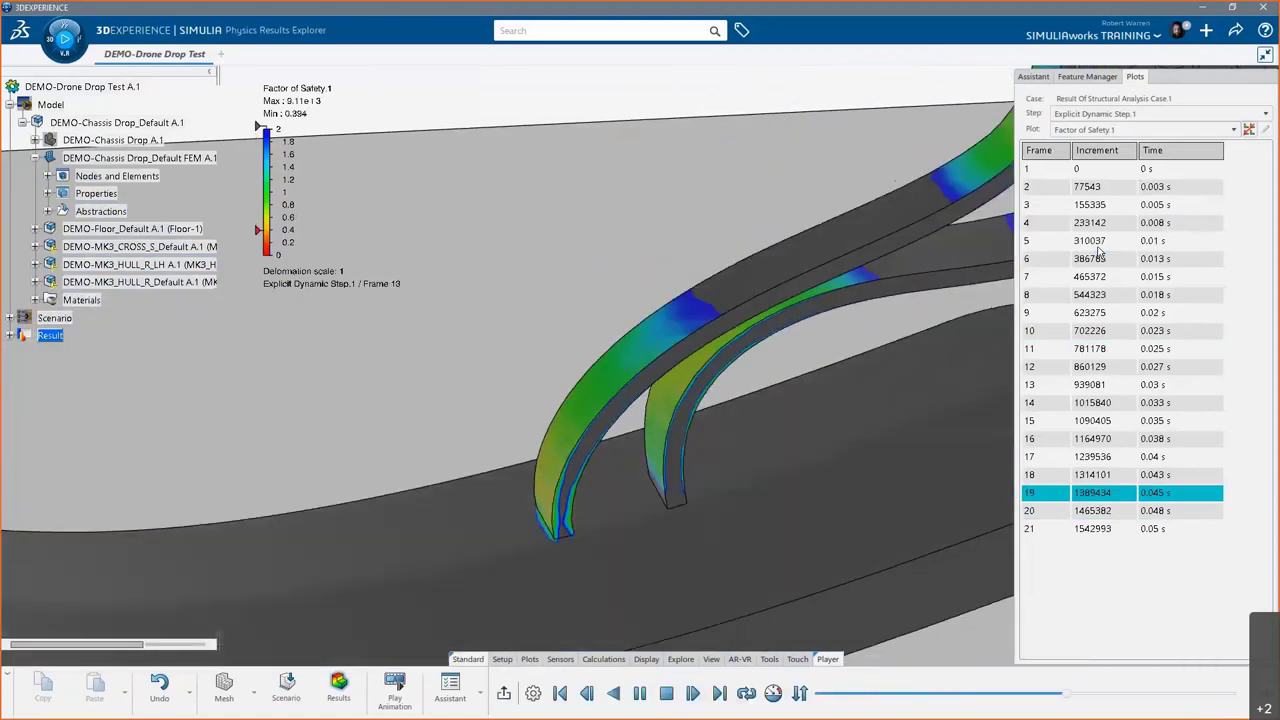
left_click(667, 694)
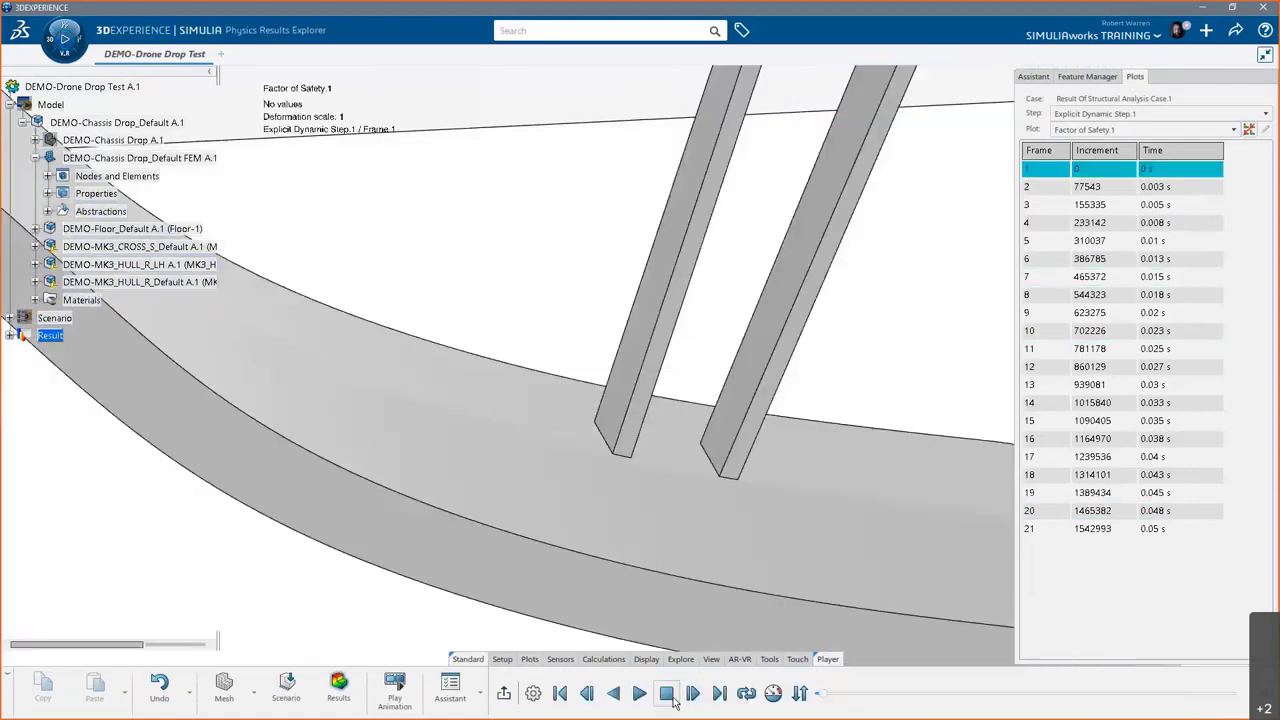
left_click(1034, 530)
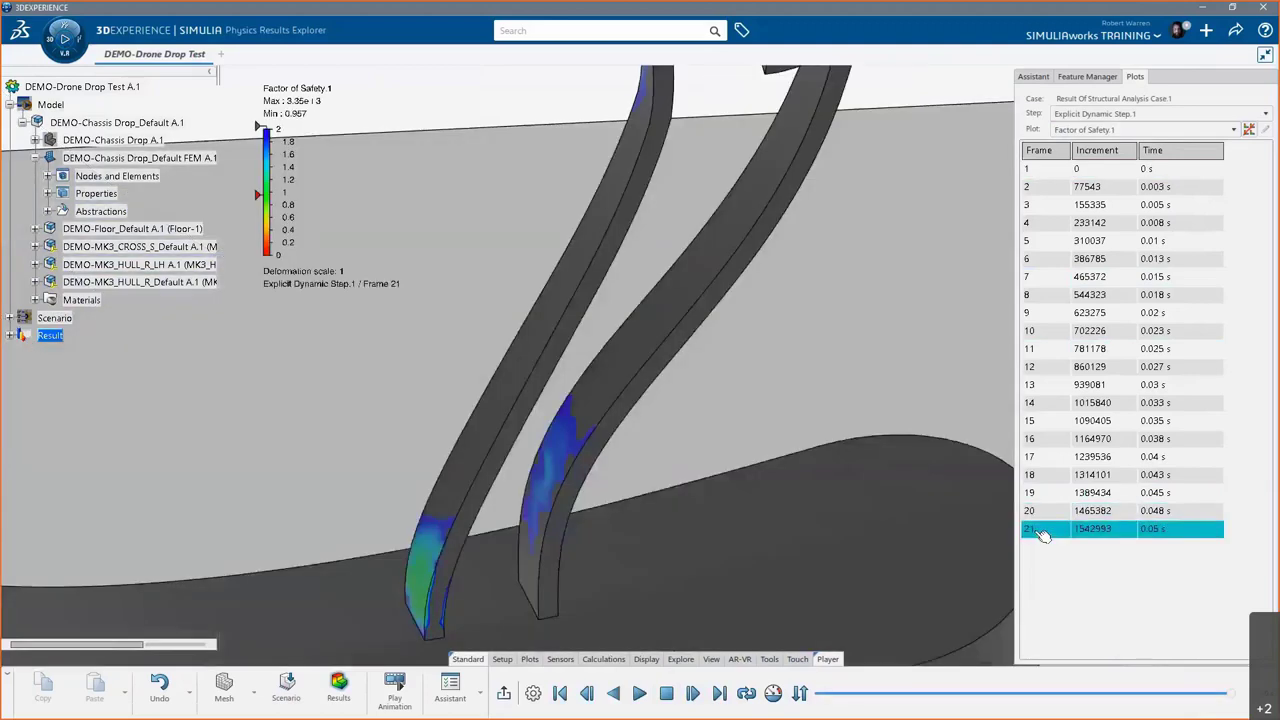
scroll(509, 557, "down", 10)
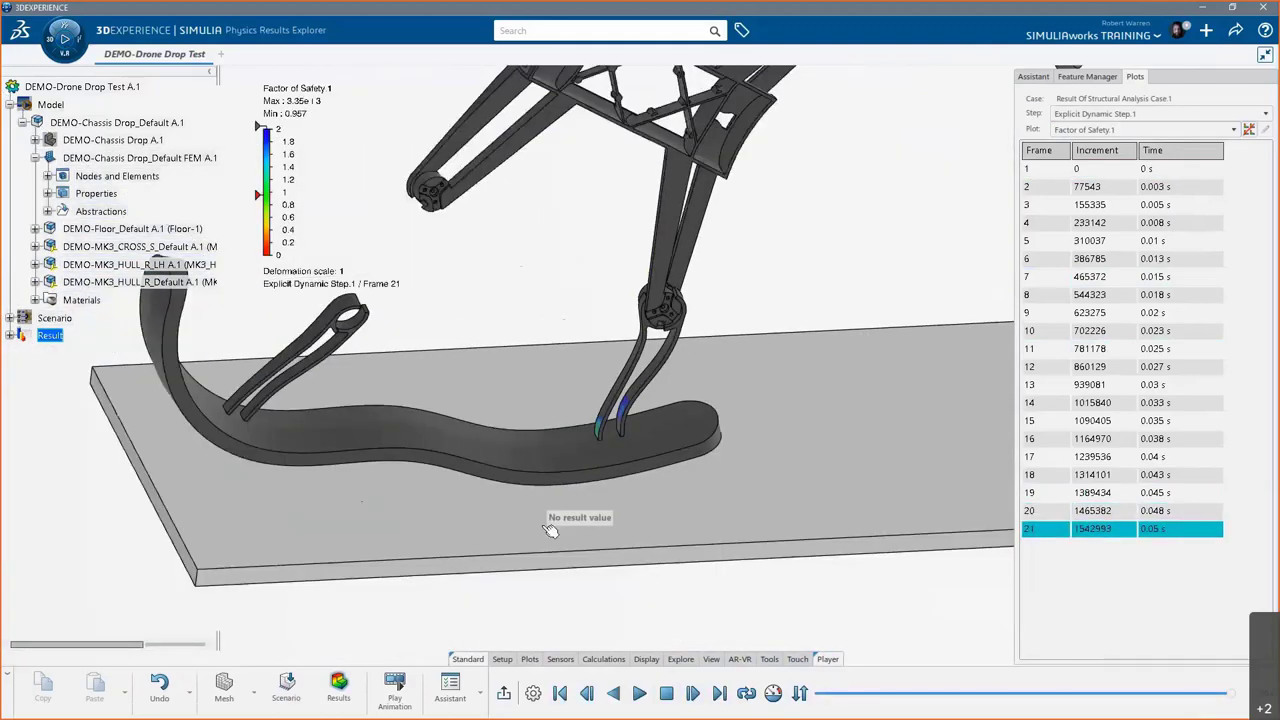
middle_click_drag(548, 487, 611, 385)
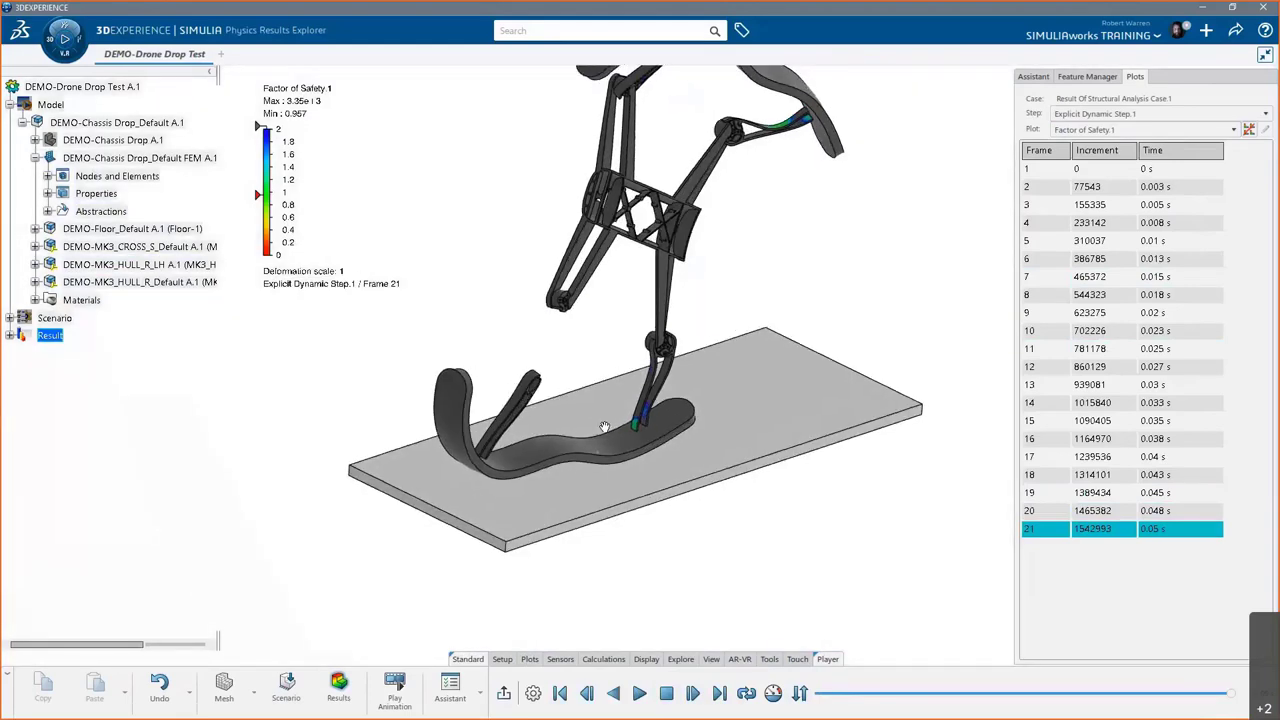
scroll(611, 385, "up", 2)
scroll(650, 430, "up", 8)
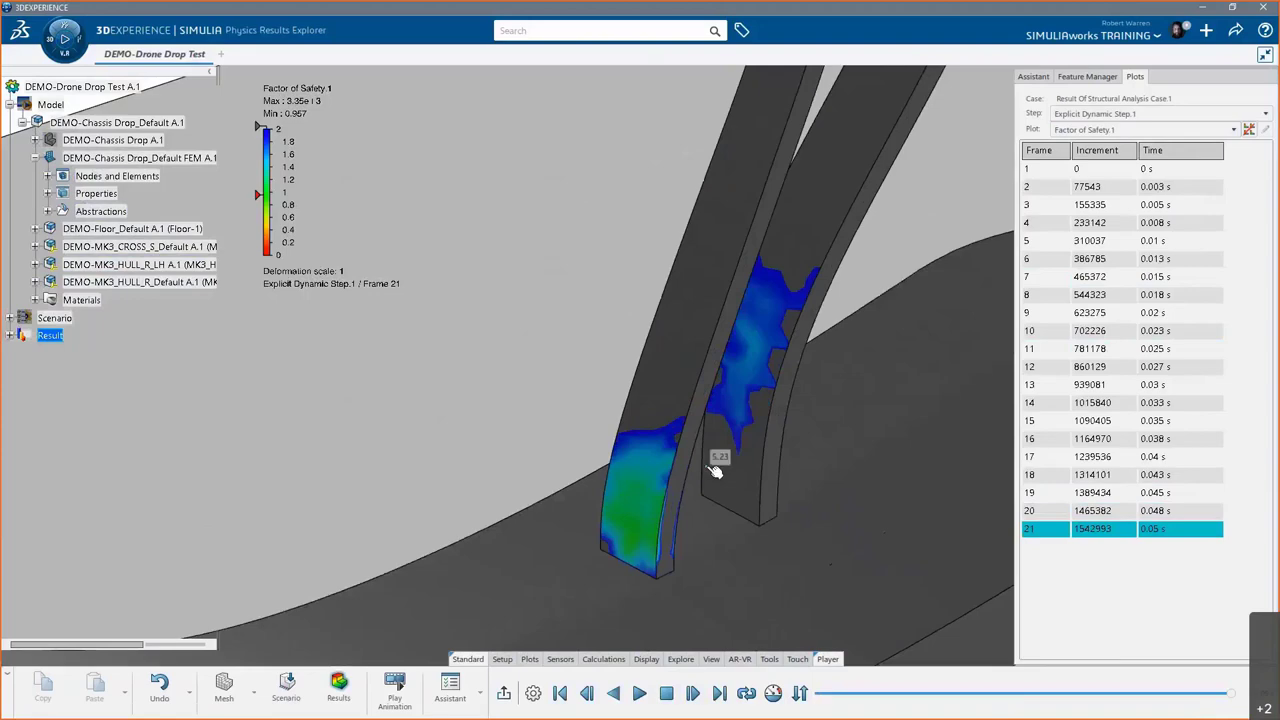
scroll(718, 465, "down", 6)
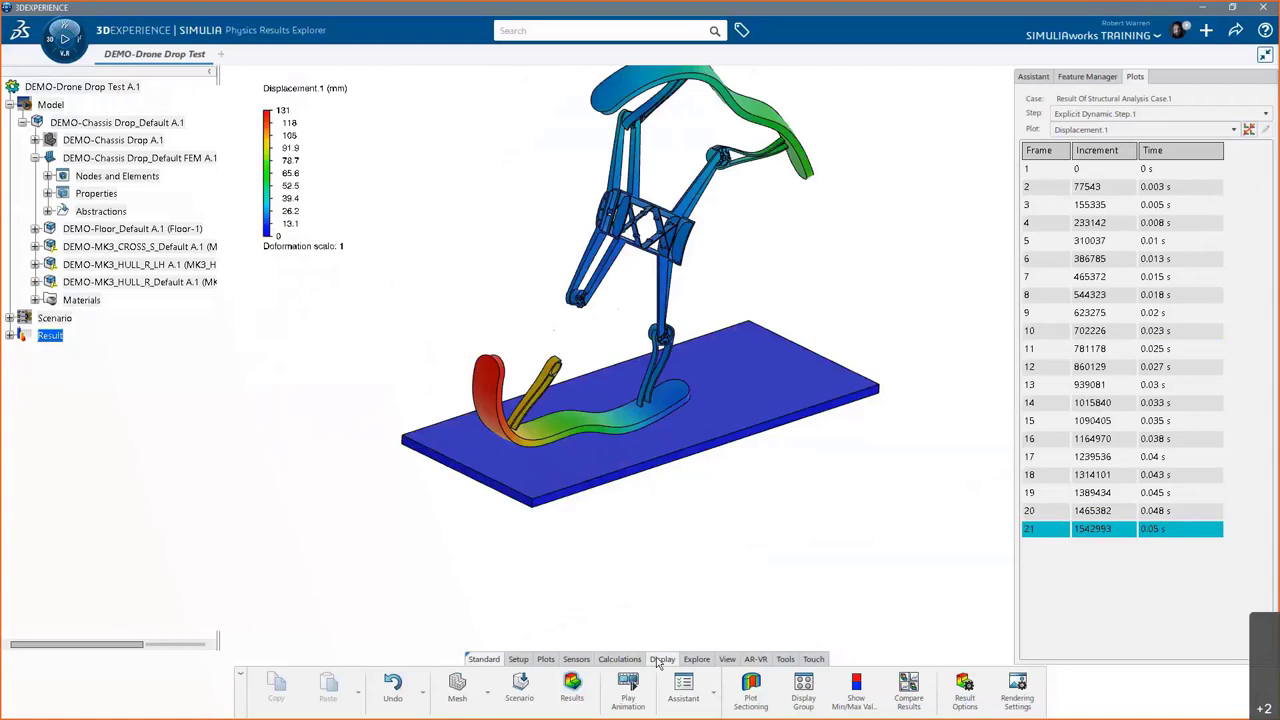
- Section the model with a vertical cut plane, then end the cut to restore the full model
left_click(752, 692)
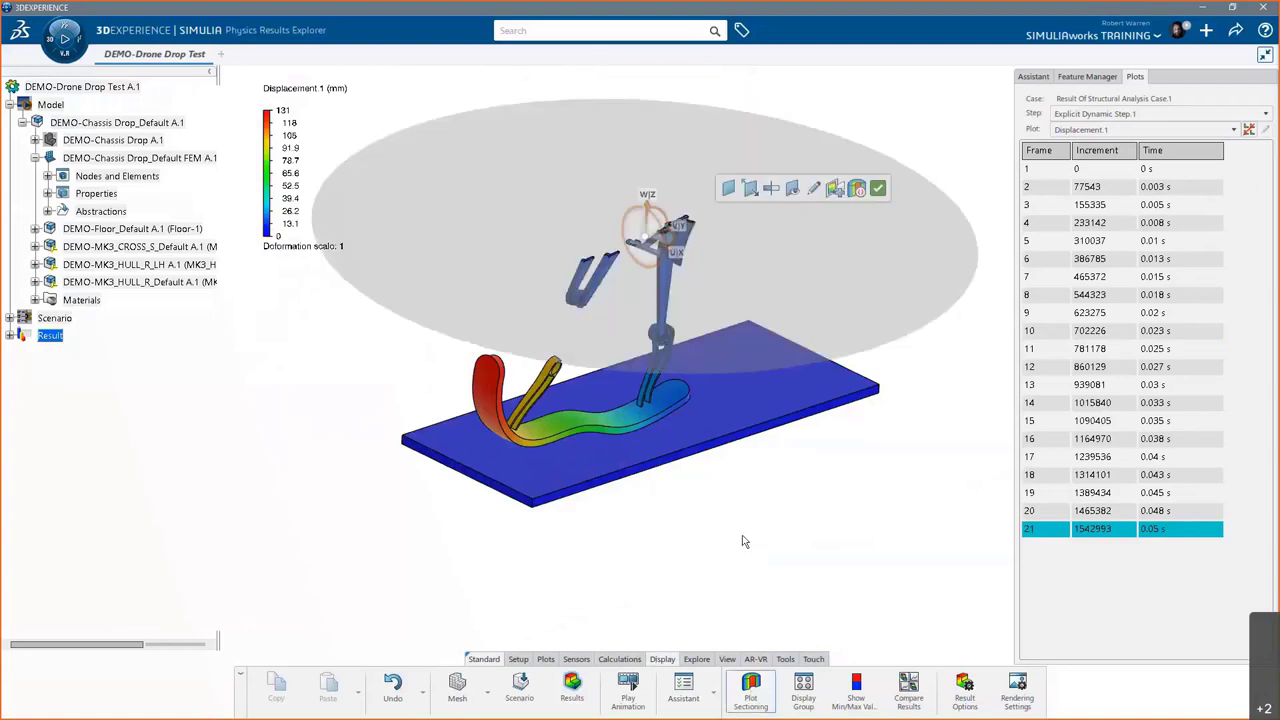
left_click_drag(649, 222, 686, 180)
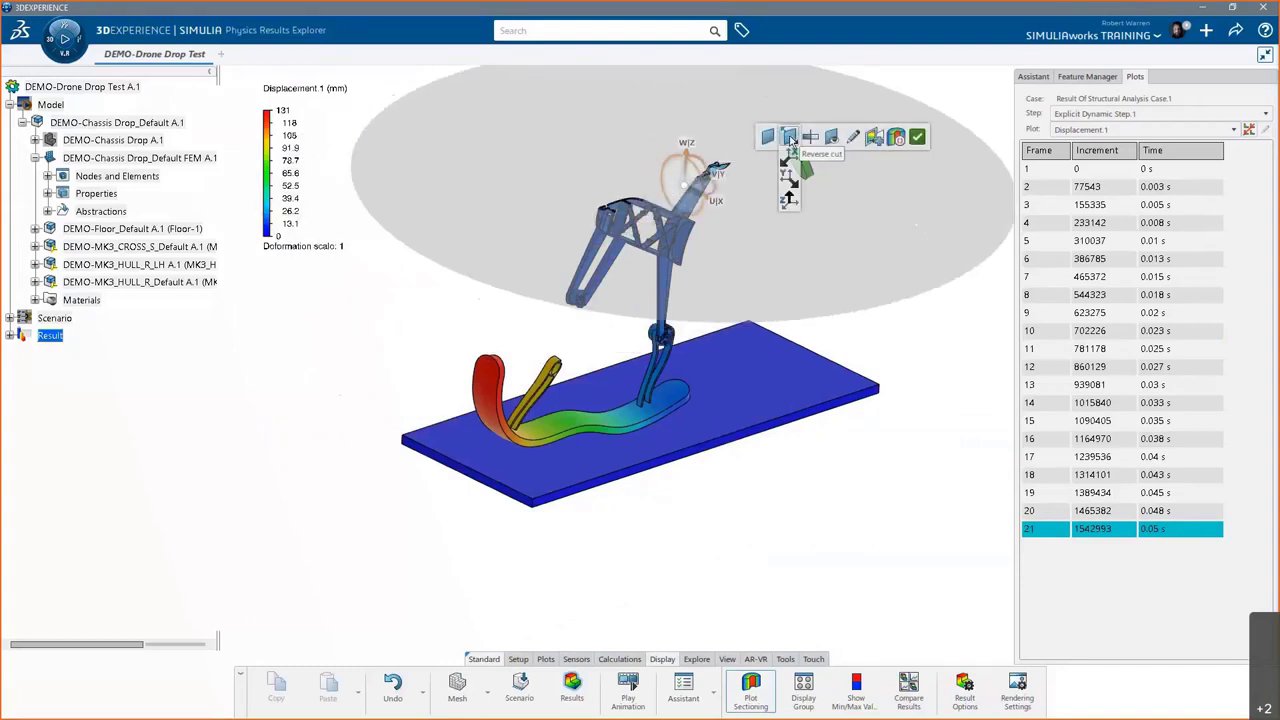
left_click(789, 174)
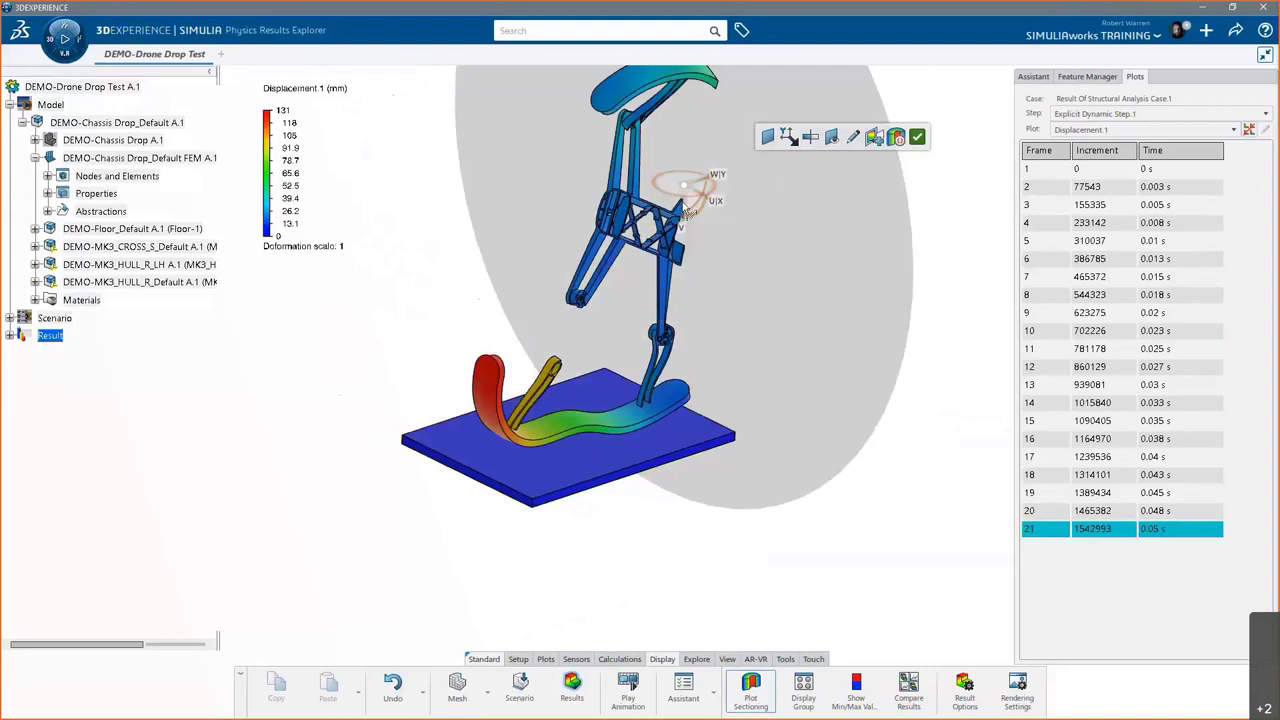
left_click_drag(698, 182, 792, 185)
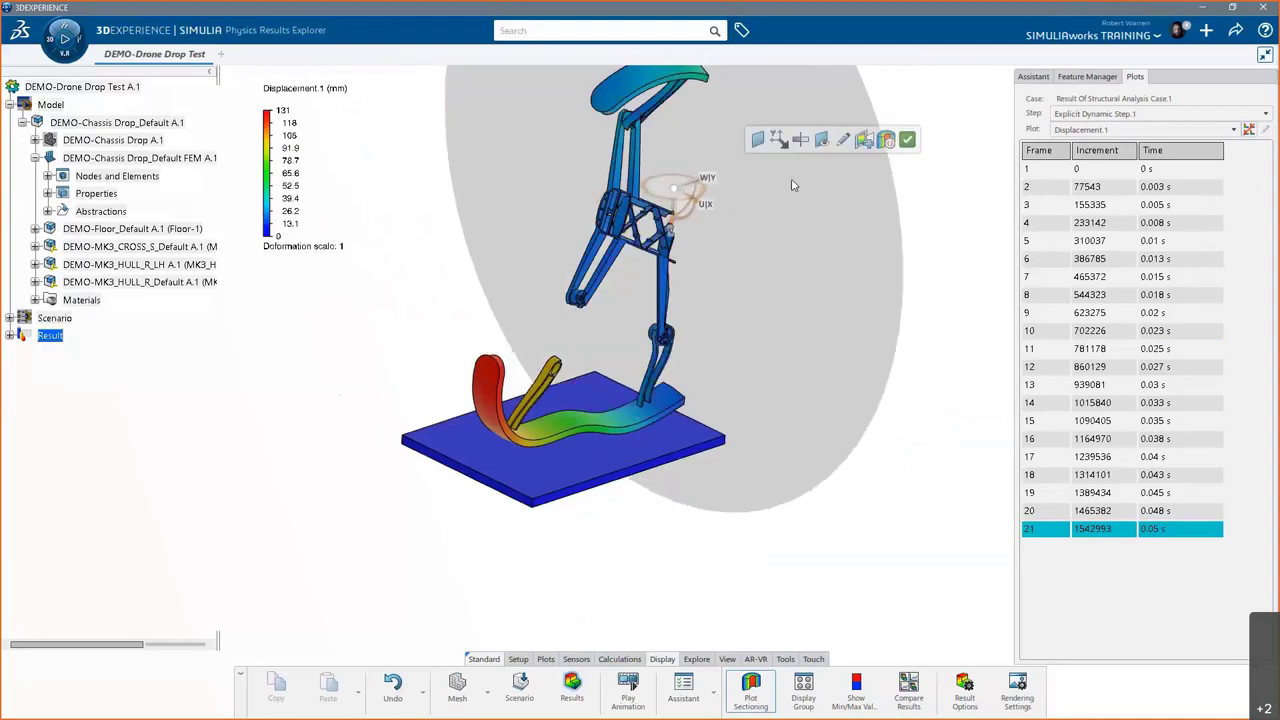
left_click(907, 141)
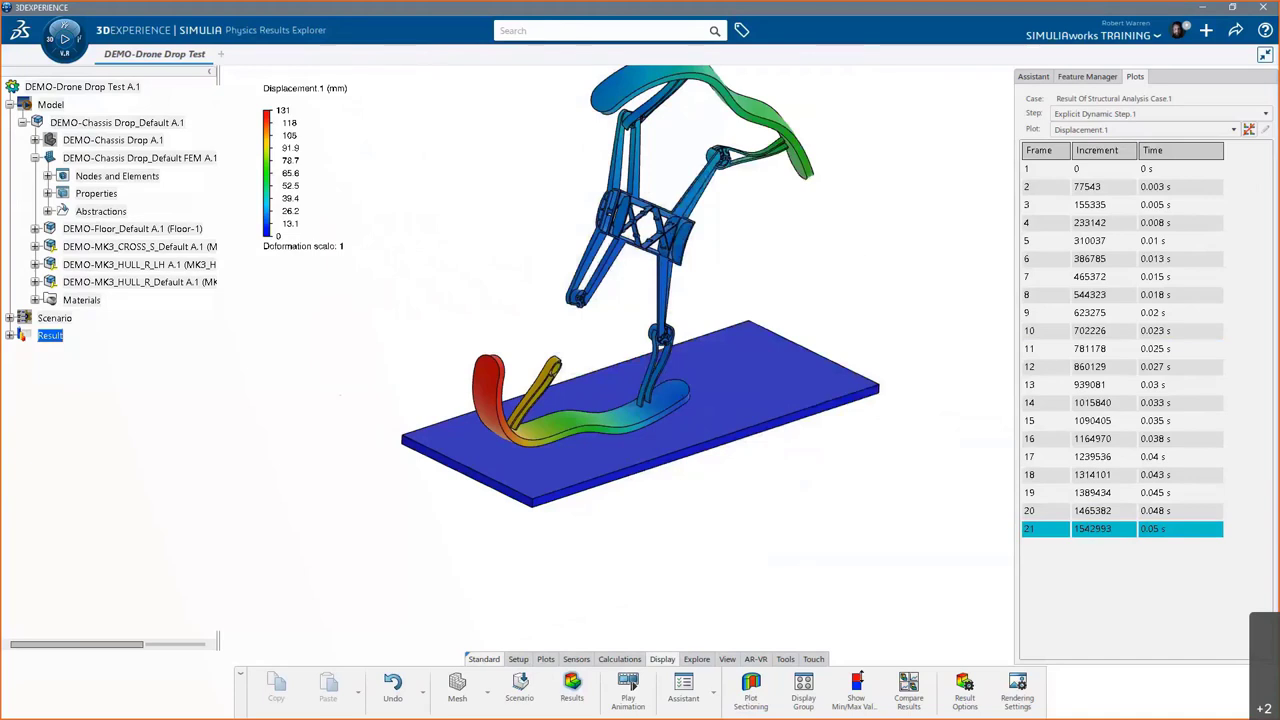
- Turn on the global min/max value display and start an X-Y Plot from Field (XY-Field U.1)
left_click(855, 692)
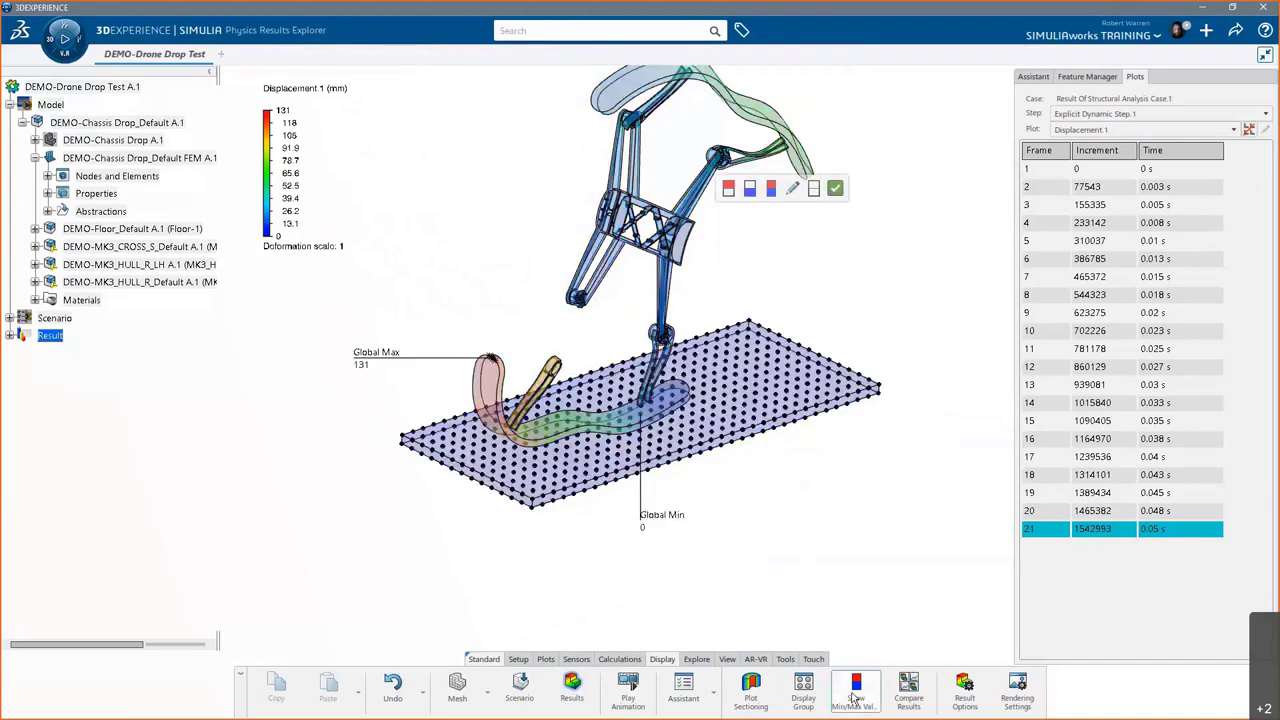
left_click(855, 697)
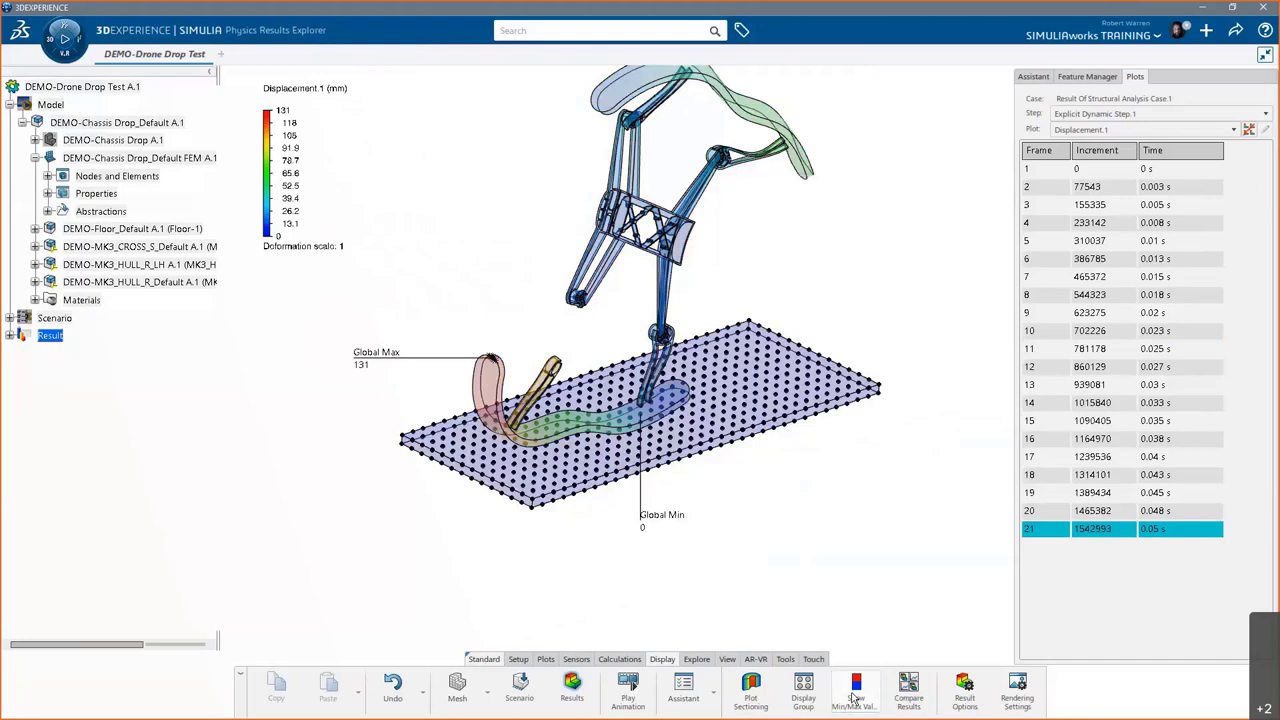
left_click(855, 694)
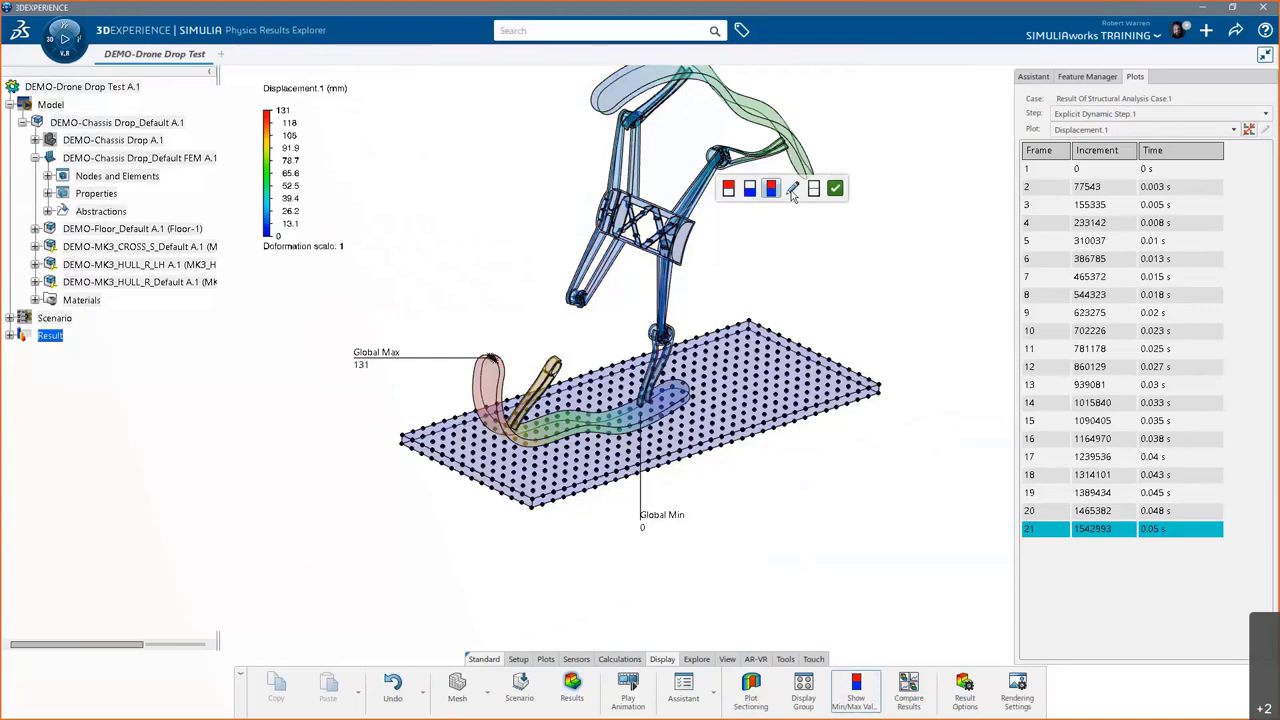
left_click(814, 192)
left_click(857, 690)
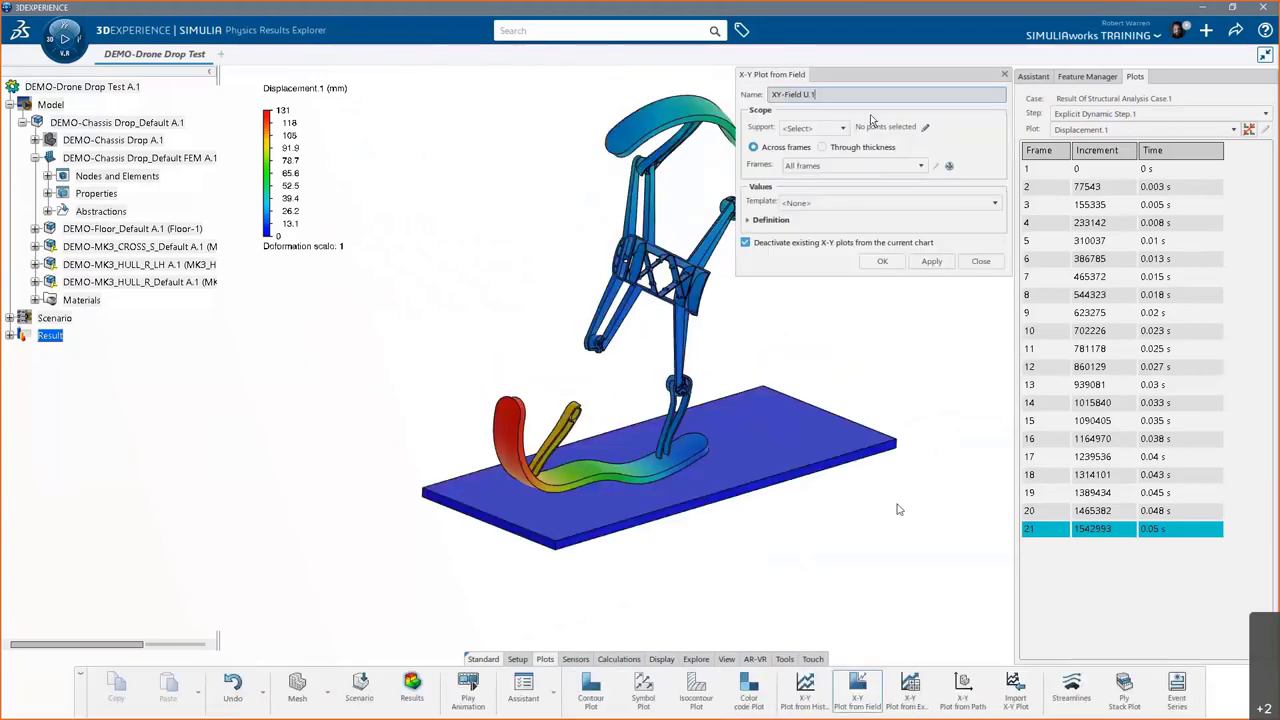
- Define the X-Y plot on node set Fixed Displacement1, all frames, Reaction Force template, and apply
left_click(841, 128)
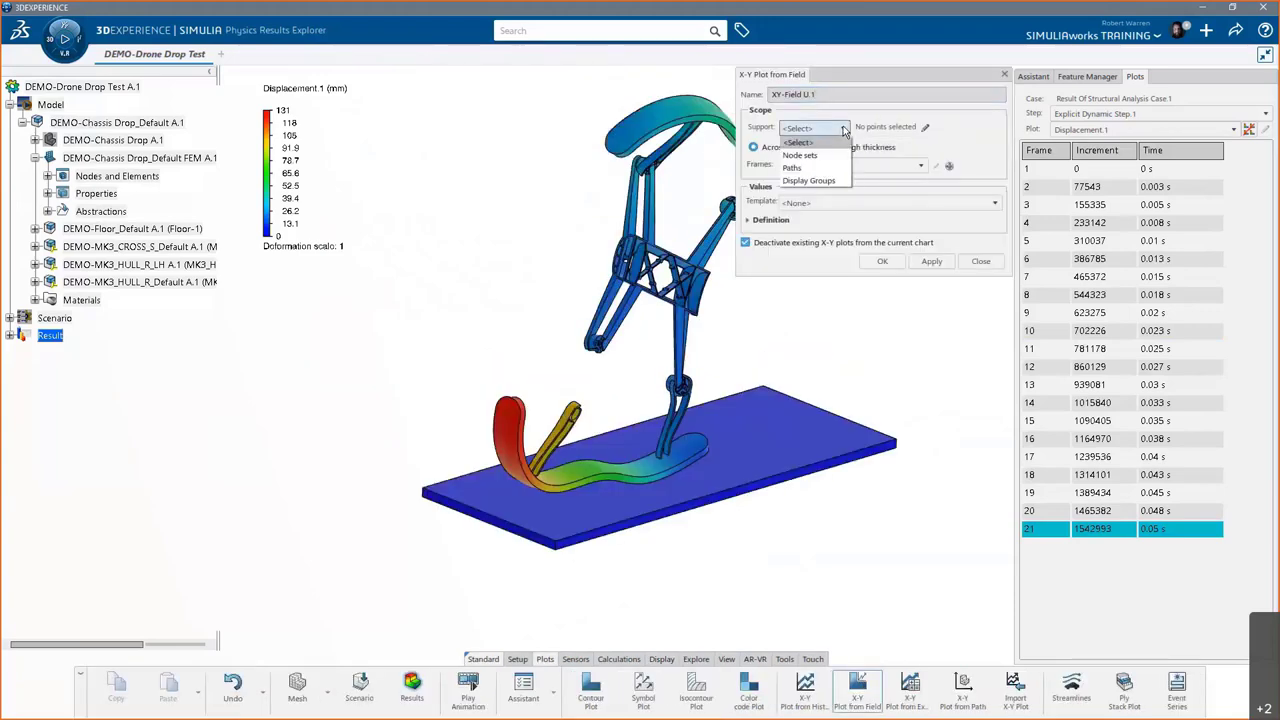
left_click(824, 157)
left_click(971, 128)
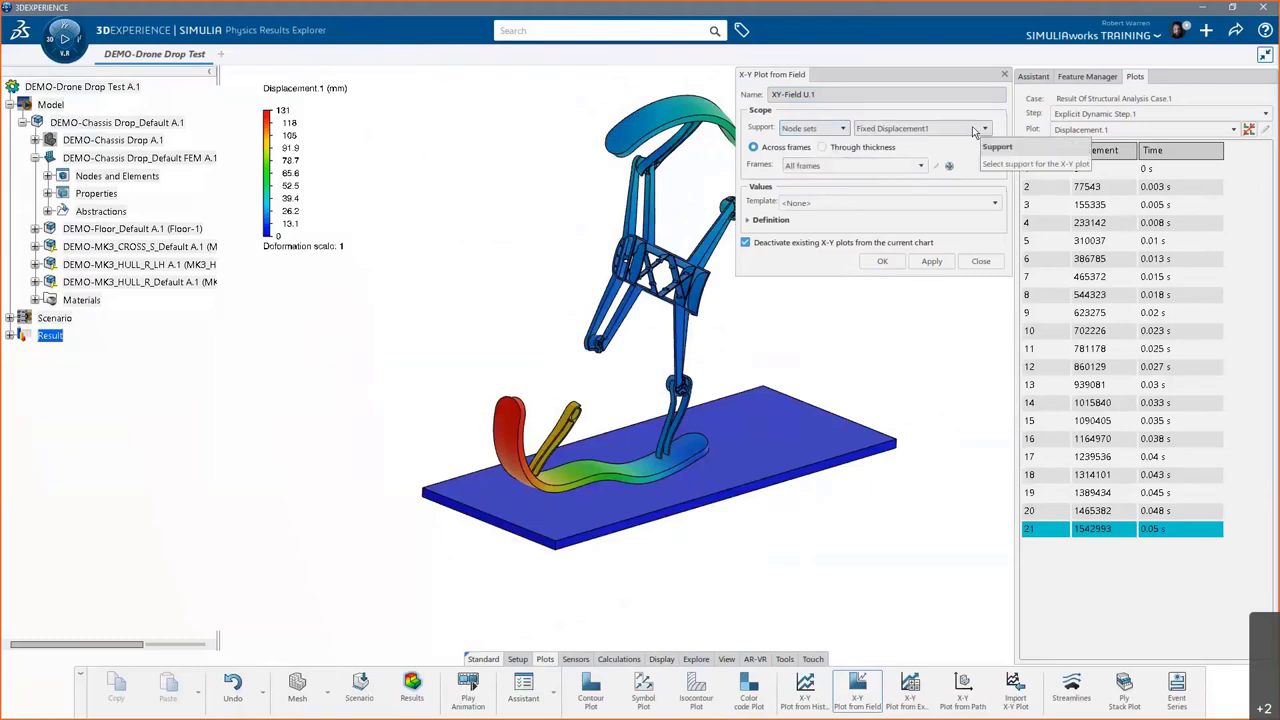
left_click(967, 140)
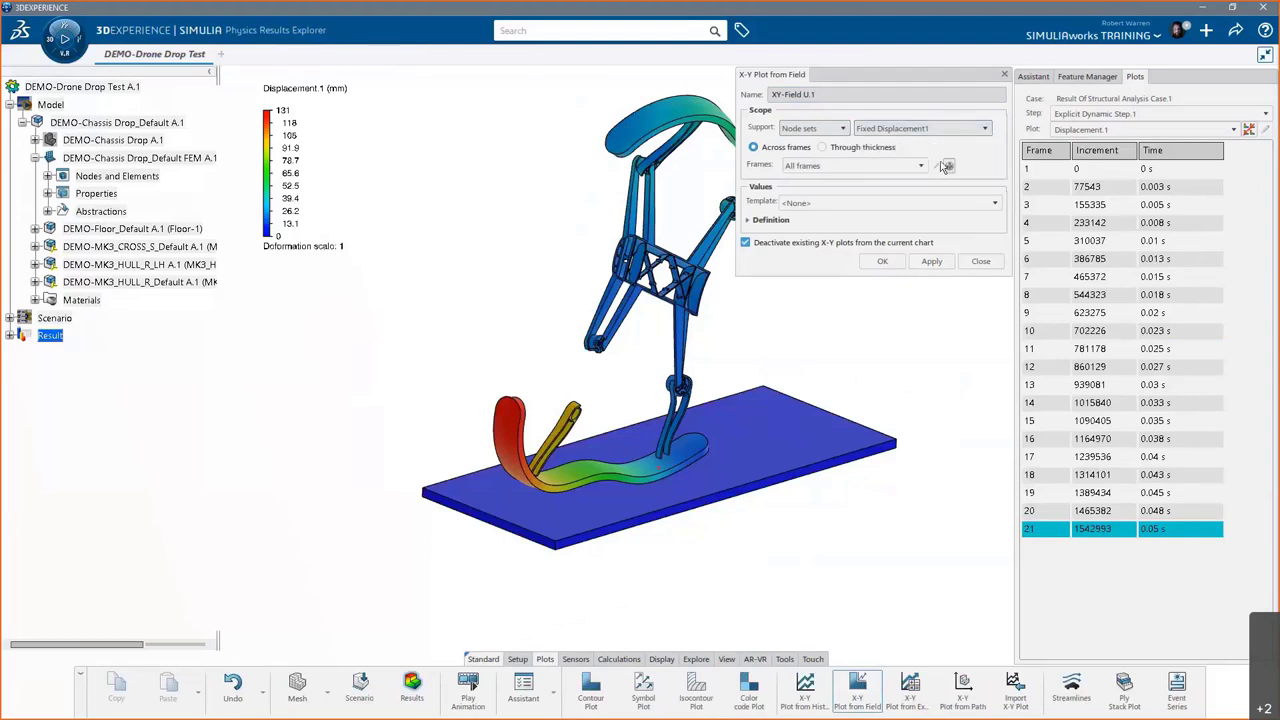
left_click(921, 166)
left_click(921, 166)
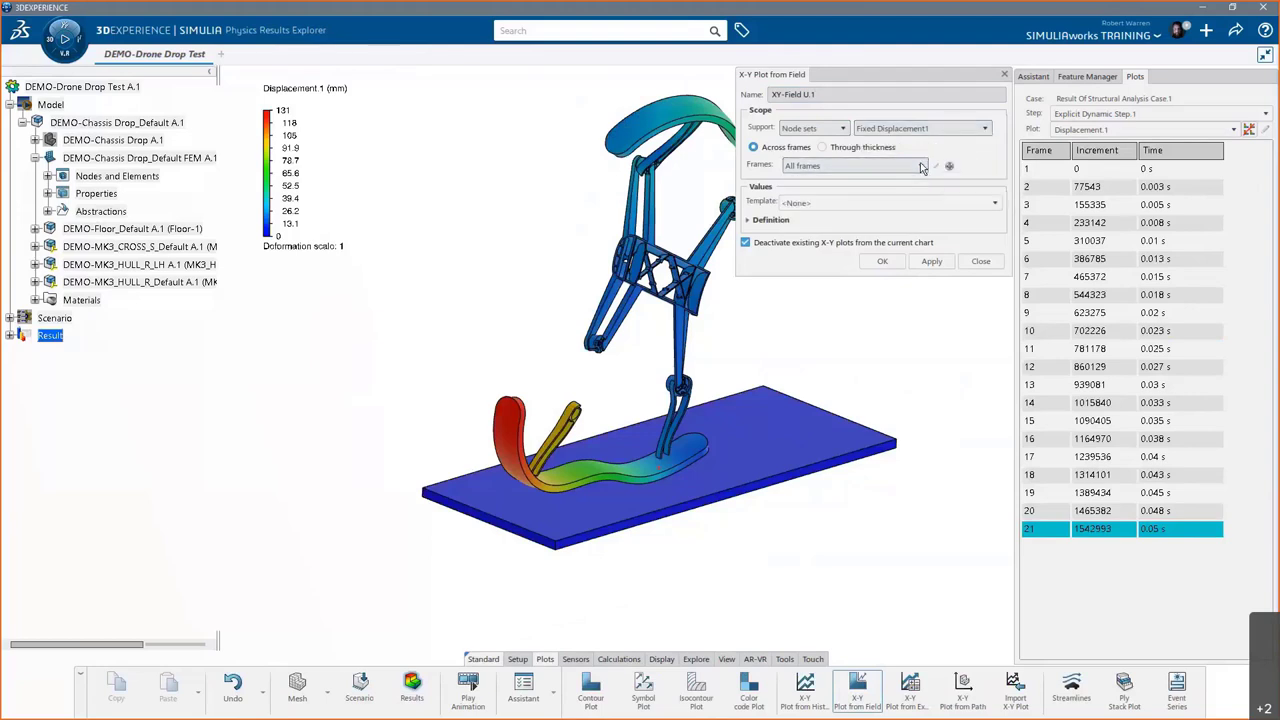
left_click(886, 200)
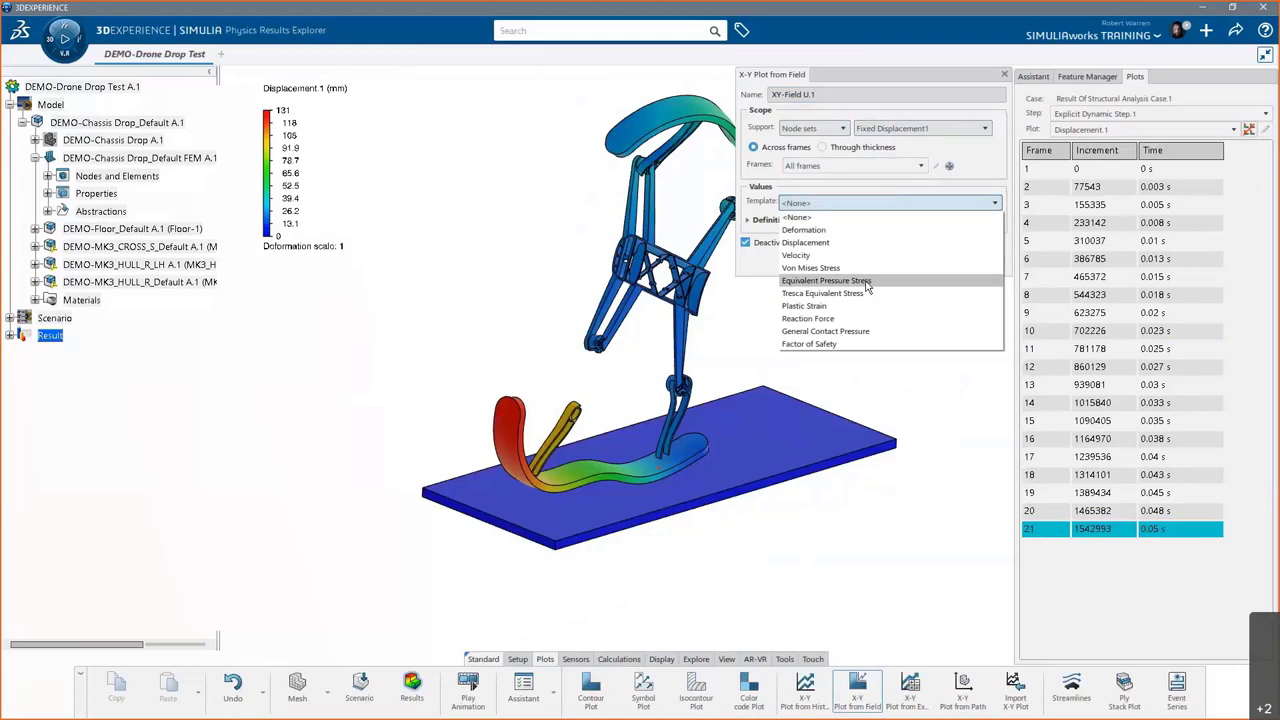
left_click(863, 316)
left_click(928, 262)
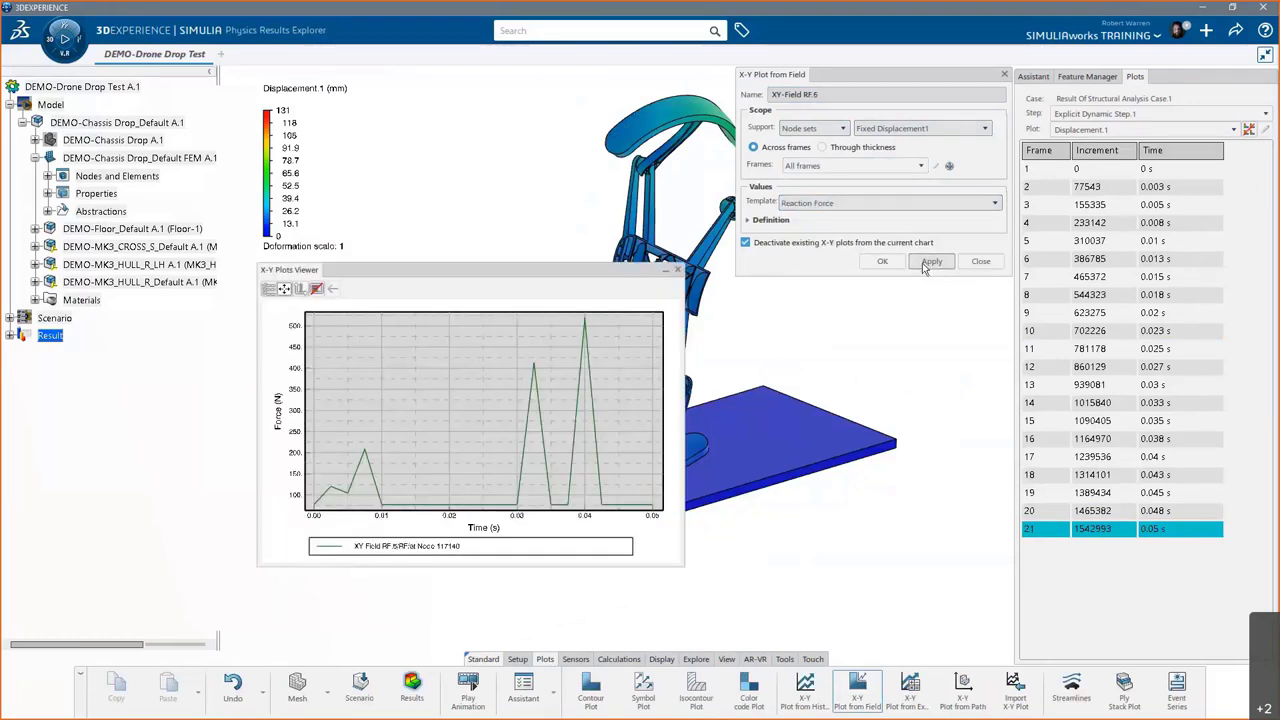
- Widen the plot viewer and confirm, showing the XY-Field RF.6 reaction force over time
left_click_drag(684, 355, 880, 351)
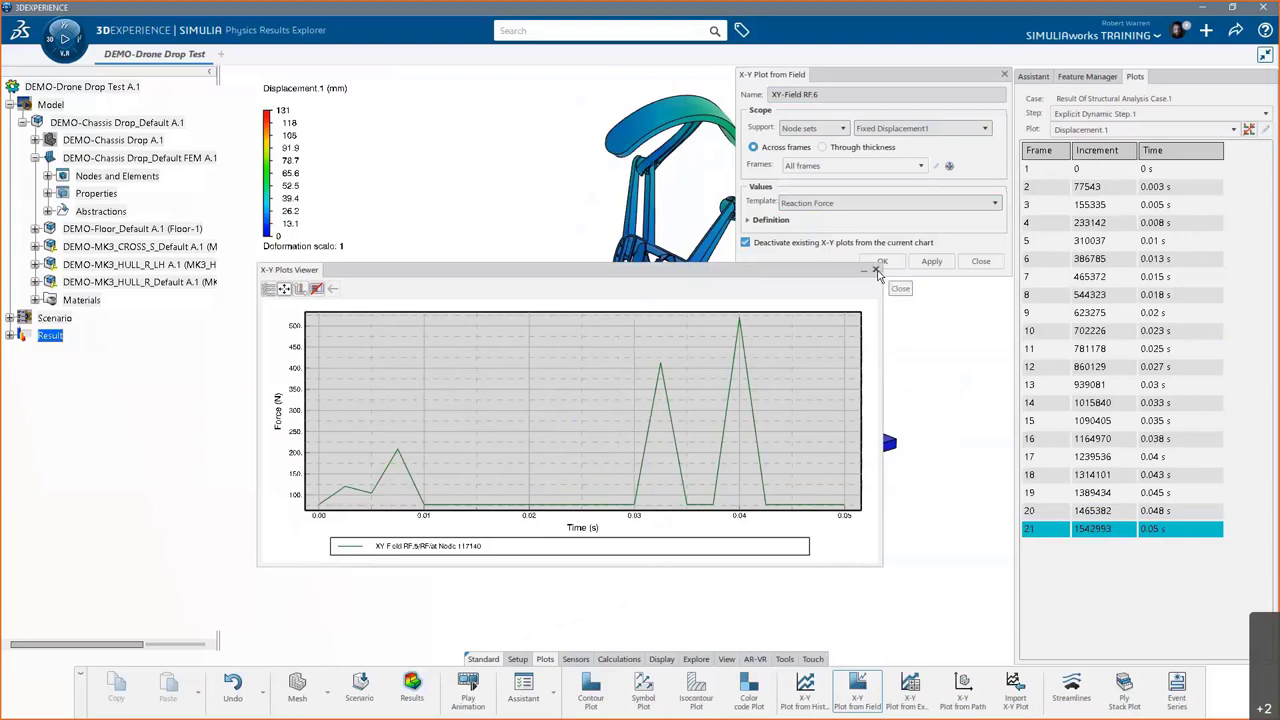
left_click(876, 271)
left_click(883, 262)
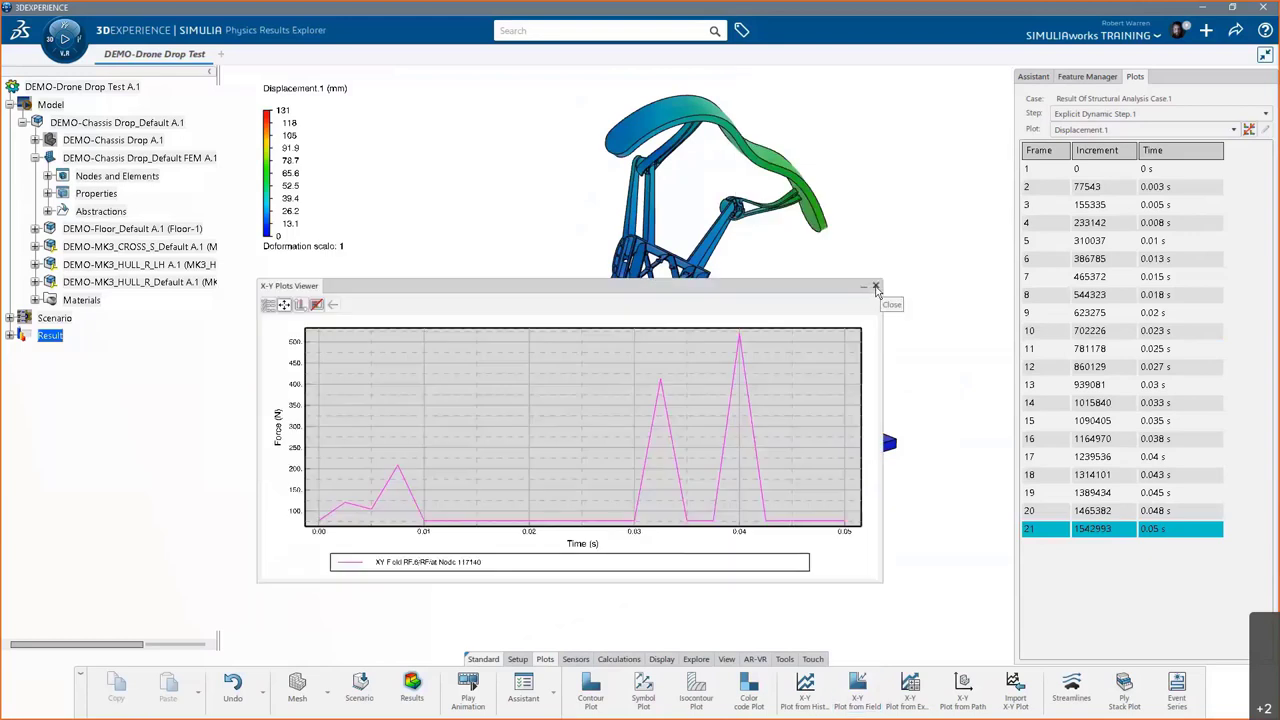
left_click(876, 289)
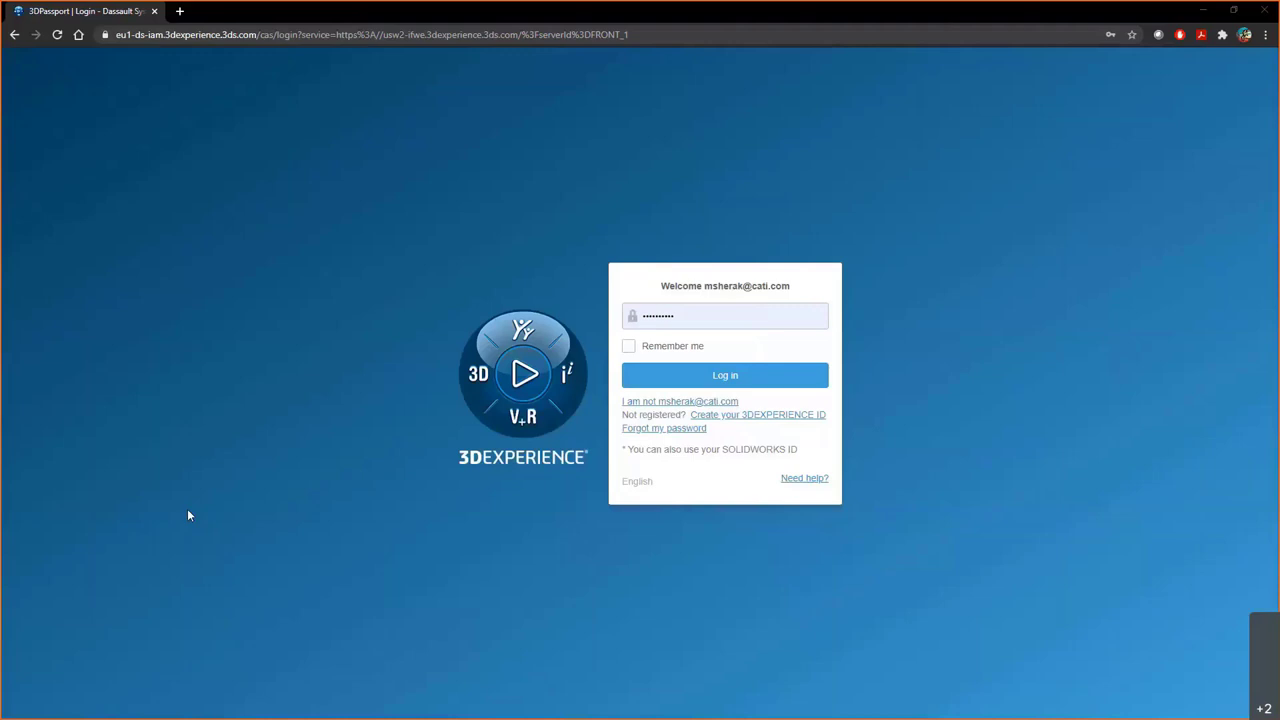
- Log back in to the 3DDashboard with the filled-in account password
left_click(676, 371)
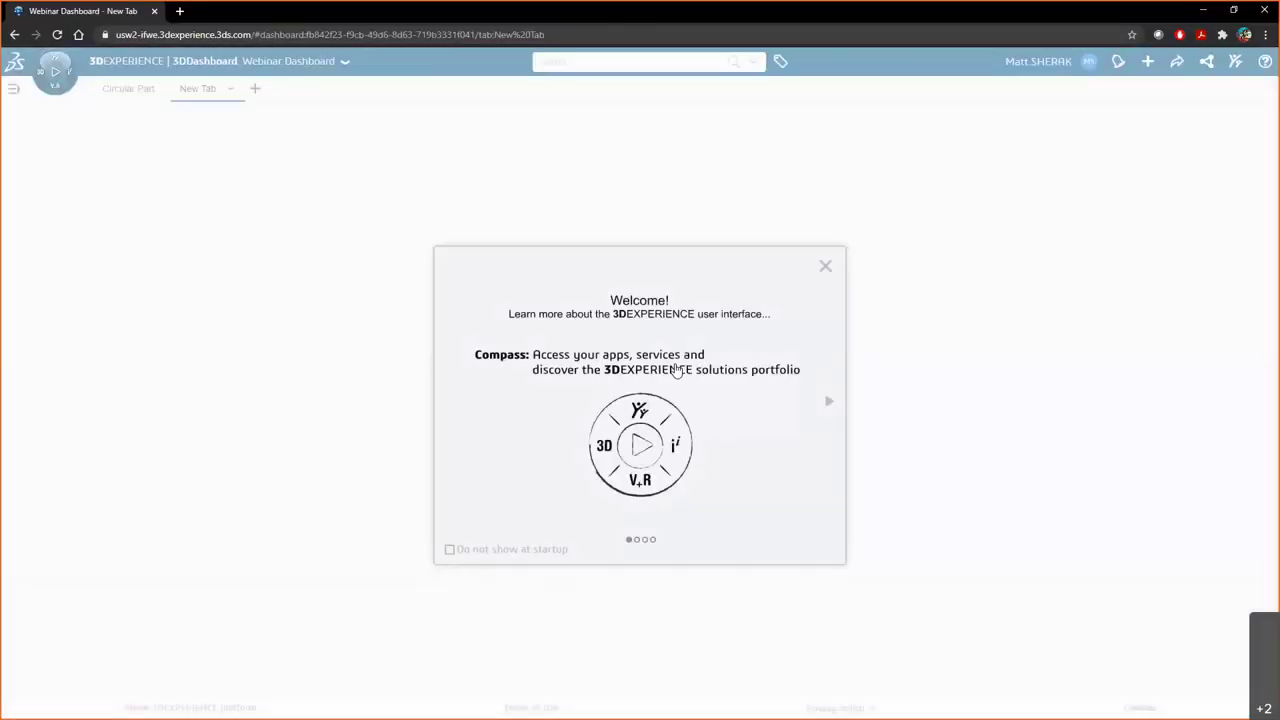
- Dismiss the welcome tour and search platform content for 'Drop Test'
left_click(826, 268)
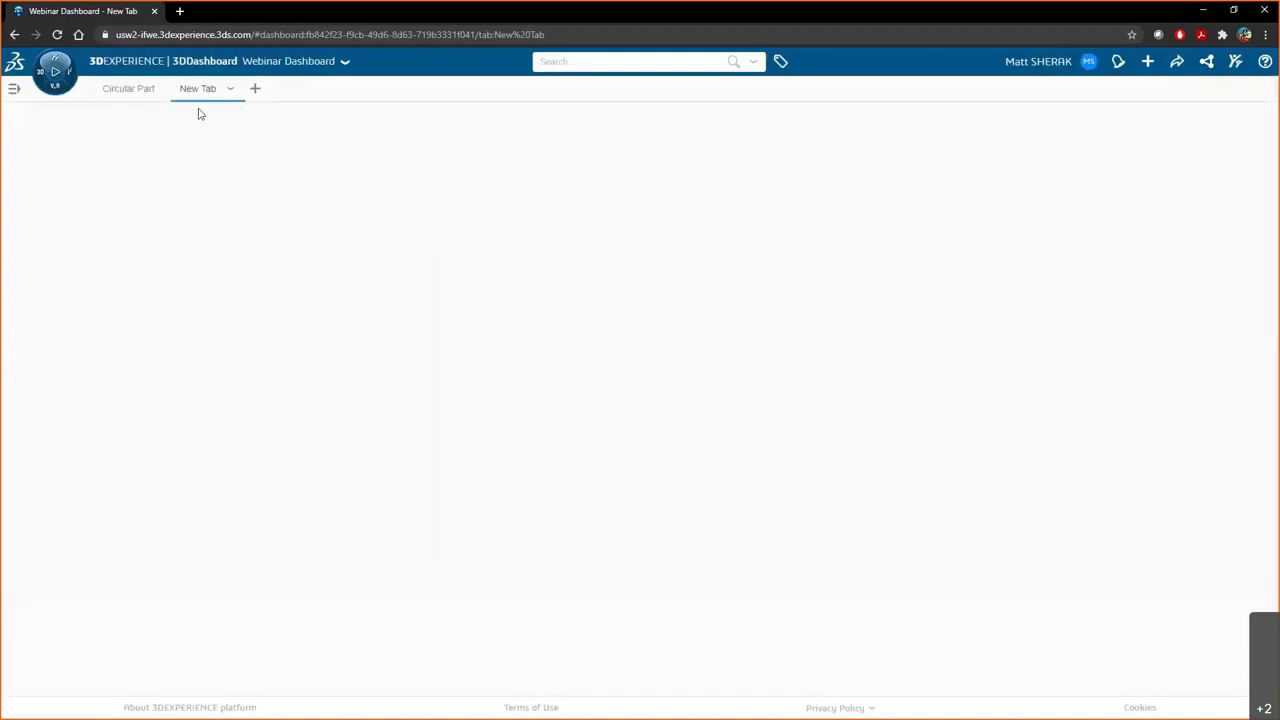
left_click(556, 61)
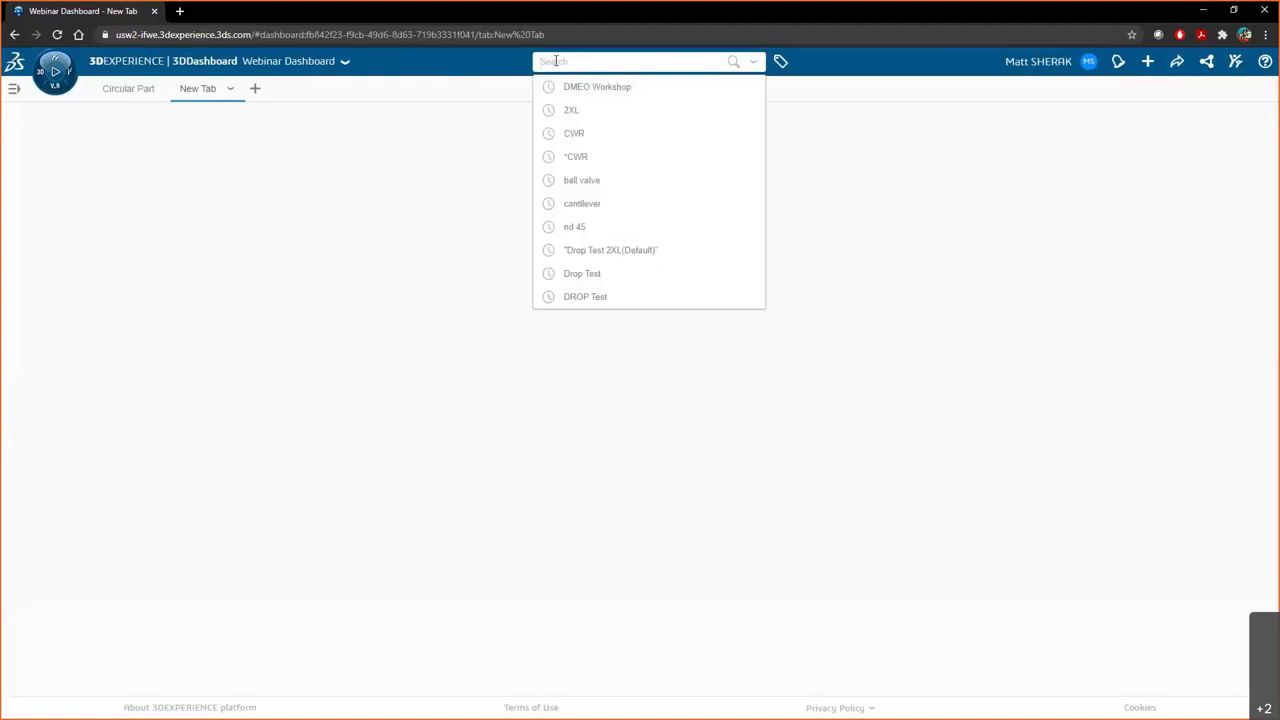
type("Drop Test")
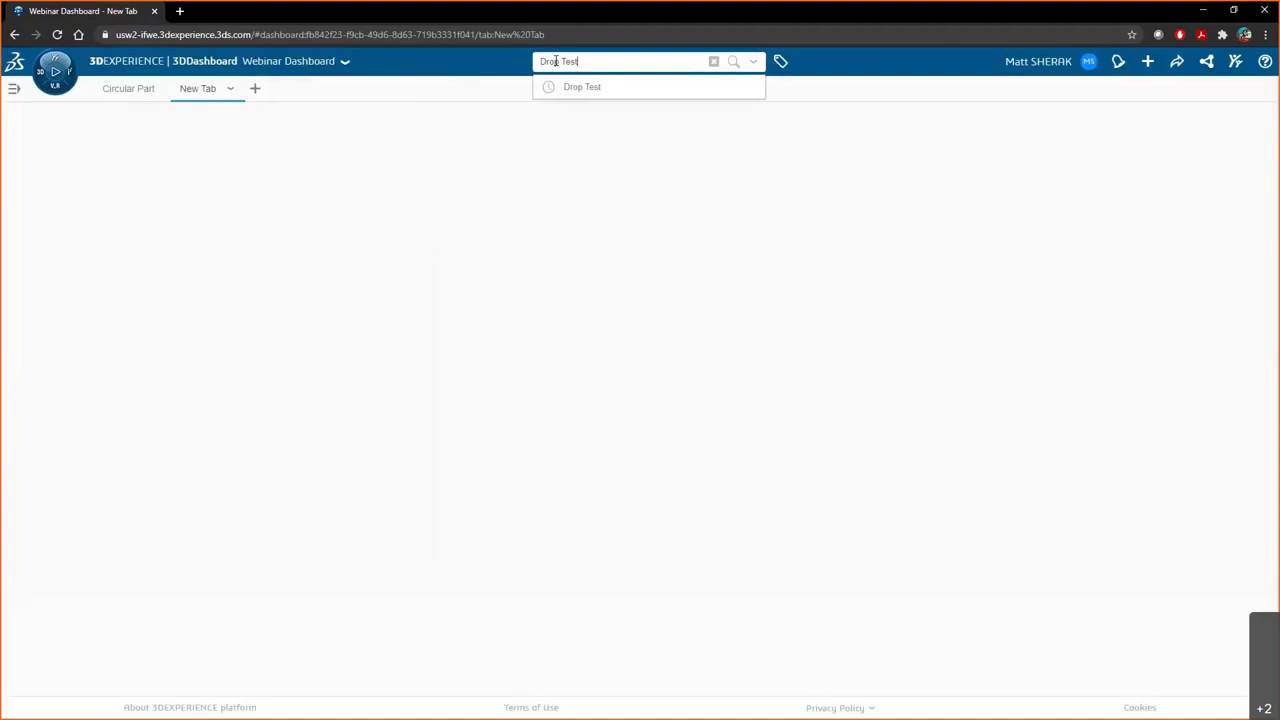
key("Return")
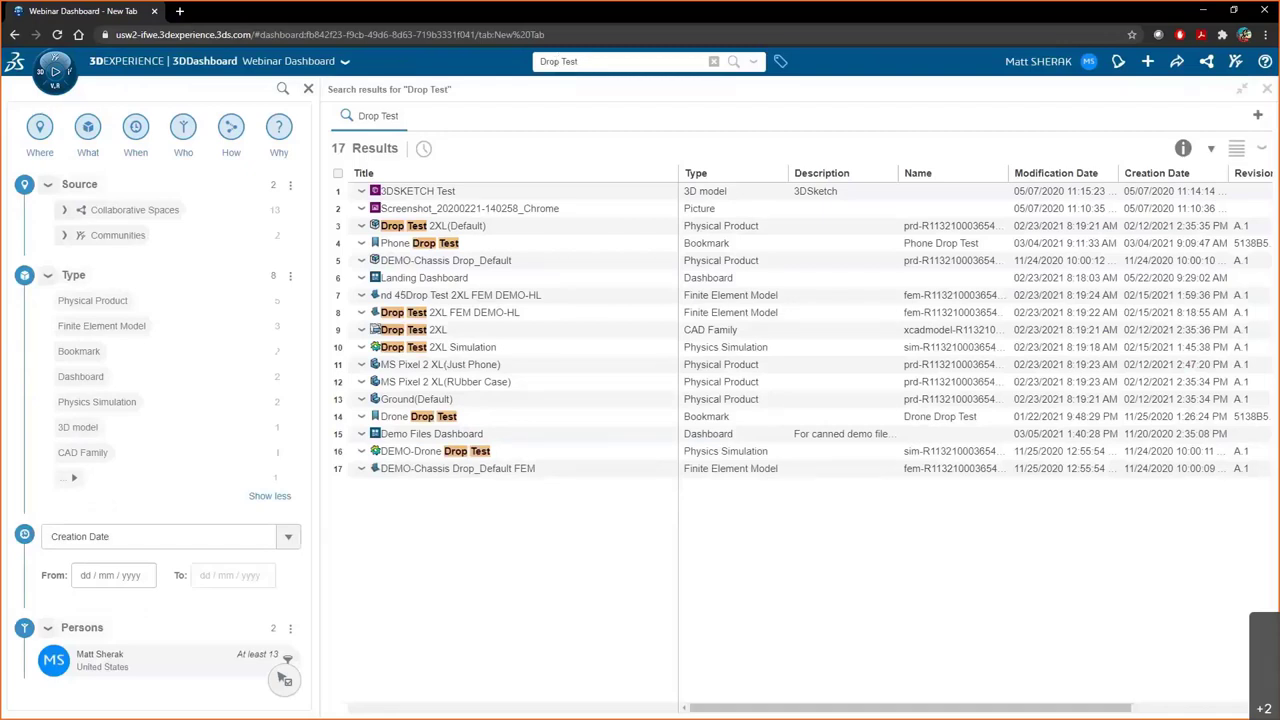
- Open ENOVIA Relations for the DEMO-Drone Drop Test simulation from the results
left_click(361, 453)
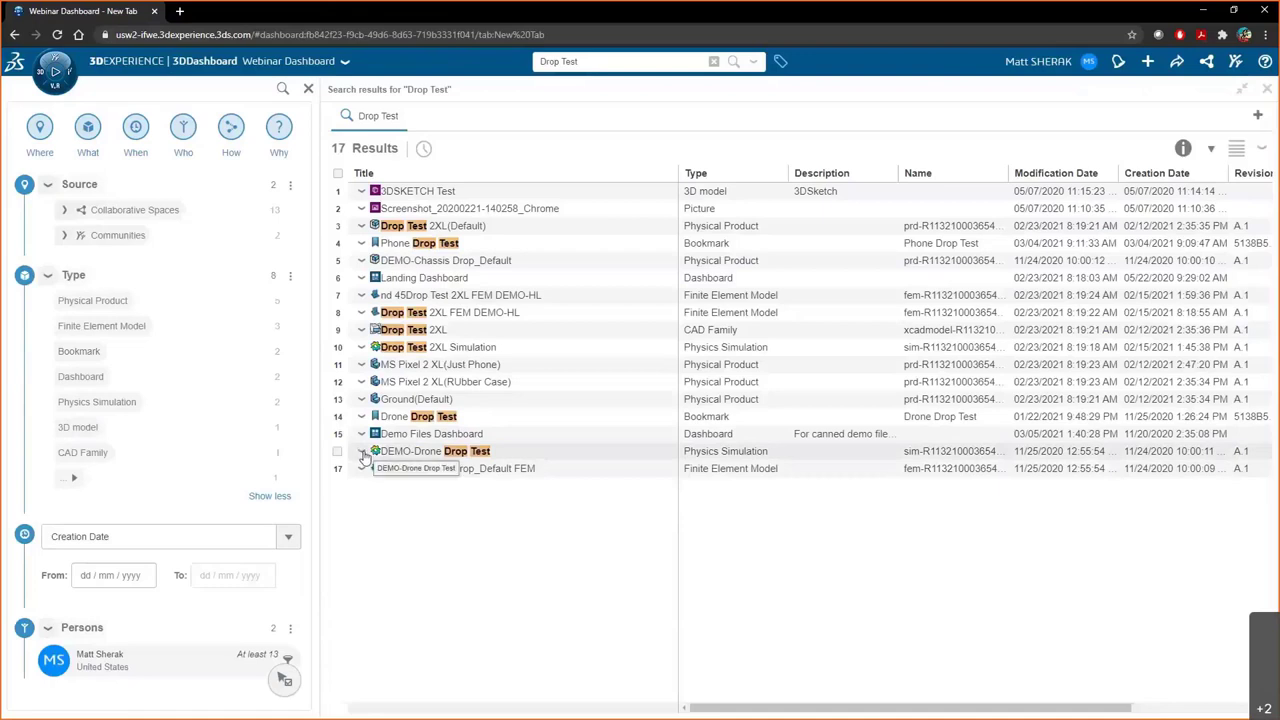
left_click(363, 454)
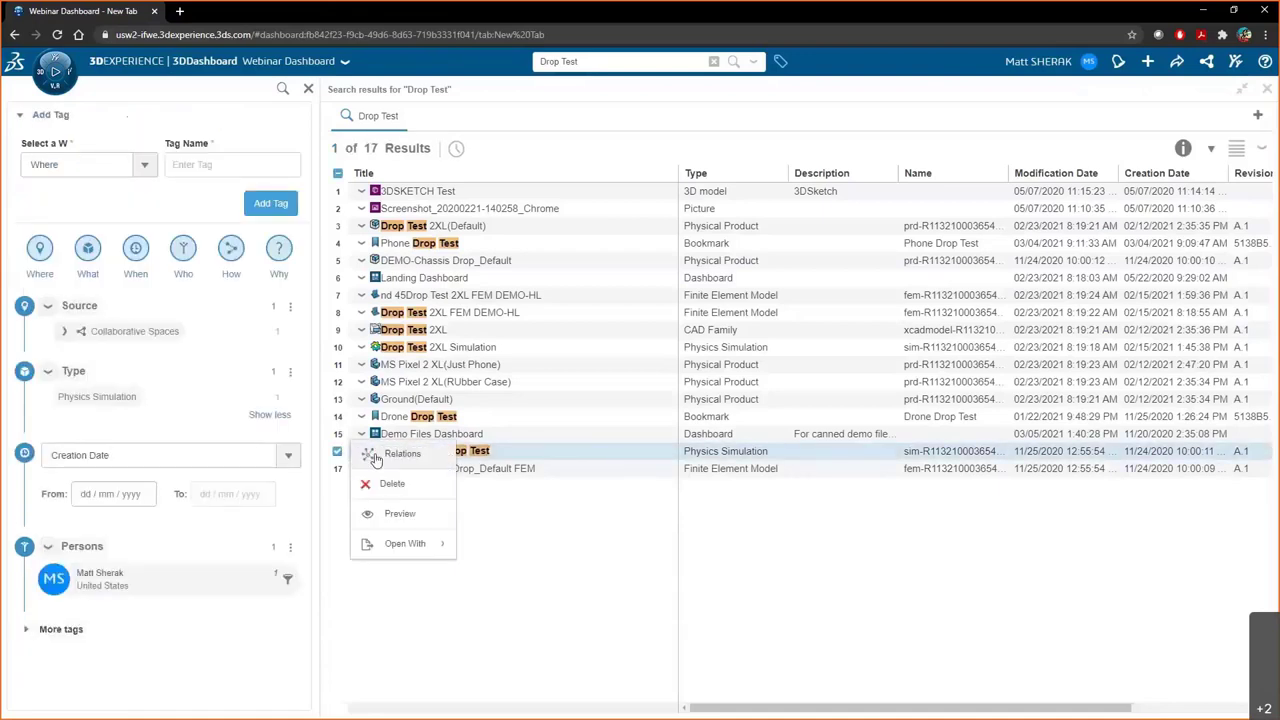
left_click(376, 456)
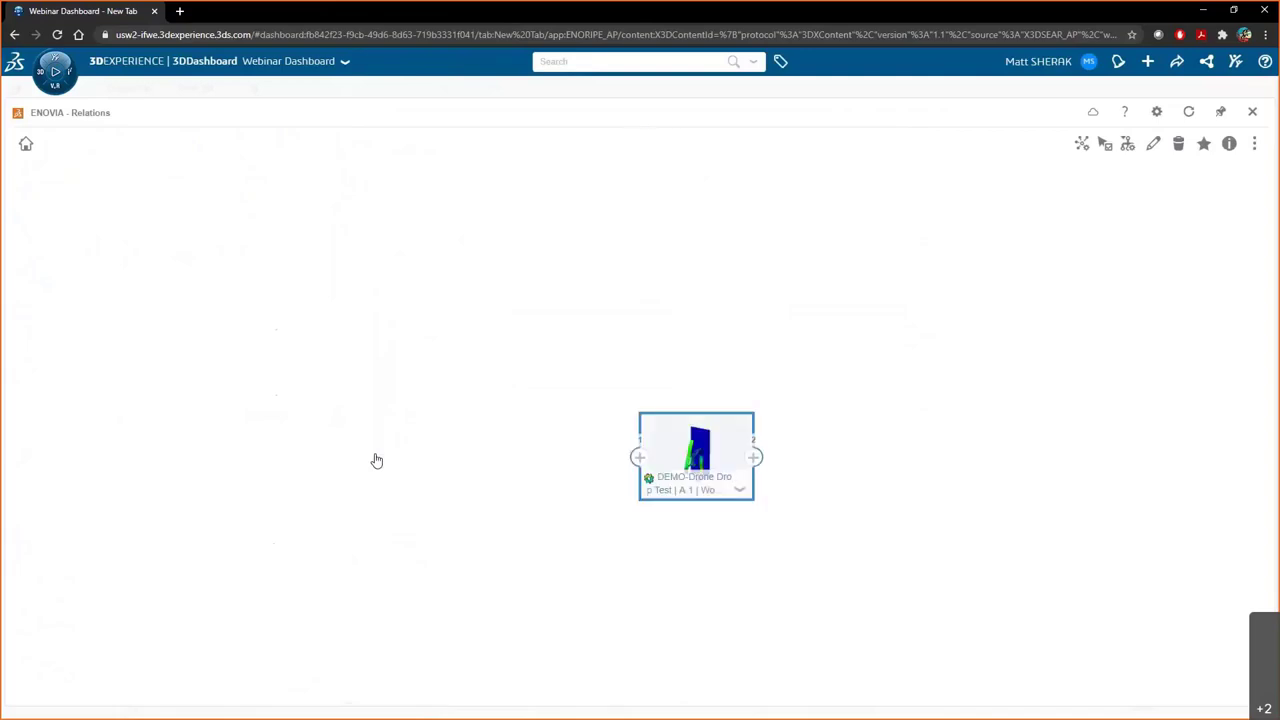
- Expand the simulation's related objects and pin the Relations widget to a new Webinar Dashboard tab
mouse_move(755, 462)
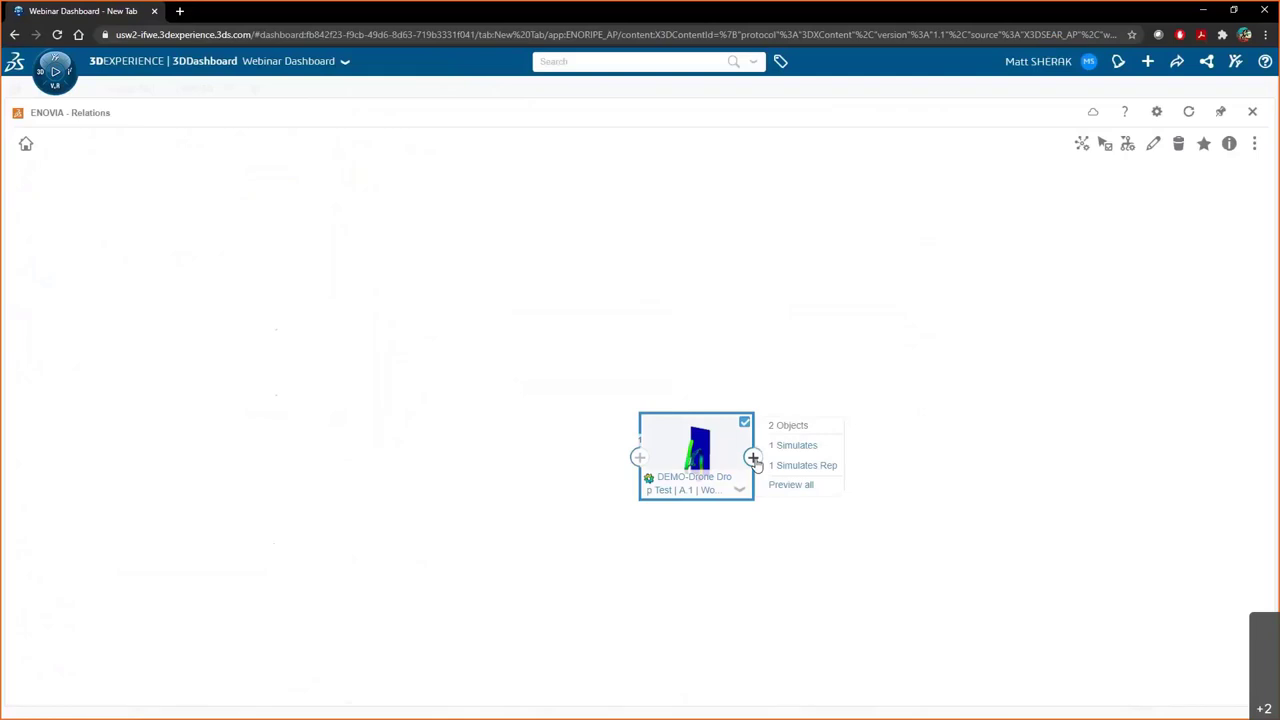
mouse_move(642, 464)
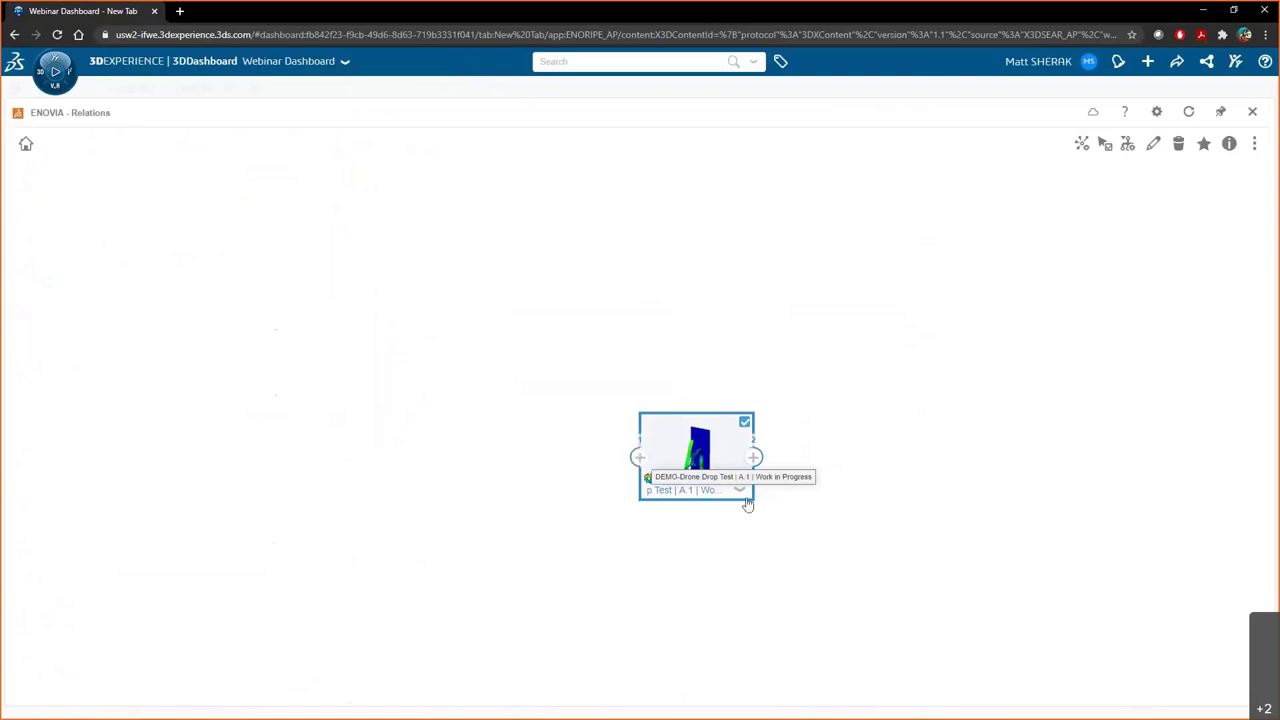
left_click(753, 457)
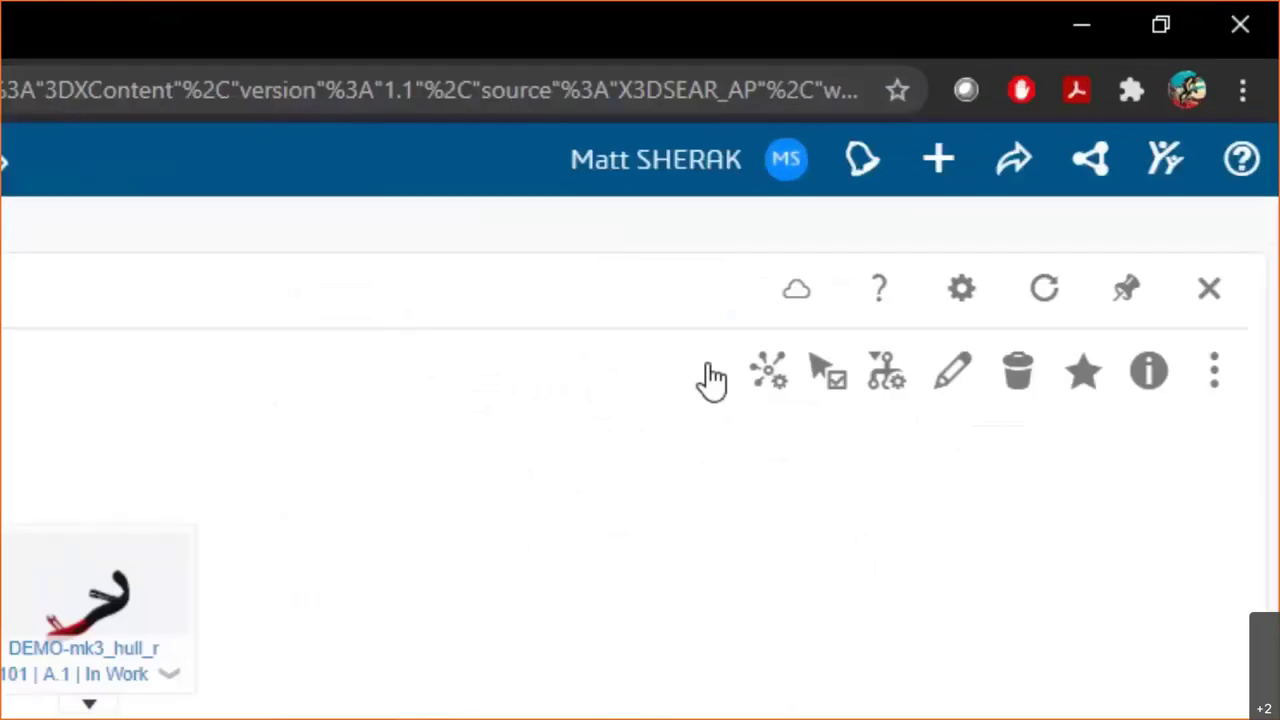
left_click(1125, 295)
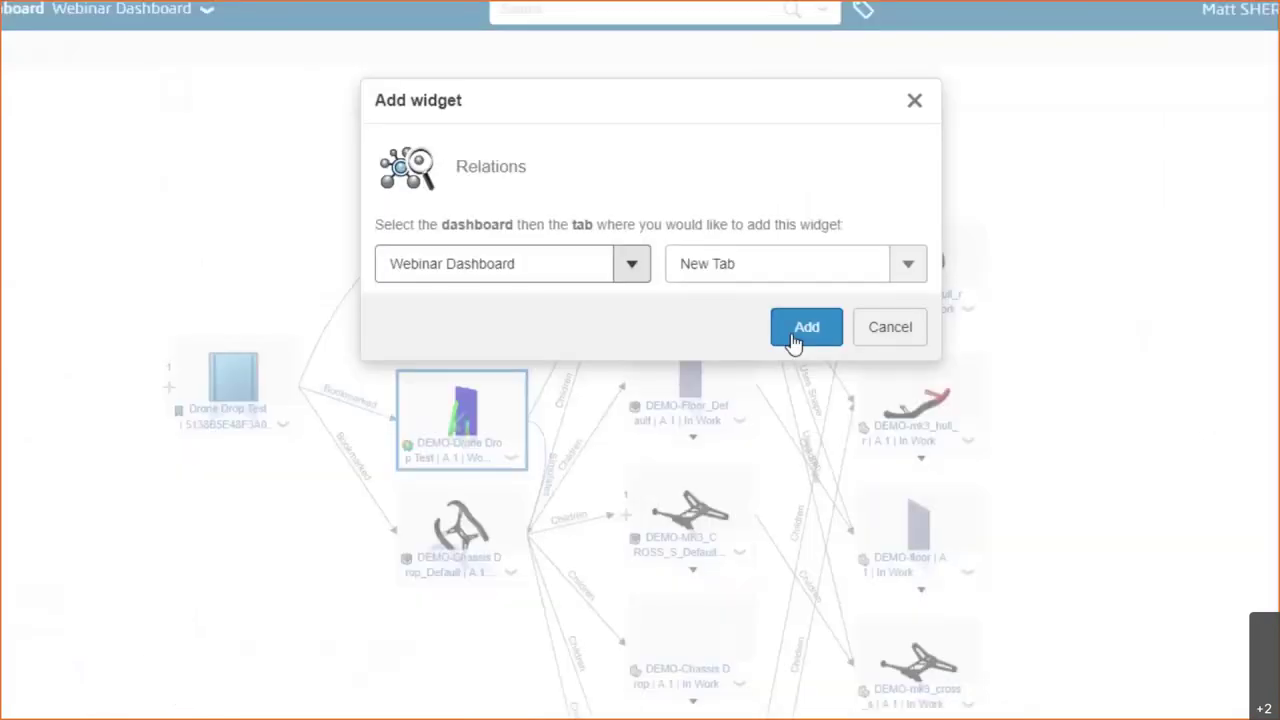
left_click(941, 442)
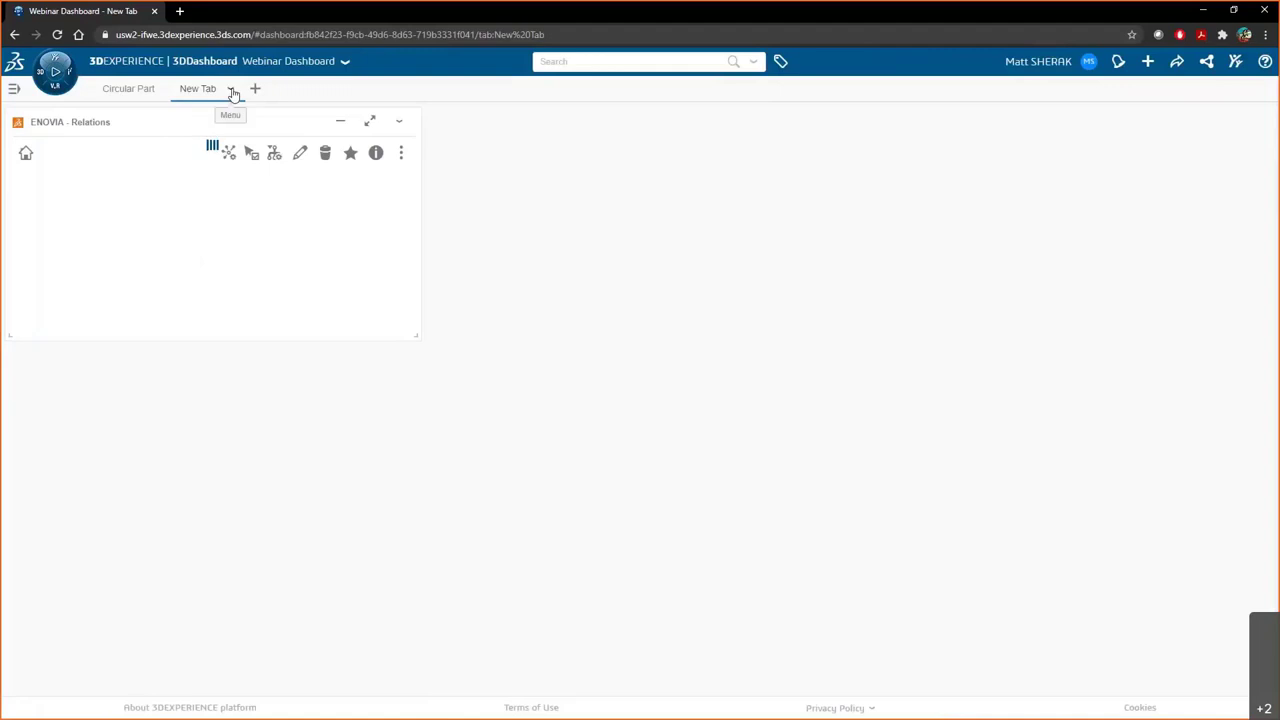
- Rename the new dashboard tab to 'Drone Drop Test'
left_click(231, 91)
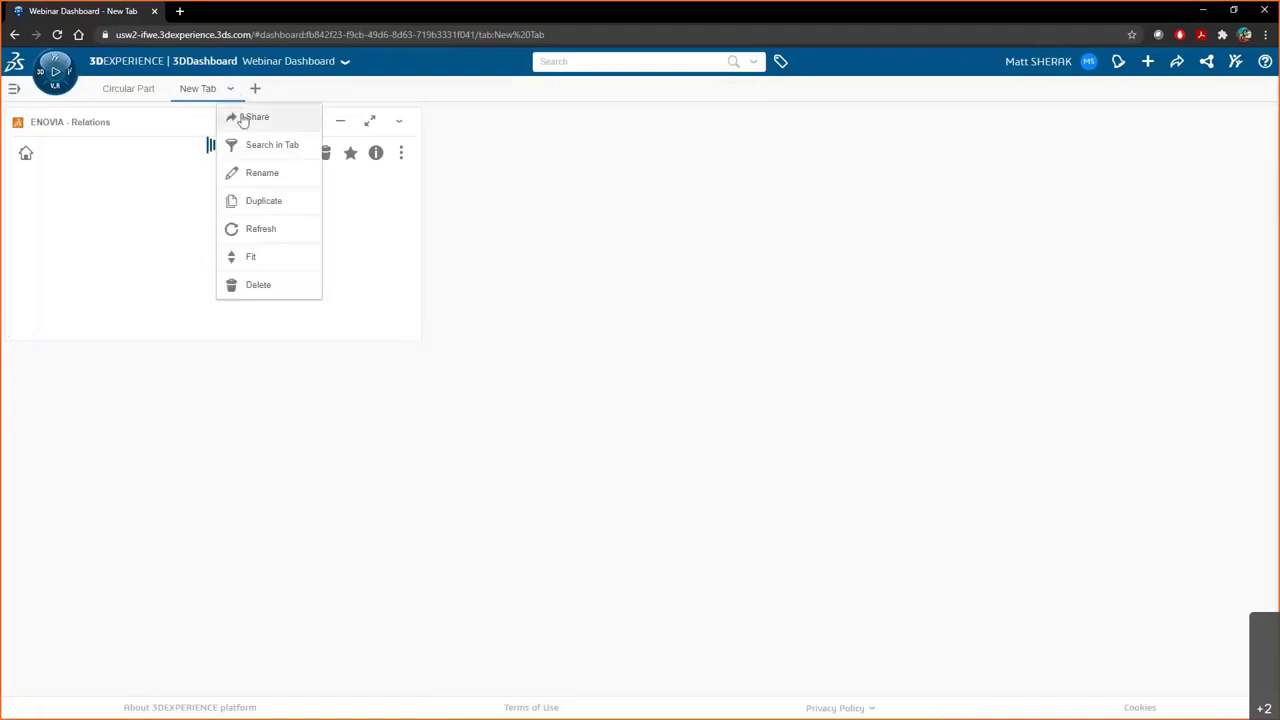
left_click(261, 174)
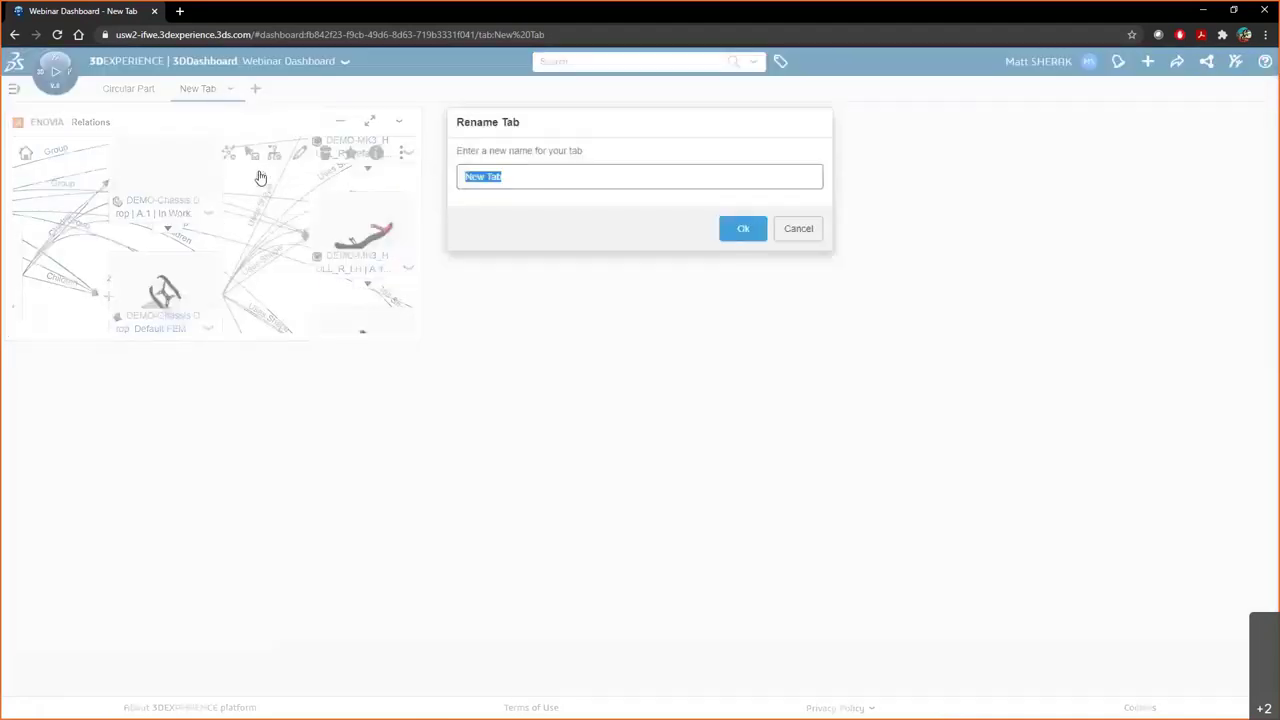
type("Drone Drop Test")
left_click(745, 238)
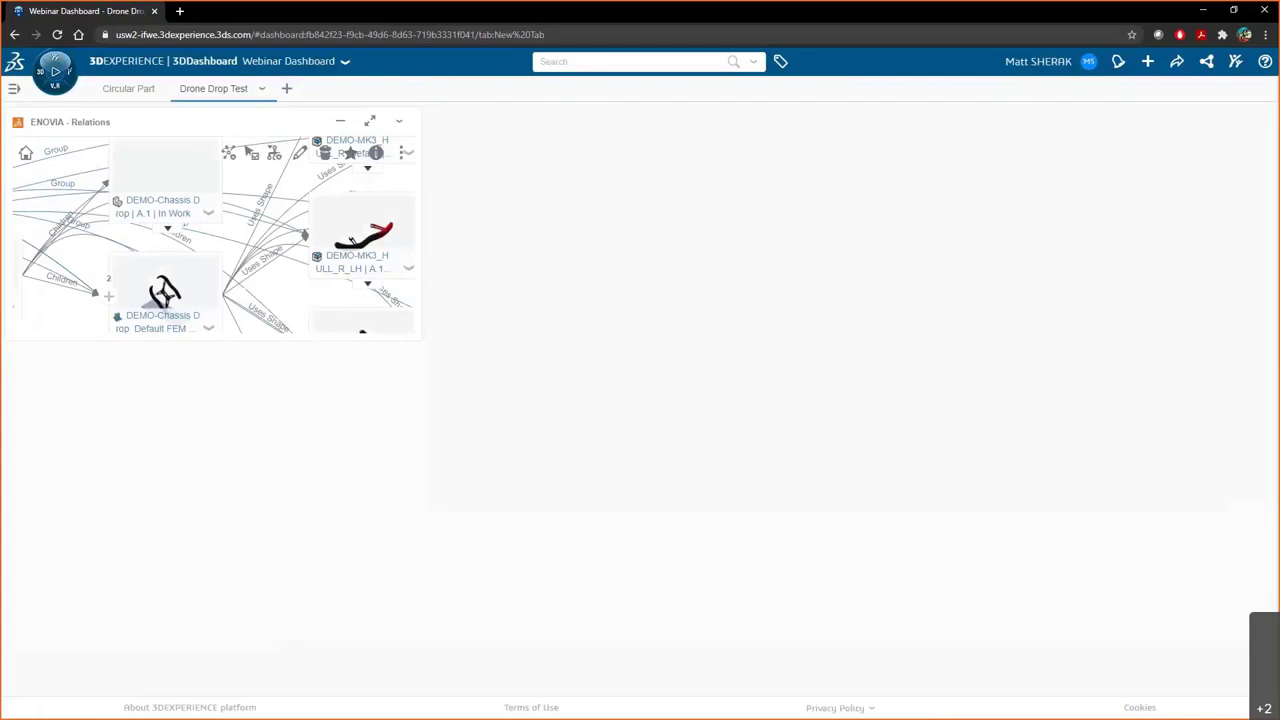
left_click(52, 75)
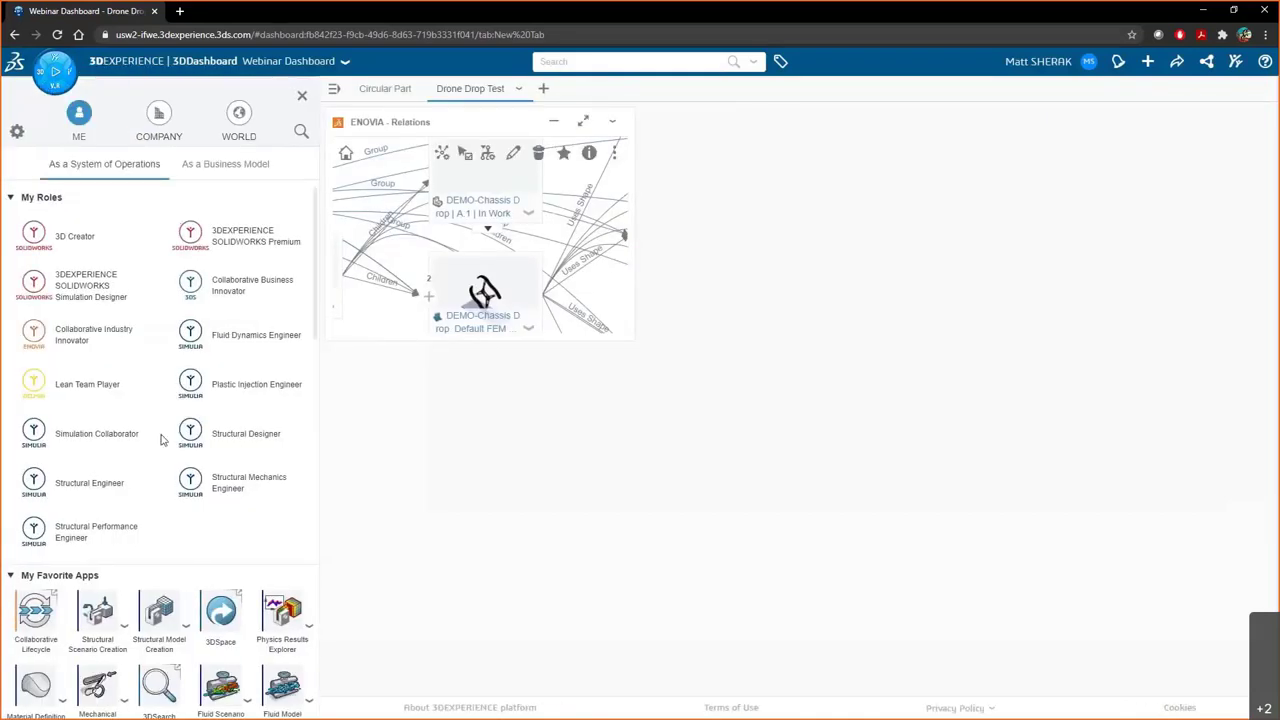
- Add a 3DPlay widget to the tab and make the Relations widget taller
scroll(162, 440, "down", 3)
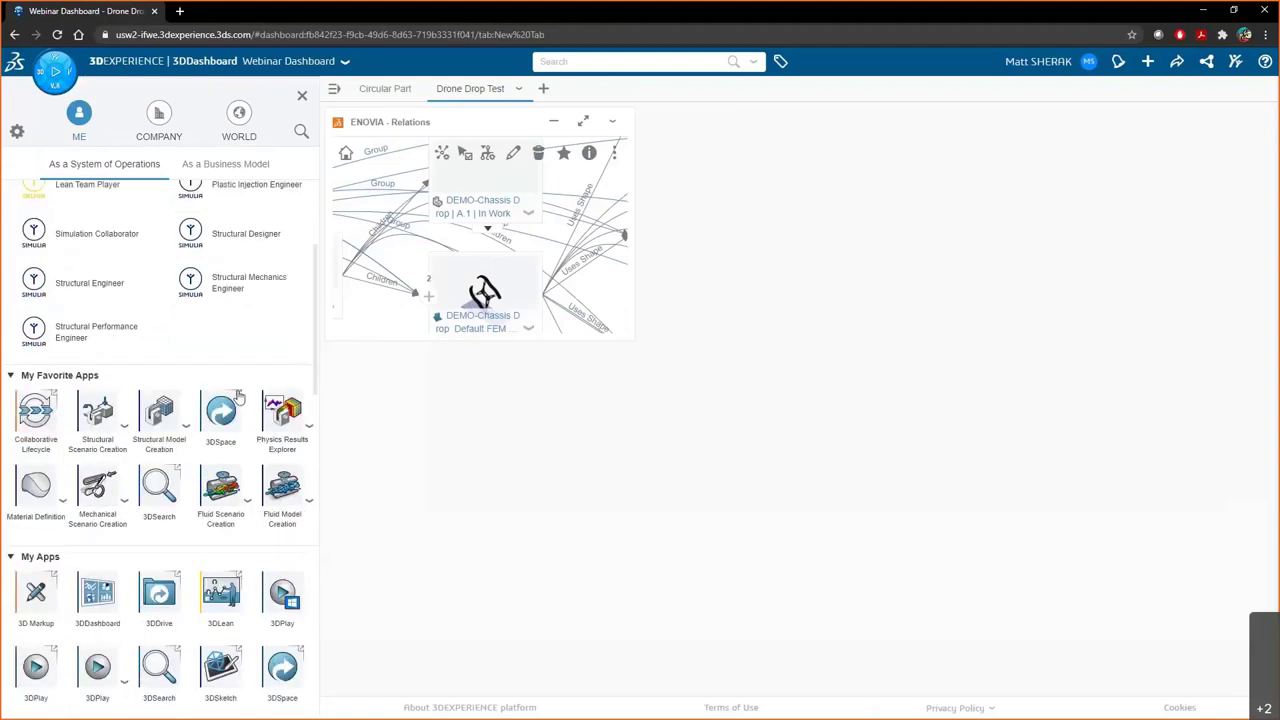
scroll(240, 398, "down", 2)
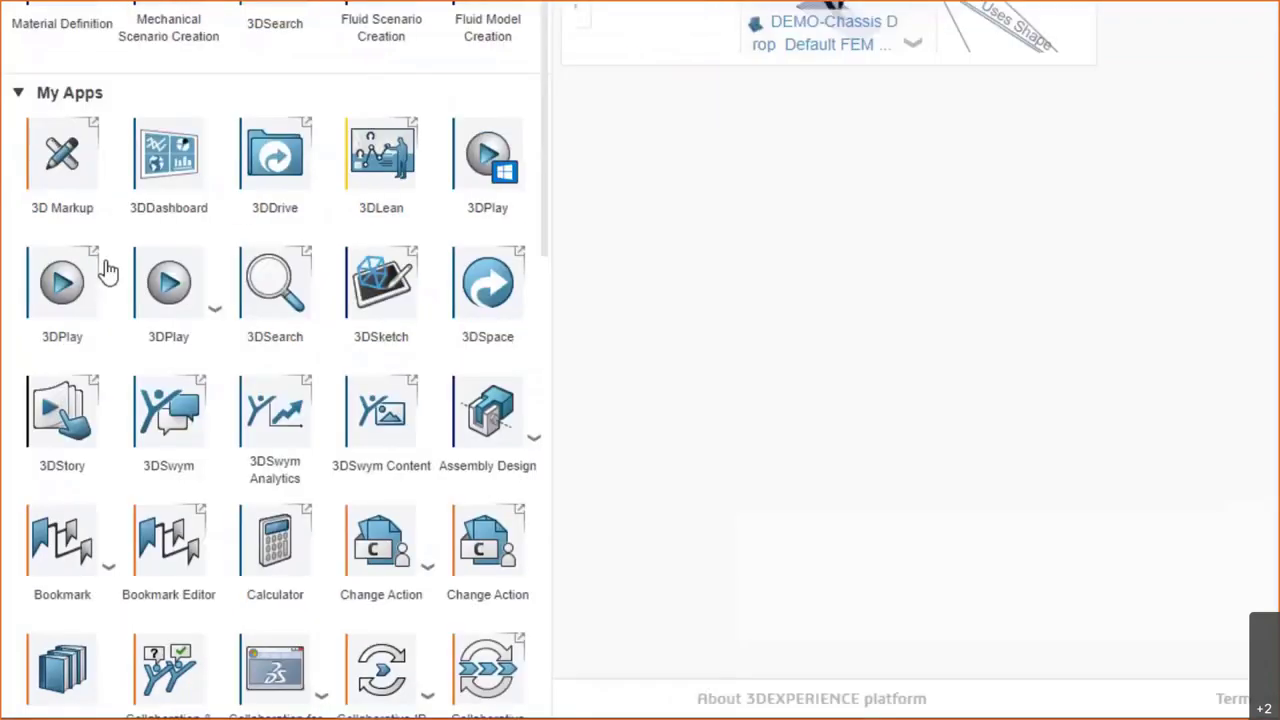
left_click_drag(108, 270, 768, 300)
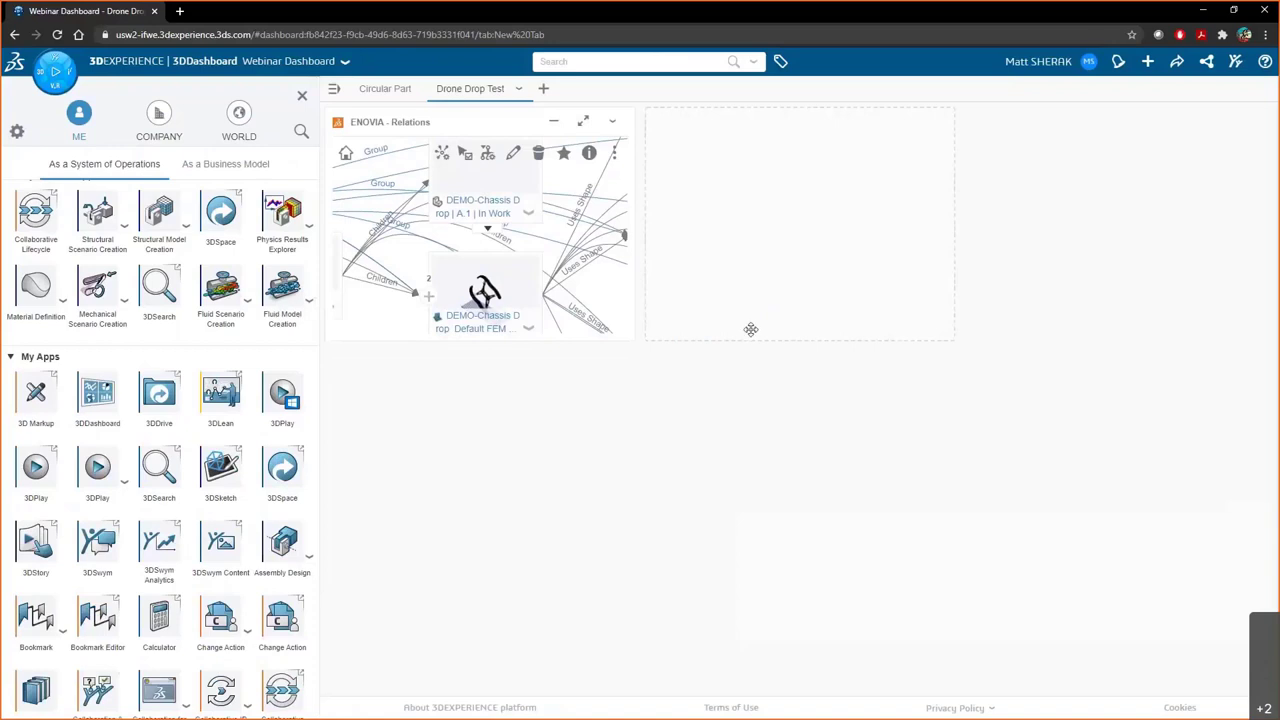
left_click(302, 97)
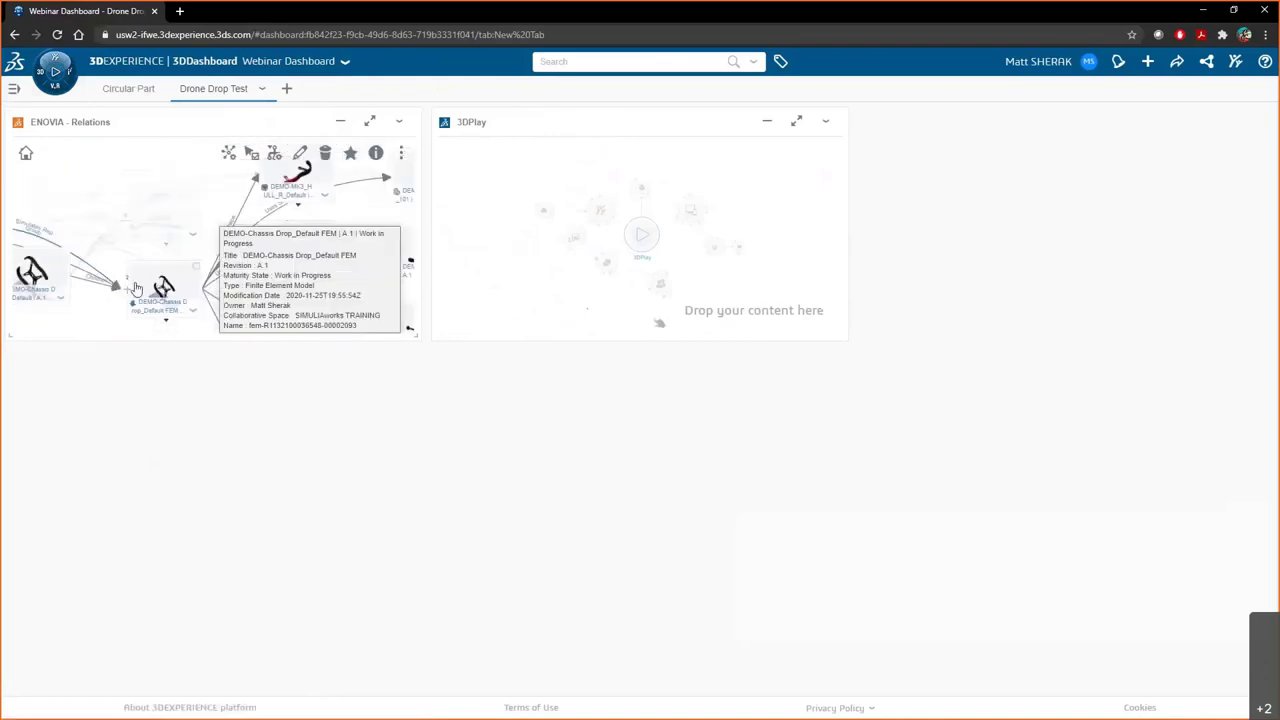
left_click_drag(206, 343, 206, 665)
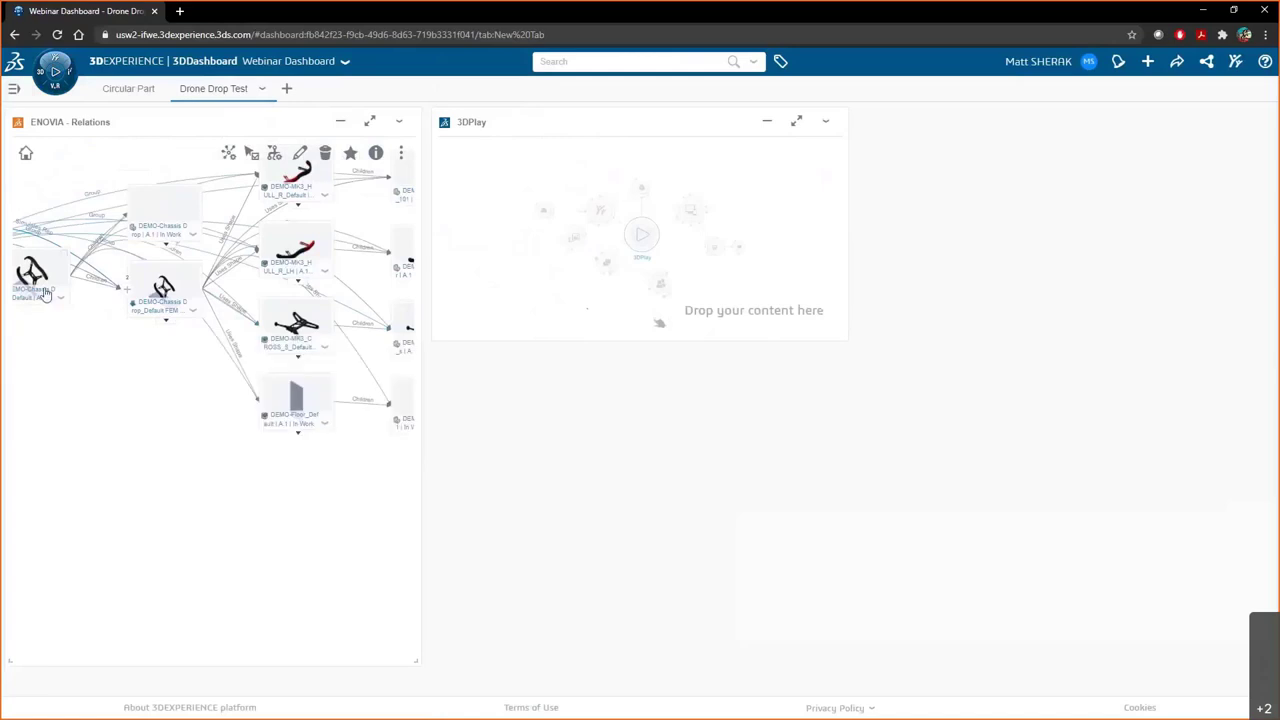
- Load the DEMO-Chassis Drop_Default model into 3DPlay and orbit it to an angled view
left_click_drag(43, 286, 628, 243)
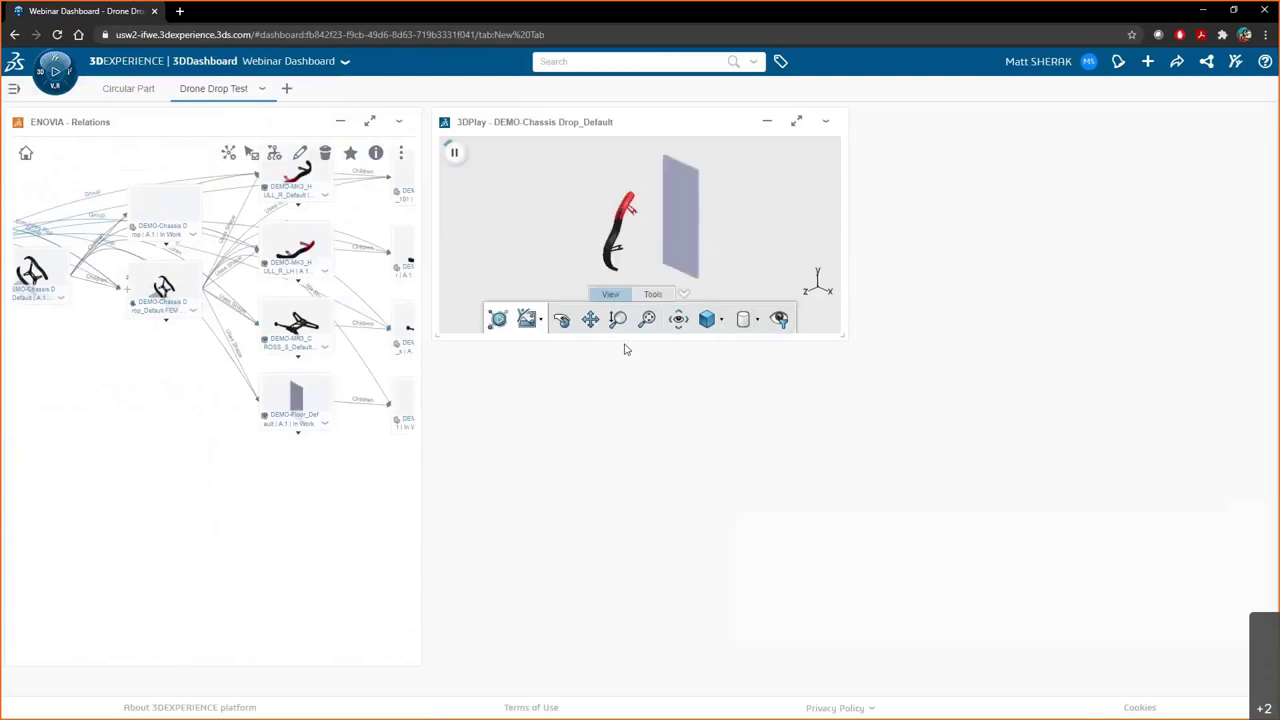
left_click_drag(663, 435, 743, 247)
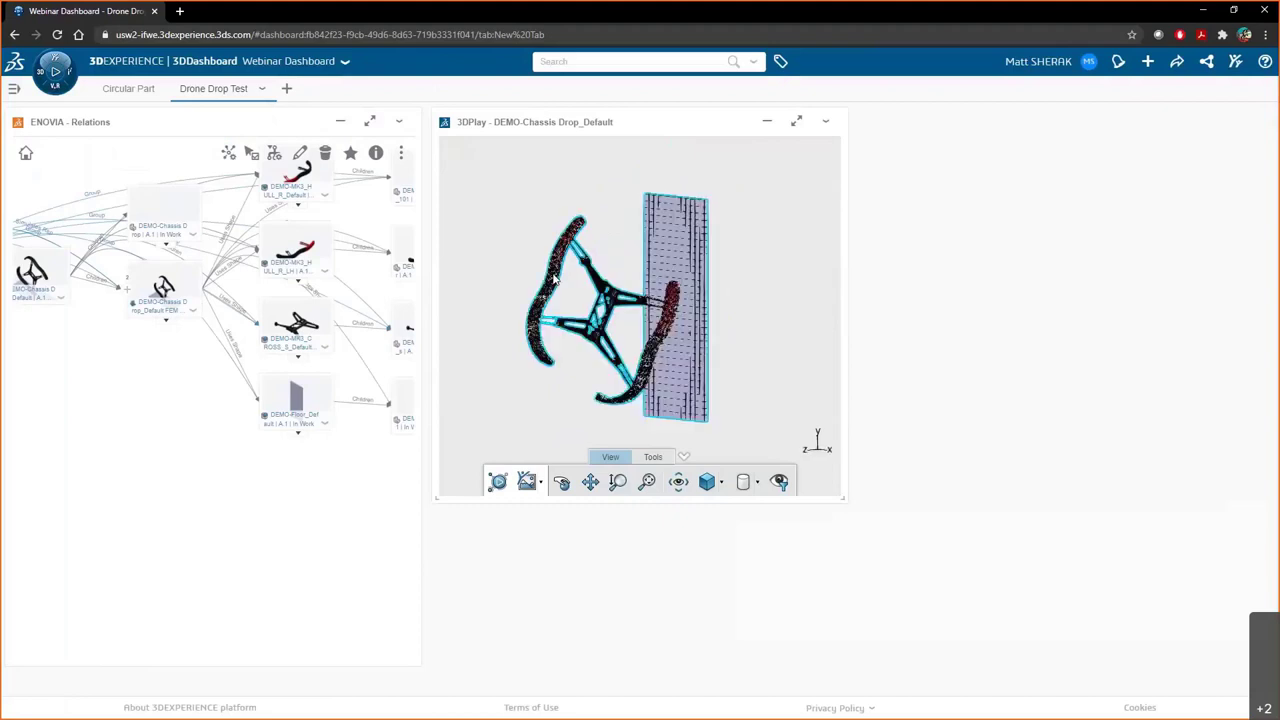
scroll(576, 280, "up", 5)
scroll(576, 280, "down", 4)
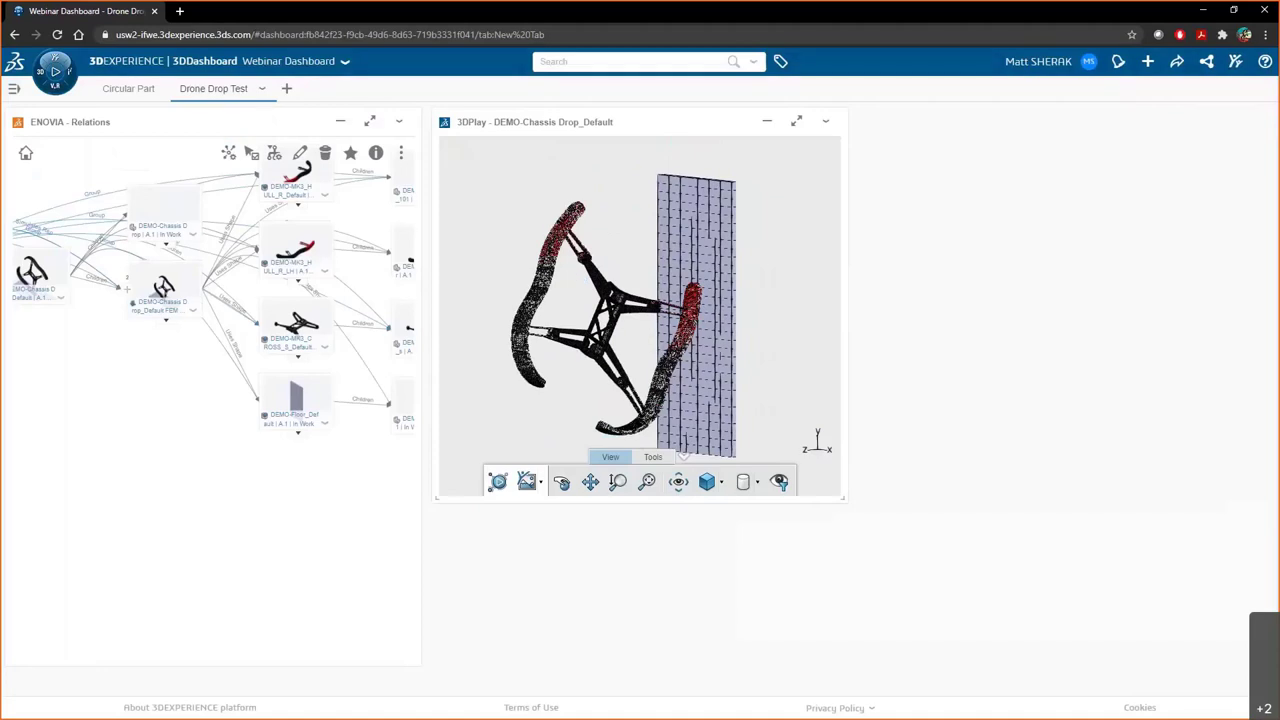
- Add a Physics Simulation Review widget and load the DEMO-Drone Drop Test results into it
left_click(53, 94)
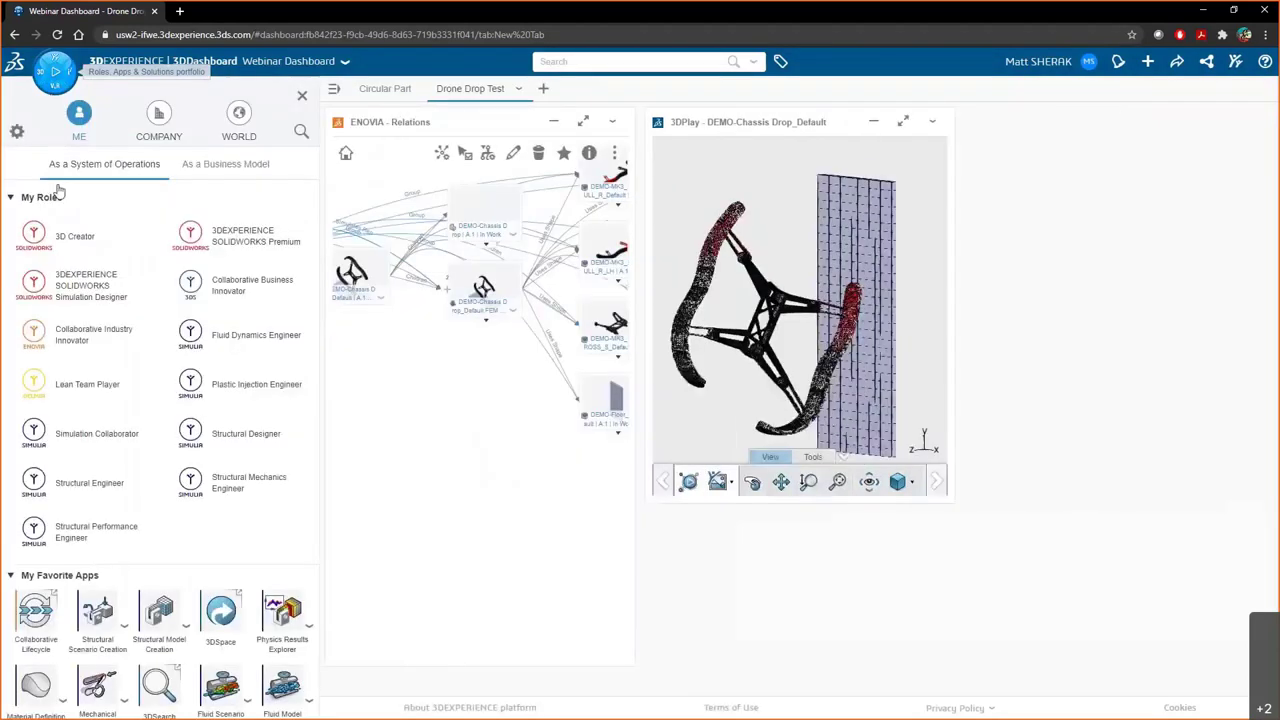
scroll(116, 515, "down", 5)
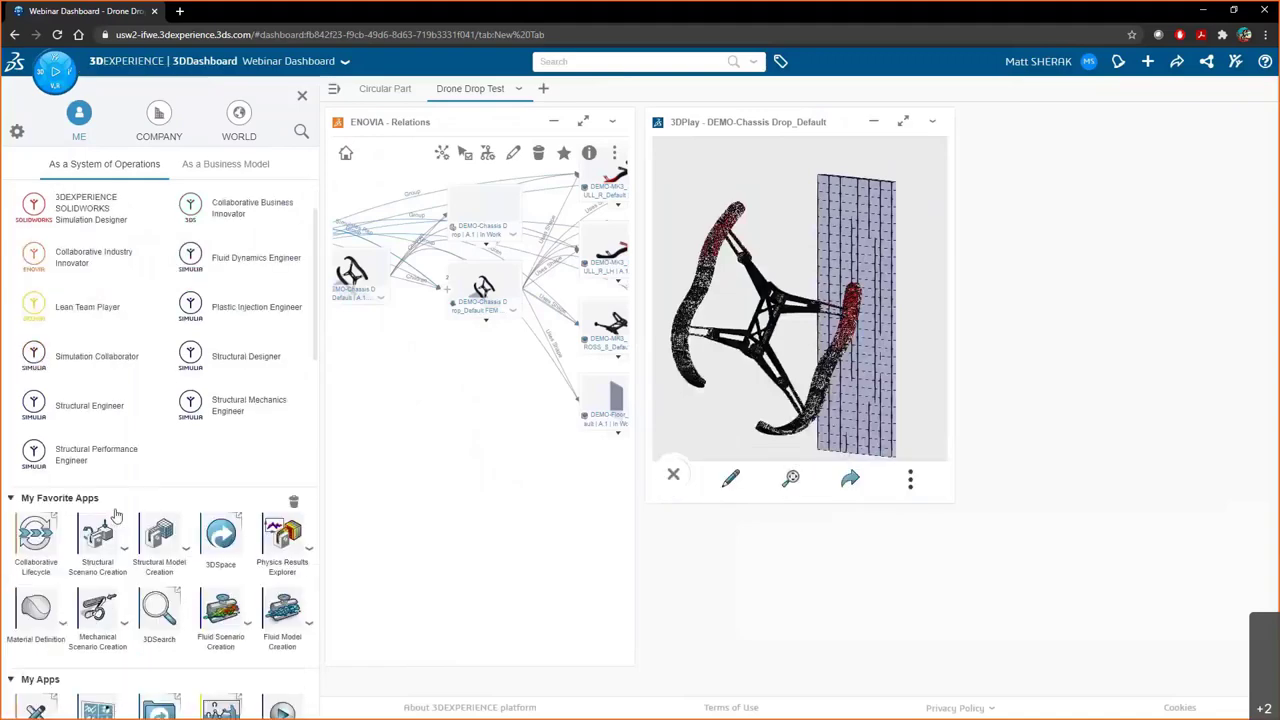
scroll(116, 515, "down", 4)
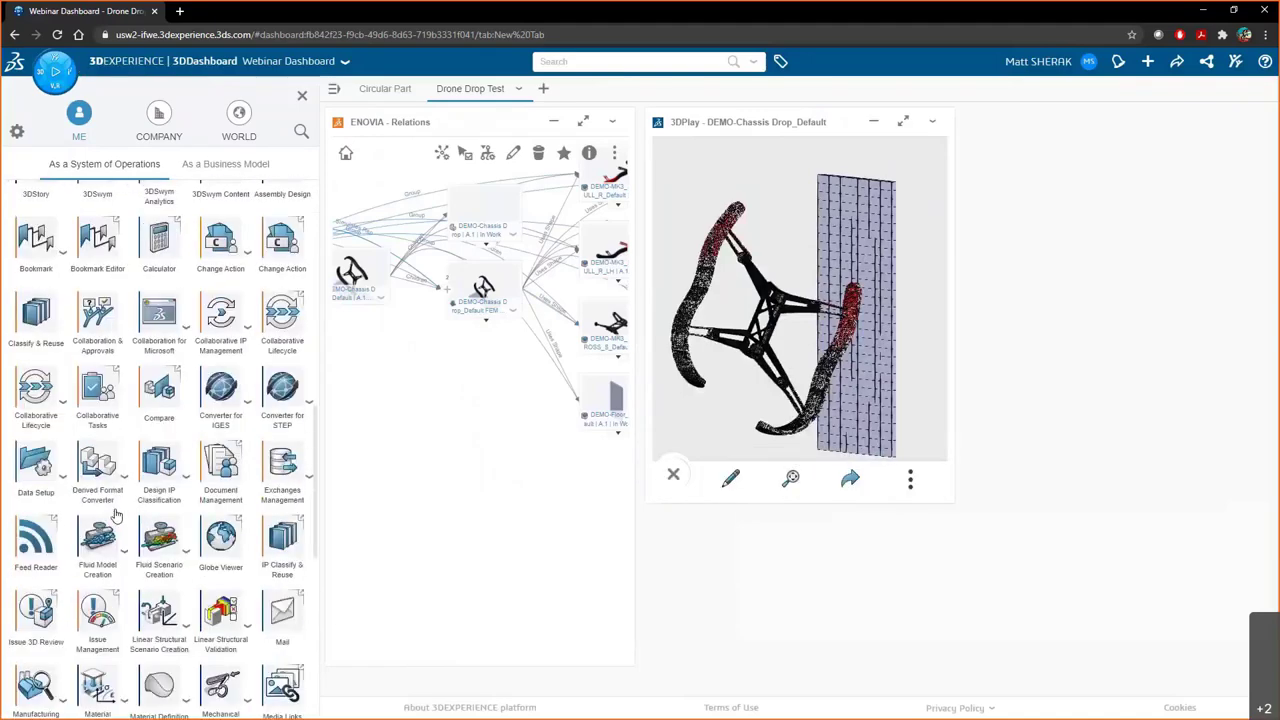
scroll(116, 515, "down", 3)
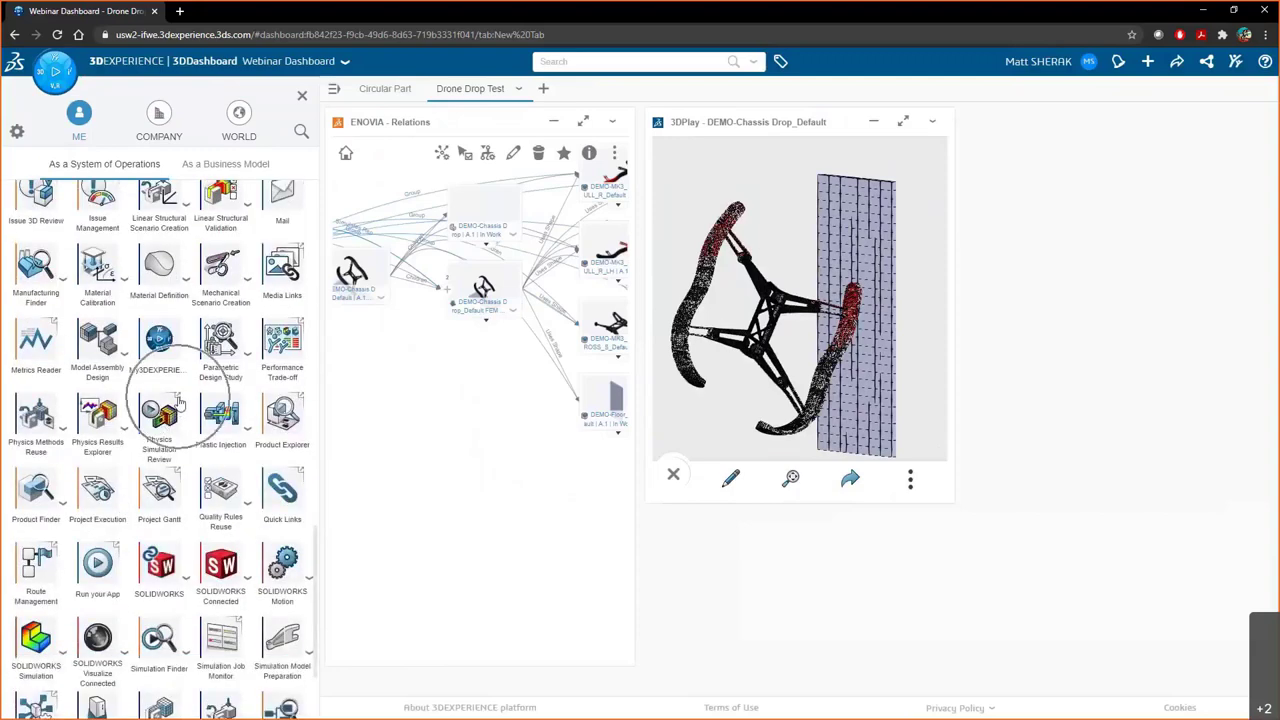
left_click_drag(162, 403, 1048, 699)
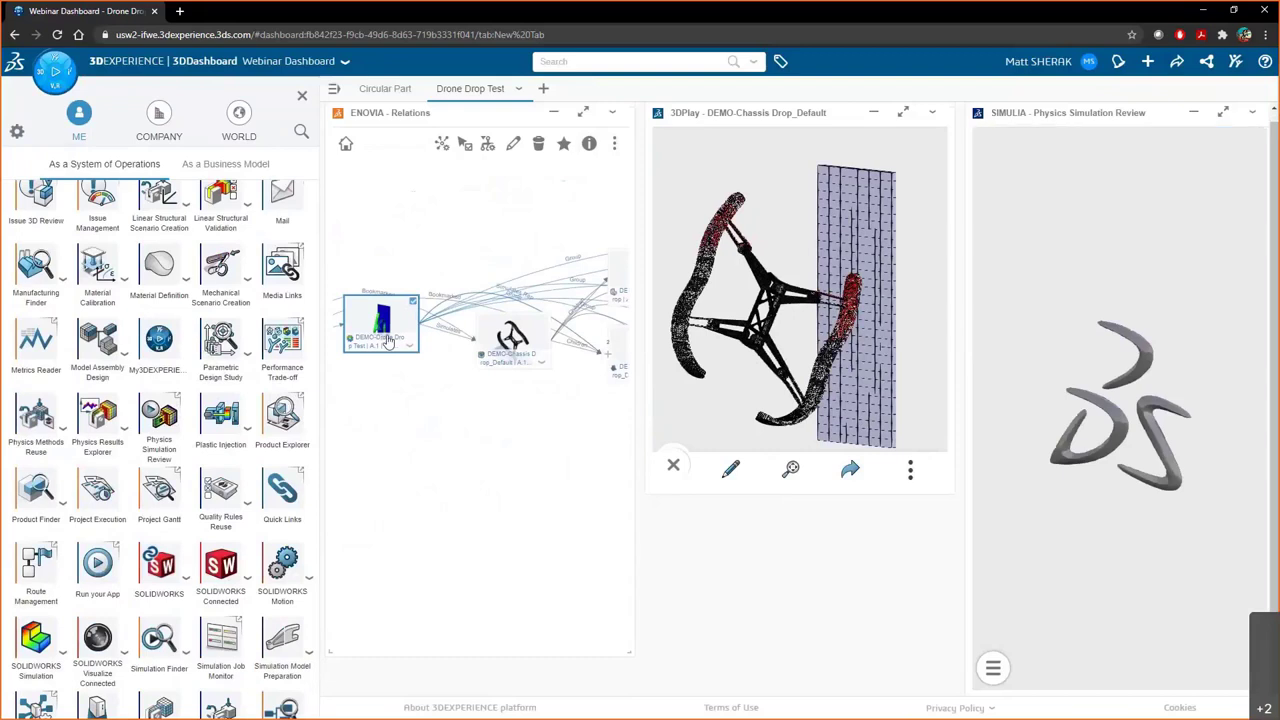
left_click_drag(388, 341, 1104, 395)
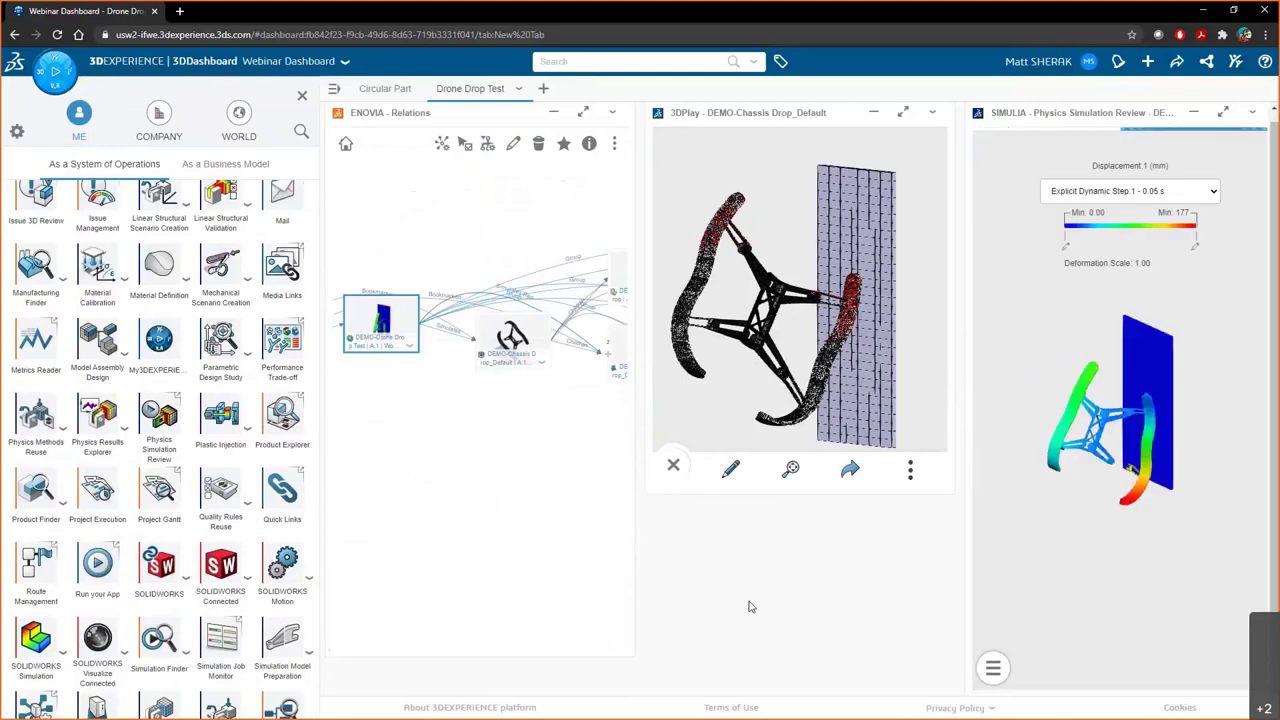
- Shorten Relations, move 3DPlay below it, and widen the simulation review widget
mouse_move(1134, 498)
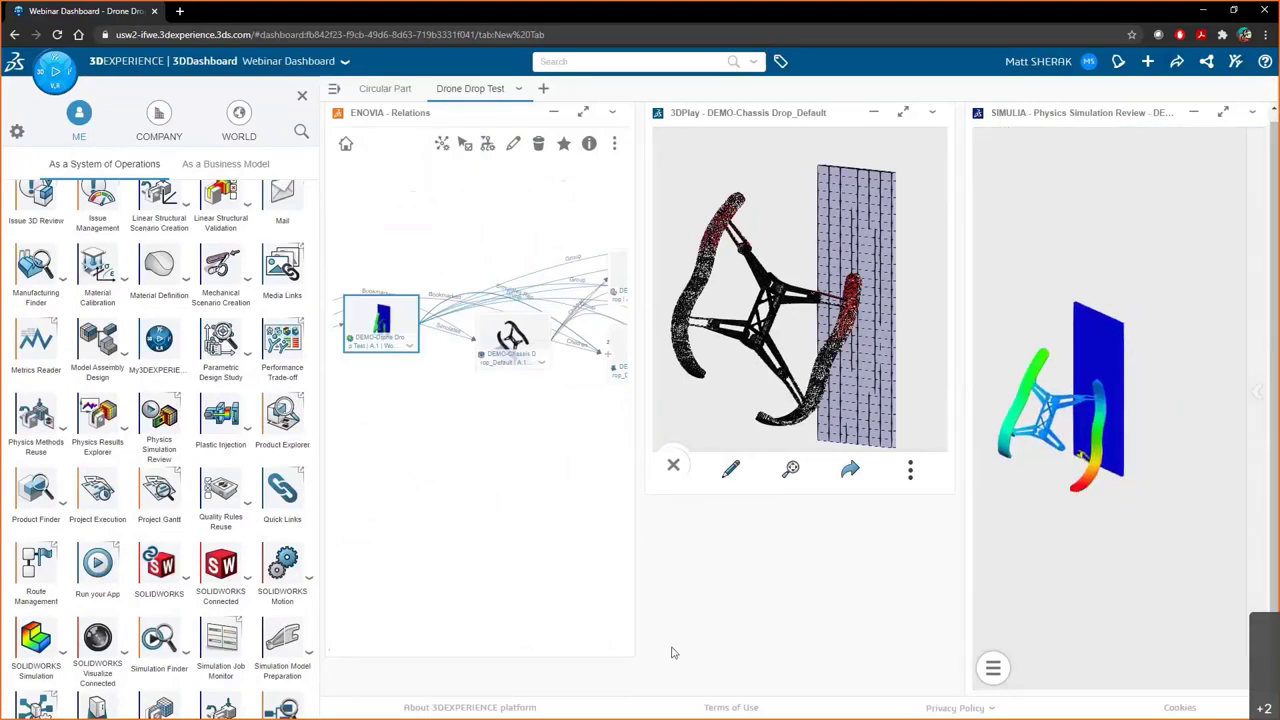
left_click_drag(629, 654, 624, 410)
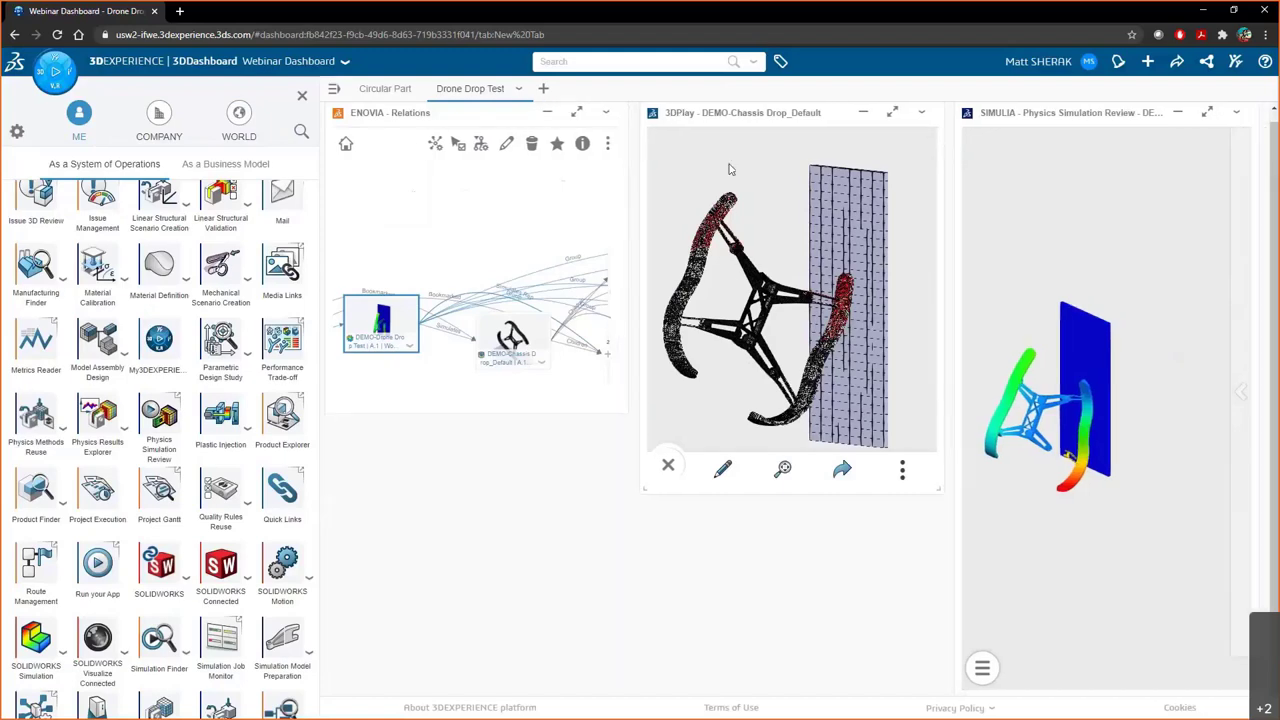
left_click_drag(735, 115, 440, 432)
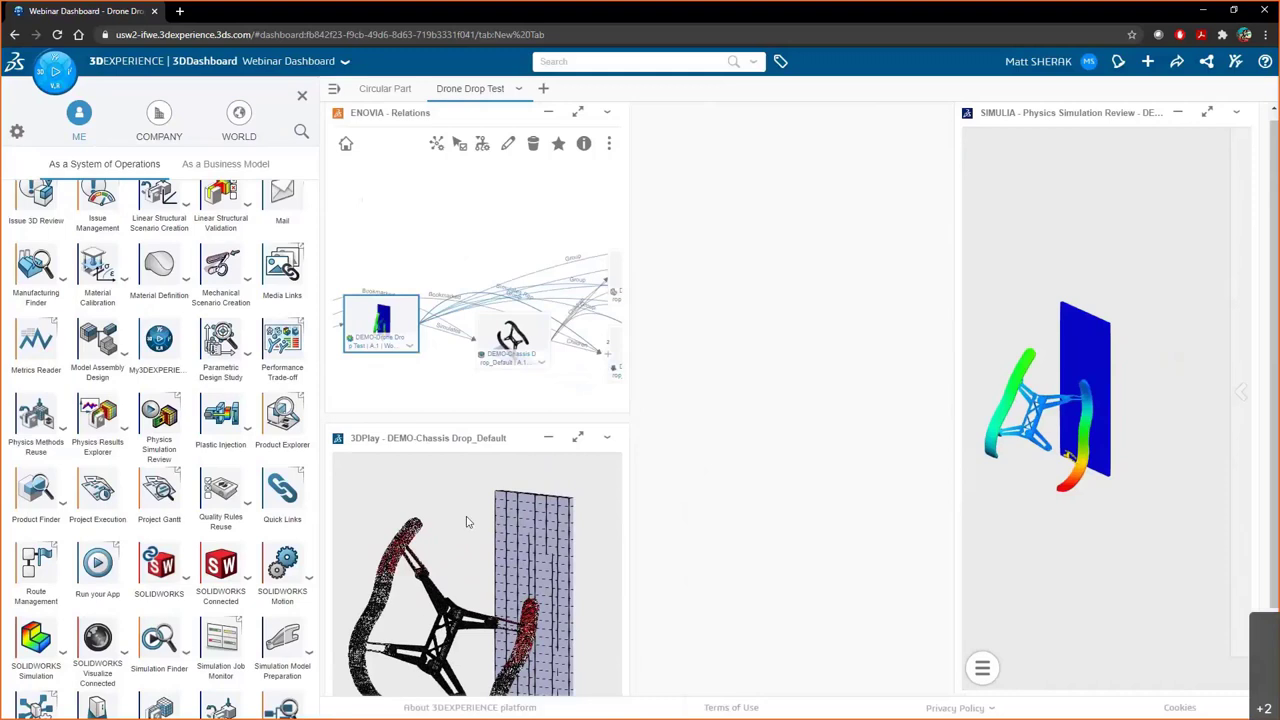
left_click_drag(958, 488, 642, 498)
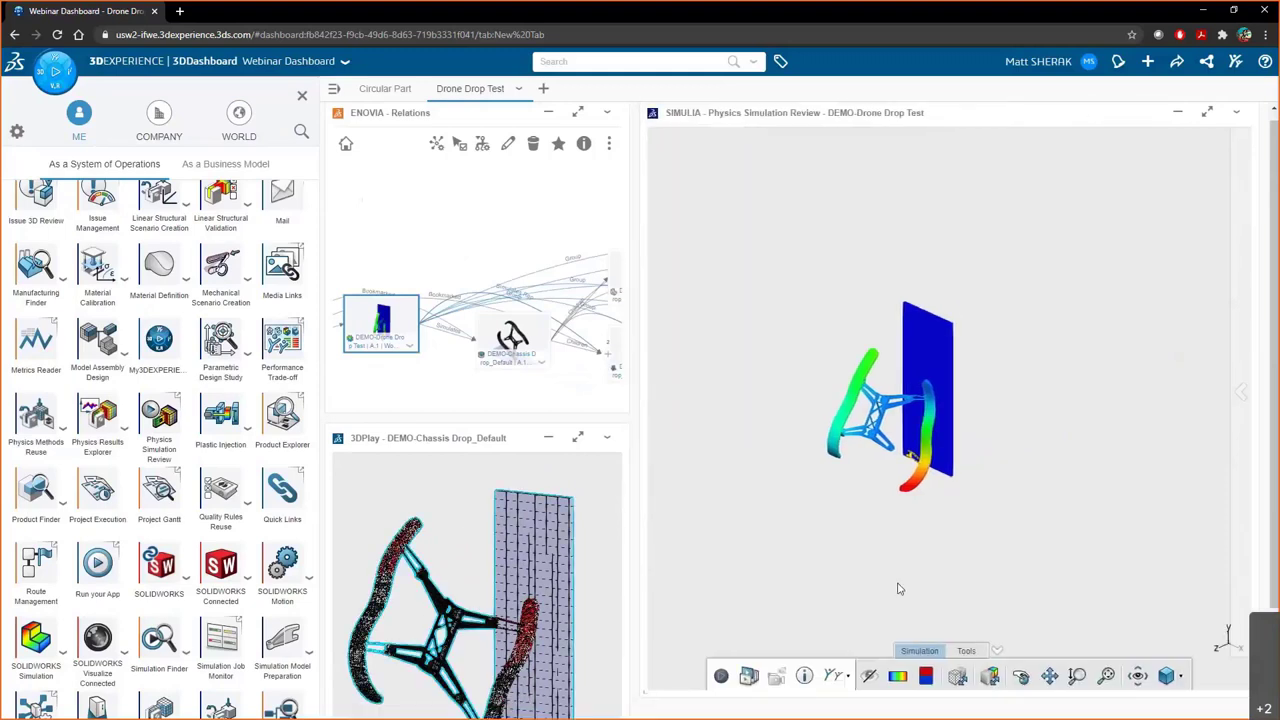
- Switch the results view to parallel projection, play the drop animation, and orbit to an angled view
left_click(1181, 677)
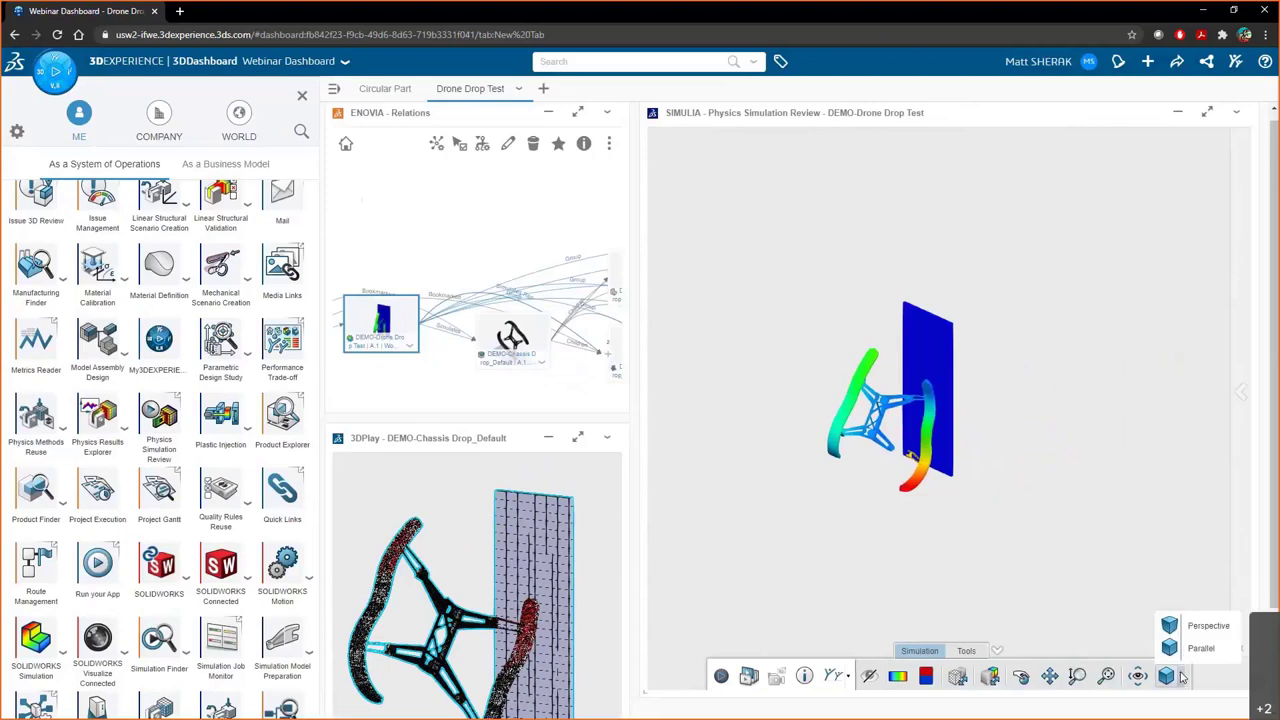
left_click(1200, 648)
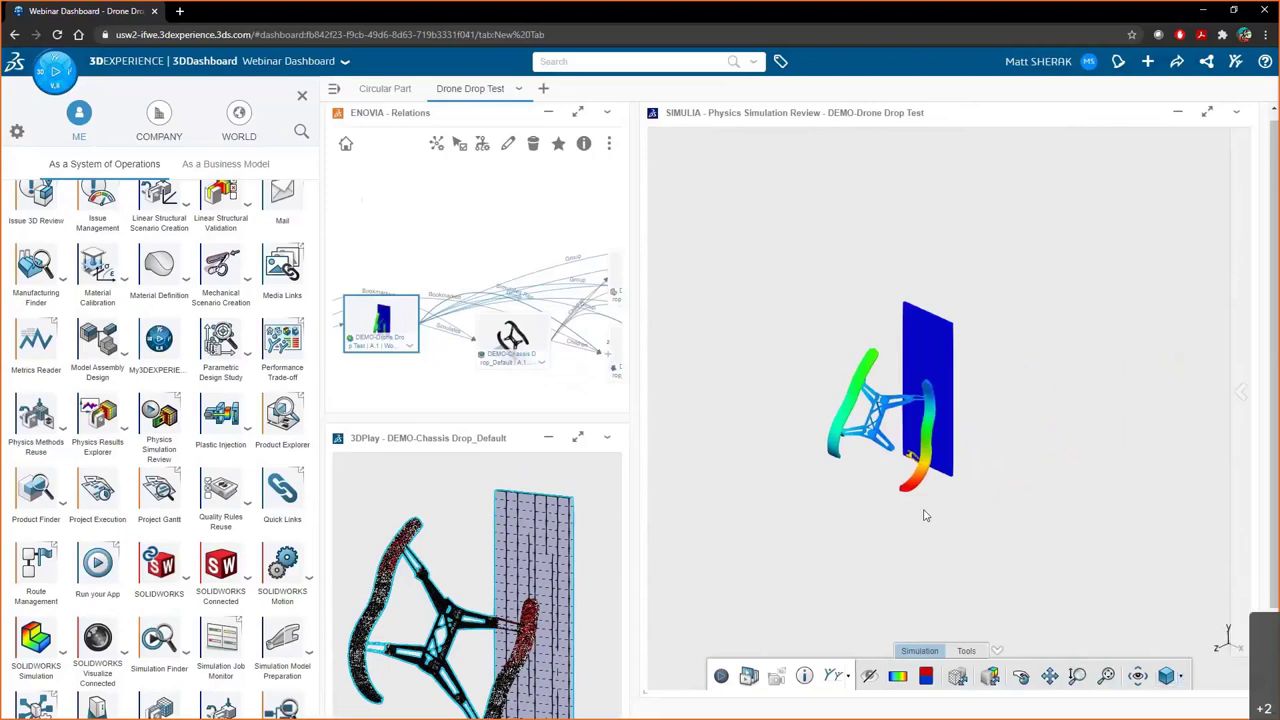
scroll(918, 420, "up", 3)
left_click(720, 676)
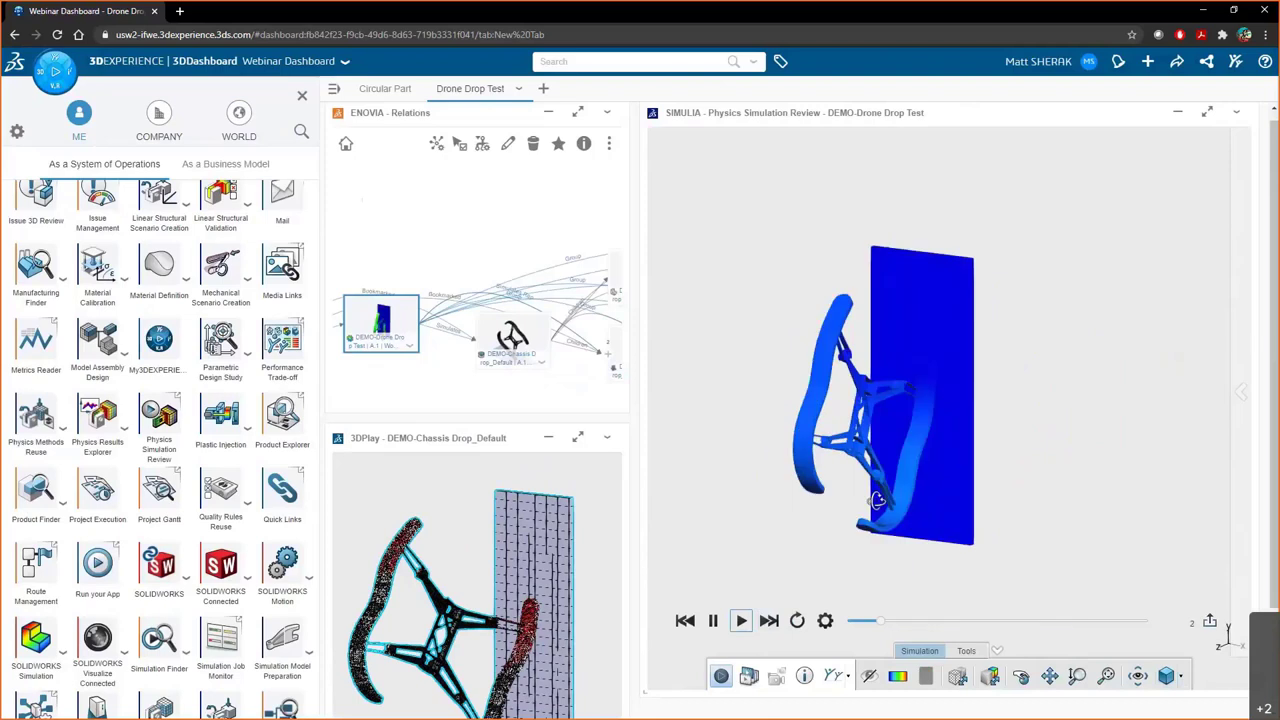
middle_click_drag(848, 533, 894, 306)
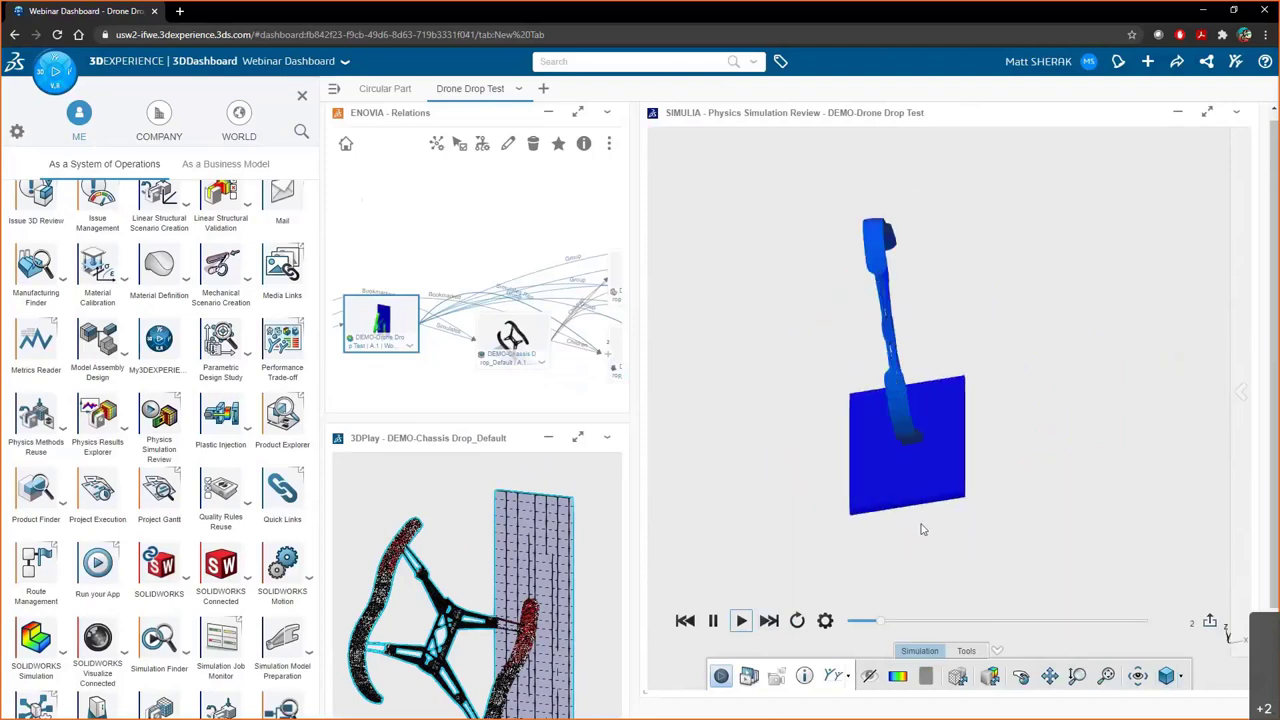
middle_click_drag(977, 517, 920, 571)
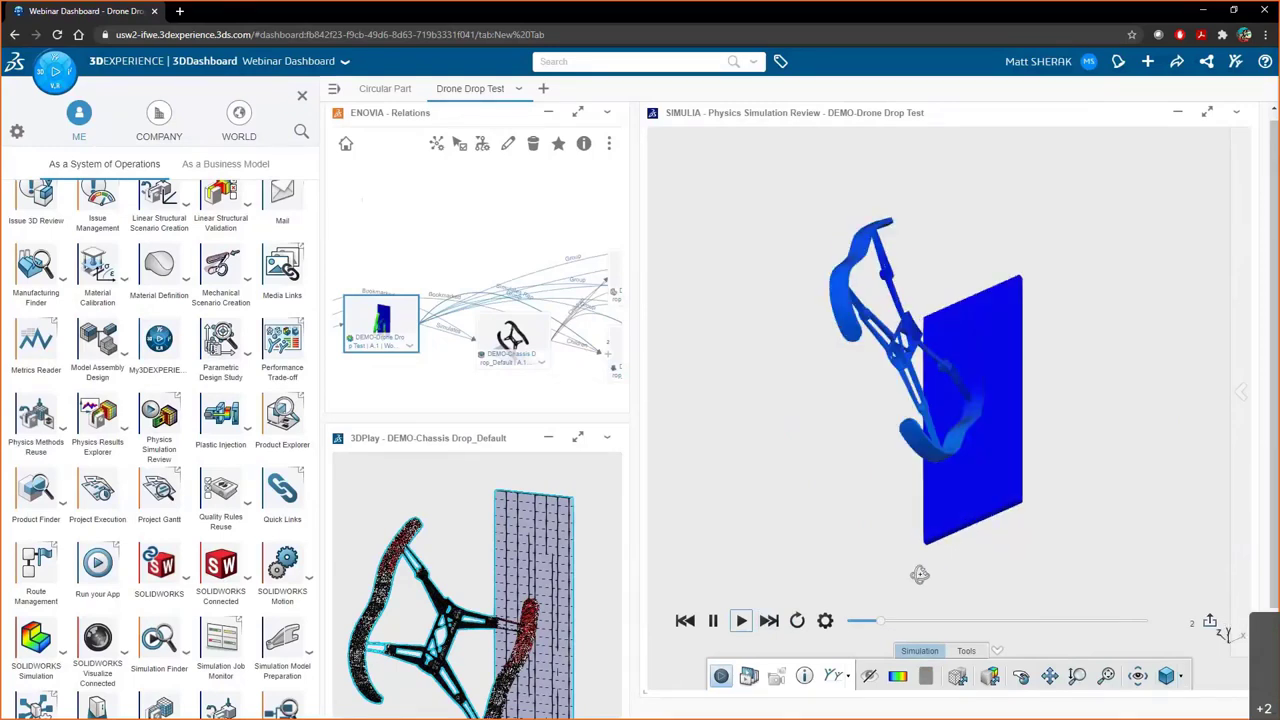
- Show Von Mises Stress.1 paused at 0.0325 s, zoomed on the right arm, with markup tools open
left_click(748, 677)
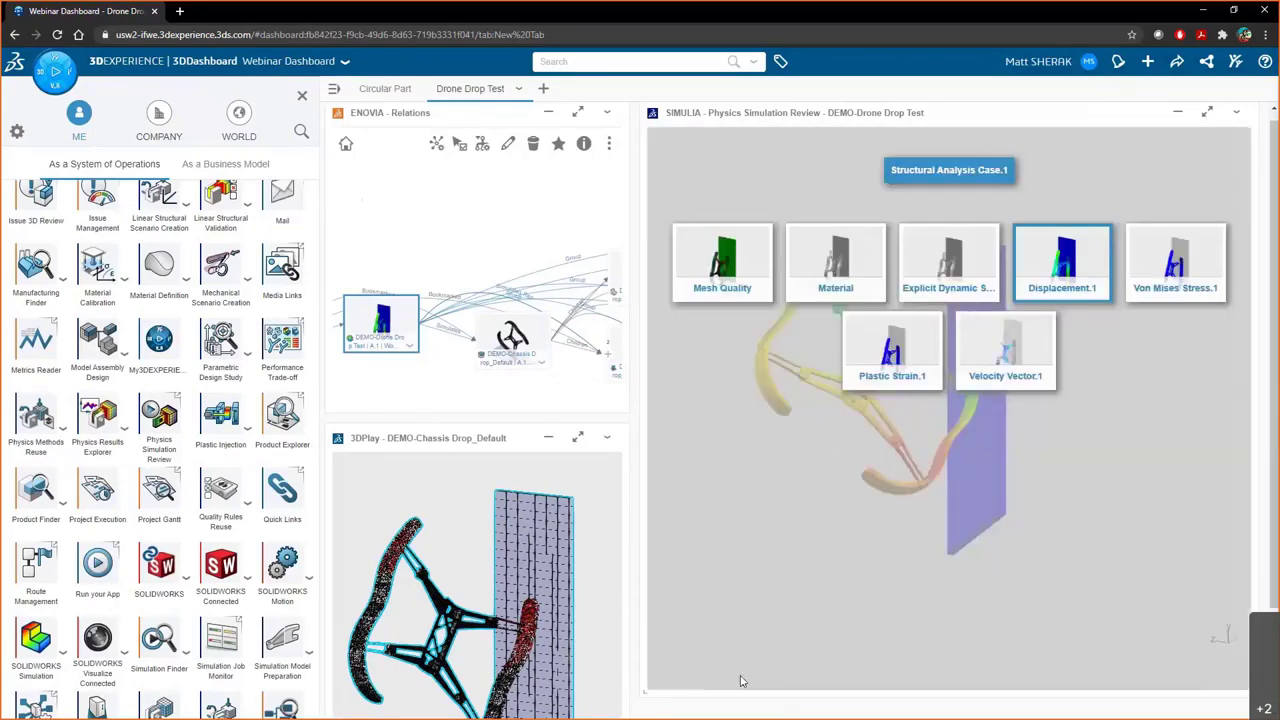
left_click(1172, 270)
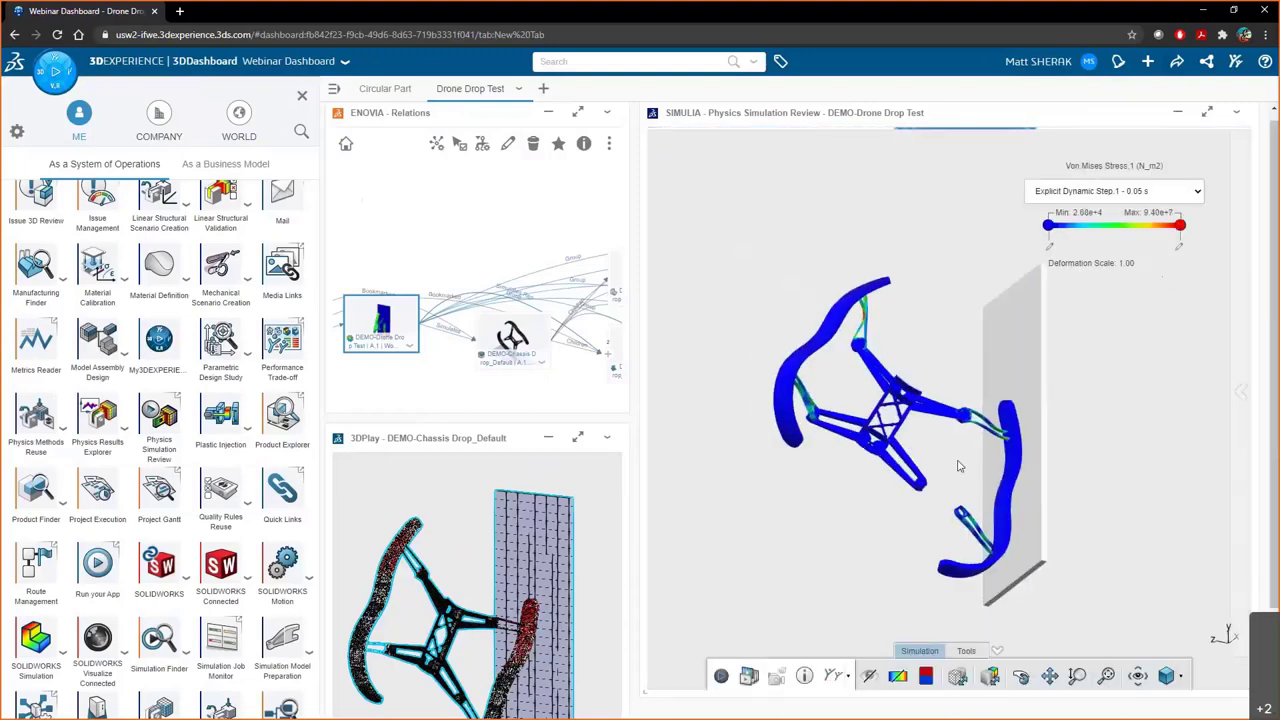
left_click(721, 677)
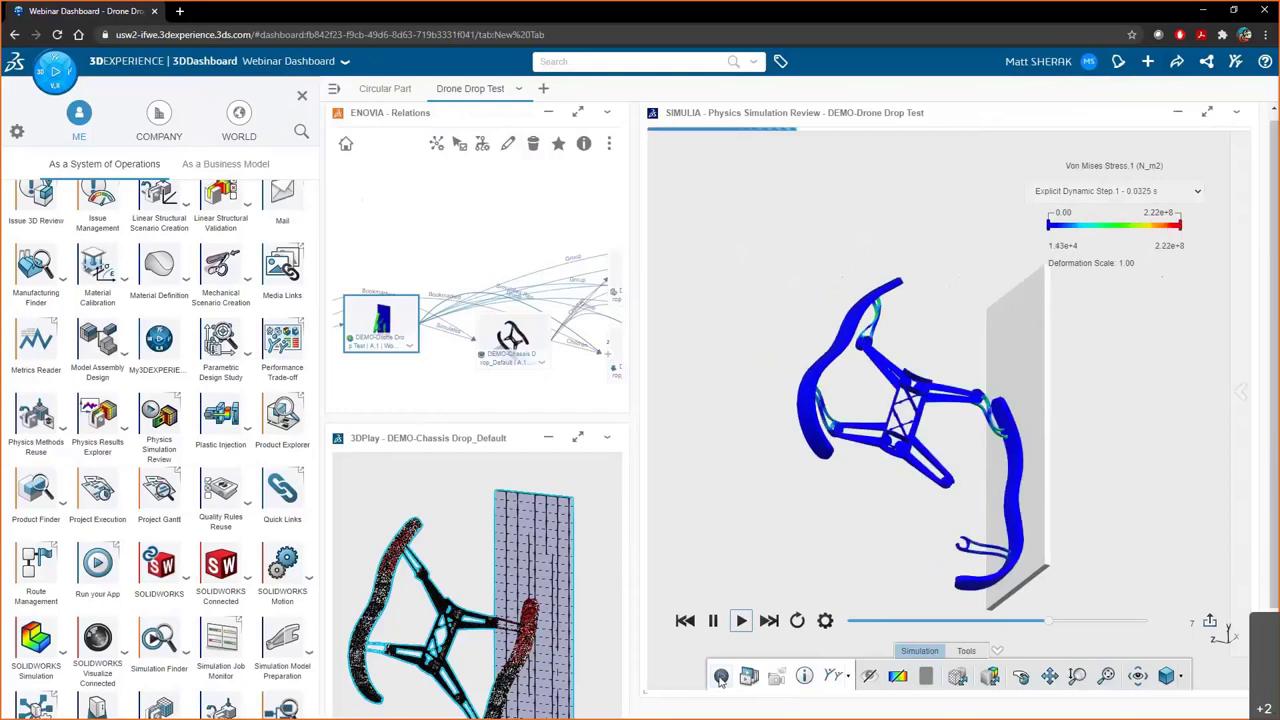
left_click(714, 621)
left_click(714, 621)
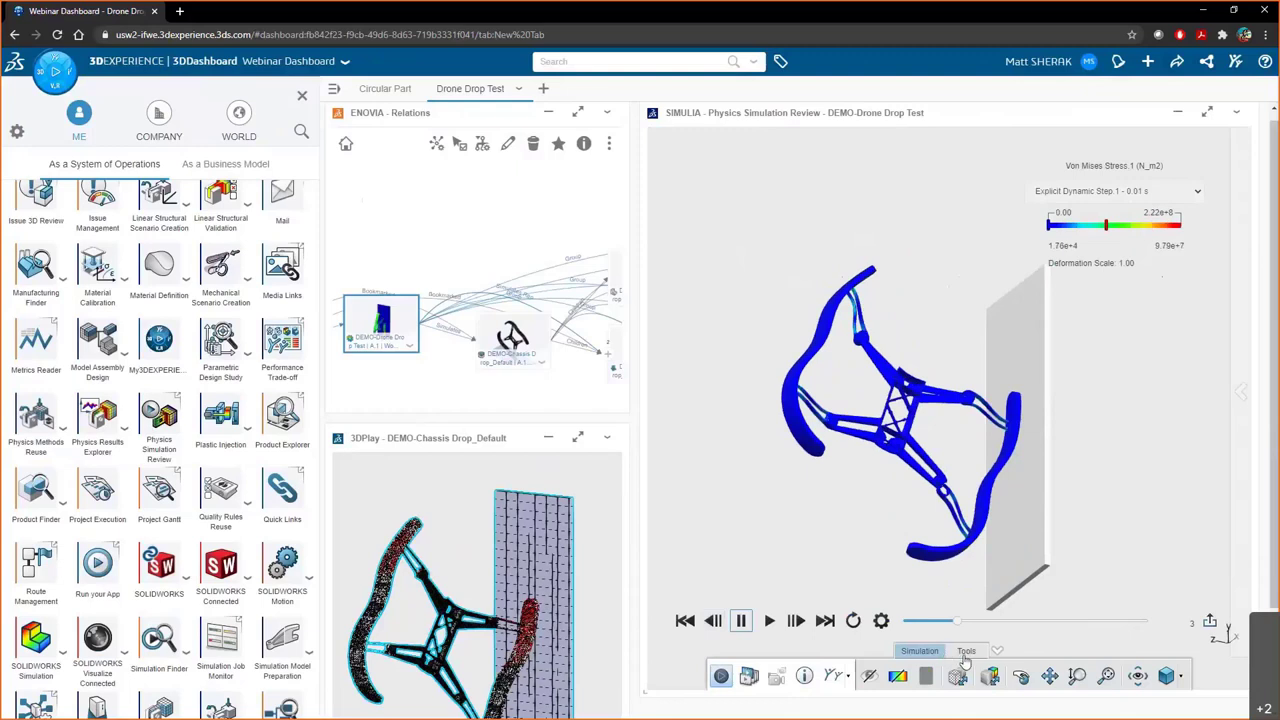
left_click_drag(957, 621, 1074, 622)
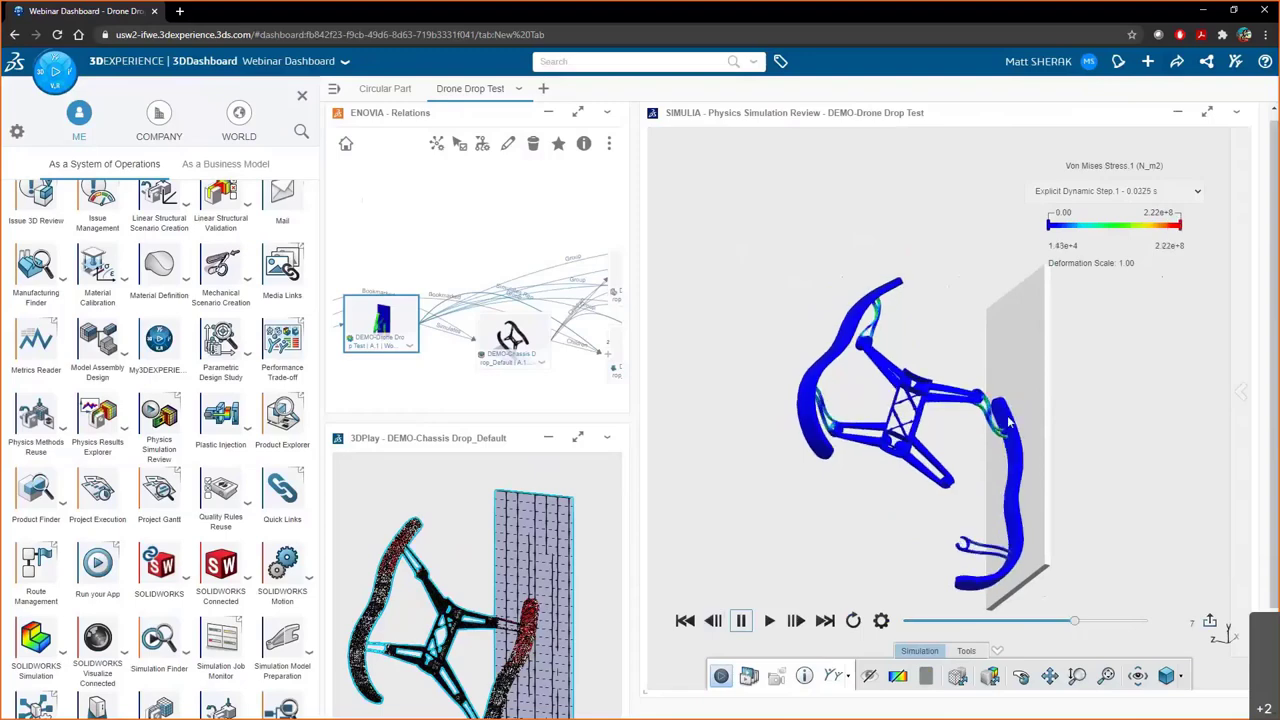
scroll(993, 420, "up", 6)
scroll(993, 418, "up", 4)
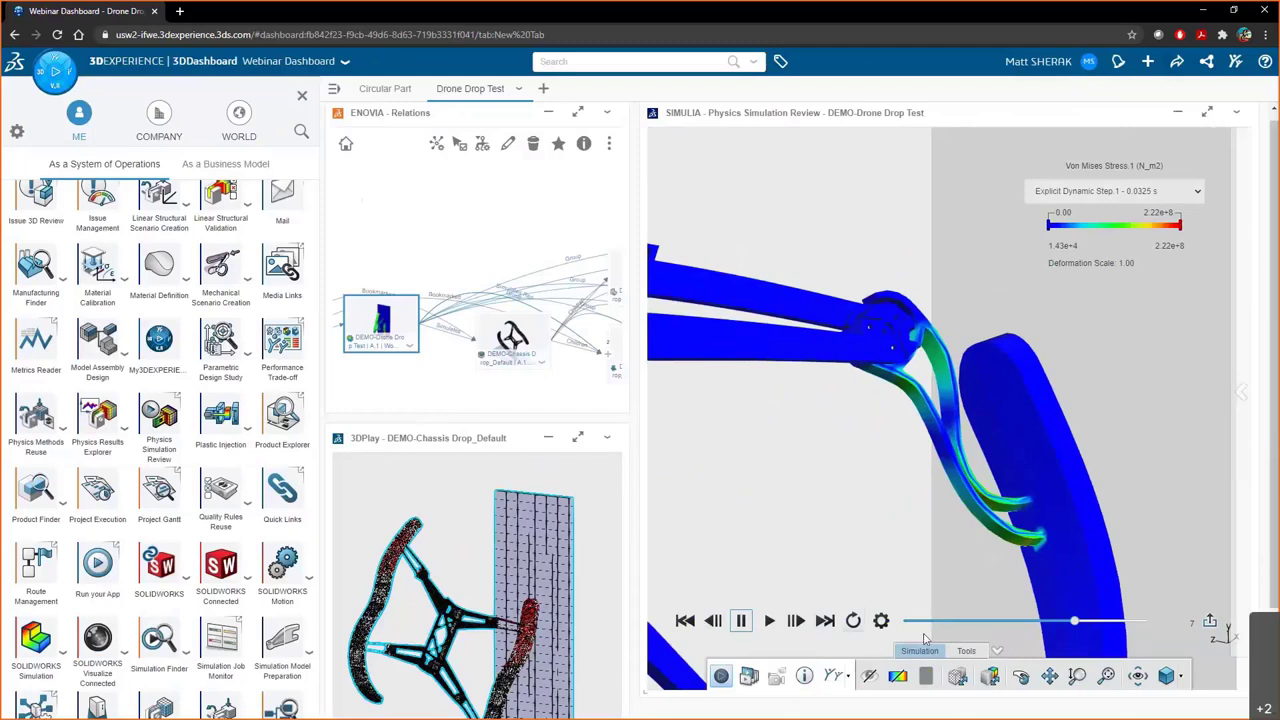
left_click(966, 651)
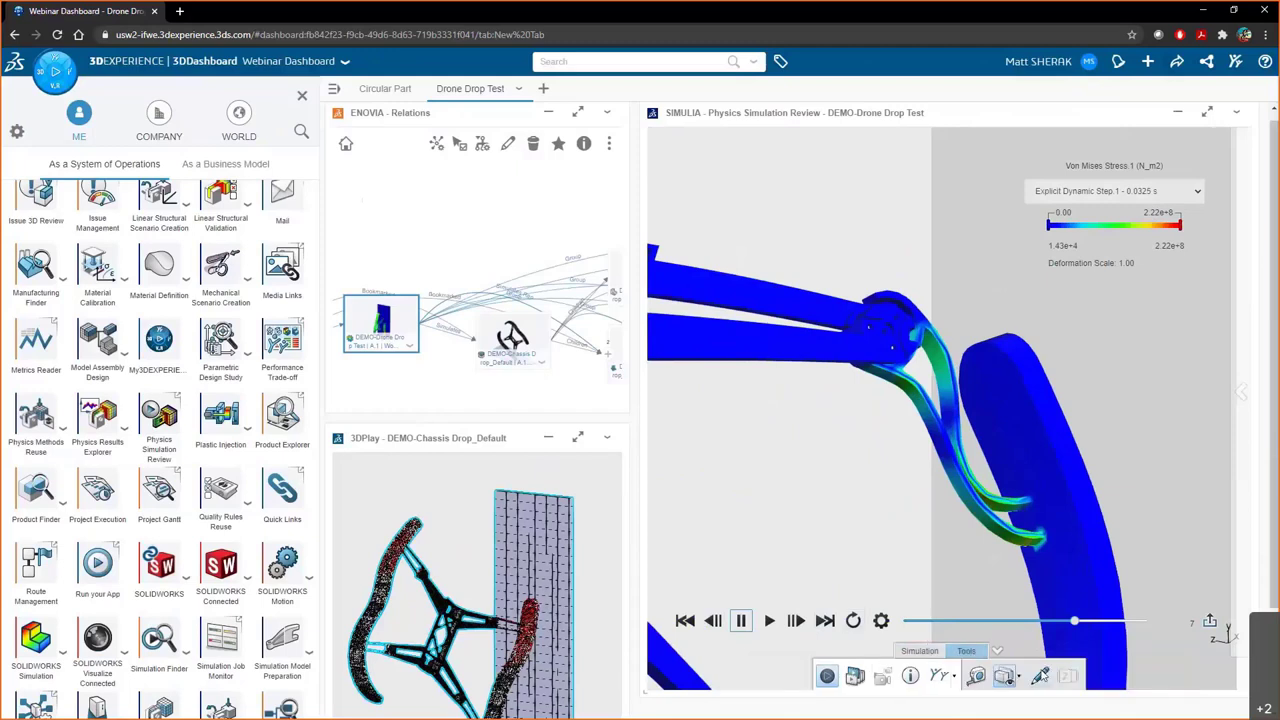
- Draw a freehand circle around the deformed strut on the right arm
left_click(1040, 676)
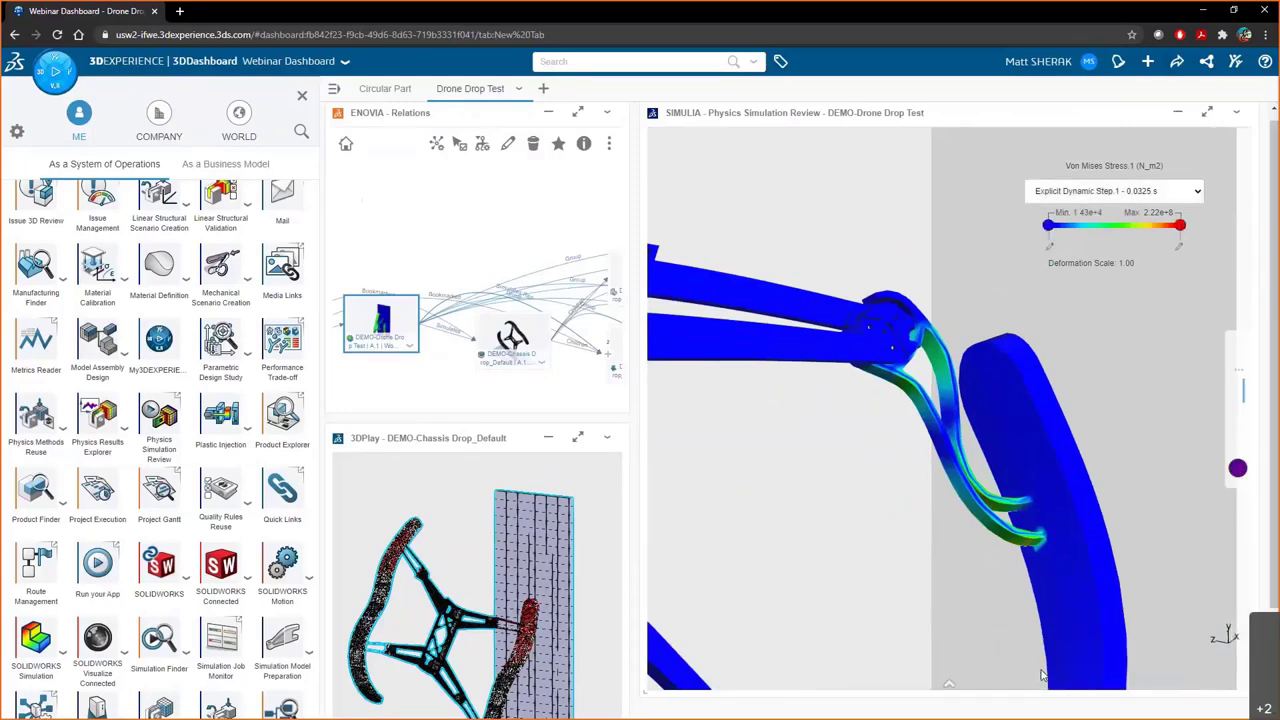
mouse_move(1033, 462)
mouse_move(1101, 440)
left_mouse_down()
mouse_move(1077, 396)
mouse_move(973, 329)
mouse_move(853, 314)
mouse_move(815, 491)
mouse_move(947, 593)
mouse_move(1102, 498)
mouse_move(1100, 428)
left_mouse_up()
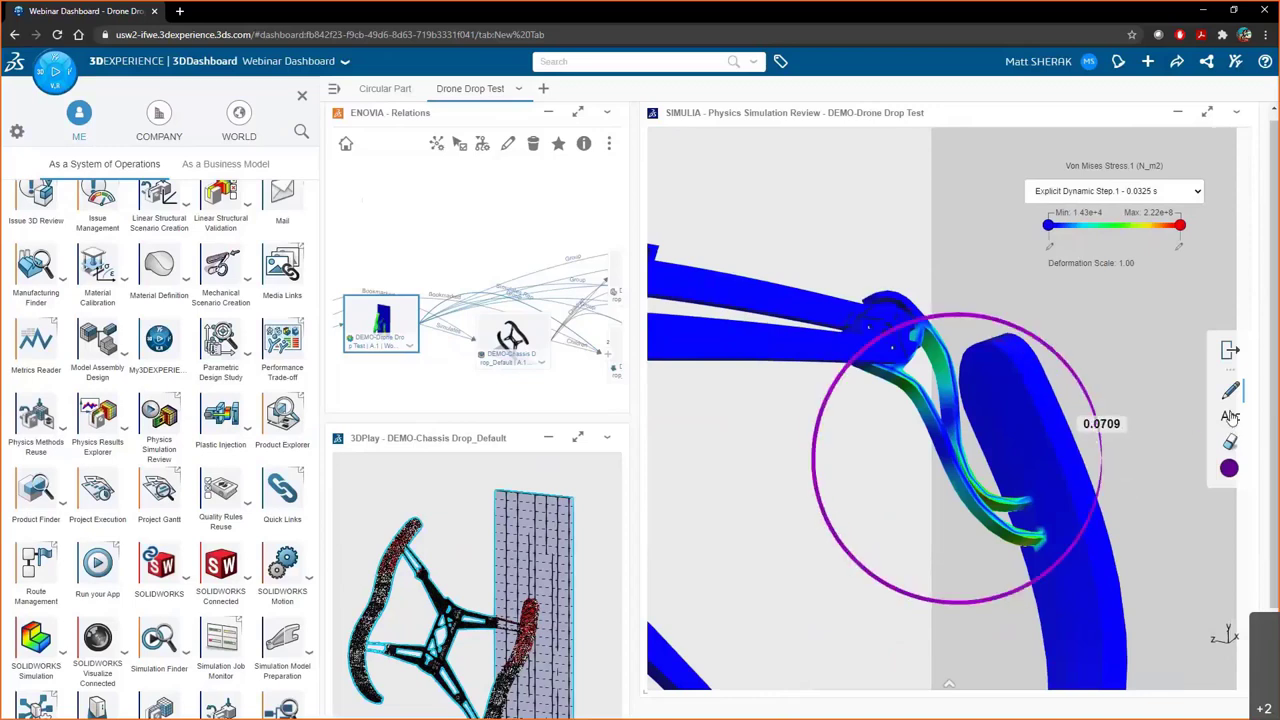
- Add a 'Buckling?' text note with an arrow to the circle, then close the apps panel
left_click(1231, 418)
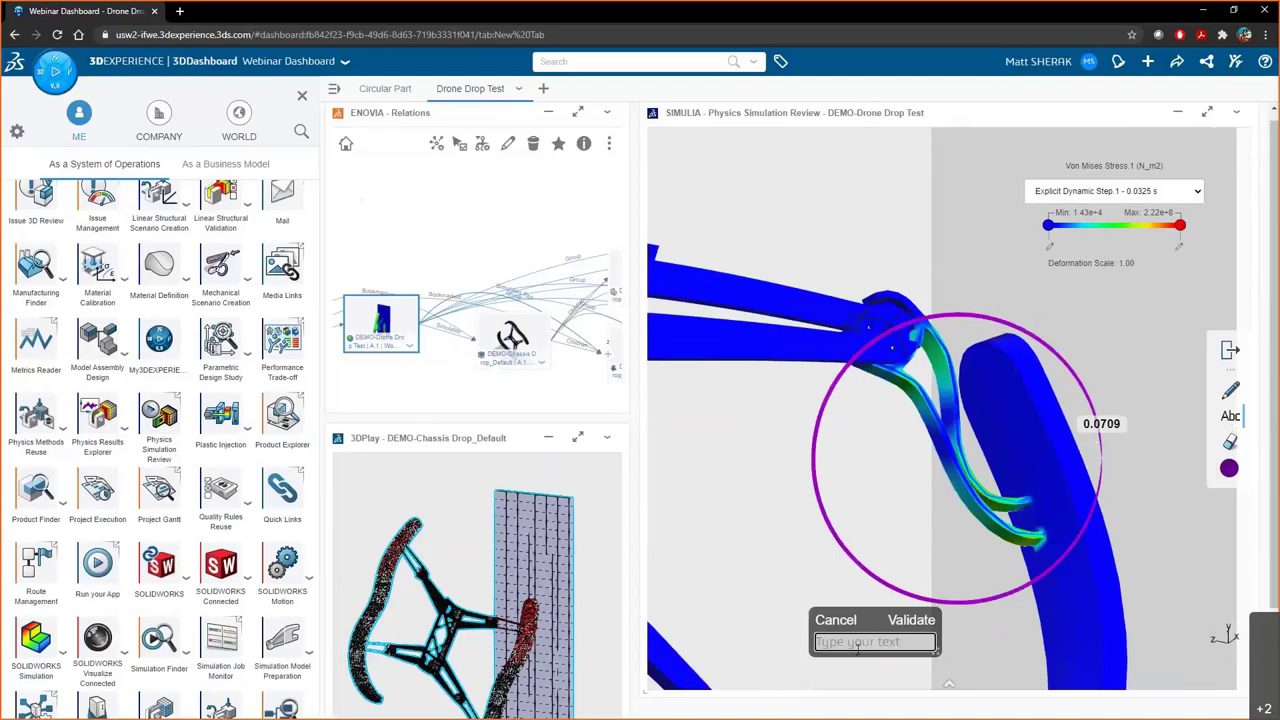
type("BUckling?")
key("Left")
key("Left")
key("Left")
key("Left")
key("Left")
key("Left")
key("Left")
key("BackSpace")
type("u")
left_click(918, 622)
mouse_move(843, 637)
left_mouse_down()
mouse_move(896, 592)
mouse_move(902, 622)
left_mouse_up()
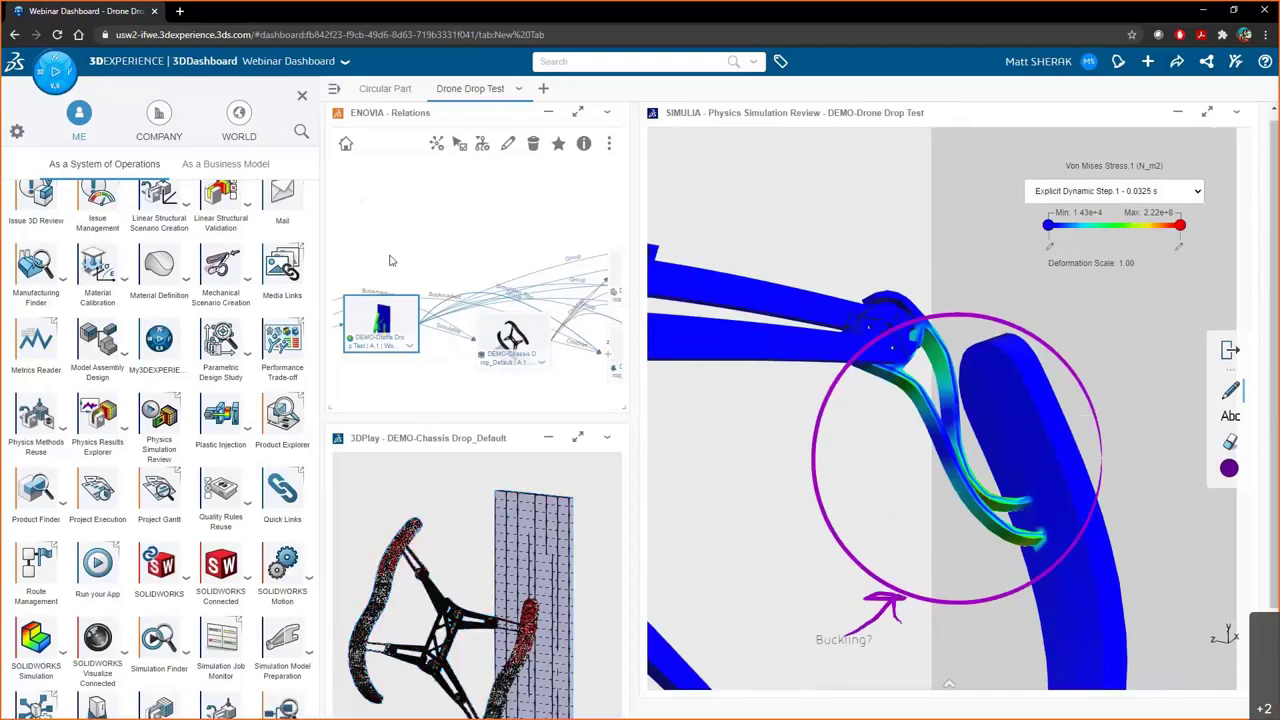
left_click(302, 95)
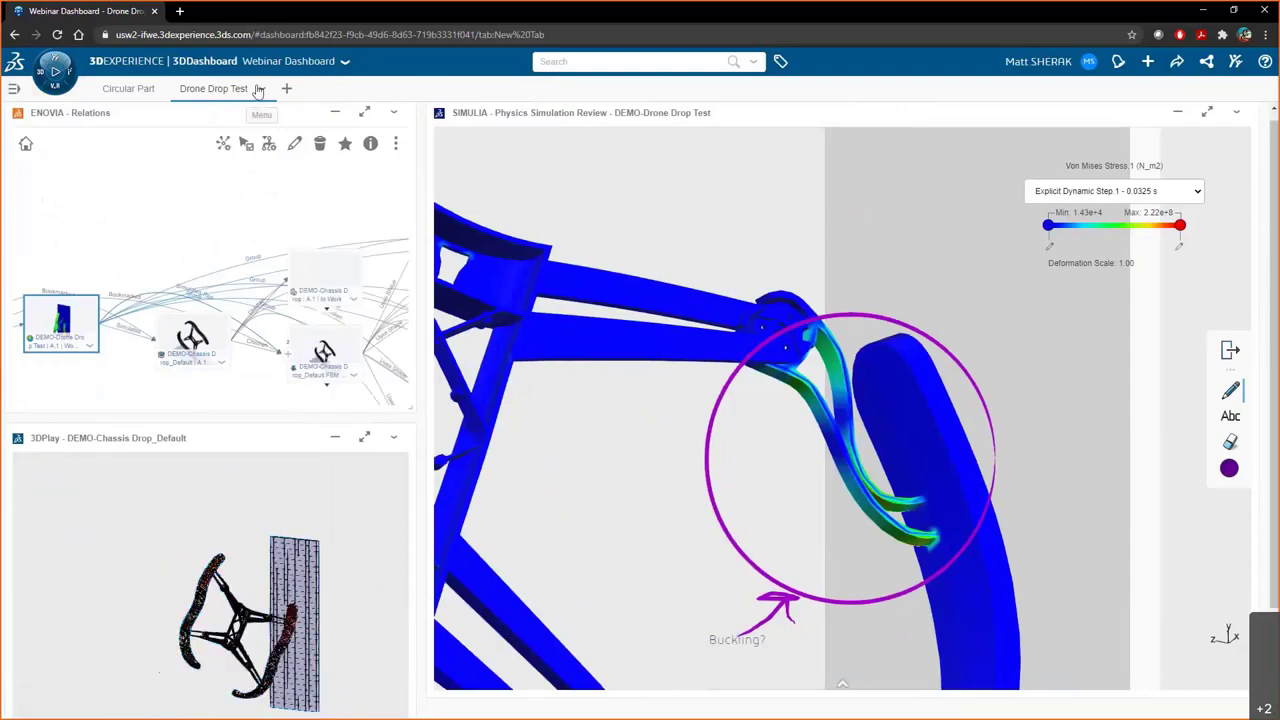
- Share the Drone Drop Test tab with the colleague, adding the message 'Please review'
left_click(262, 91)
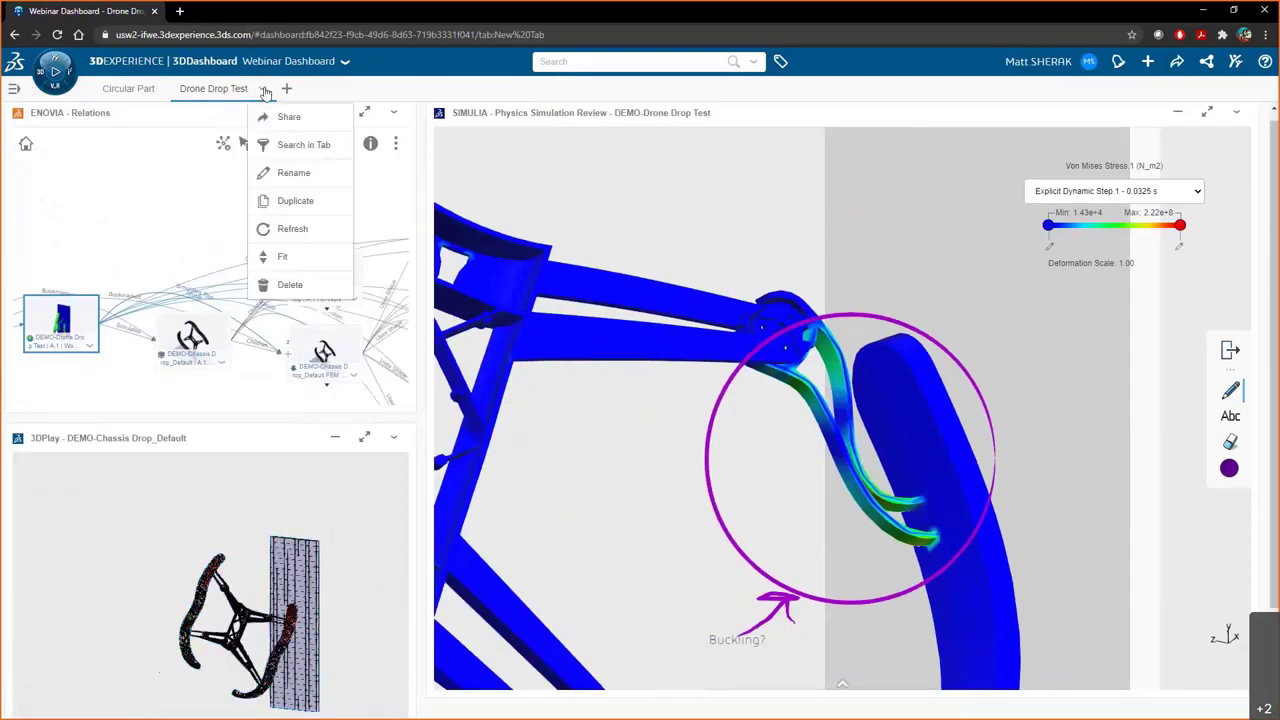
left_click(280, 118)
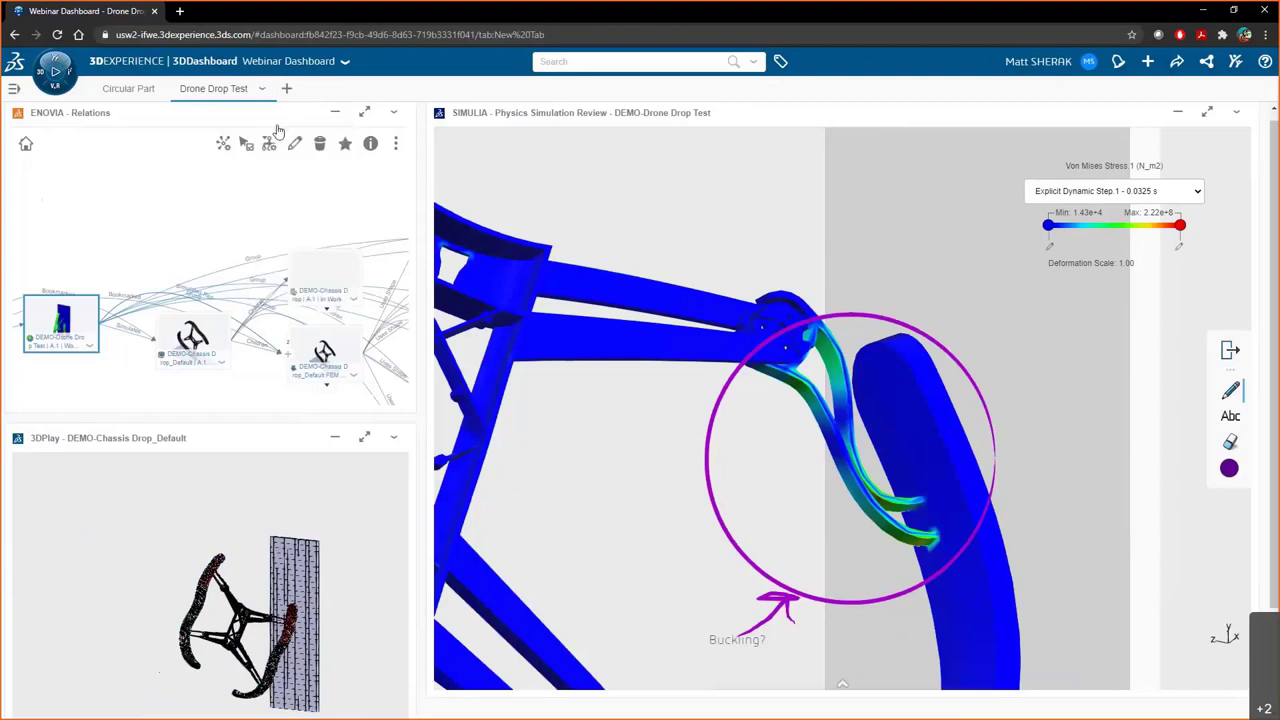
left_click(569, 195)
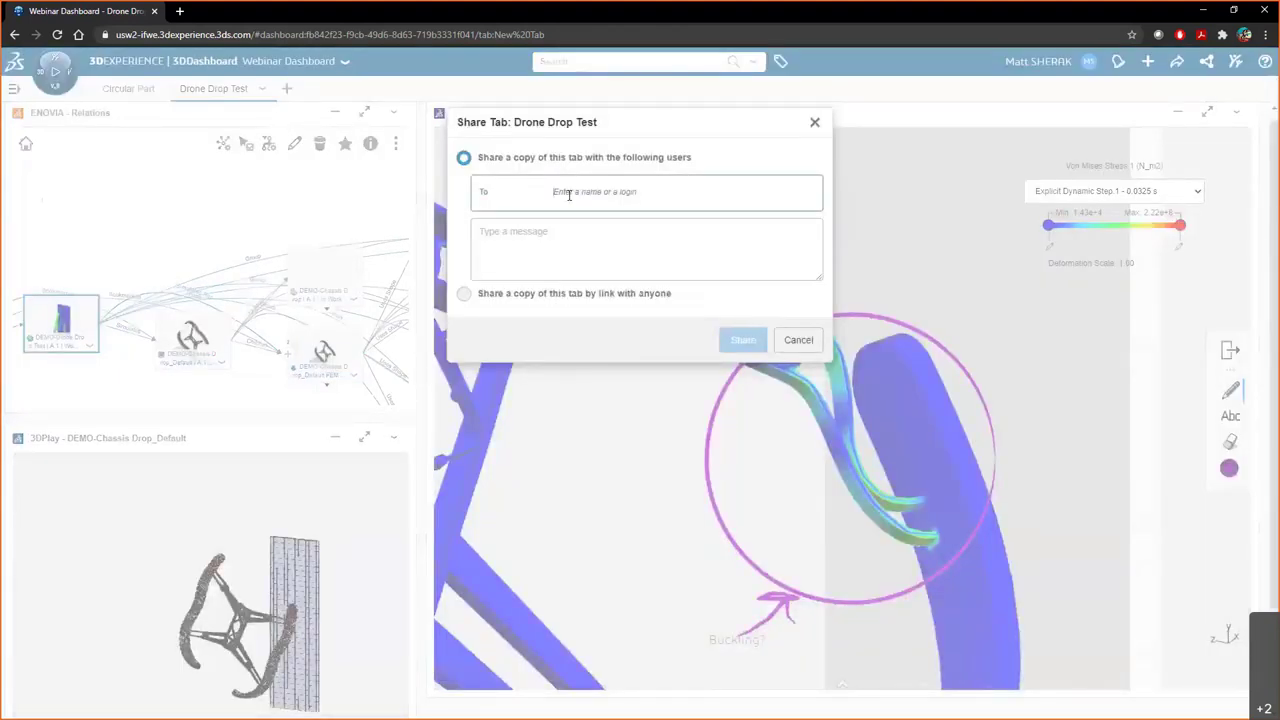
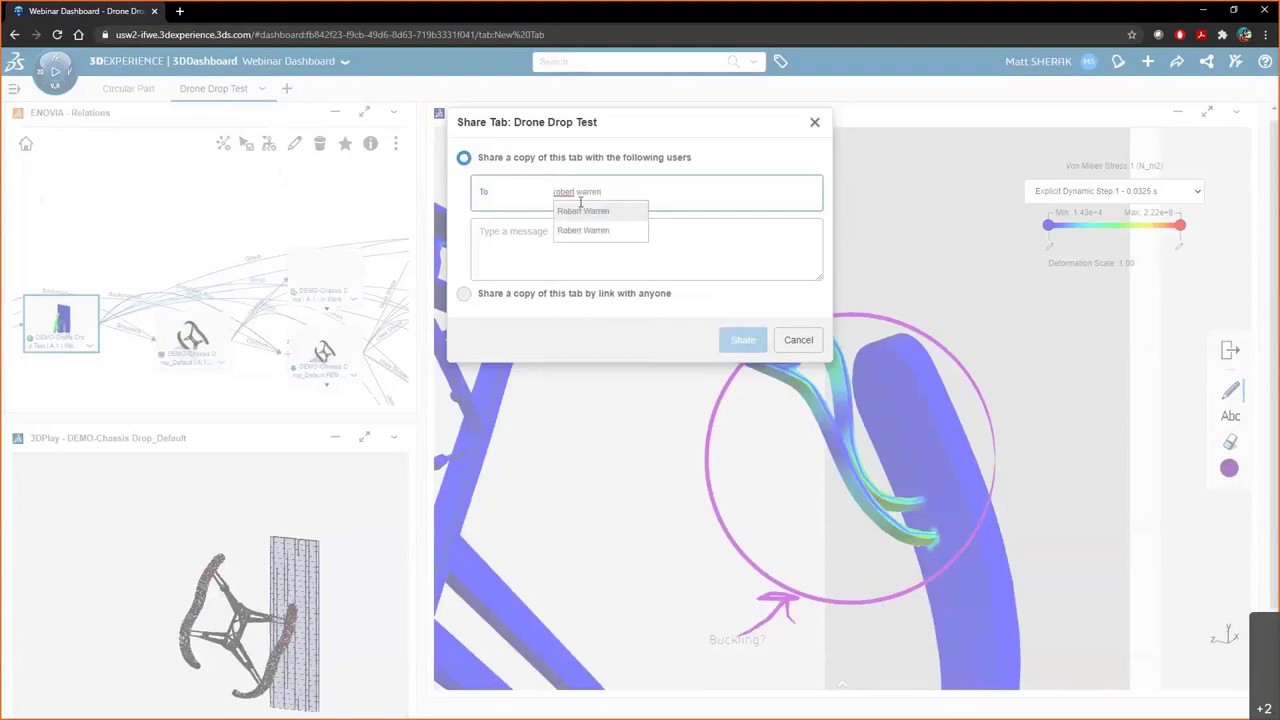
left_click(600, 217)
left_click(603, 237)
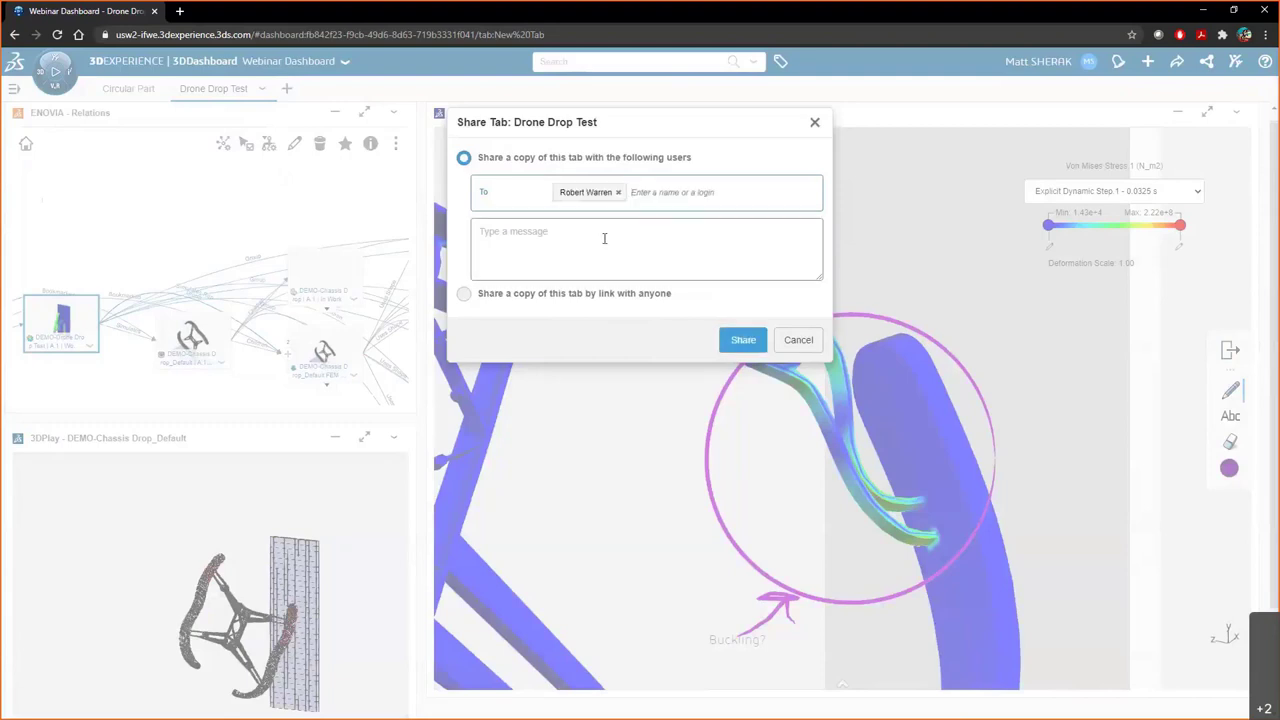
type("P")
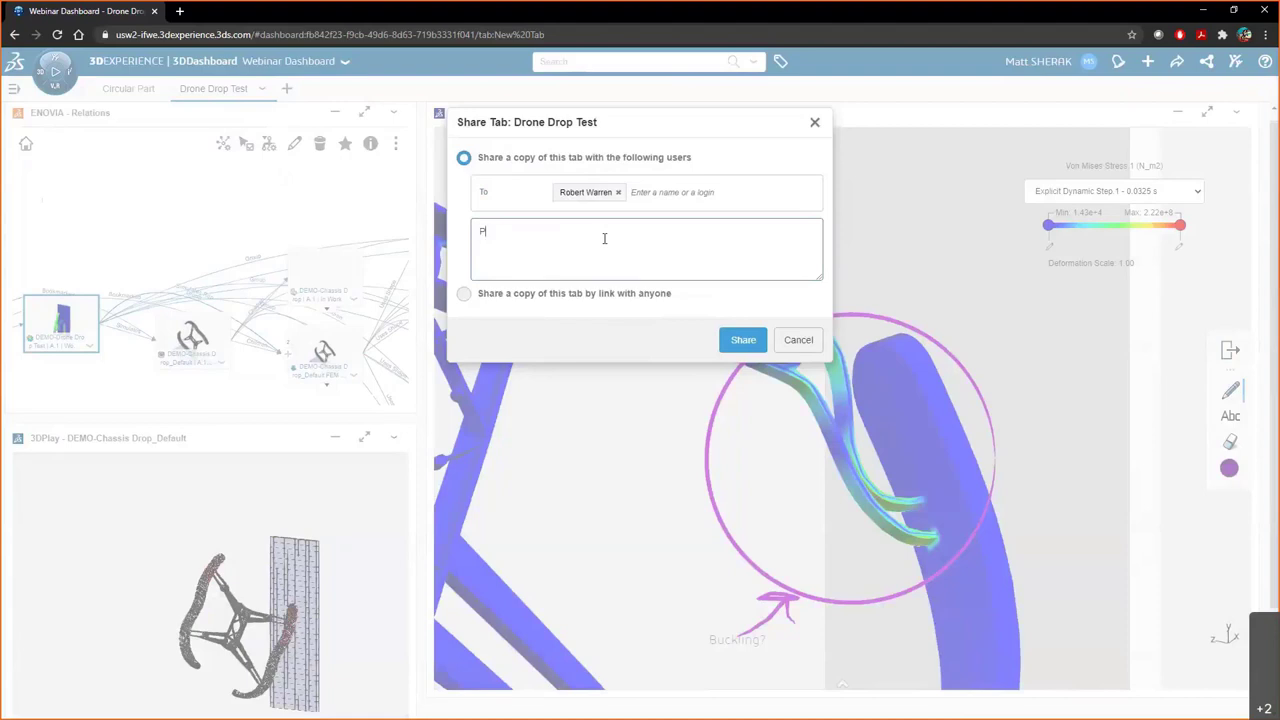
type("lease review")
left_click(743, 341)
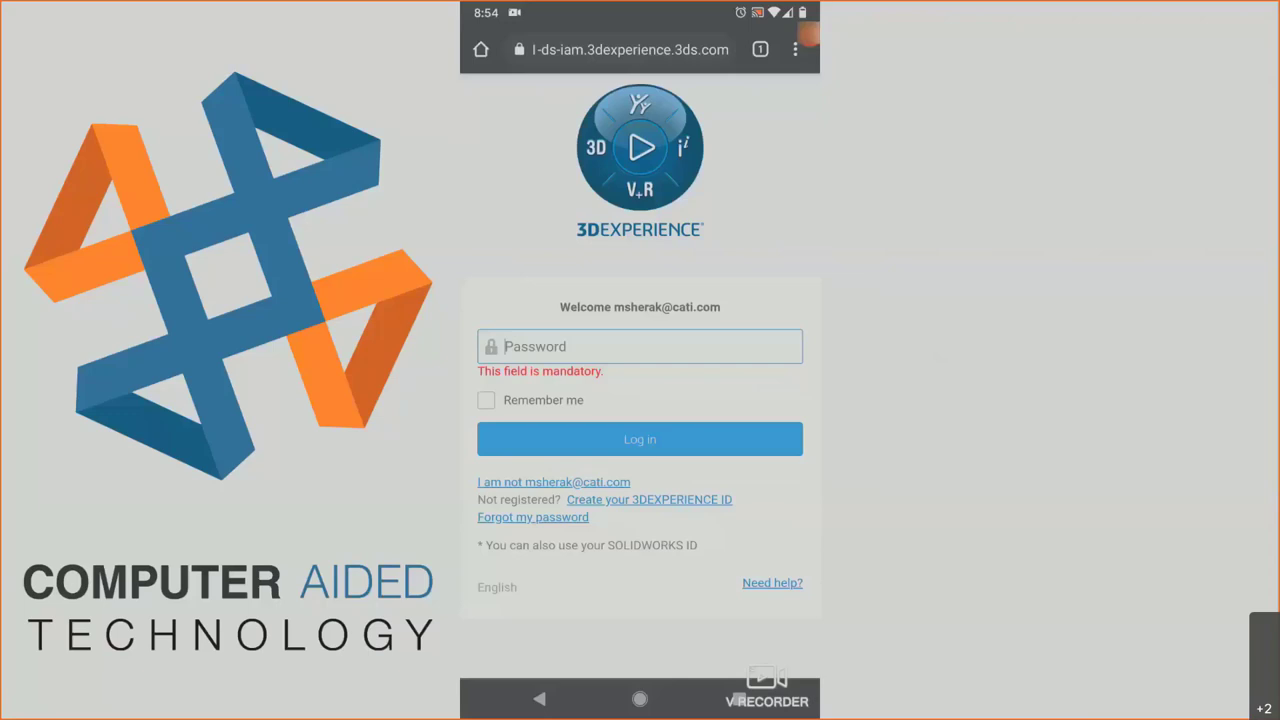
- Log in to 3DEXPERIENCE on the phone with the saved account password
left_click(640, 346)
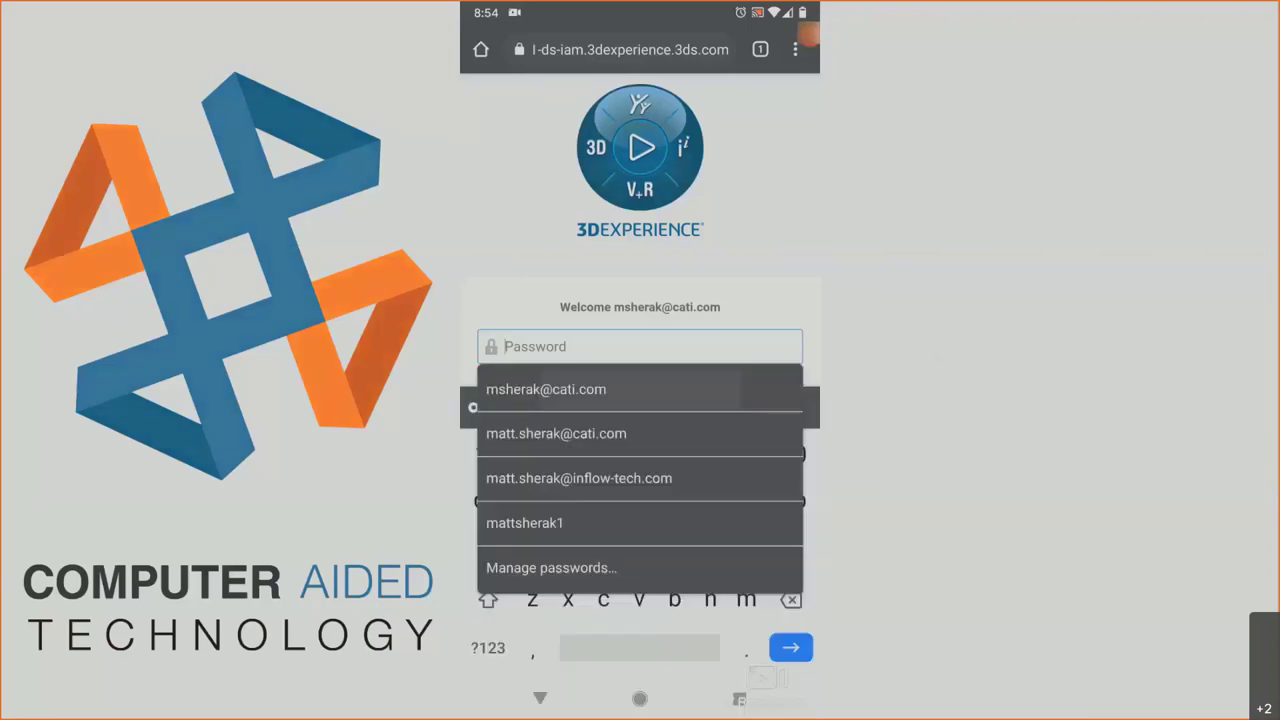
left_click(546, 389)
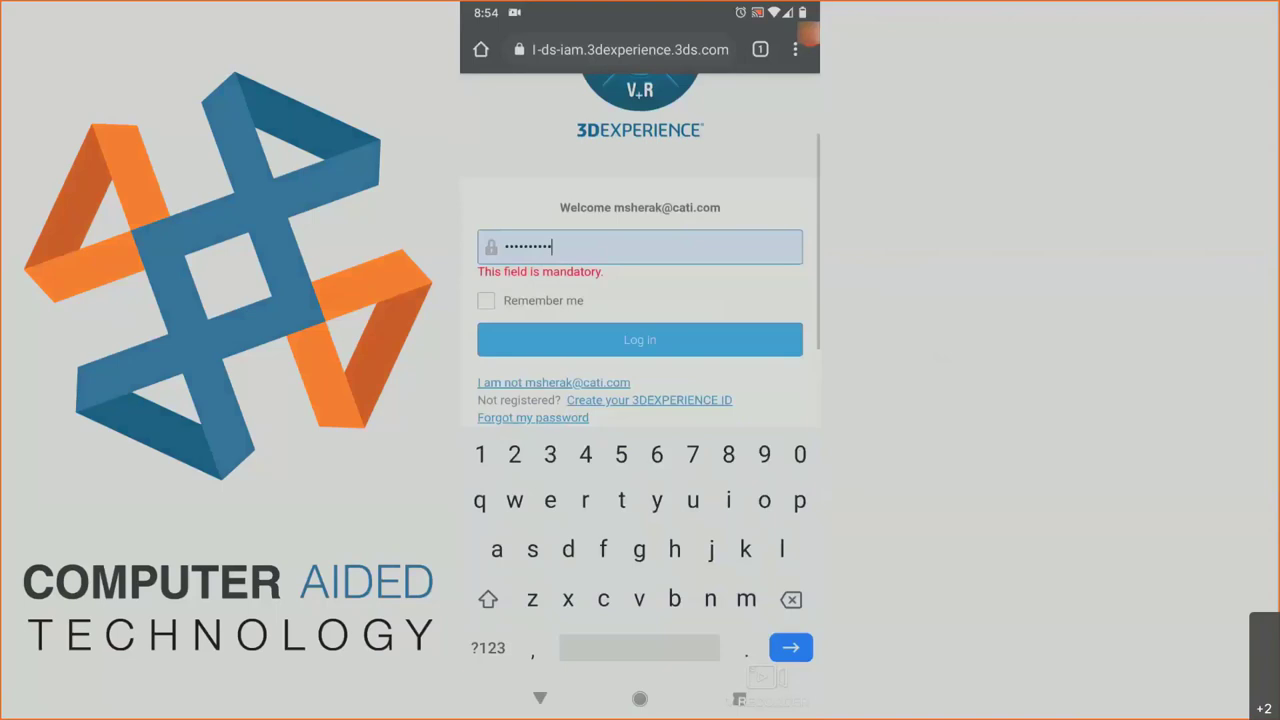
left_click(540, 698)
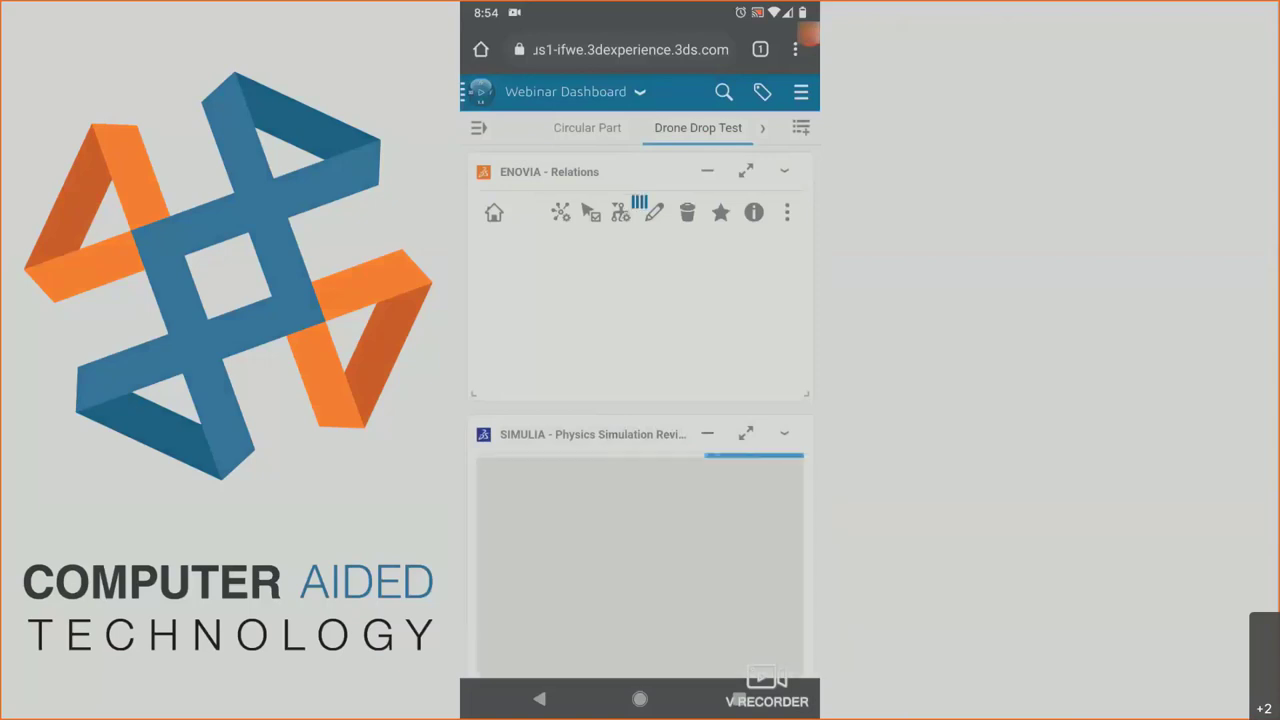
- Show the min and max markers on the Displacement.1 result in the simulation widget
scroll(640, 400, "down", 5)
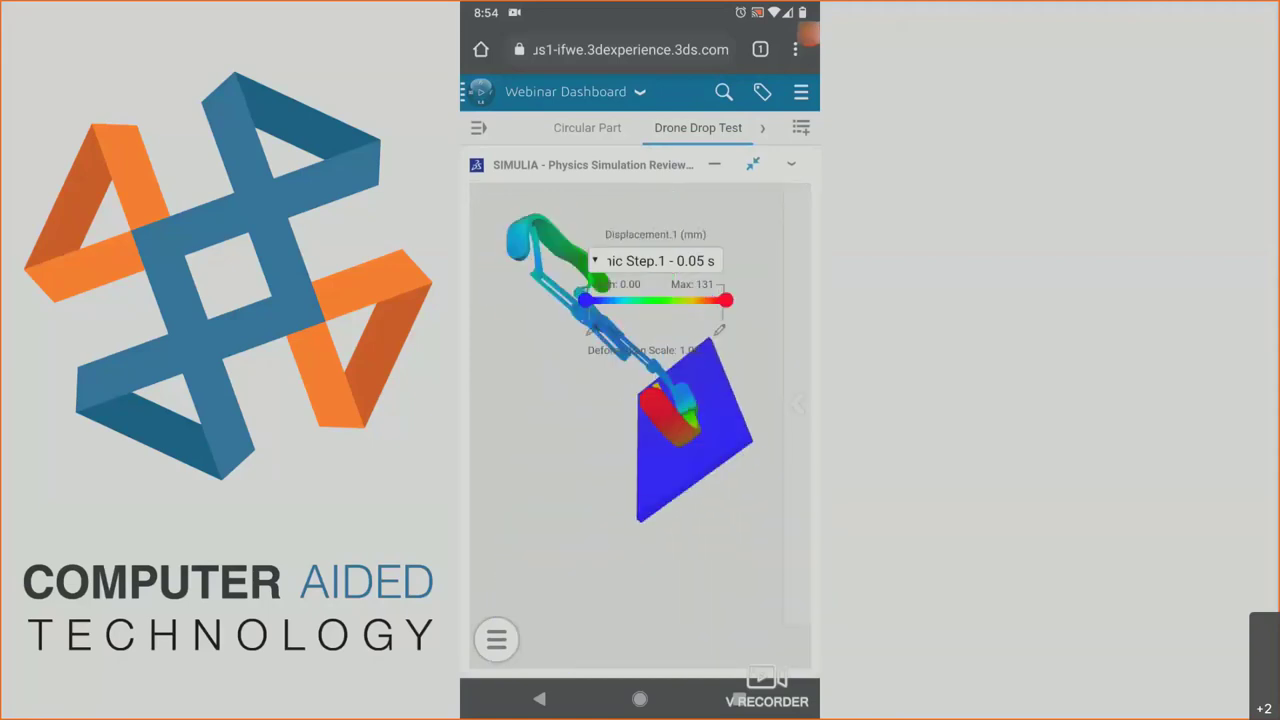
left_click(496, 639)
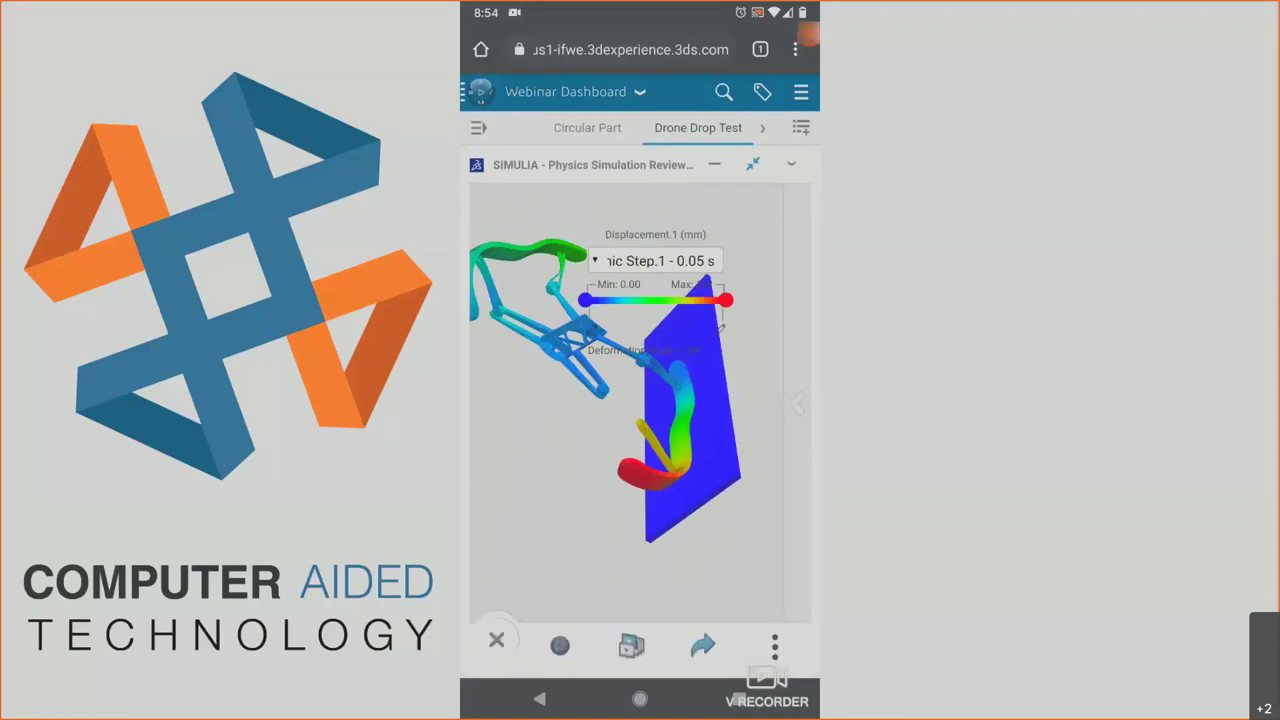
left_click(774, 646)
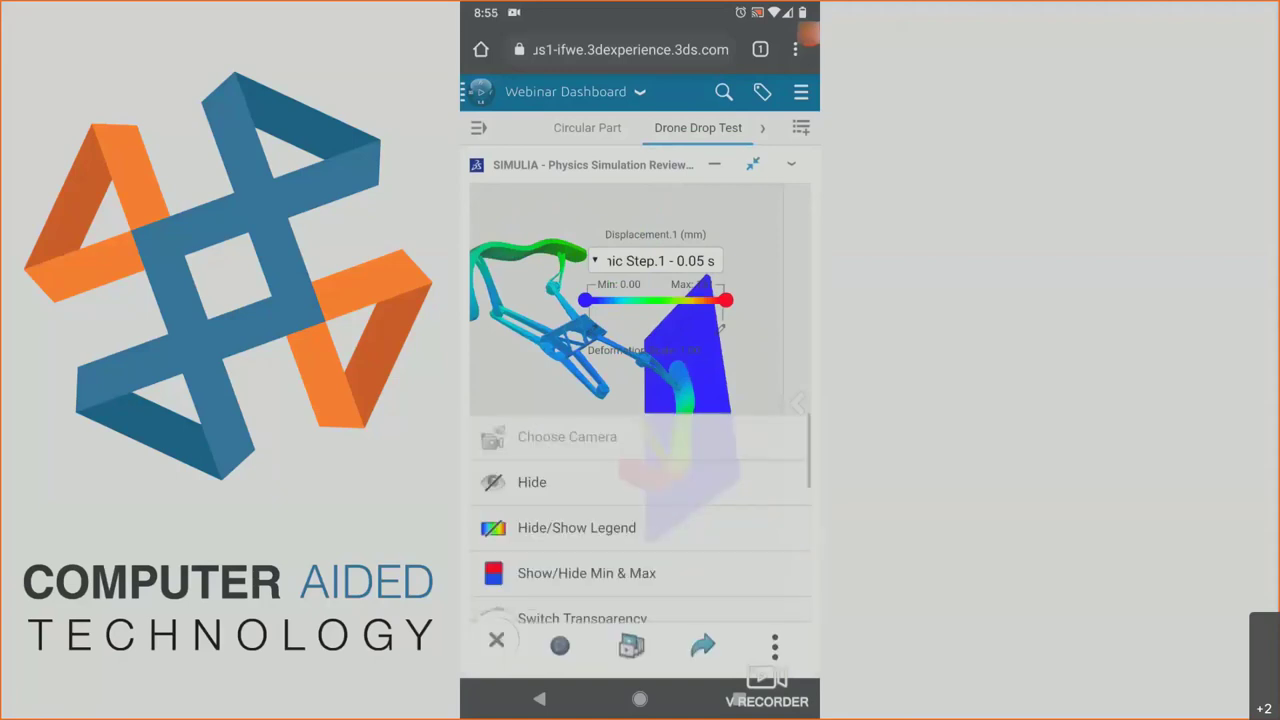
left_click(496, 639)
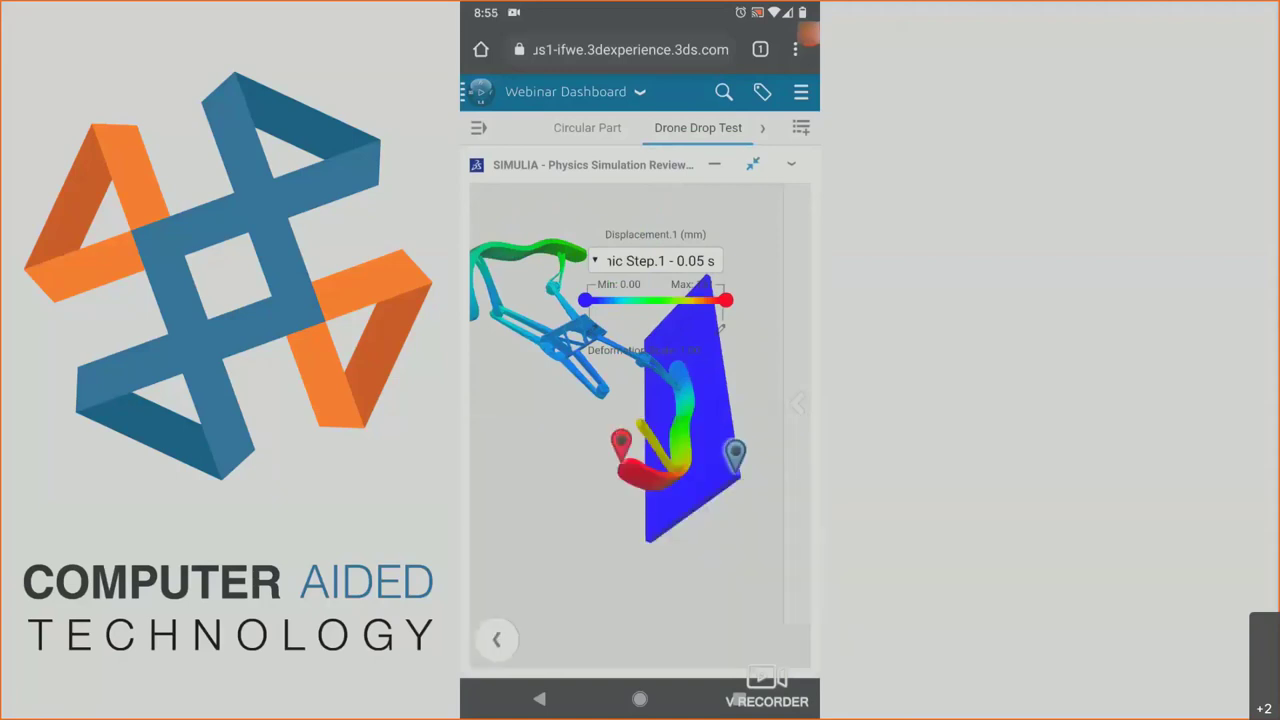